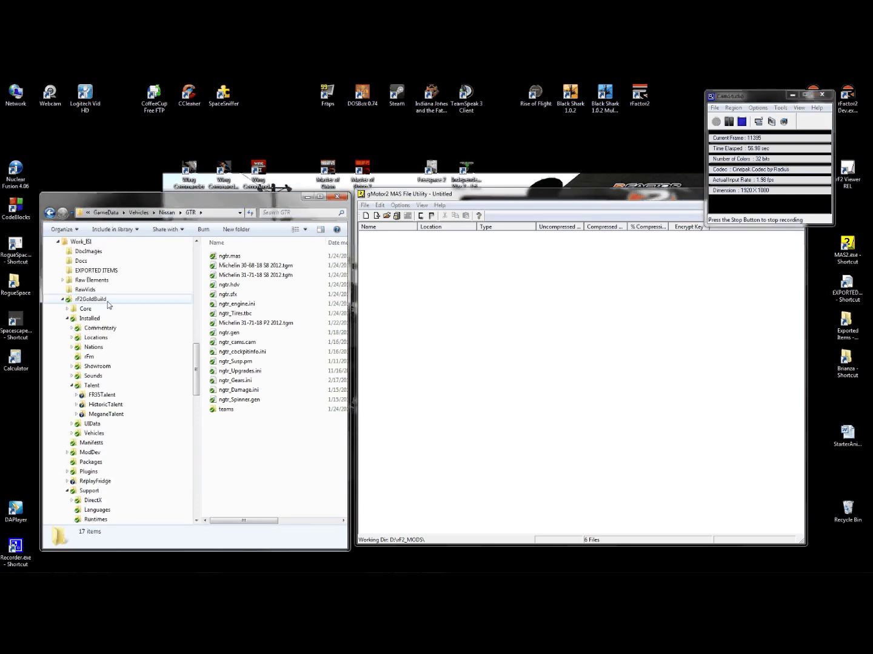
- Browse the rF2_MODS folder, checking the Installed, MASes and PACKAGEs subfolders
left_click_drag(197, 352, 201, 331)
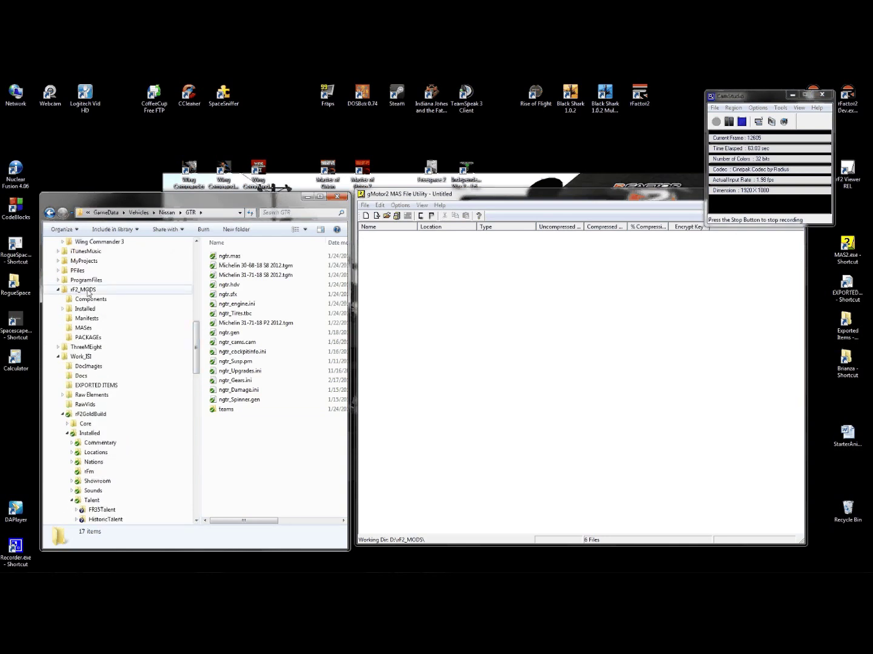
left_click(85, 289)
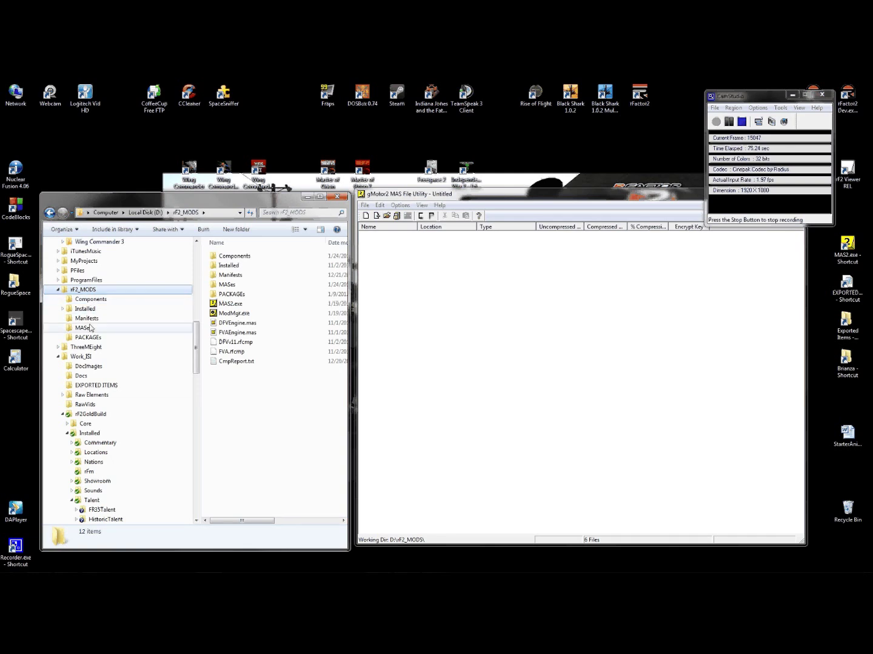
left_click(66, 310)
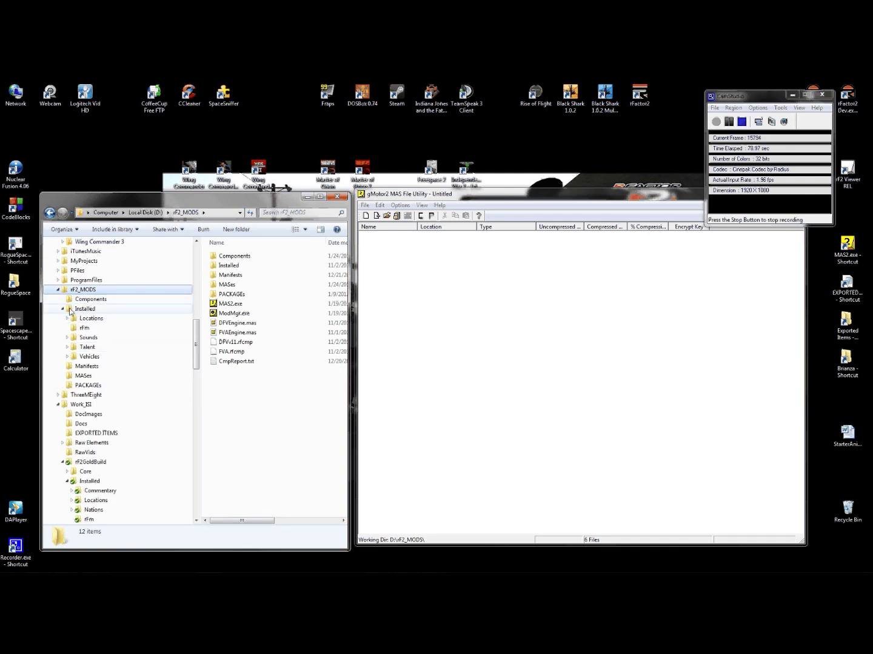
left_click(64, 310)
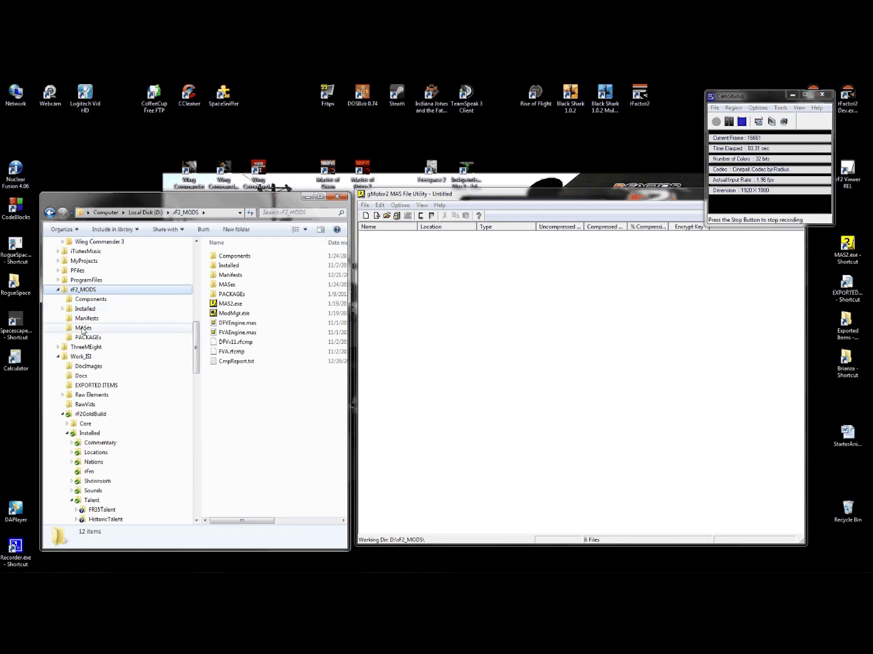
left_click(83, 329)
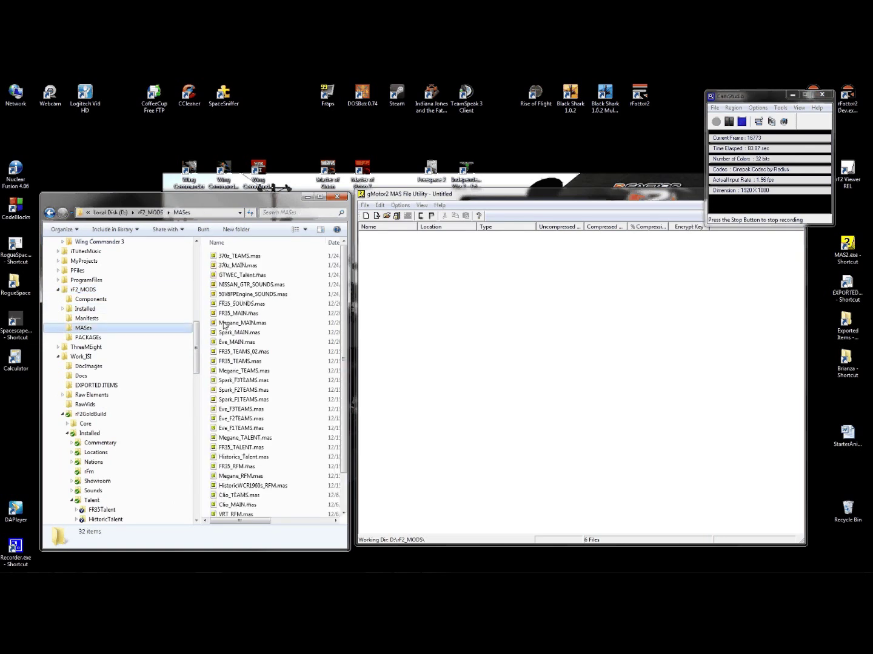
left_click(86, 339)
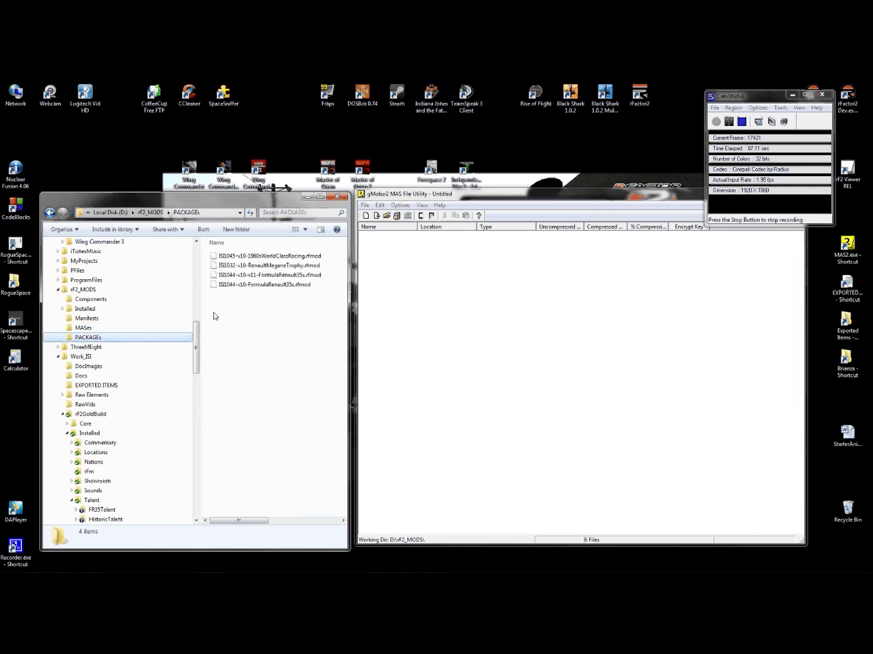
- Go to the Nissan GTR vehicle folder, passing through the Nissan 370z folder
left_click_drag(194, 332, 197, 334)
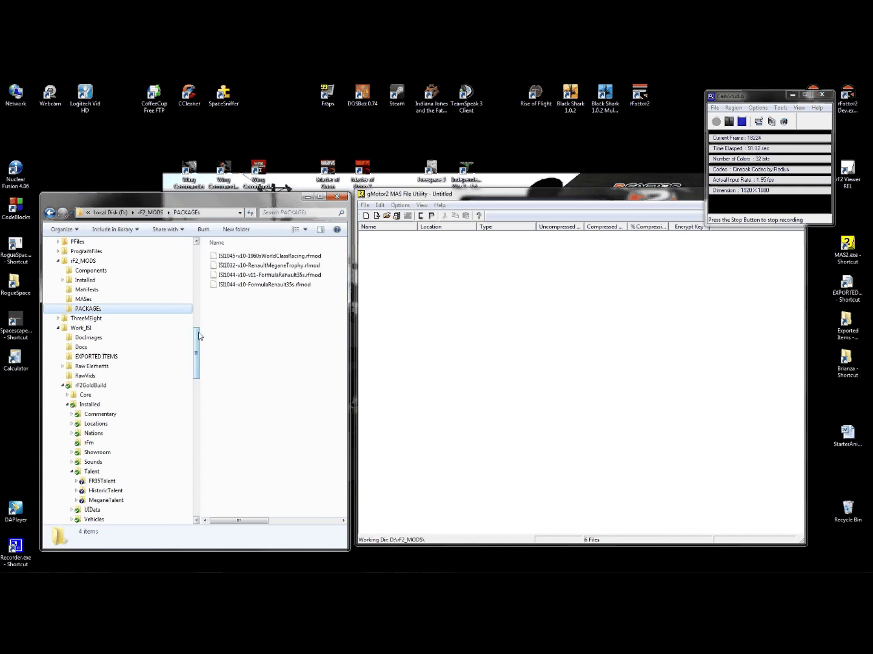
left_click_drag(198, 332, 197, 468)
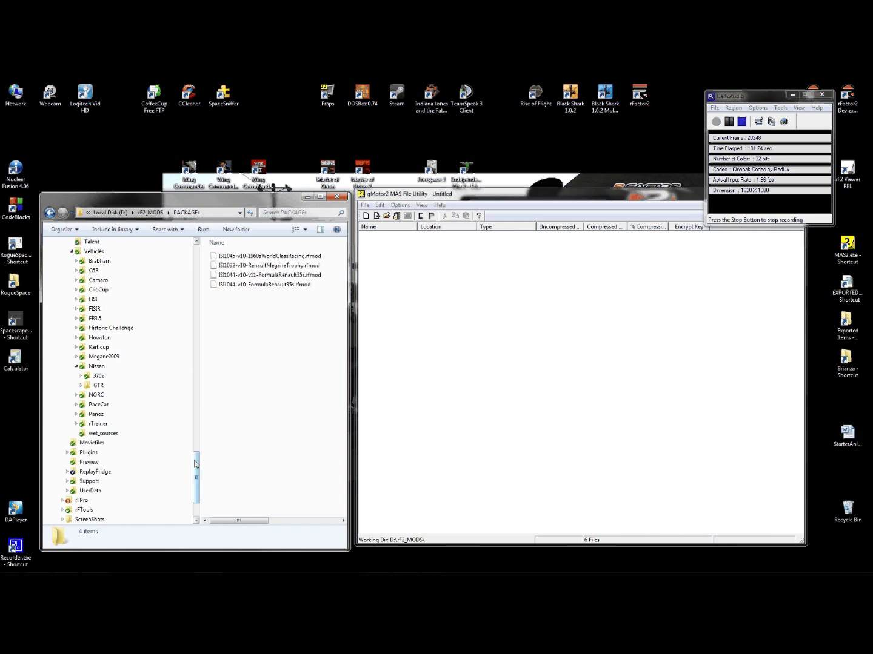
left_click_drag(195, 465, 196, 478)
left_click(103, 309)
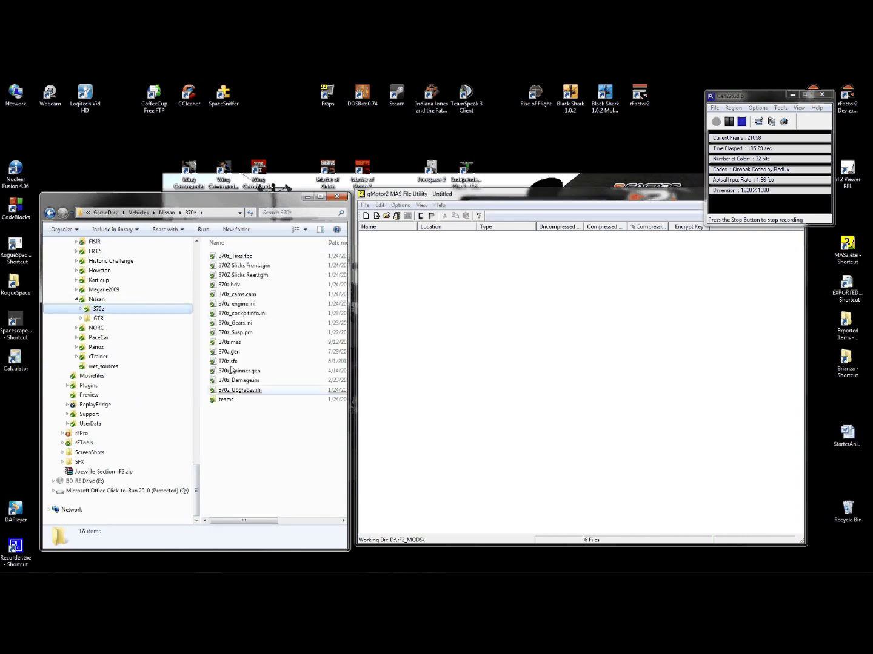
left_click(98, 318)
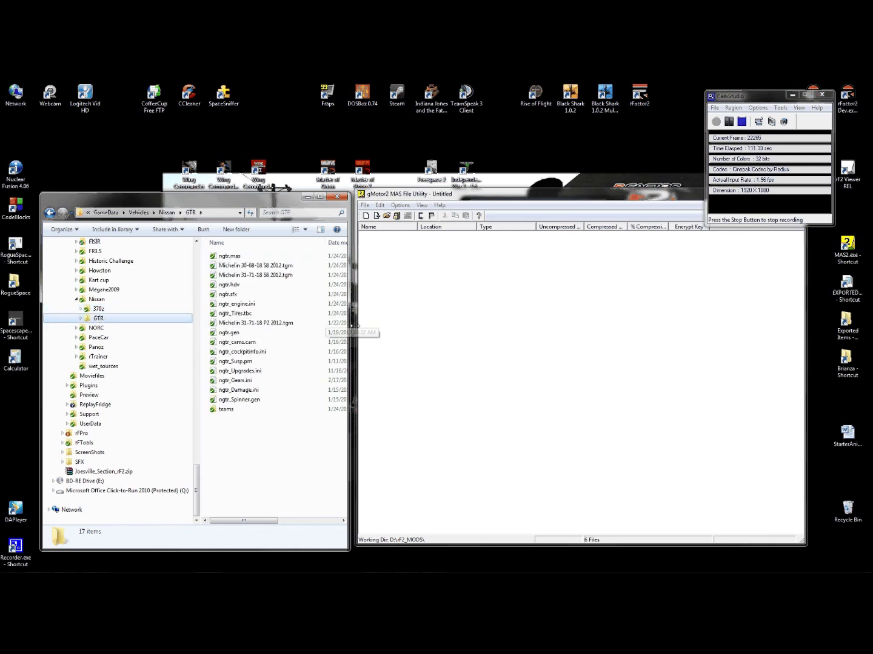
- Add the 15 GTR files, excluding ngtr.mas and the teams folder, to the new archive
left_click_drag(228, 198, 213, 192)
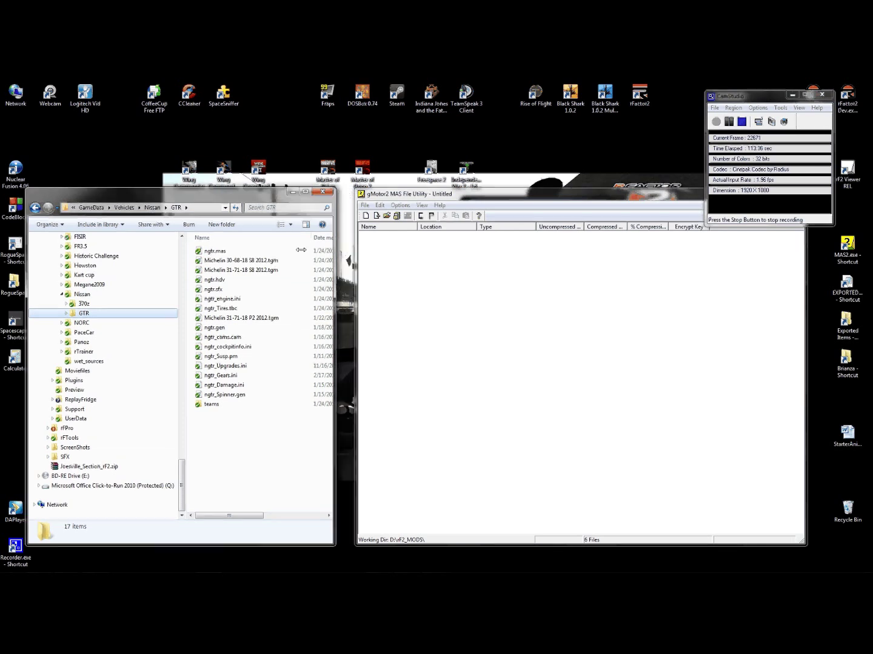
left_click_drag(334, 291, 352, 418)
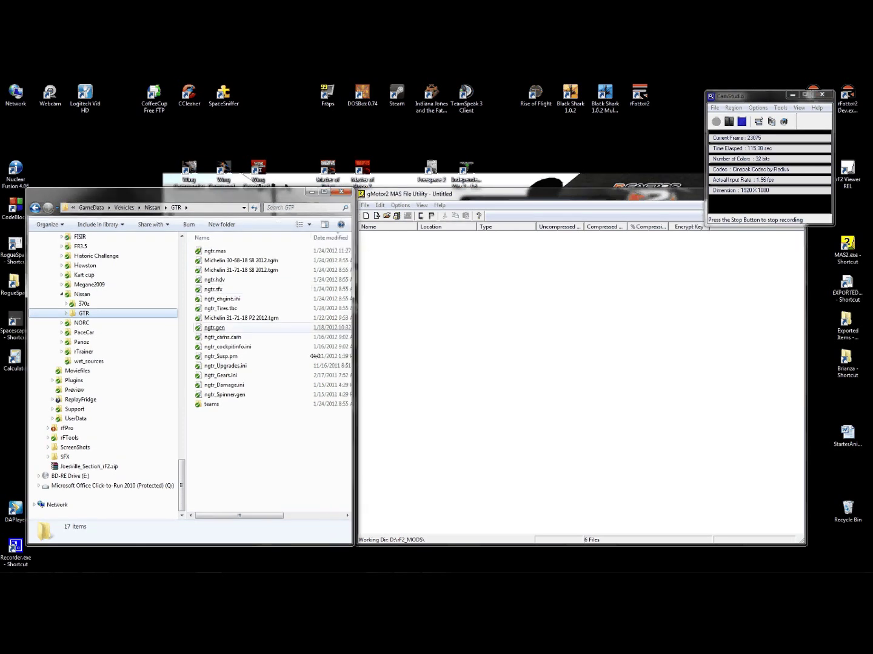
left_click(262, 429)
left_click(208, 404)
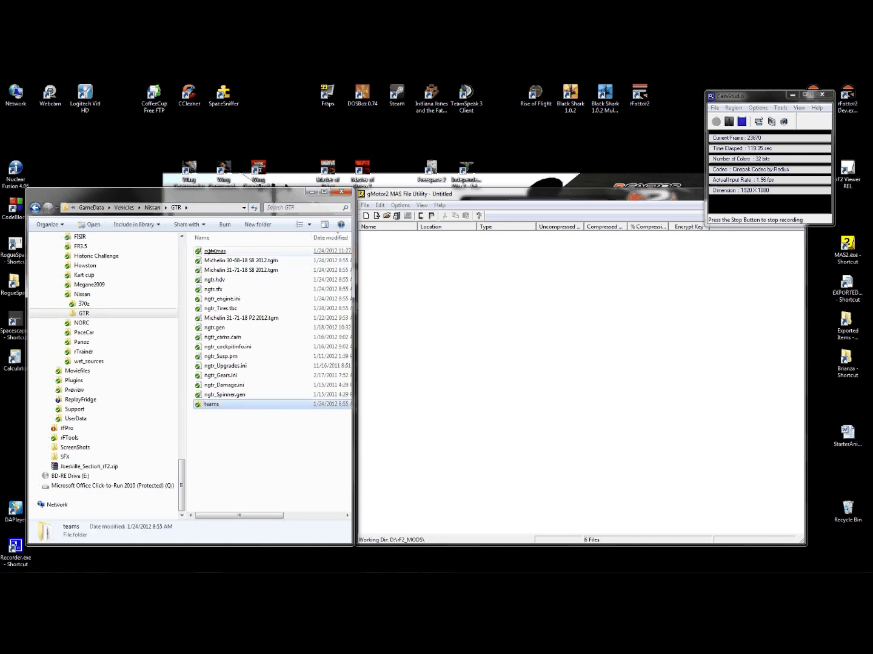
left_click(210, 251)
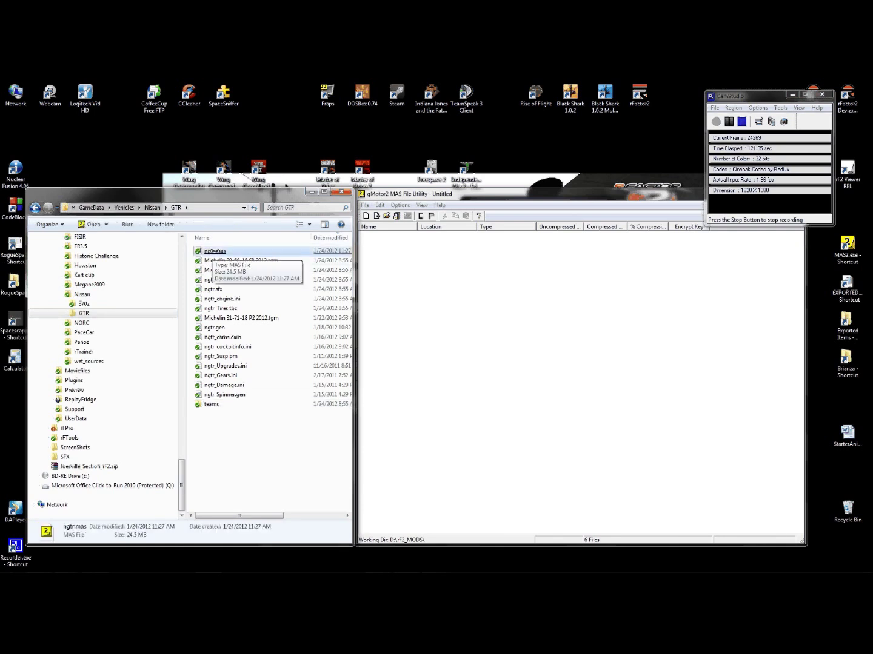
left_click_drag(189, 260, 261, 403)
left_click_drag(216, 327, 460, 302)
- Look over MAS2.exe and ModMgr.exe in rF2_MODS, then return to the Nissan GTR folder
left_click_drag(181, 479, 183, 328)
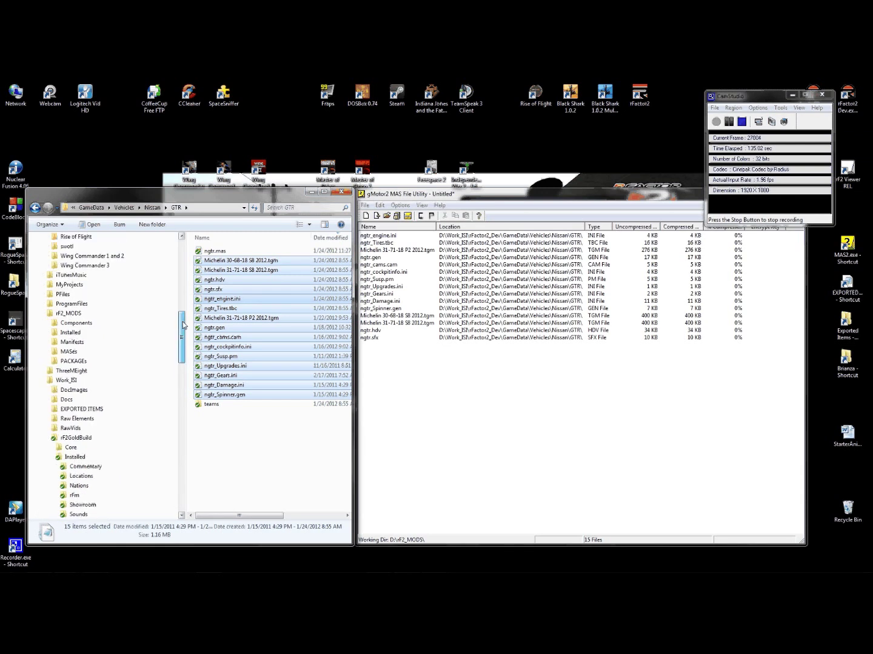
left_click(143, 314)
left_click(211, 299)
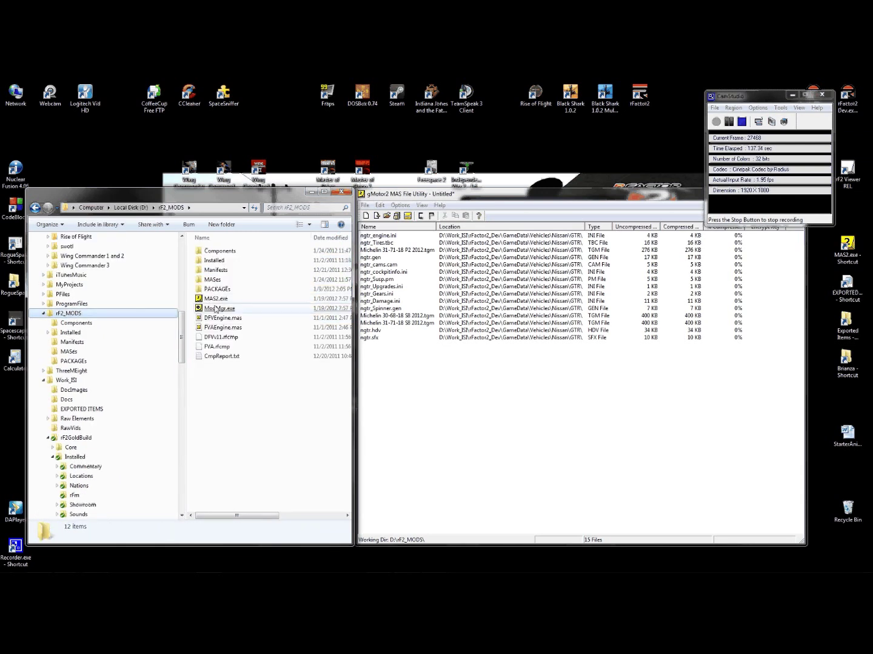
left_click(216, 309)
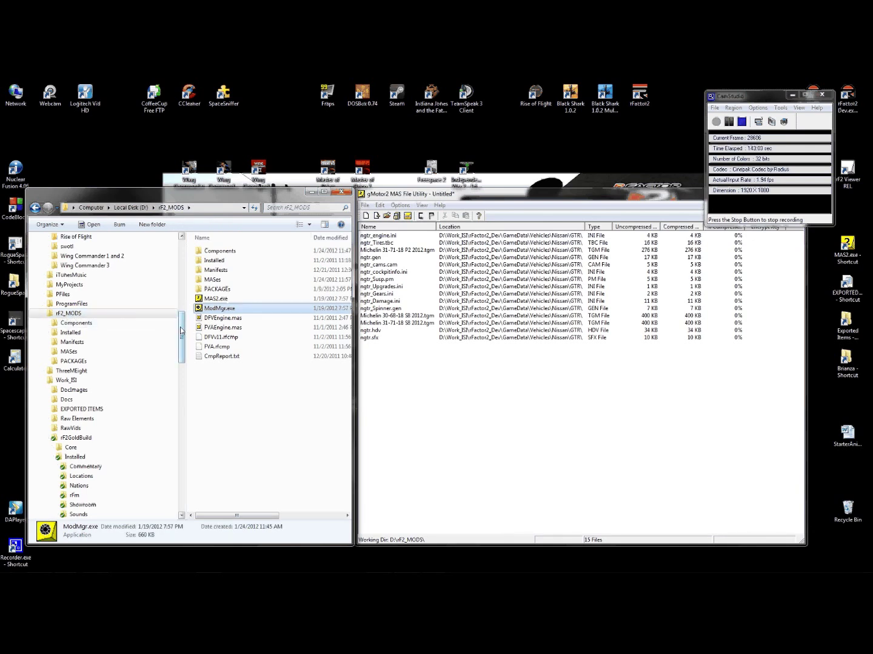
left_click_drag(181, 331, 183, 417)
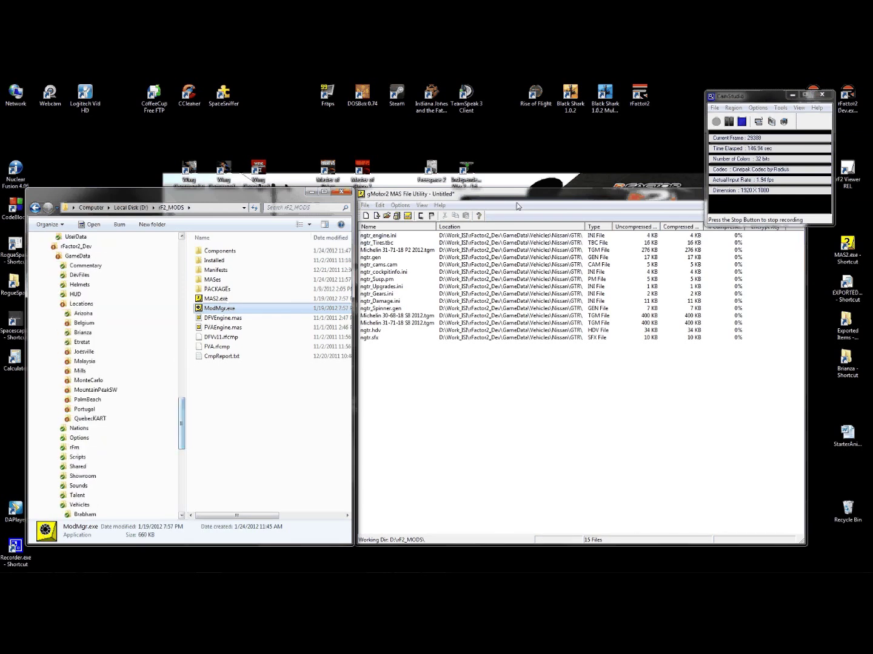
left_click(394, 294)
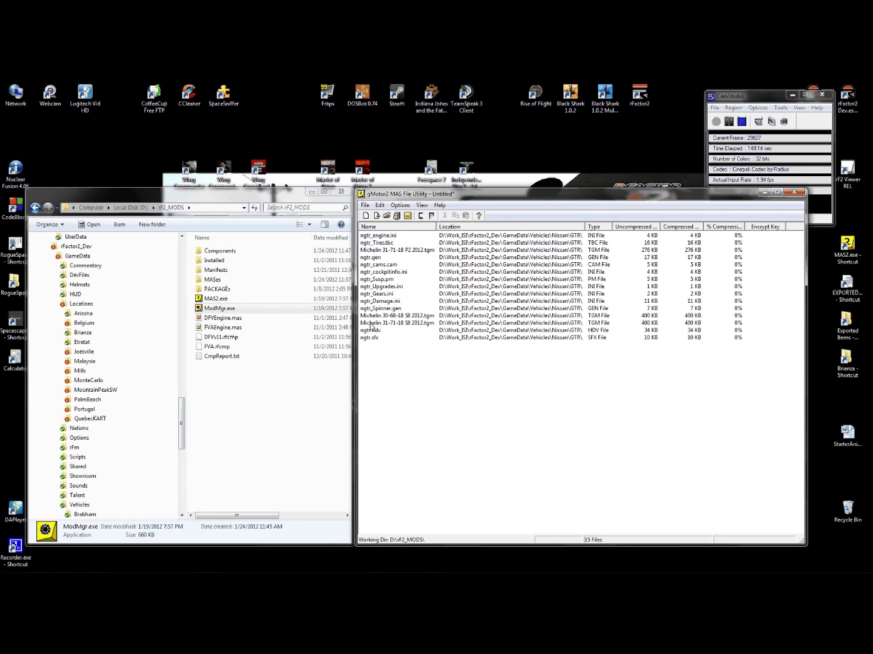
left_click_drag(180, 403, 181, 450)
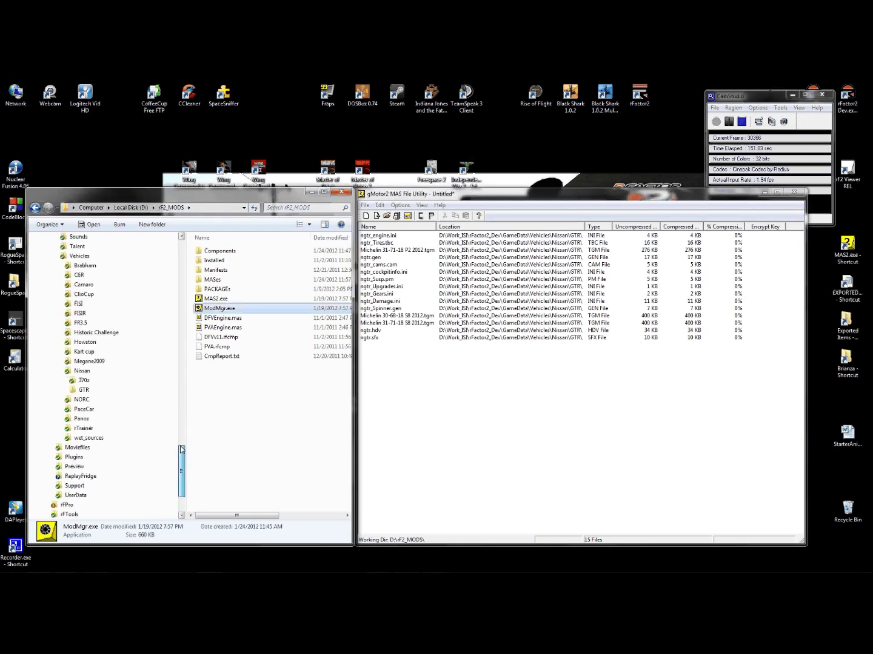
left_click(84, 390)
- Save the 15 GTR files as NissanGTR_MAIN.mas in the MASes folder
left_click(485, 199)
left_click(365, 205)
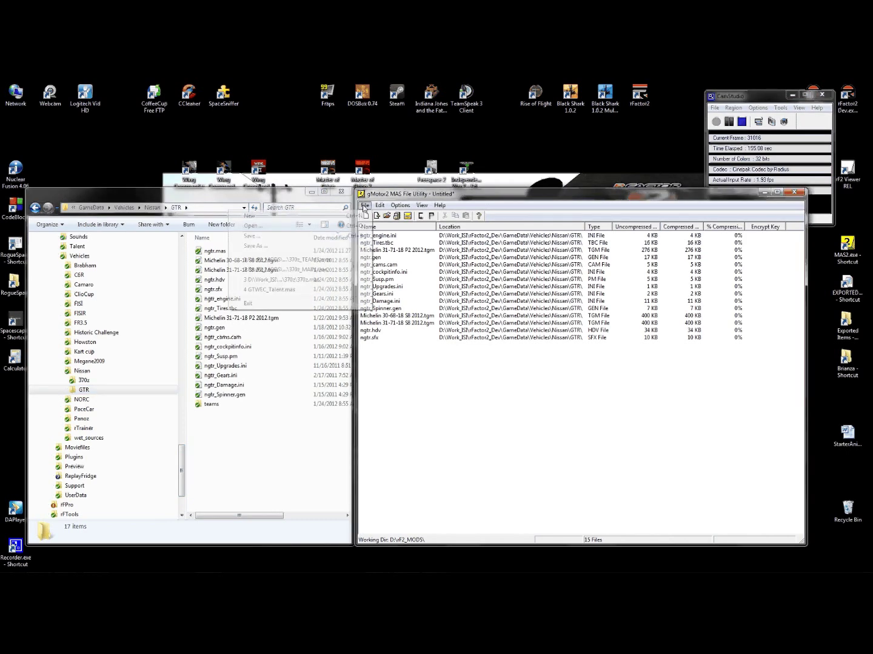
left_click(255, 245)
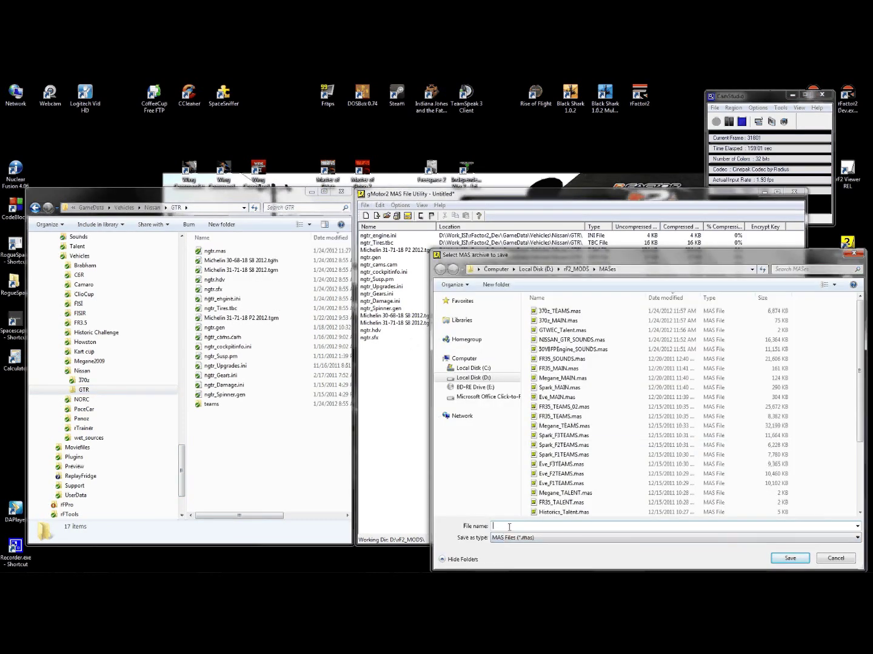
type("N")
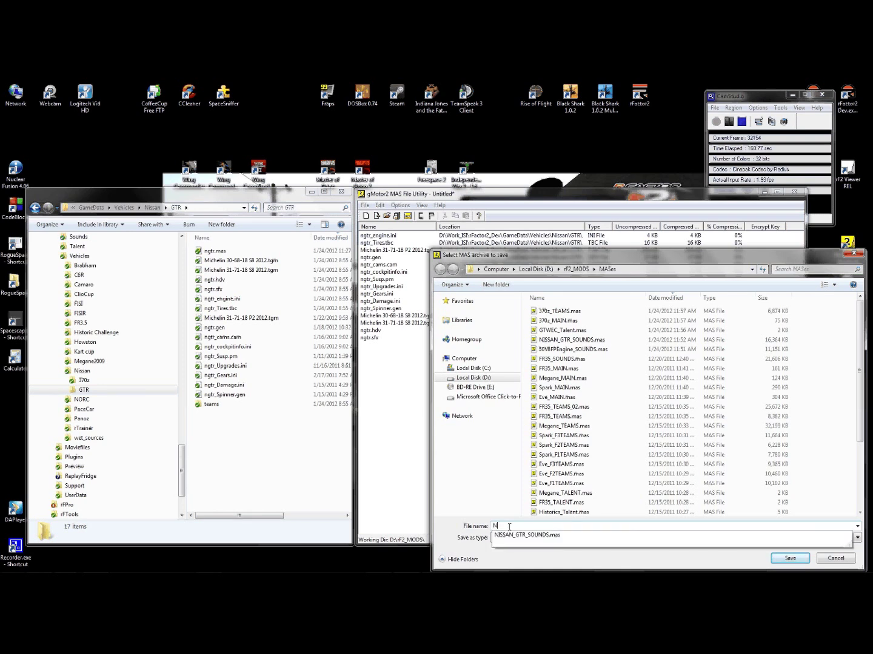
type("issanGTR_")
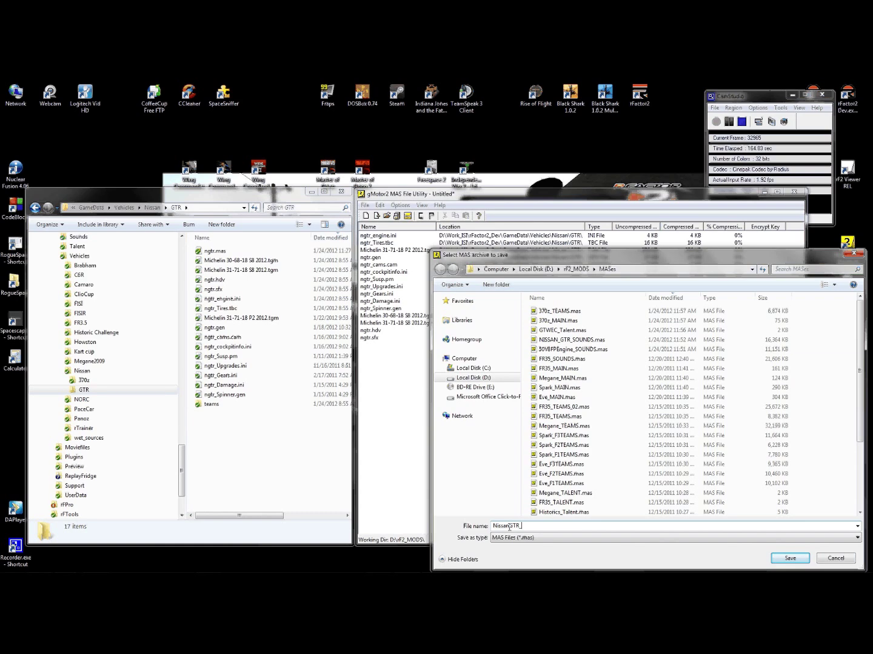
type("MAIN")
left_click(791, 560)
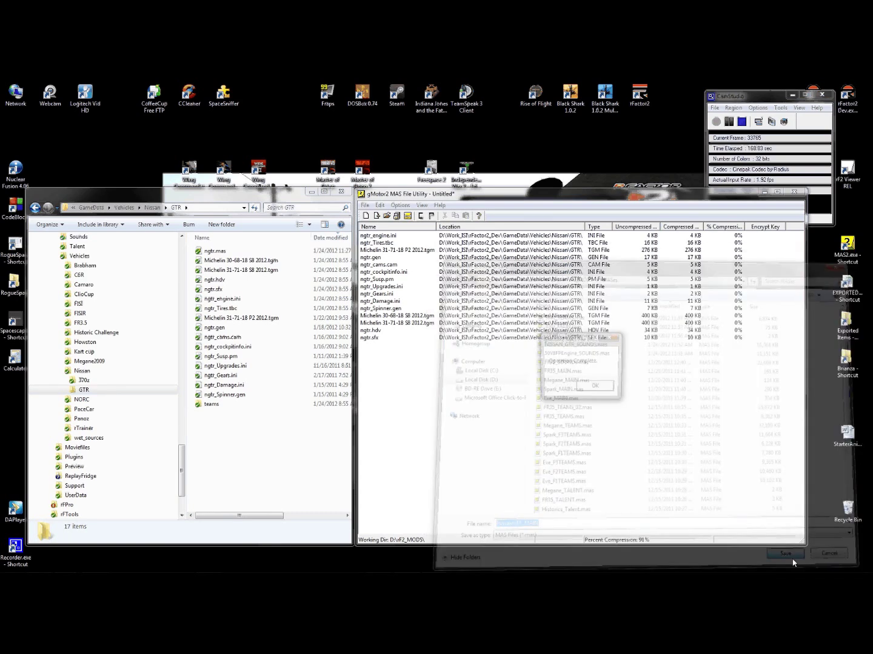
- Confirm the completed save and start a fresh empty archive
left_click(596, 387)
left_click(364, 205)
left_click(357, 215)
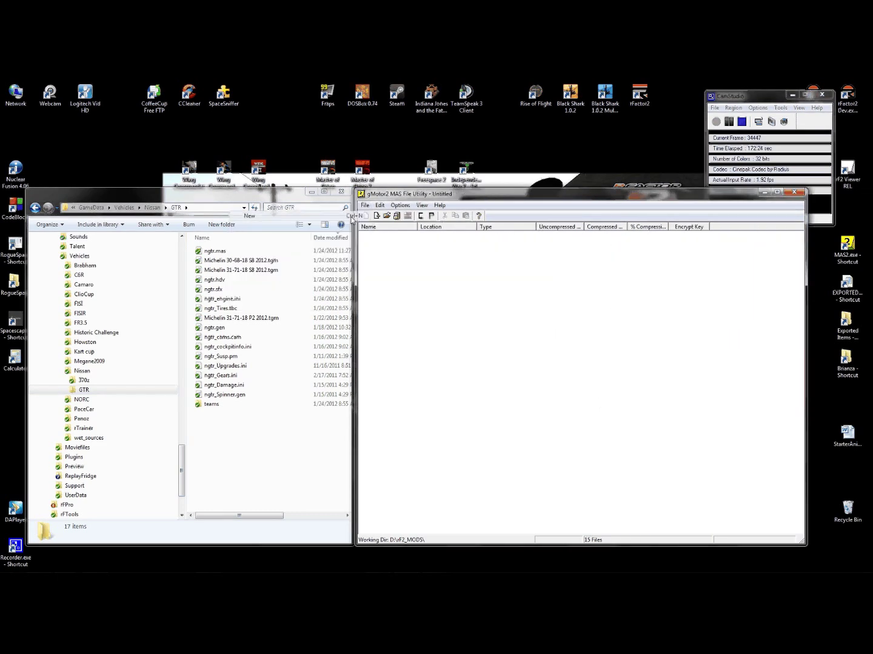
- Add all 11 files from the GTR teams folder to the empty archive
double_click(211, 404)
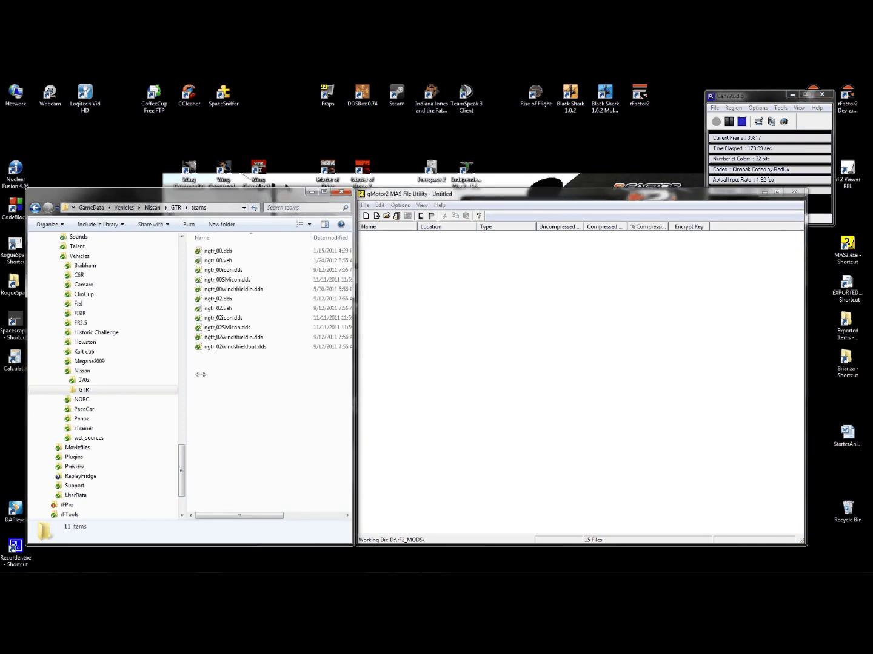
left_click_drag(201, 377, 251, 242)
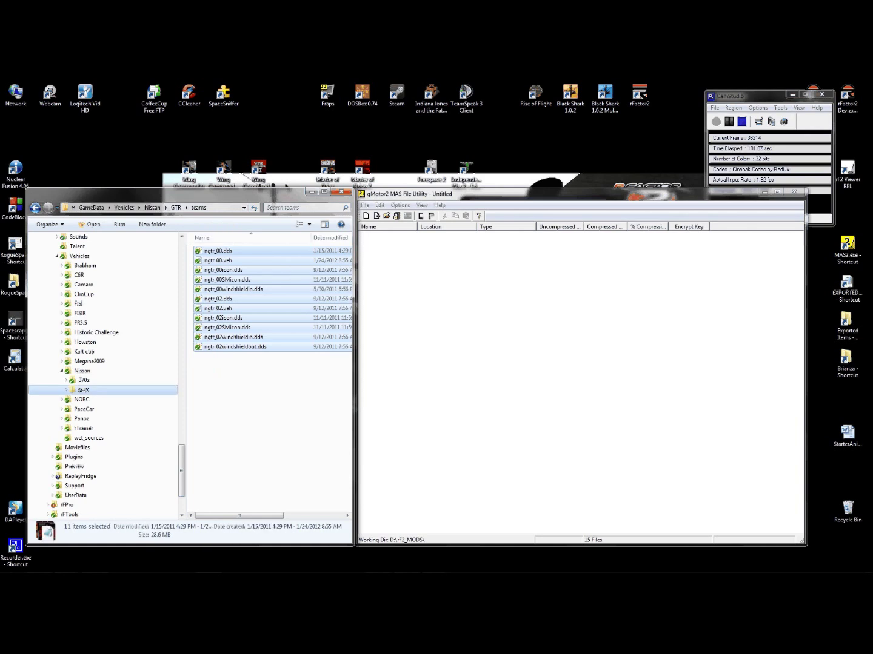
left_click(66, 390)
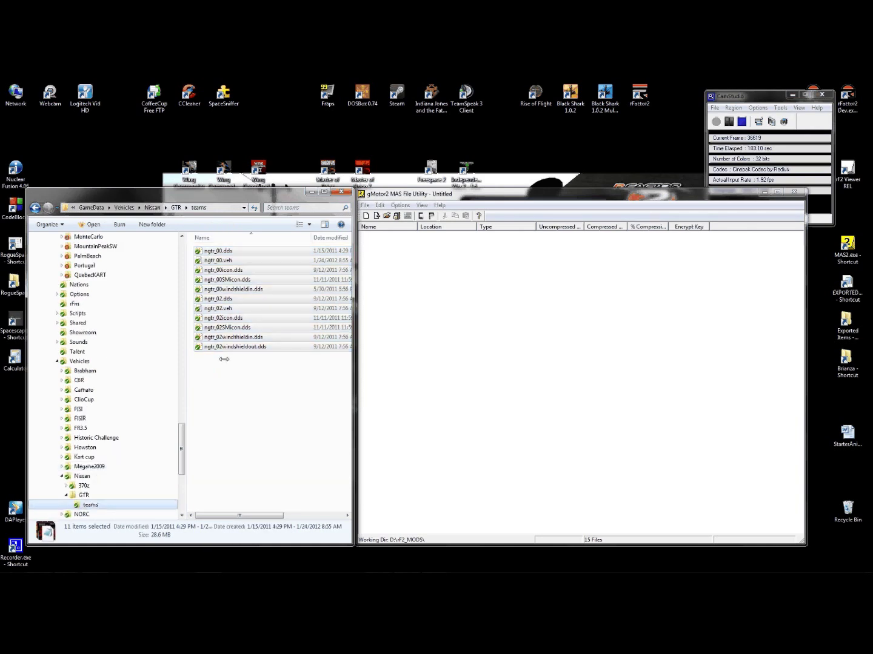
left_click_drag(201, 394, 262, 226)
left_click_drag(267, 289, 475, 311)
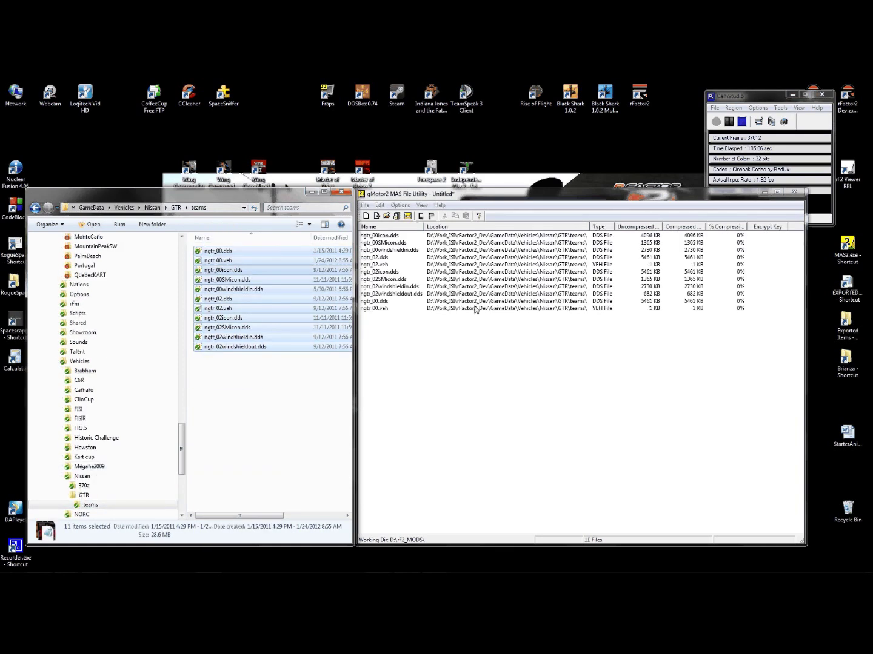
- Save the teams archive as NissanGTR_TEAMS.mas in the MASes folder
left_click(365, 205)
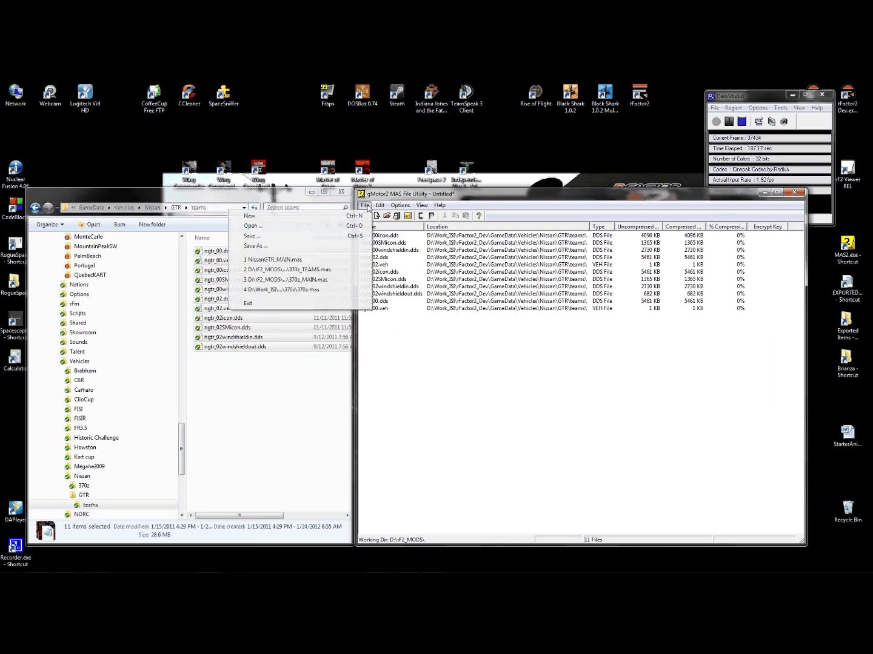
left_click(318, 250)
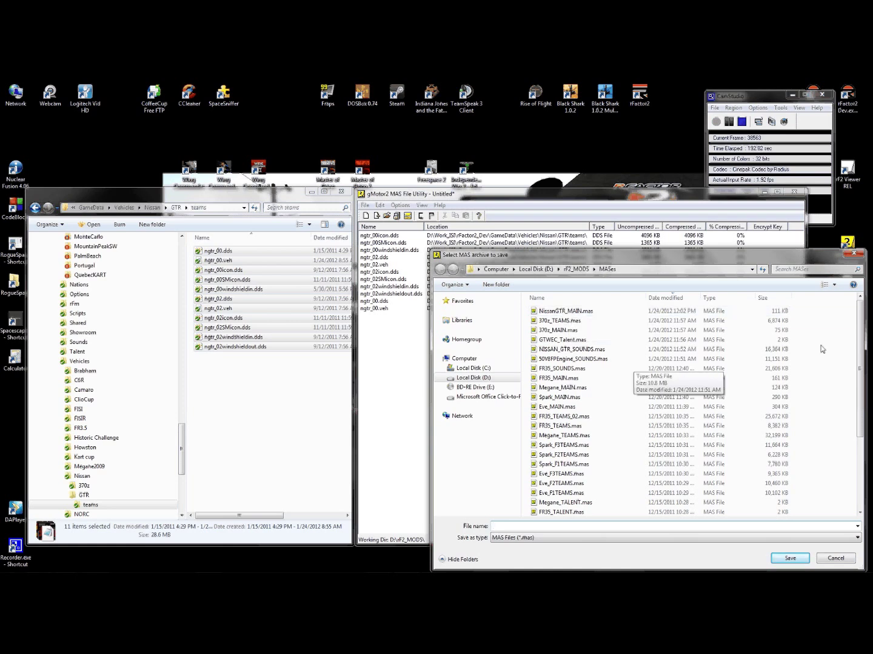
left_click(581, 311)
left_click(544, 526)
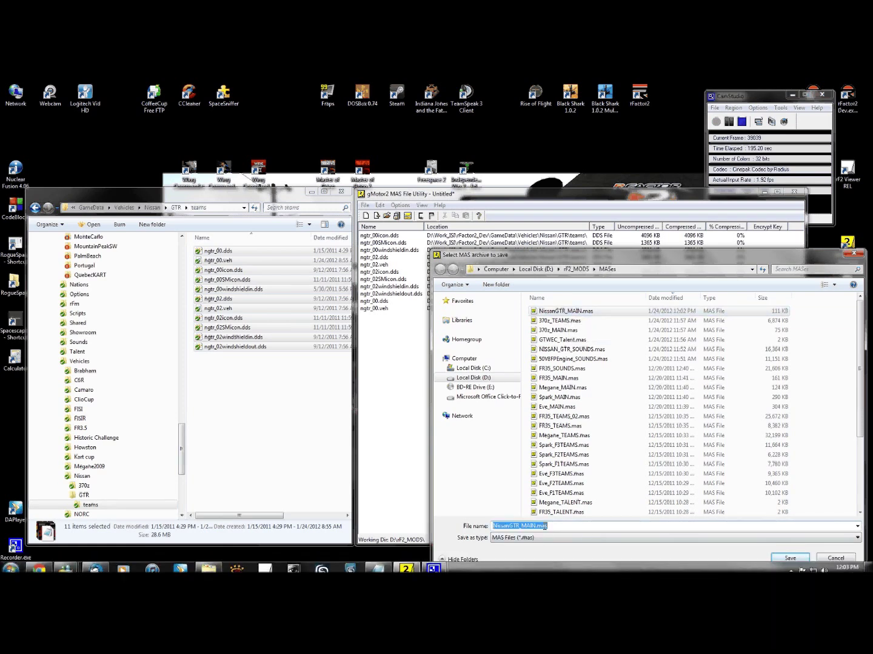
type("NissanGTR_TEAM")
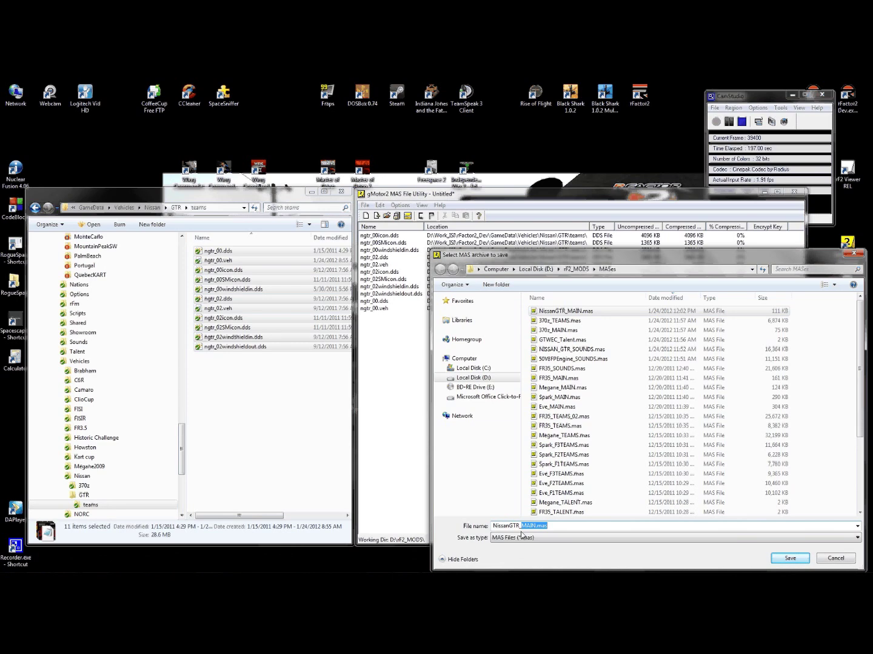
type("S")
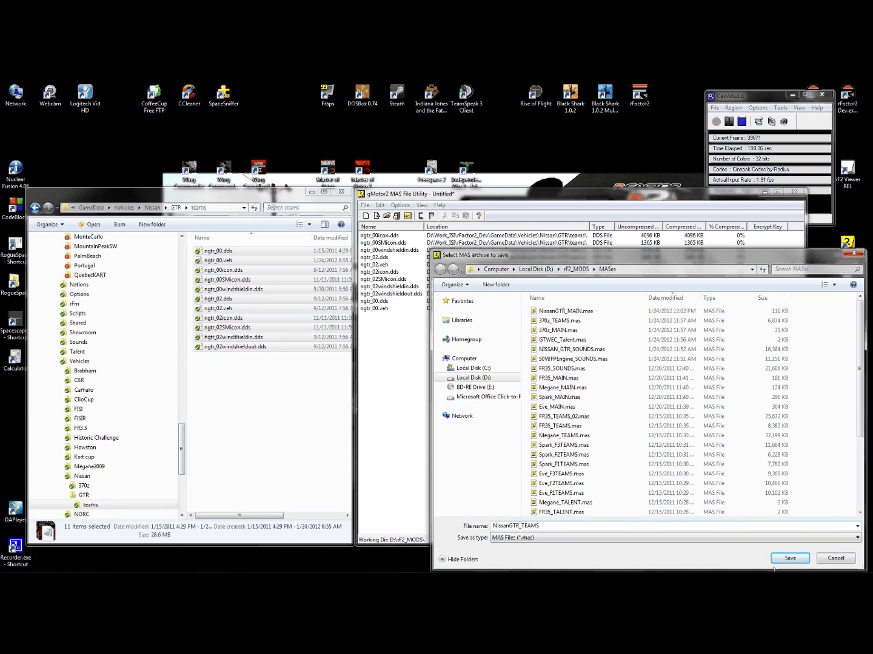
left_click(786, 559)
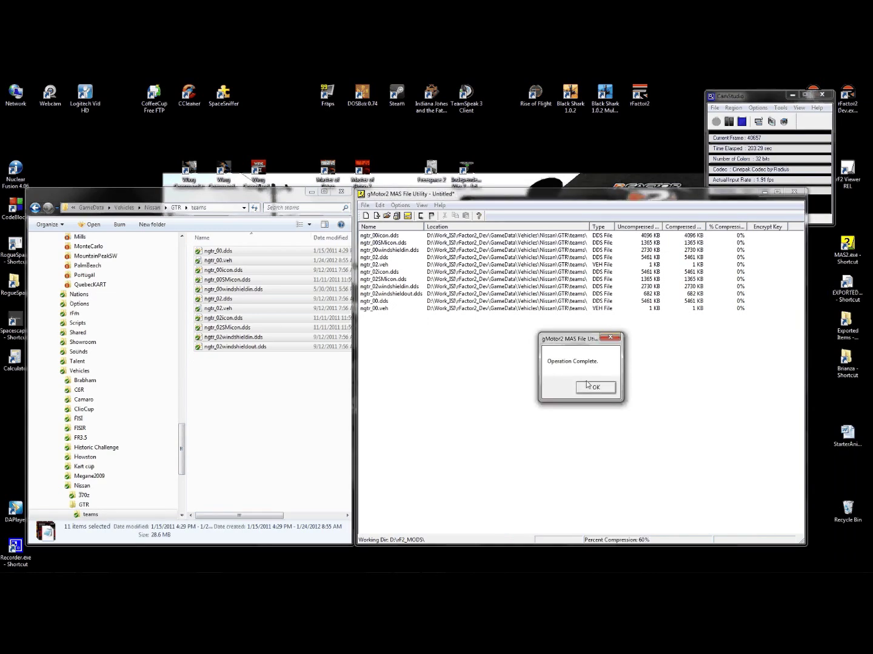
- Dismiss the Operation Complete message and start a new empty archive
key("Return")
left_click(365, 205)
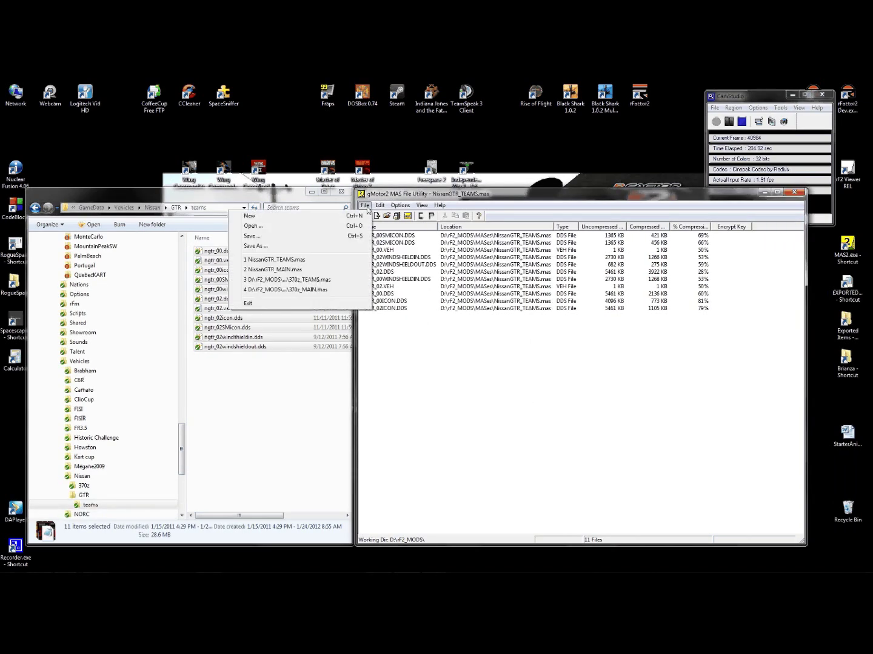
left_click(329, 218)
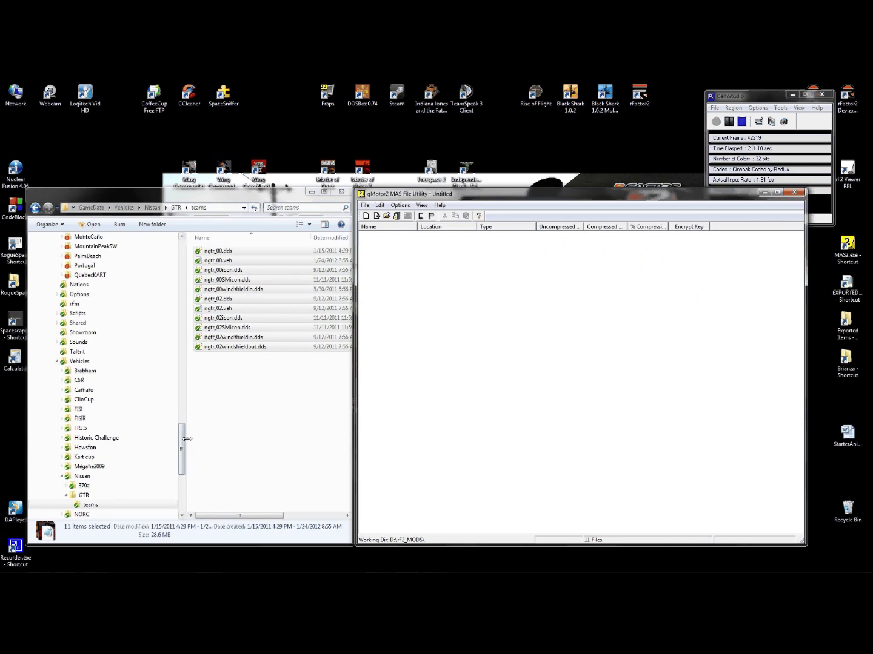
- Collapse Vehicles in the Explorer tree and expand Locations > PalmBeach
left_click_drag(181, 439, 179, 471)
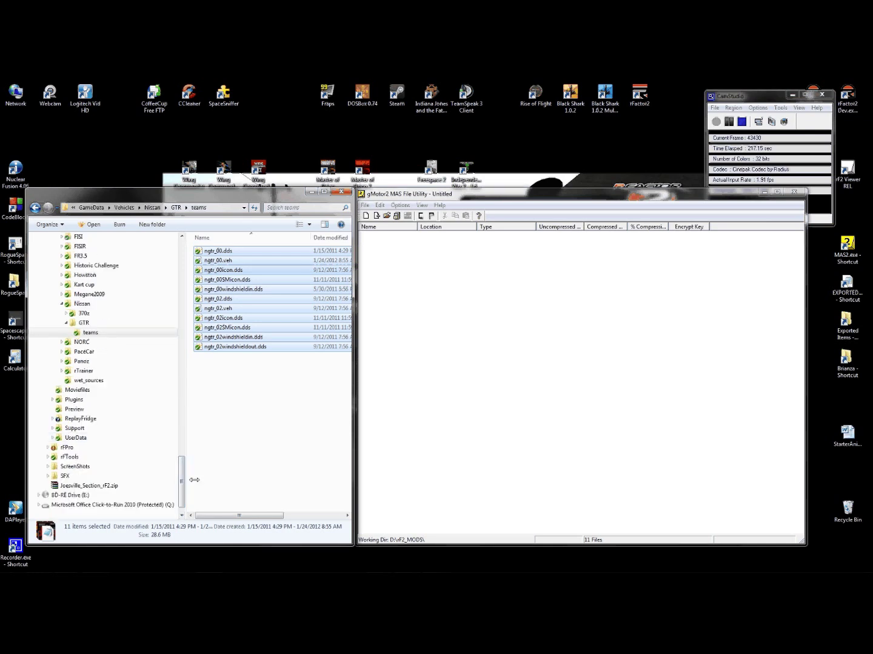
scroll(66, 401, "up", 8)
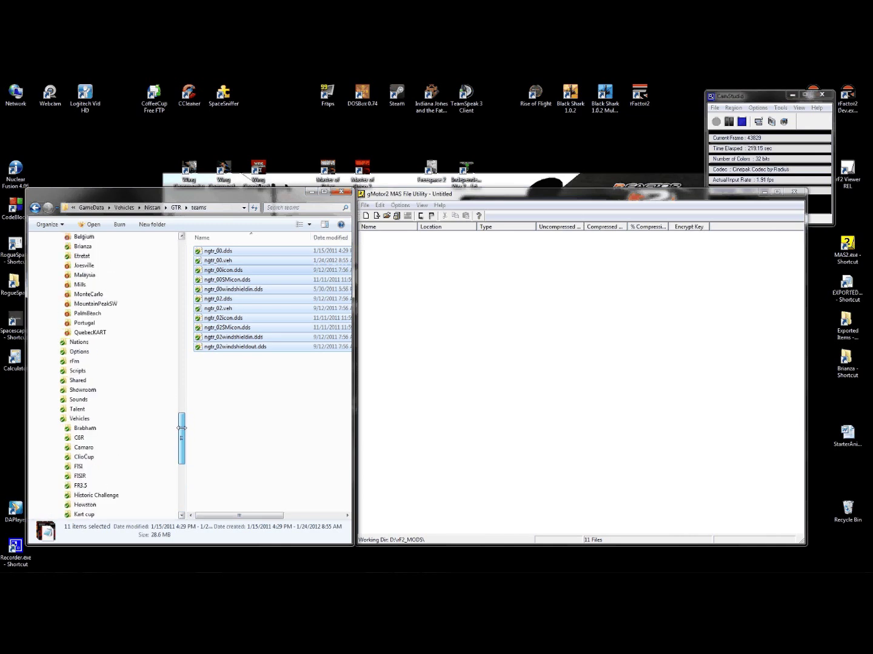
left_click(57, 418)
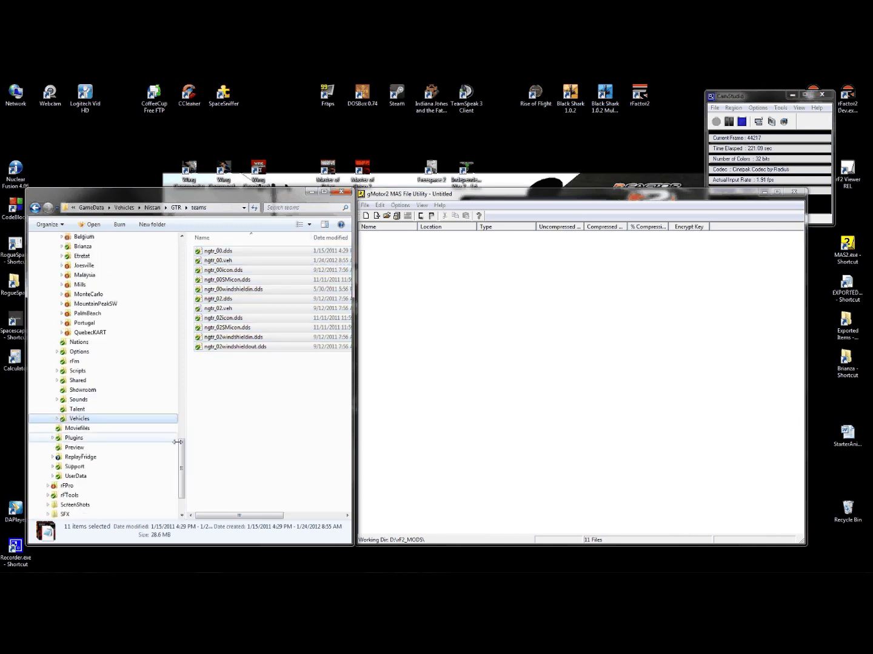
left_click_drag(181, 444, 180, 424)
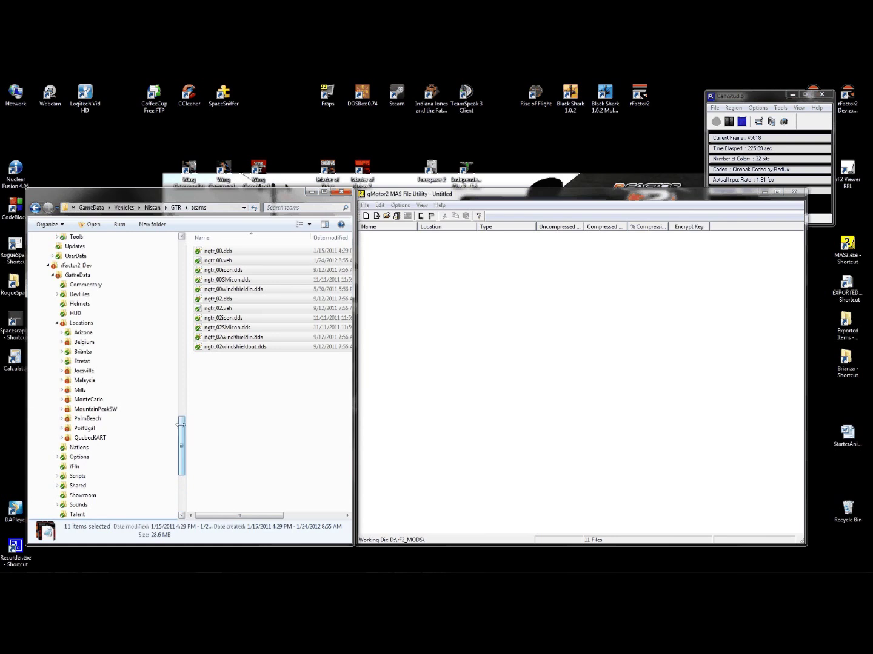
left_click(61, 418)
- Add all 25 .ANM files from PalmBeach\Assets\Anims to the archive
left_click_drag(179, 418, 176, 437)
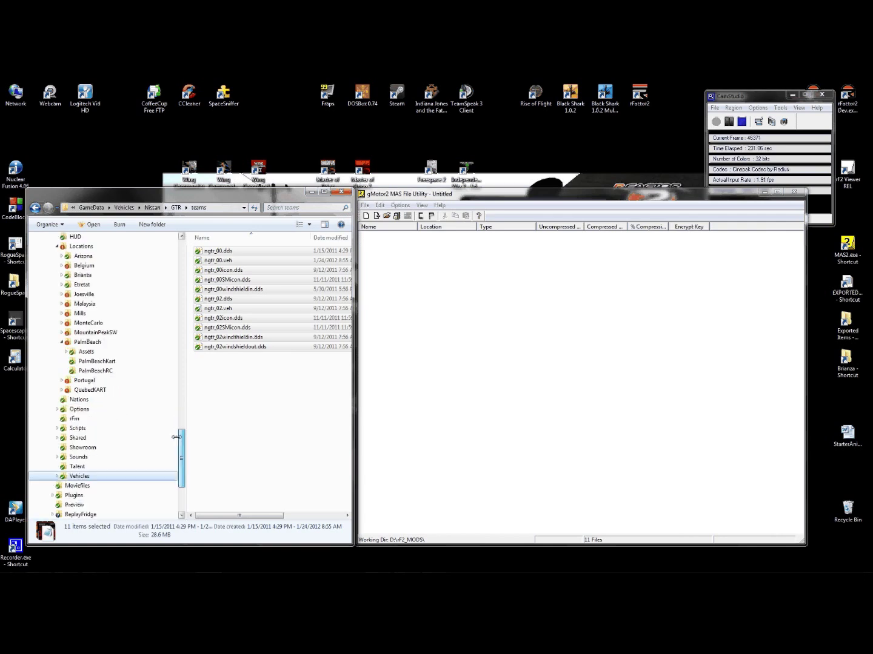
left_click(65, 352)
left_click_drag(180, 427, 180, 433)
left_click(88, 313)
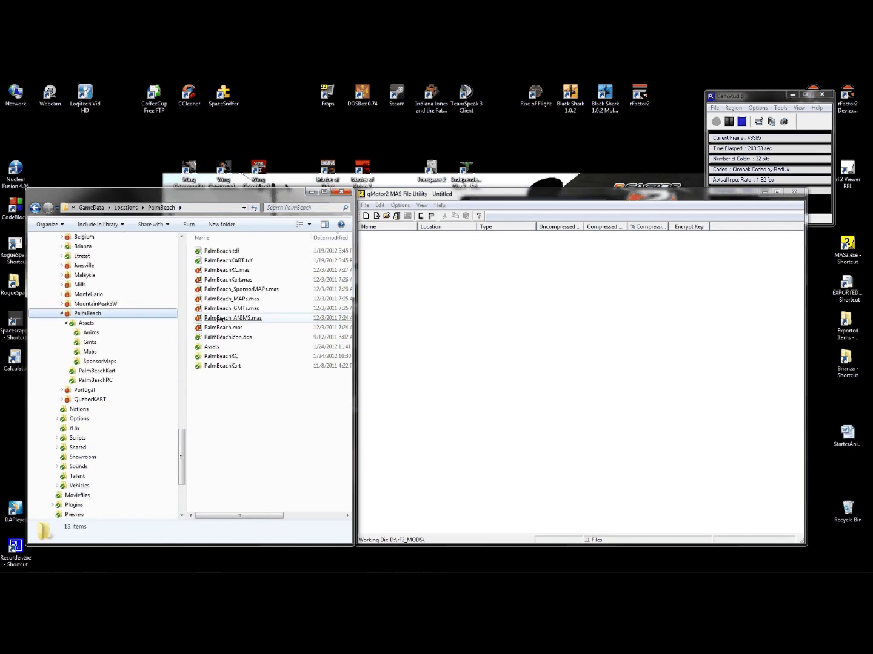
left_click(221, 328)
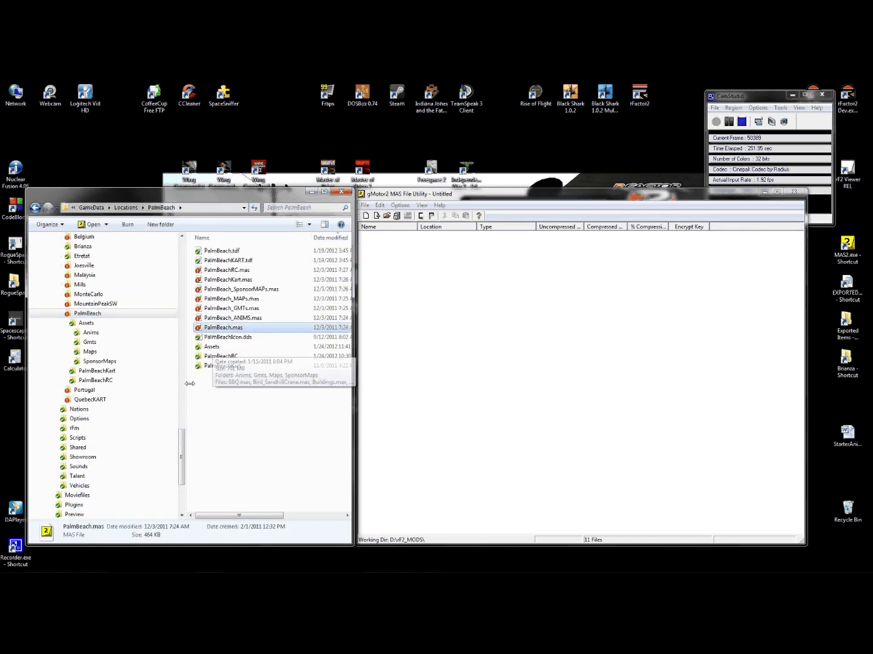
left_click(91, 332)
left_click_drag(339, 505, 327, 242)
left_click_drag(544, 329, 544, 329)
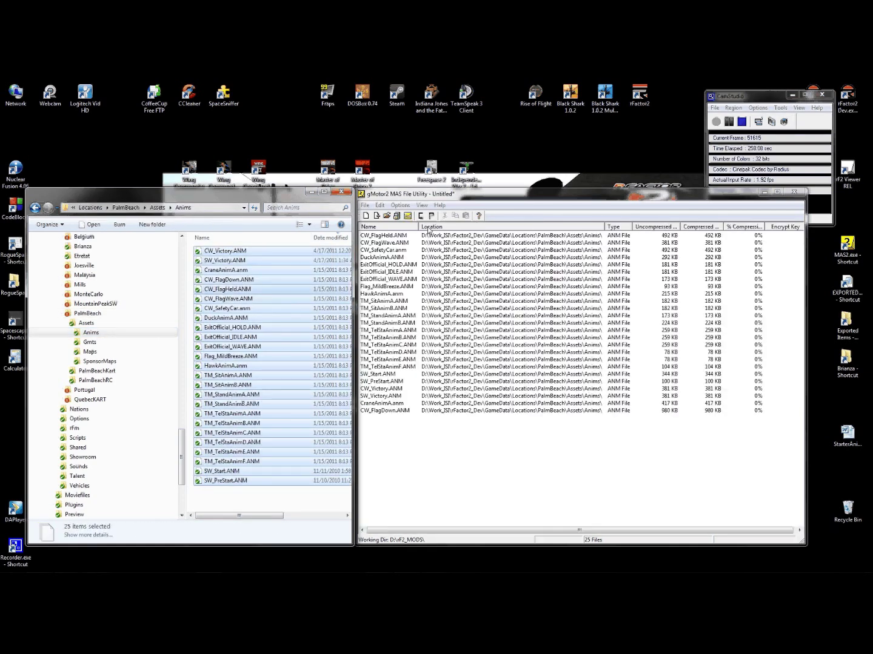
- Save the animations as PalmBeach_ANIMS.mas and acknowledge completion
left_click(365, 205)
left_click(299, 247)
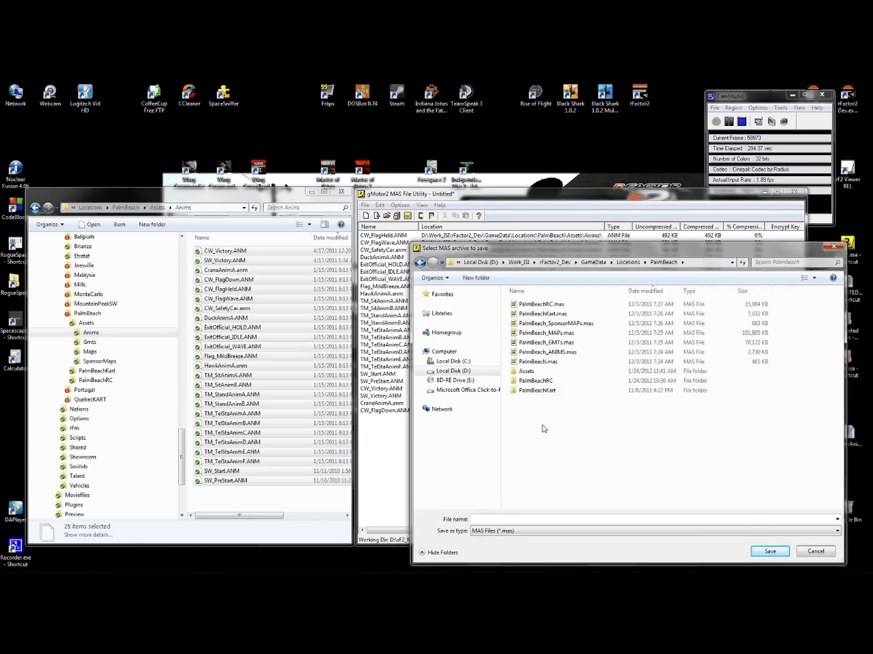
left_click(541, 356)
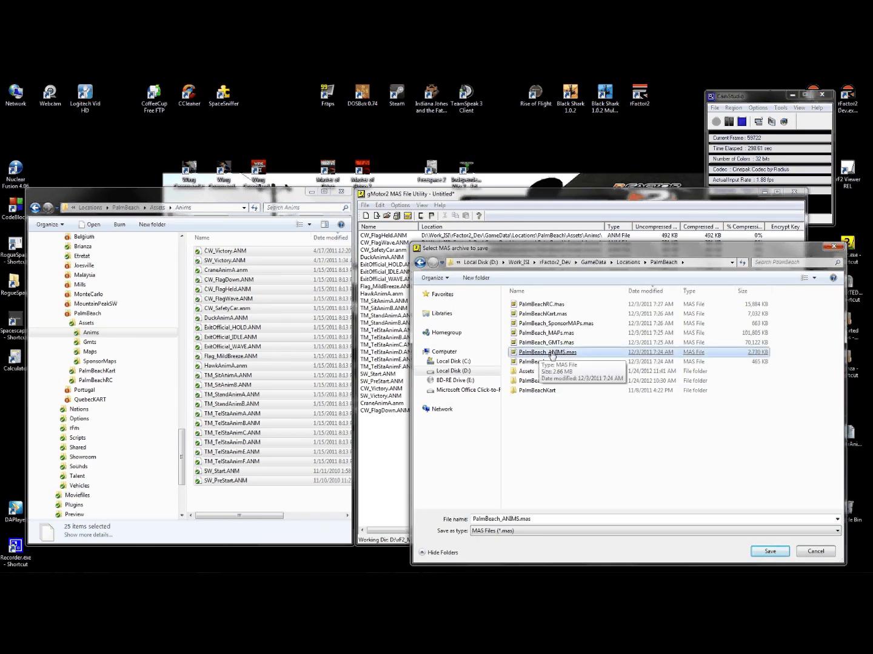
left_click(553, 355)
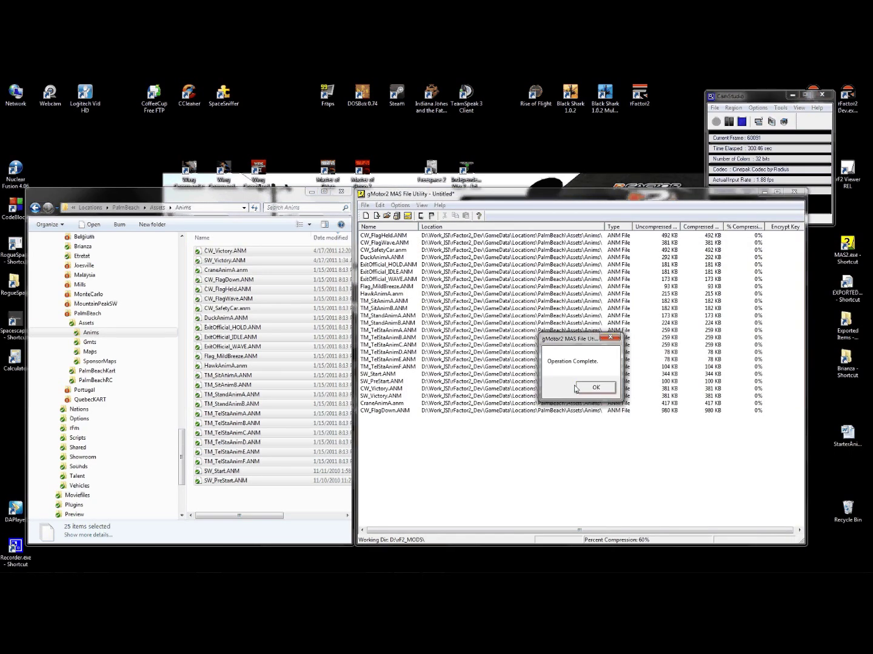
left_click(582, 388)
- Start a new empty archive and show the Gmts folder's 607 model files
left_click(365, 206)
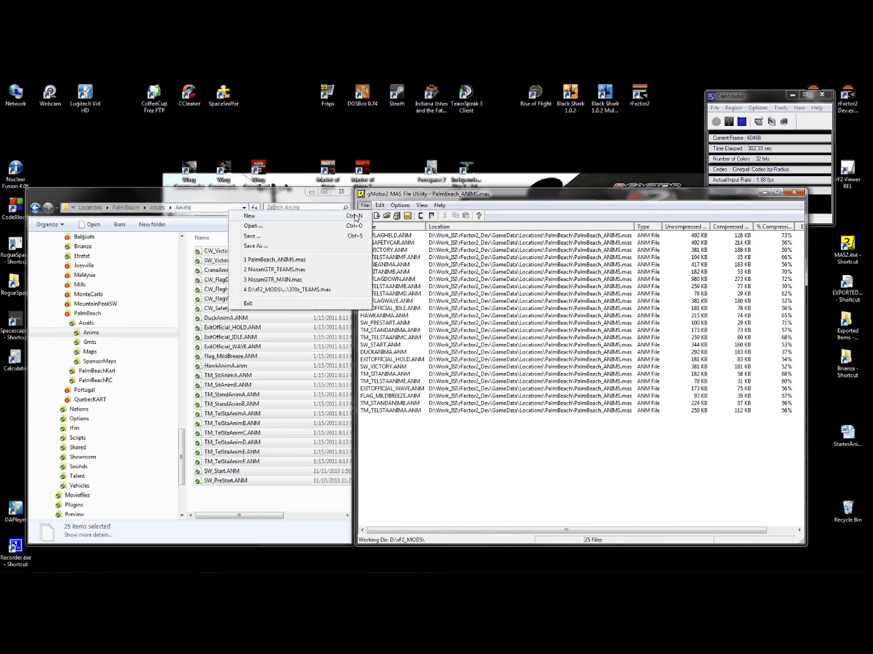
left_click(249, 216)
left_click(88, 343)
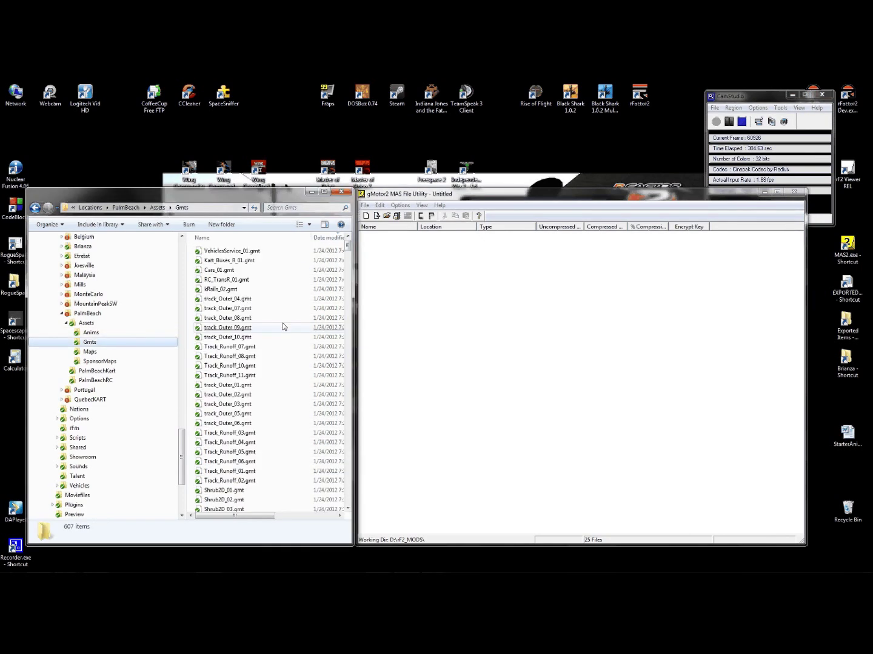
- Add all 607 Assets\Gmts files to the archive and save it as PalmBeach_GMTs.mas
left_click_drag(354, 246, 563, 262)
left_click_drag(512, 249, 271, 383)
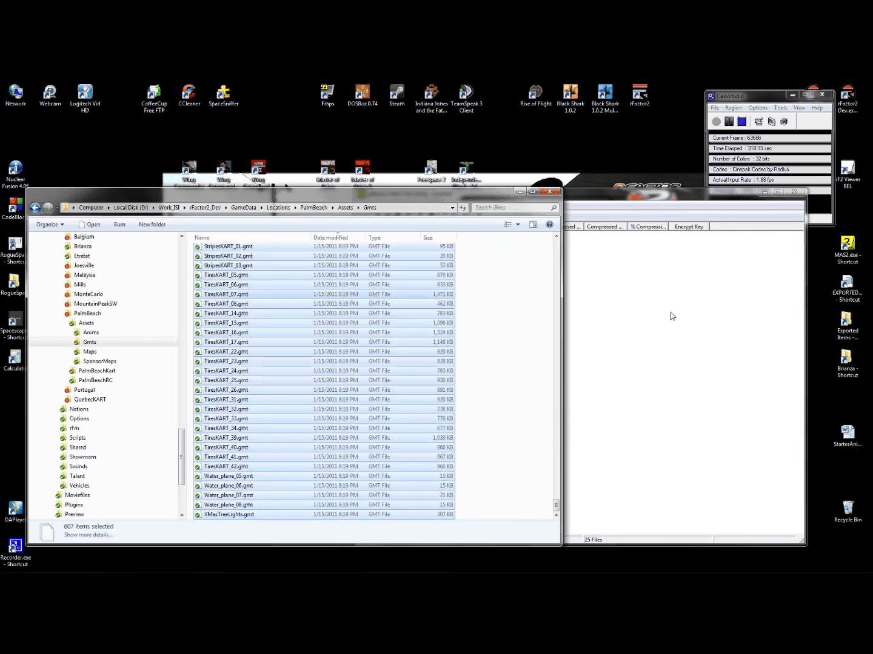
left_click(644, 195)
left_click(365, 205)
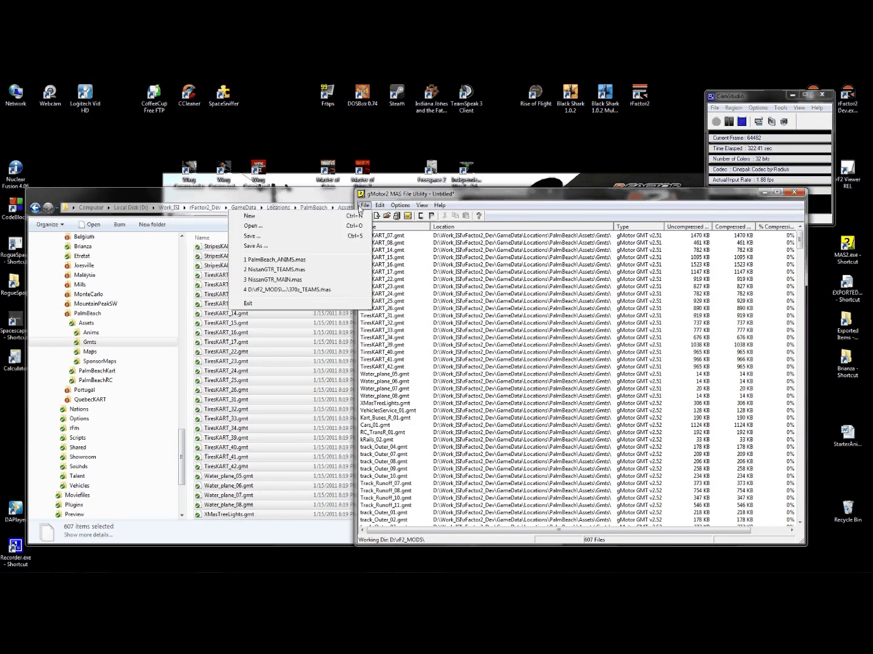
left_click(294, 248)
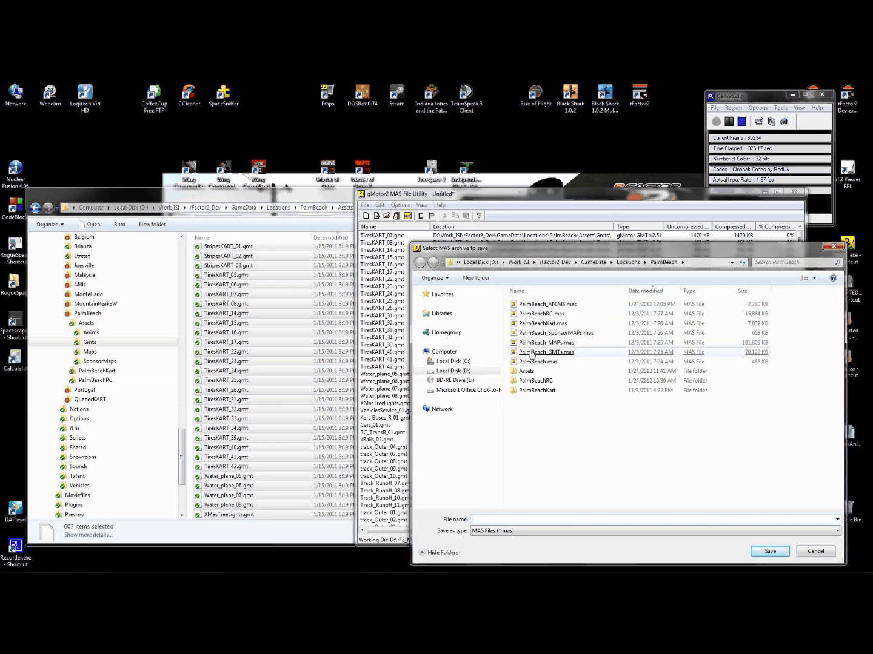
double_click(551, 353)
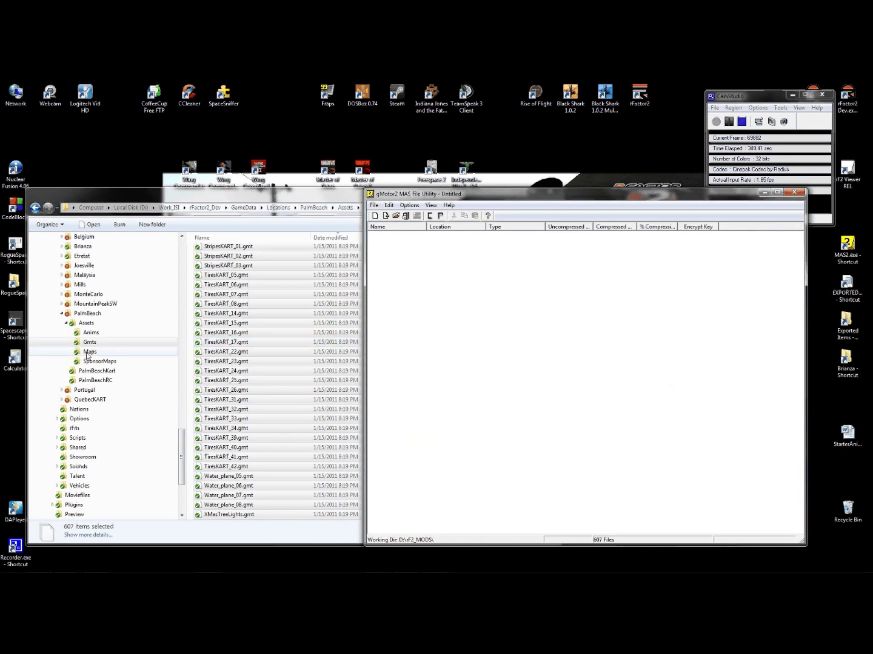
- Select all 380 textures in Assets\Maps and add them to the archive
left_click(88, 354)
left_click_drag(512, 252, 42, 229)
left_click(46, 224)
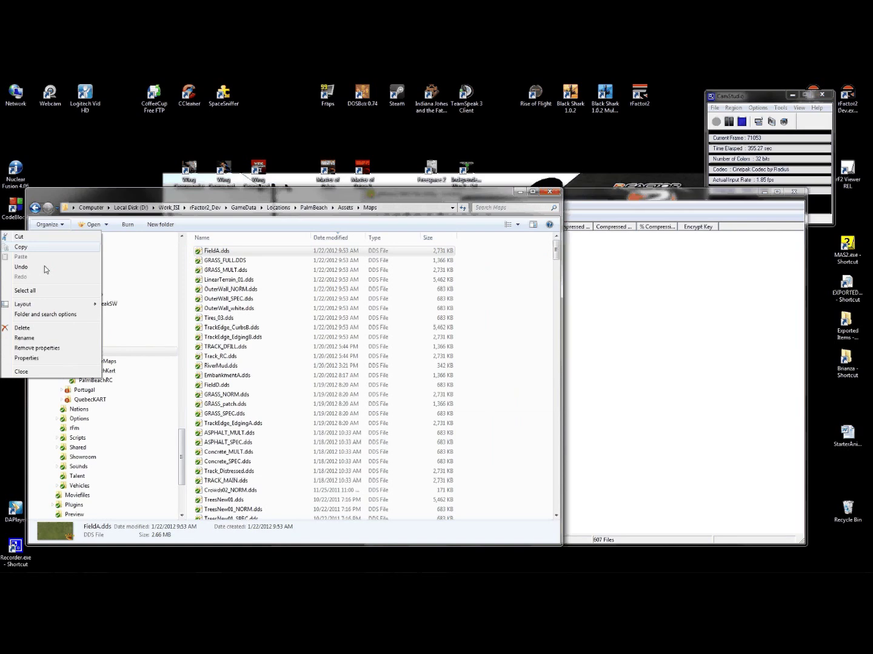
left_click(49, 297)
left_click_drag(224, 299, 647, 267)
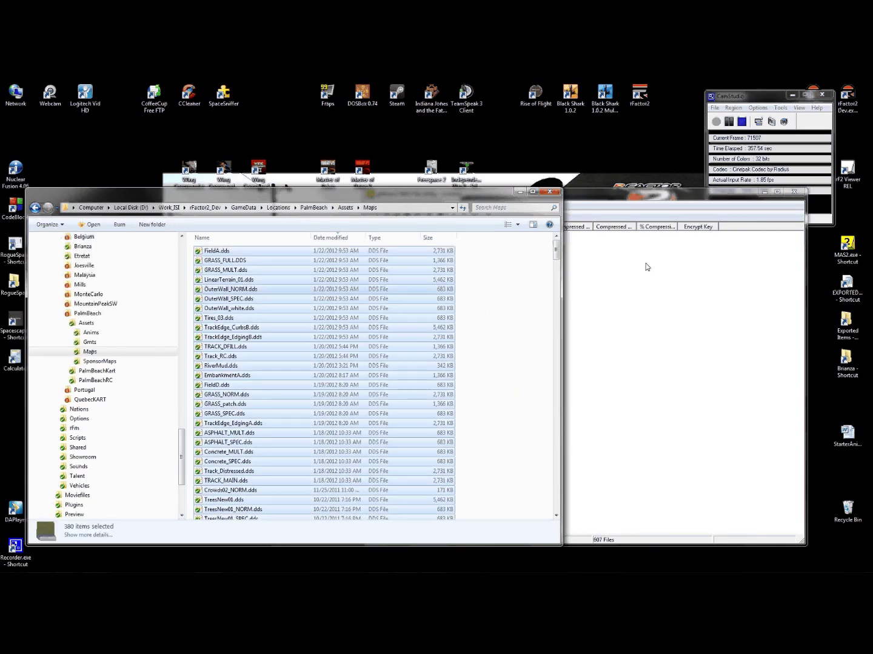
- Save the textures as PalmBeach_MAPs.mas, confirm, and start a new empty archive
left_click(374, 205)
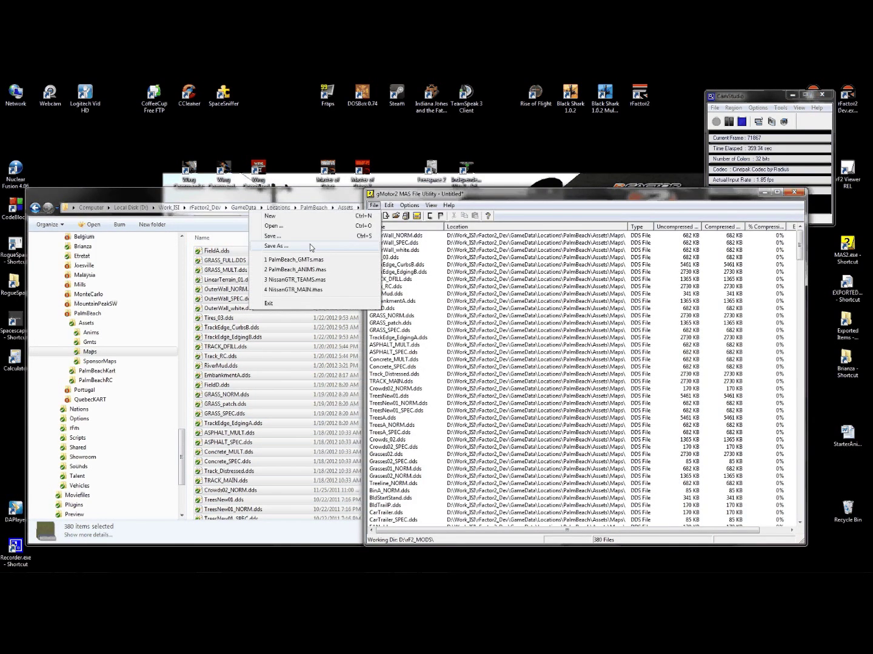
left_click(313, 251)
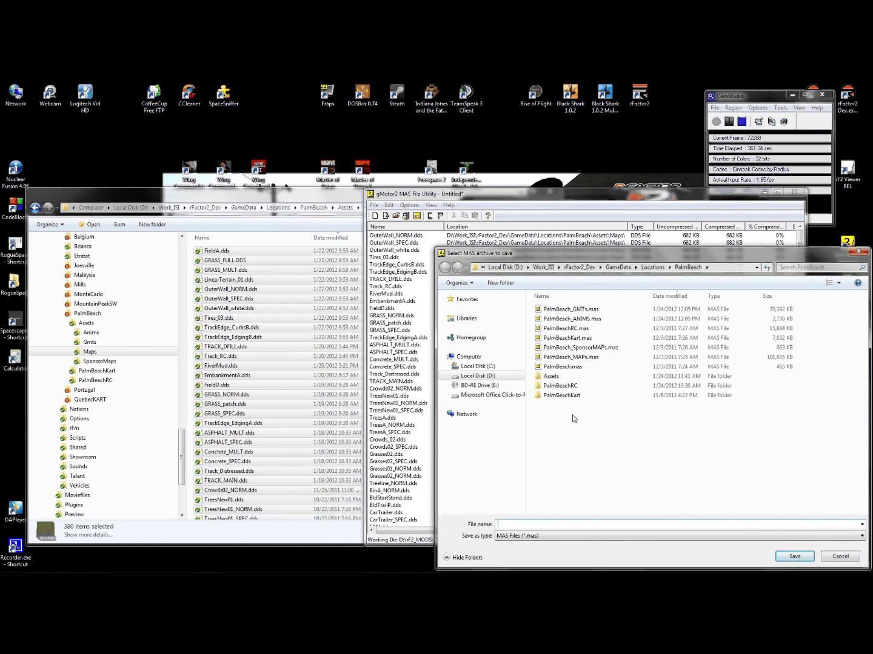
double_click(565, 368)
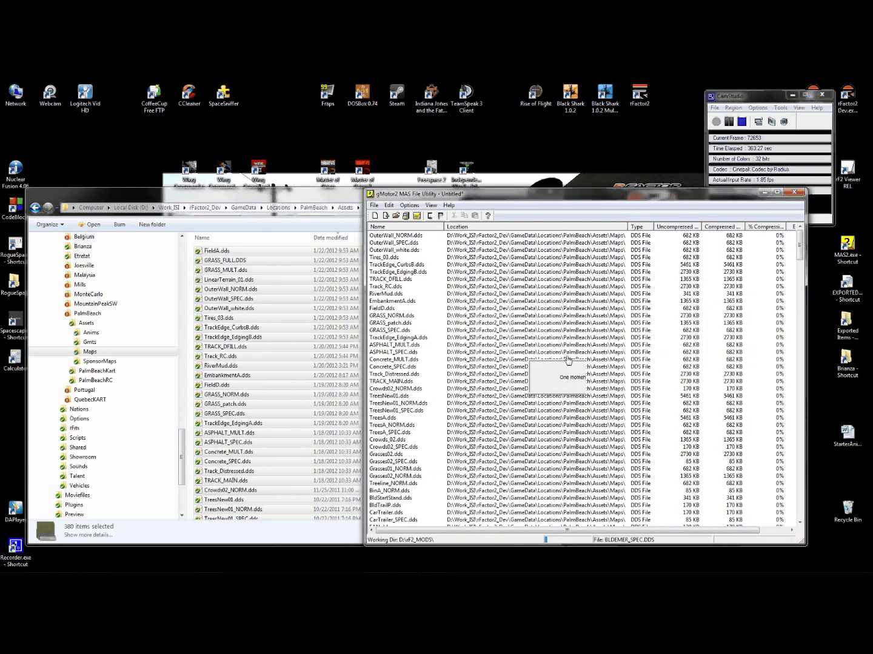
left_click(597, 389)
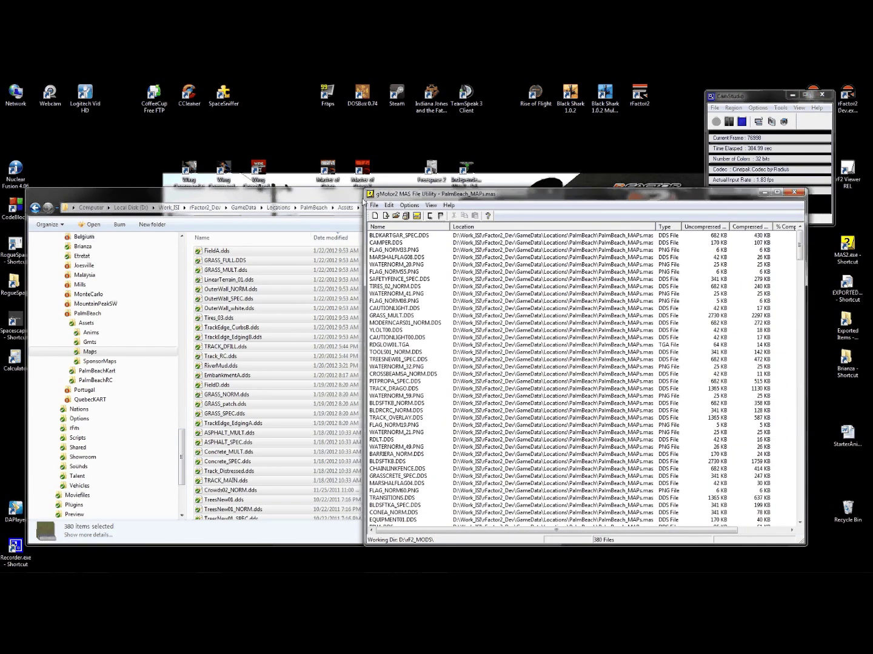
left_click(374, 205)
left_click(345, 215)
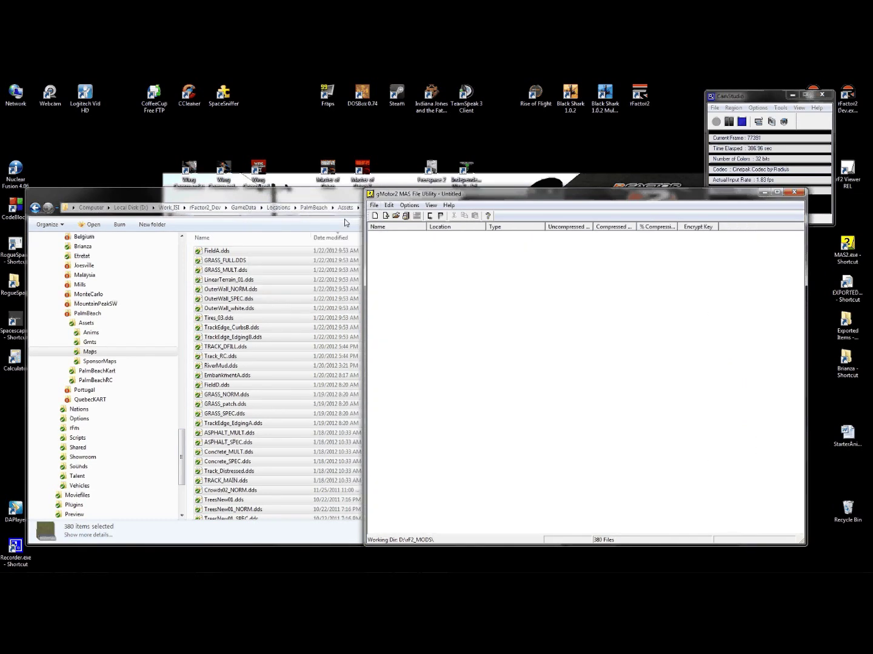
- Add the 12 SponsorMaps .dds textures to the empty archive
left_click(99, 361)
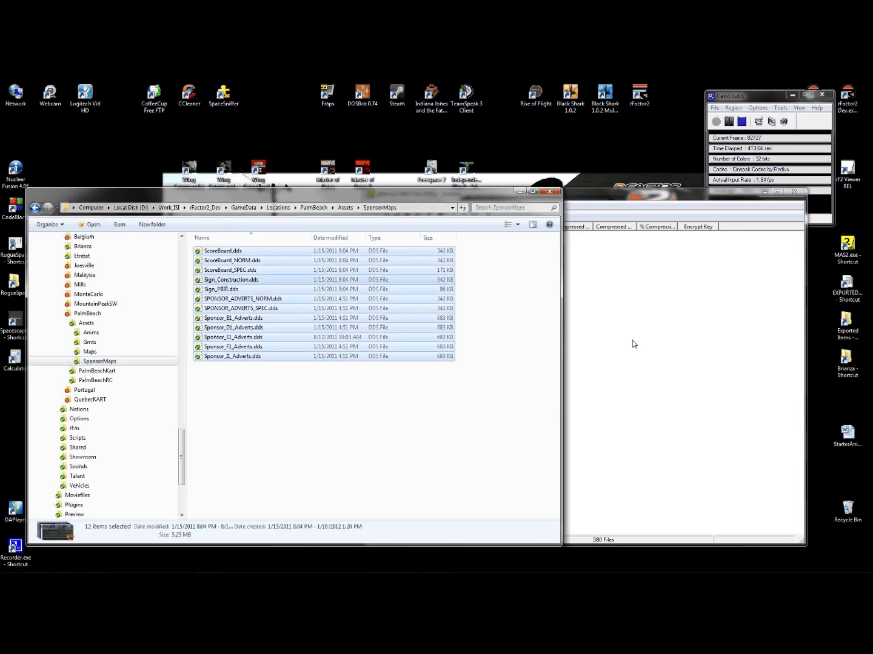
left_click_drag(233, 318, 634, 345)
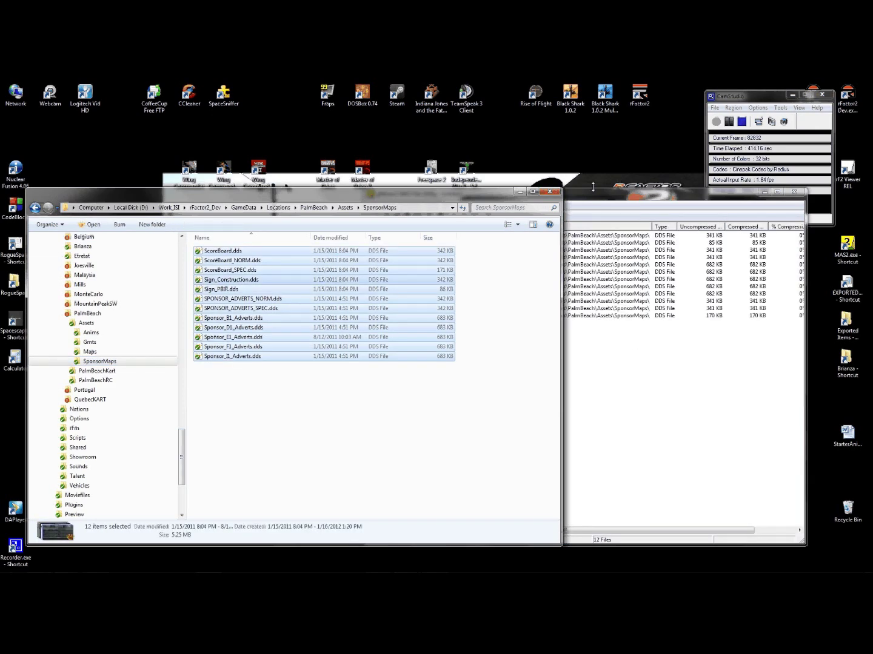
left_click(593, 187)
- Overwrite PalmBeach_SponsorMAPs.mas with the textures and start a new empty archive
left_click(374, 204)
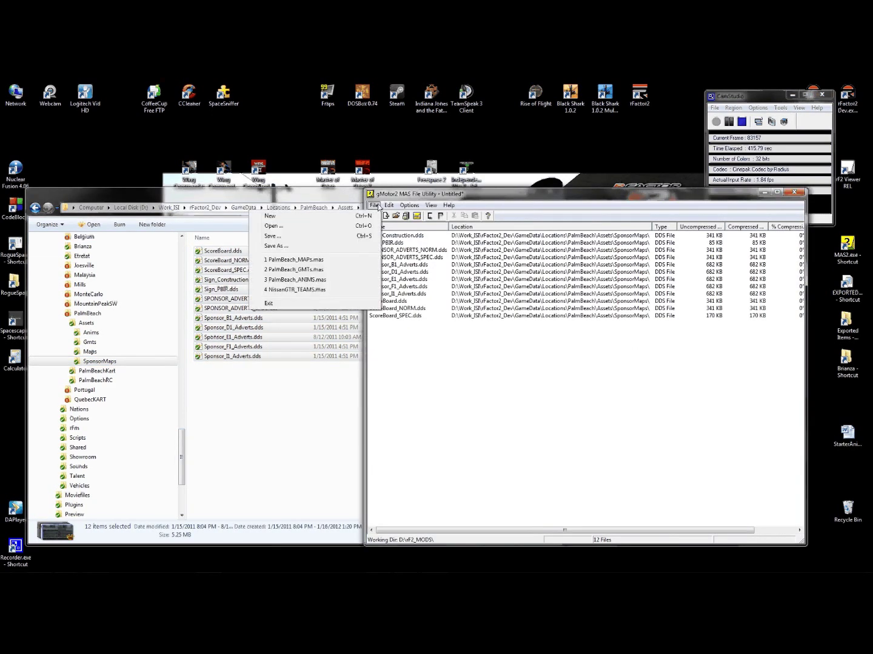
left_click(316, 240)
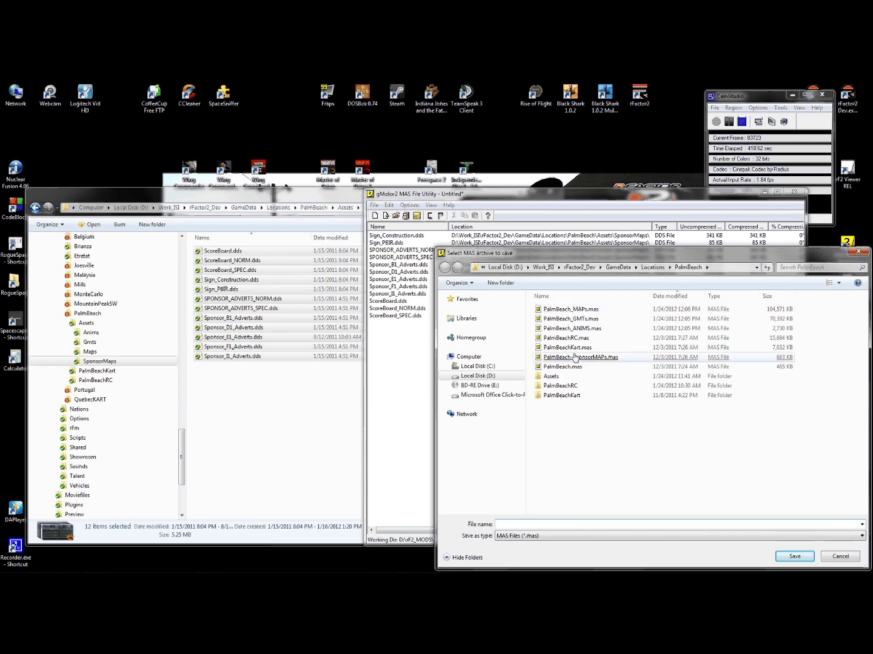
double_click(575, 357)
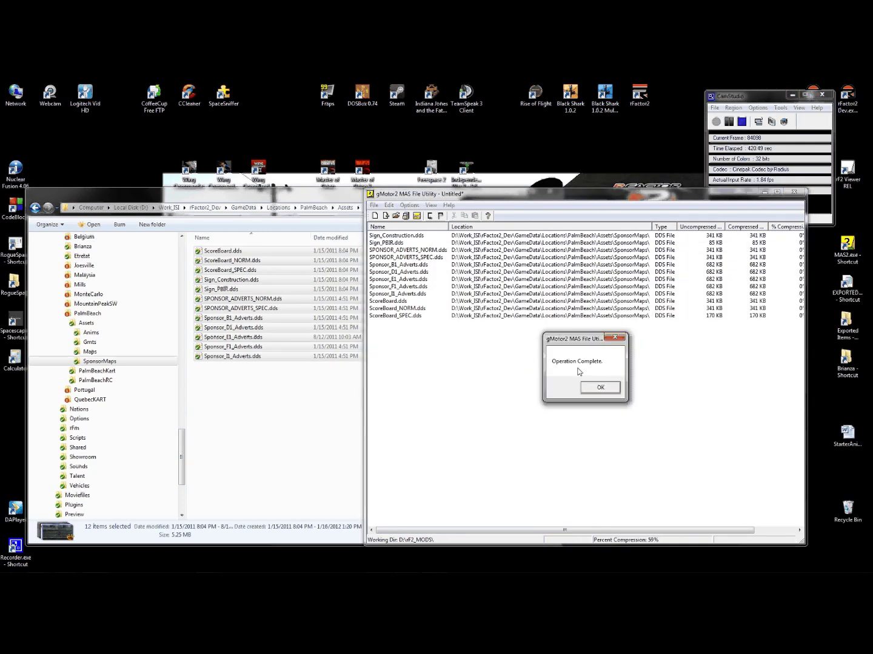
key("Return")
left_click(373, 207)
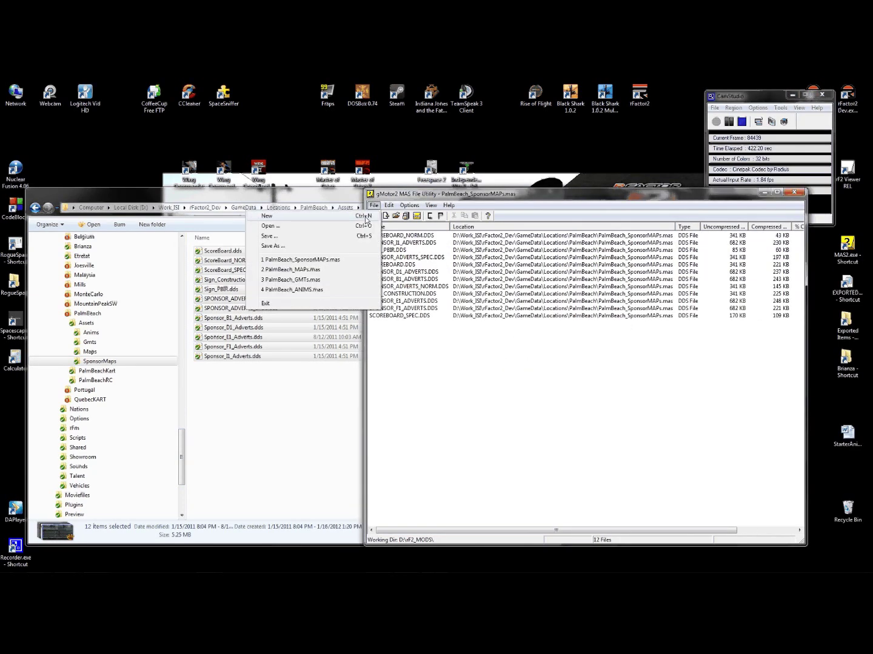
left_click(363, 217)
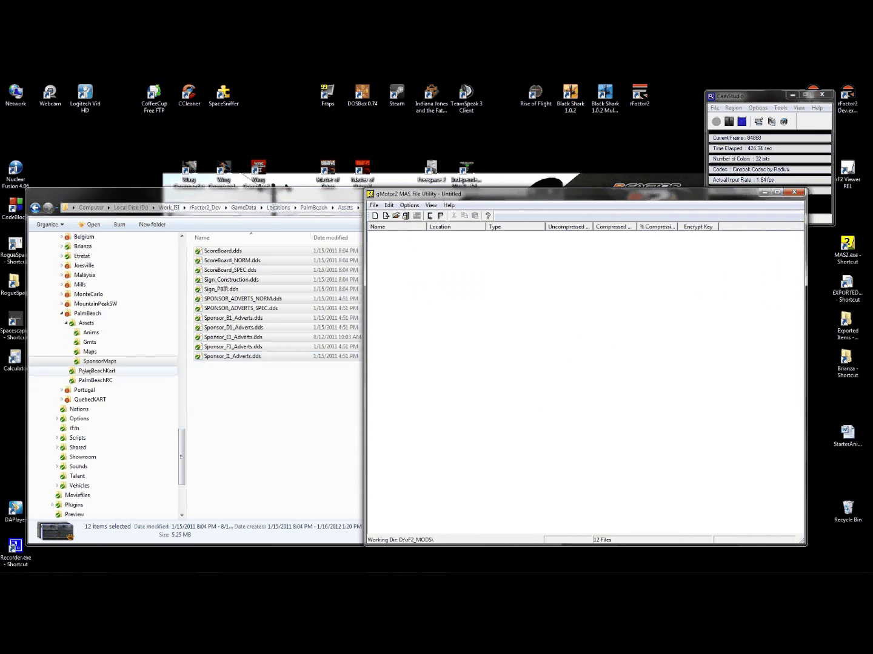
- Select all 148 files in the PalmBeachRC folder and add them to the archive
left_click(91, 371)
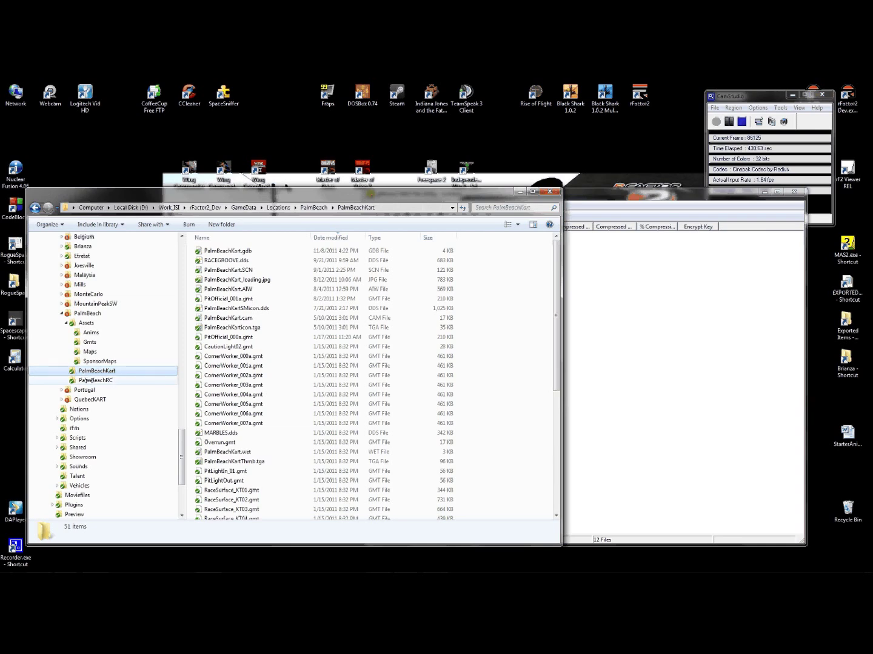
left_click(88, 381)
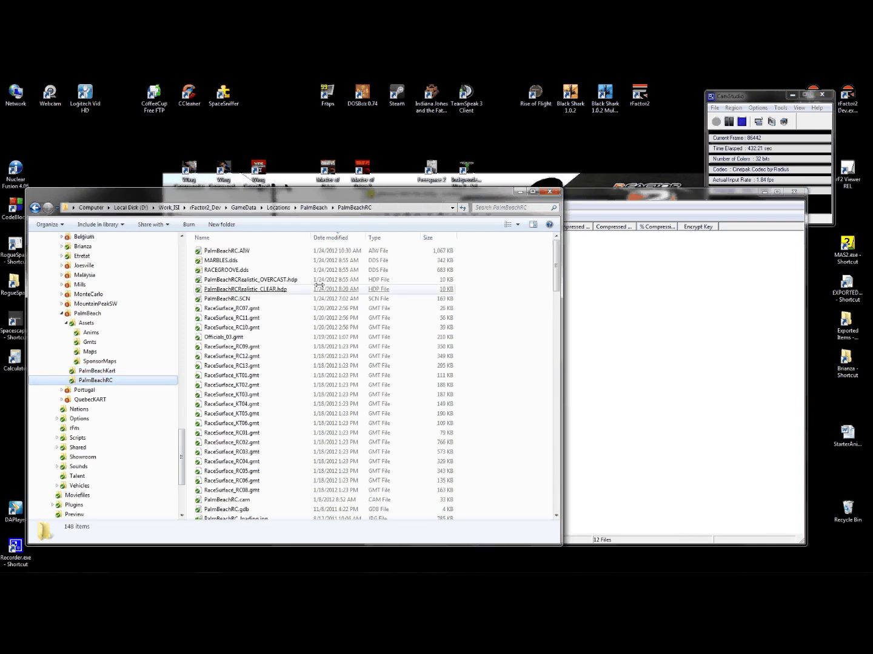
left_click_drag(357, 191, 352, 168)
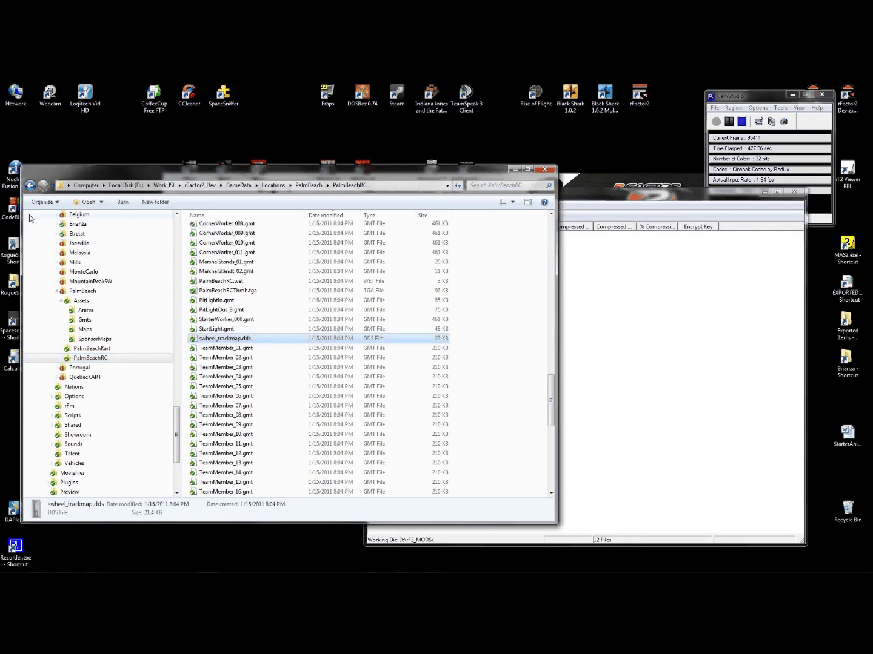
left_click(45, 202)
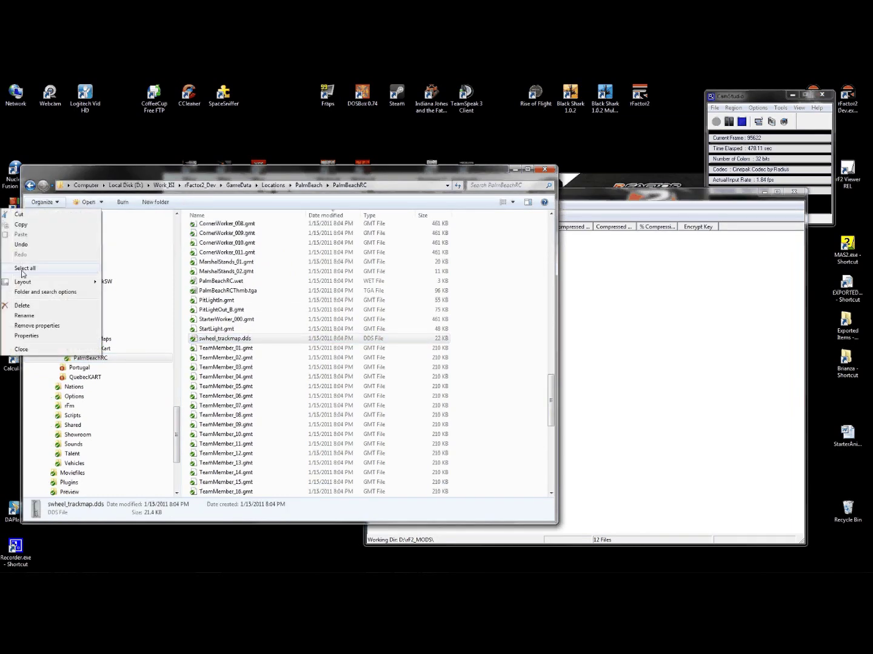
left_click(23, 268)
left_click_drag(224, 288, 691, 335)
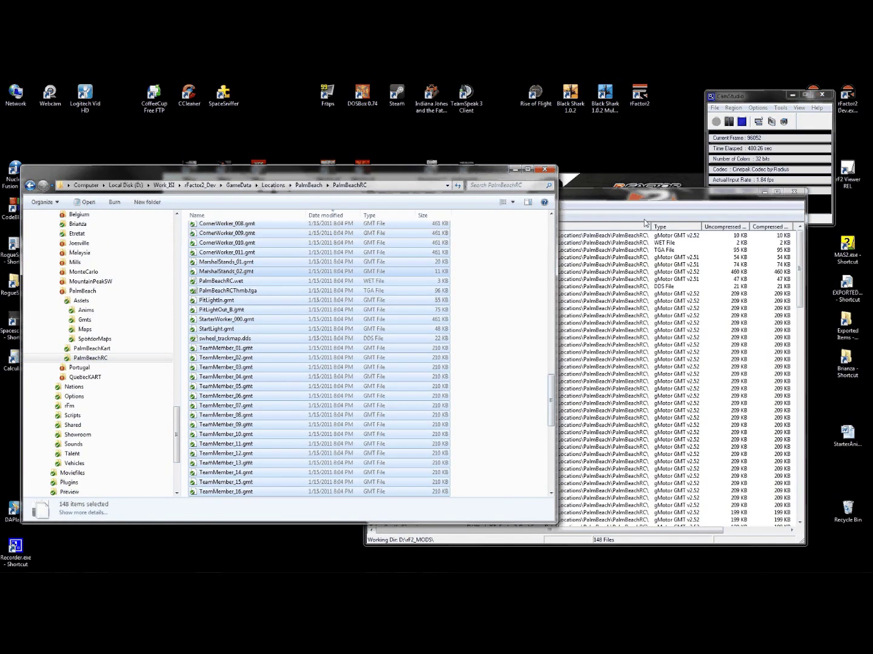
- Save the archive as PalmBeachRC.mas, confirm, and start a new empty archive
left_click(373, 204)
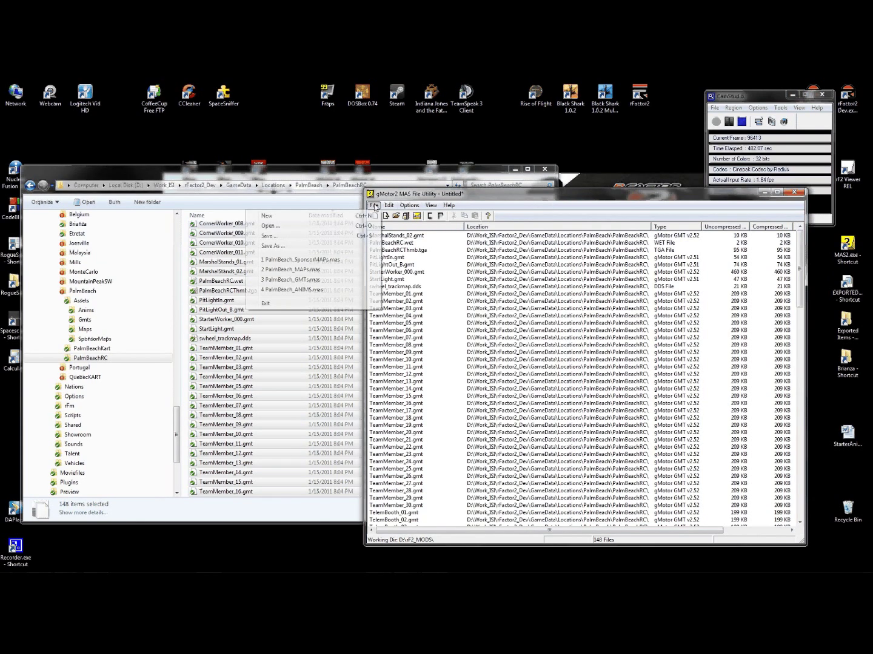
left_click(293, 248)
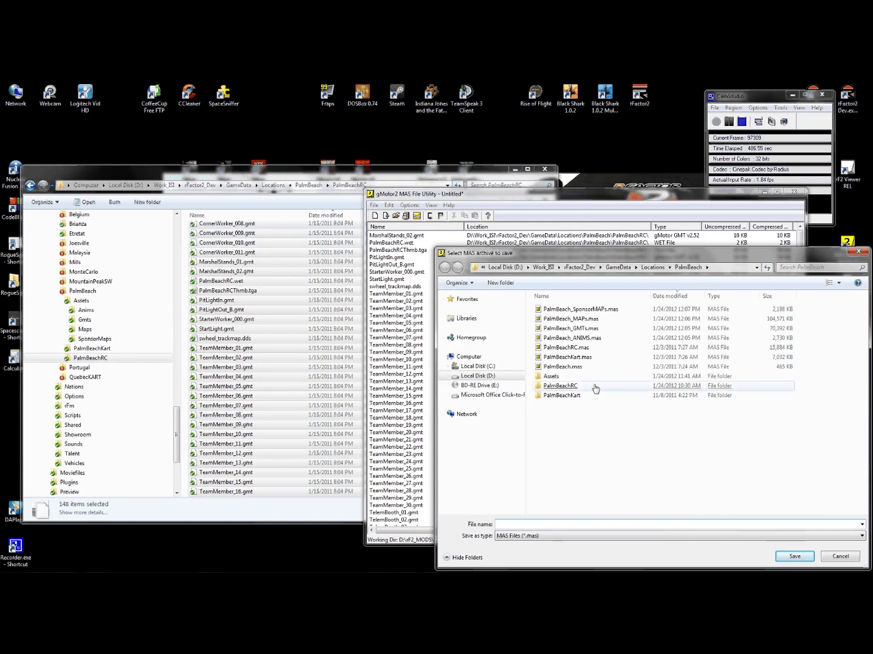
double_click(567, 347)
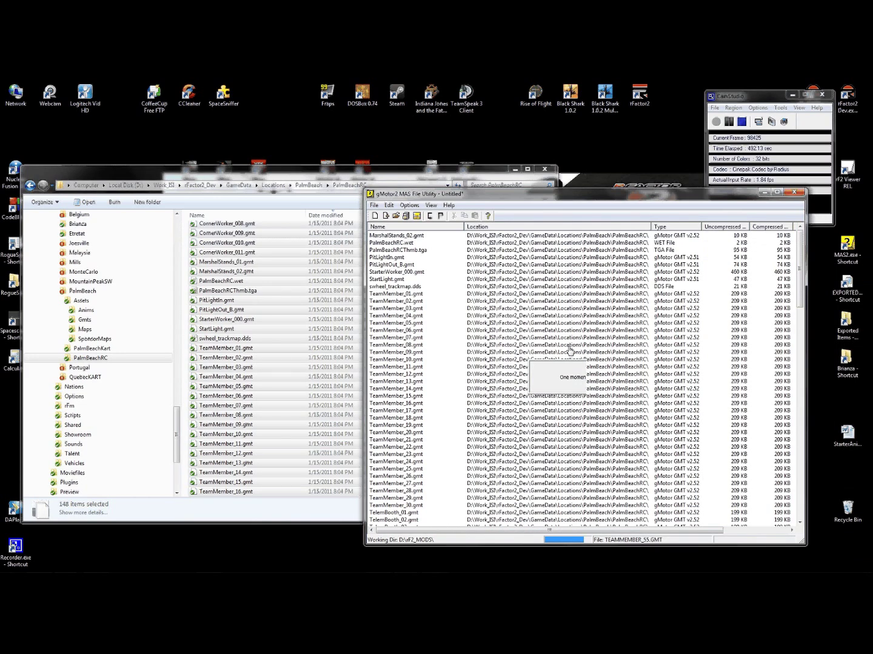
left_click(600, 385)
left_click(376, 208)
left_click(261, 209)
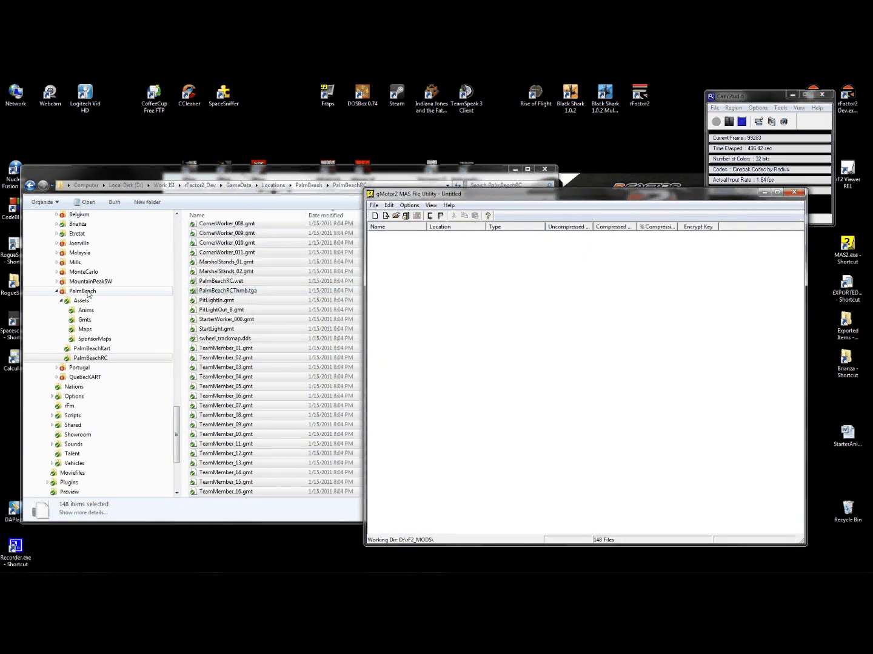
- Add PalmBeach.tdf and PalmBeachIcon.dds from the PalmBeach folder to the archive
left_click(85, 291)
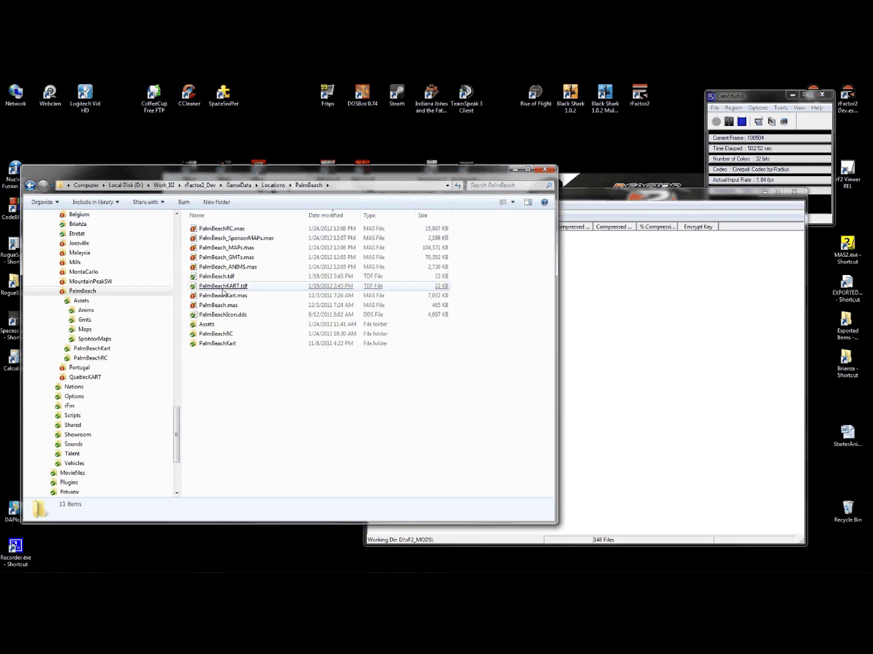
left_click(204, 278)
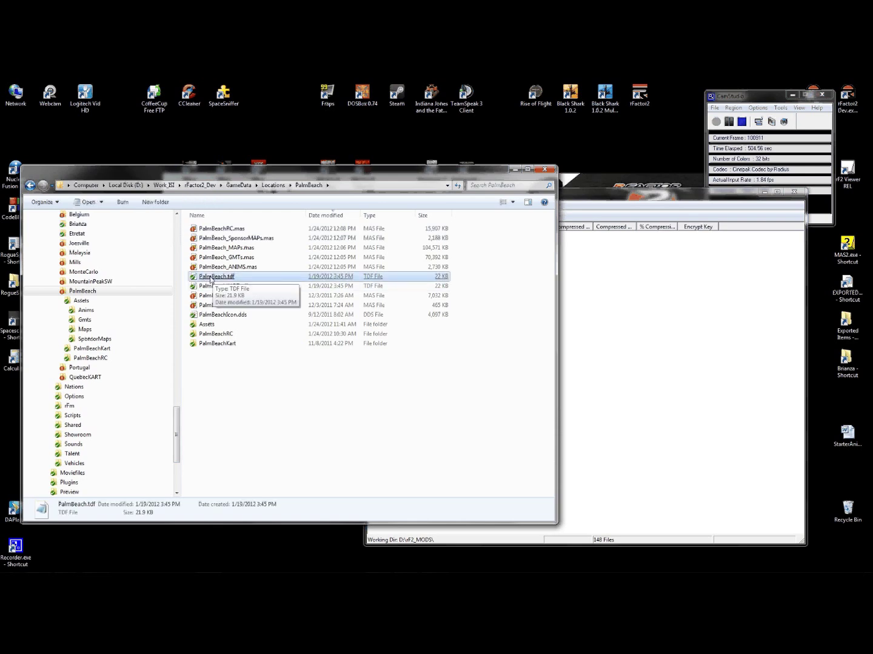
left_click_drag(211, 278, 652, 304)
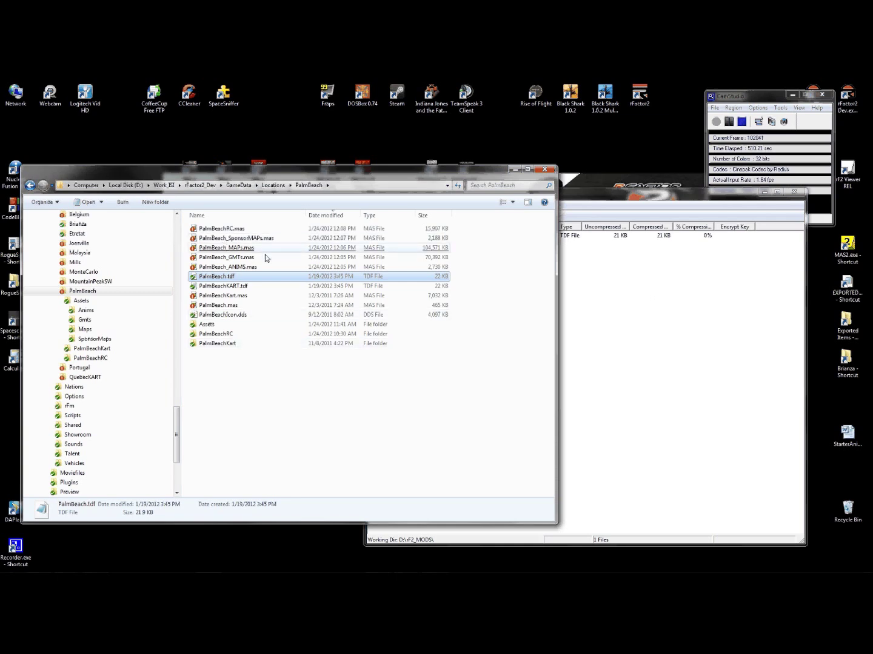
left_click(226, 316)
left_click_drag(226, 316, 627, 310)
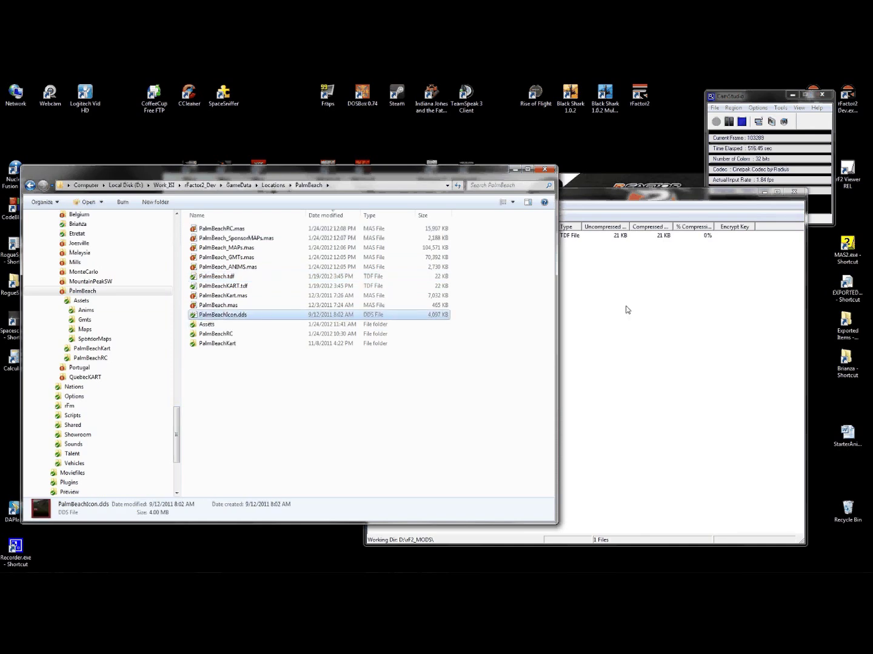
- Save the two files as PalmBeach.mas and collapse the PalmBeach folder in Explorer
left_click(621, 217)
left_click(374, 205)
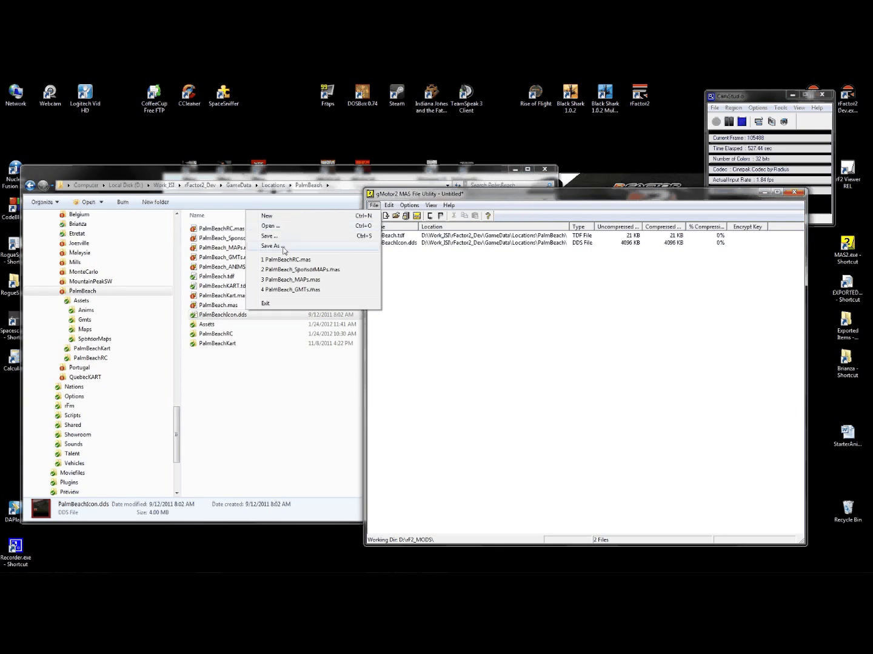
left_click(280, 246)
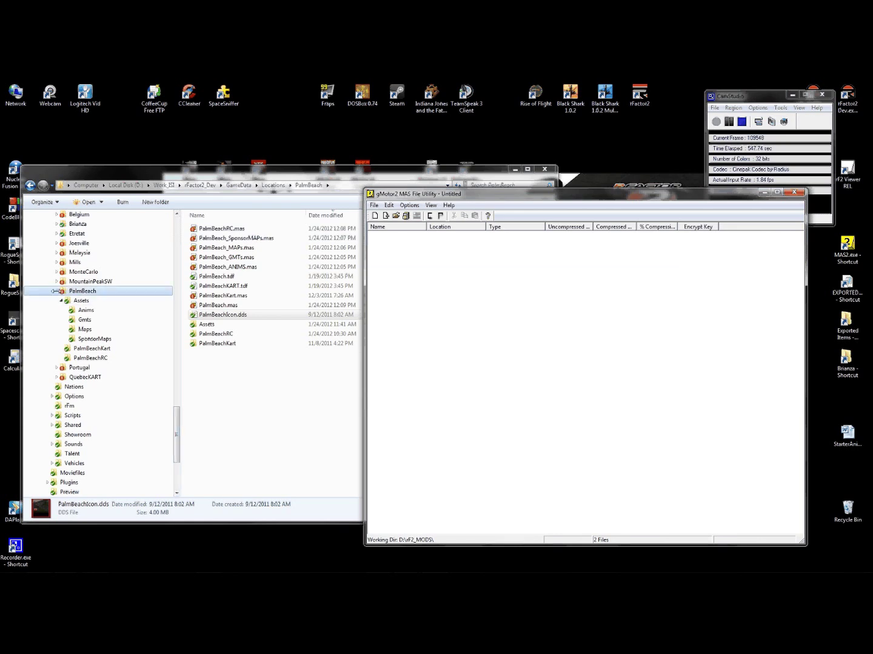
left_click(55, 291)
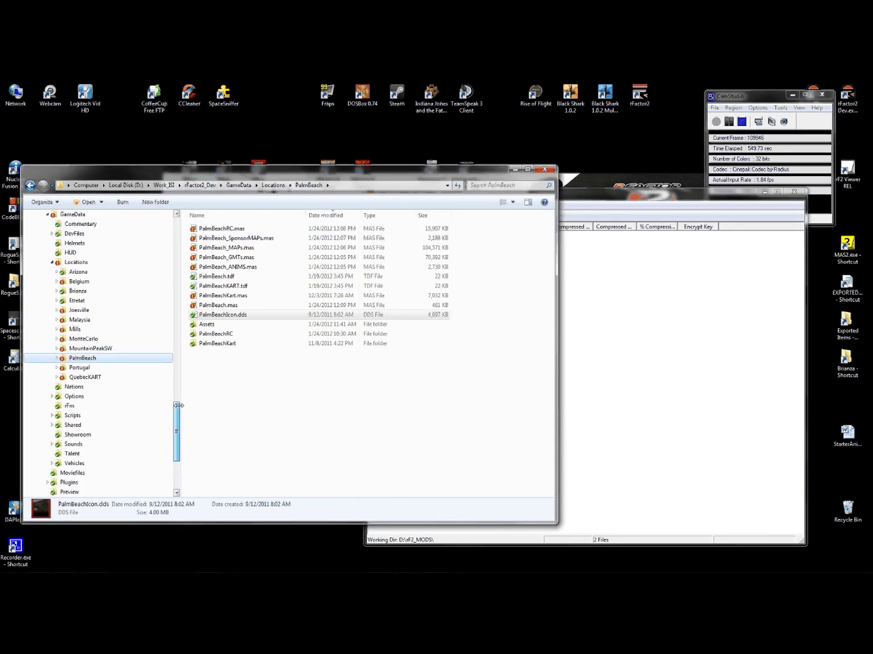
left_click_drag(179, 405, 179, 404)
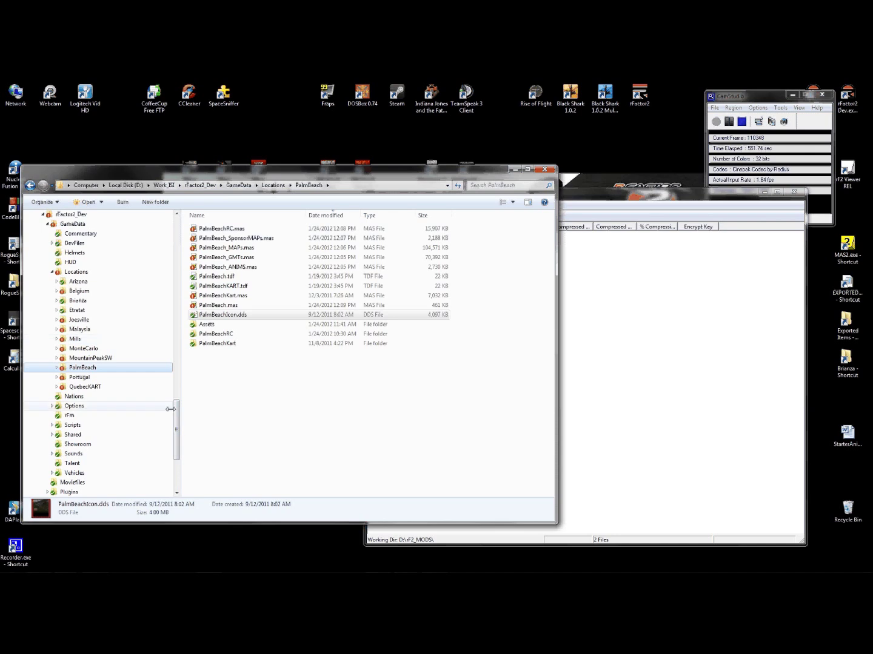
- Expand Mills in the folder tree and open Mills_OuterLoopA, with its 91 Cone_OLoop GMT files
scroll(55, 358, "up", 1)
left_click(54, 358)
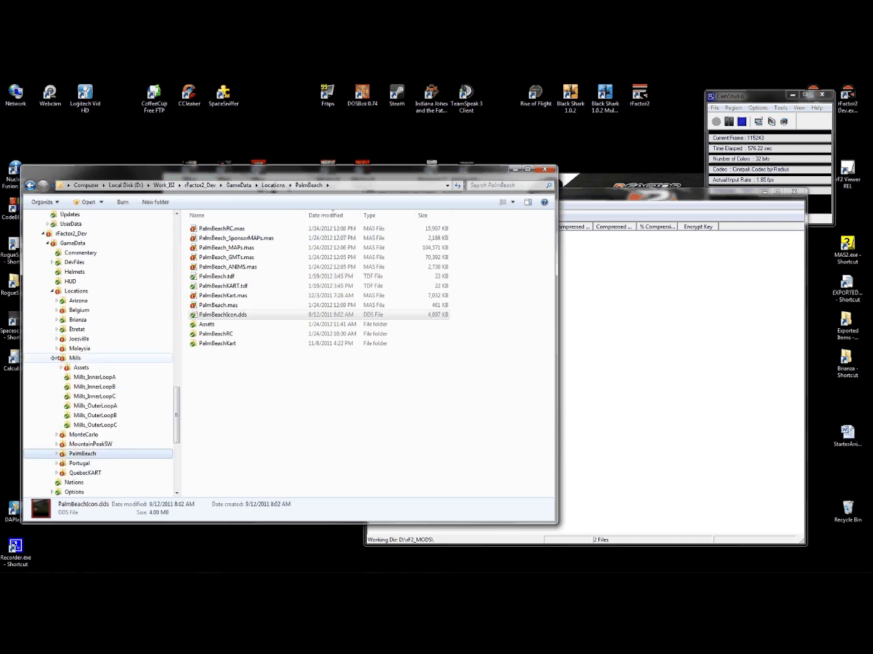
left_click_drag(175, 393, 175, 407)
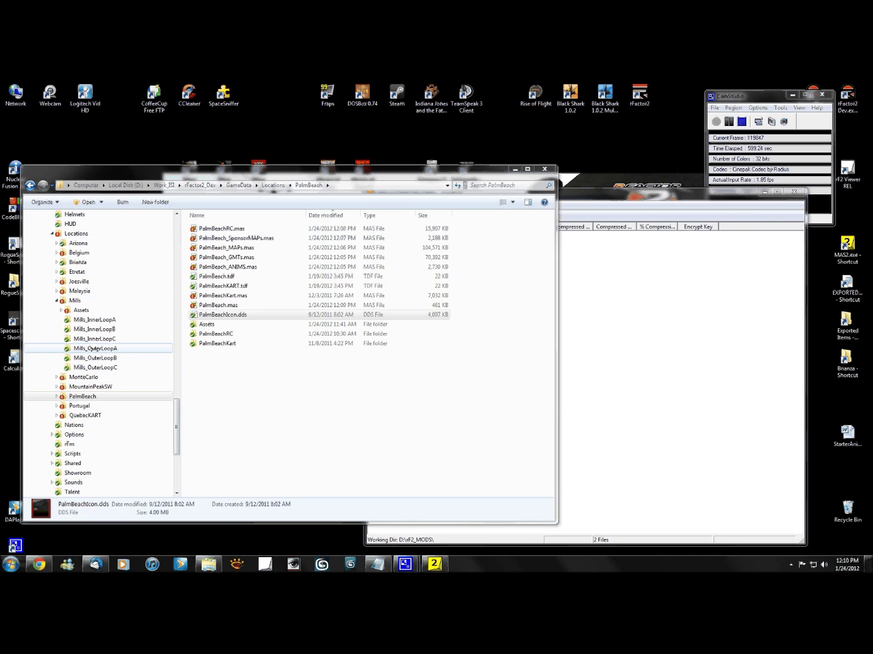
left_click(95, 349)
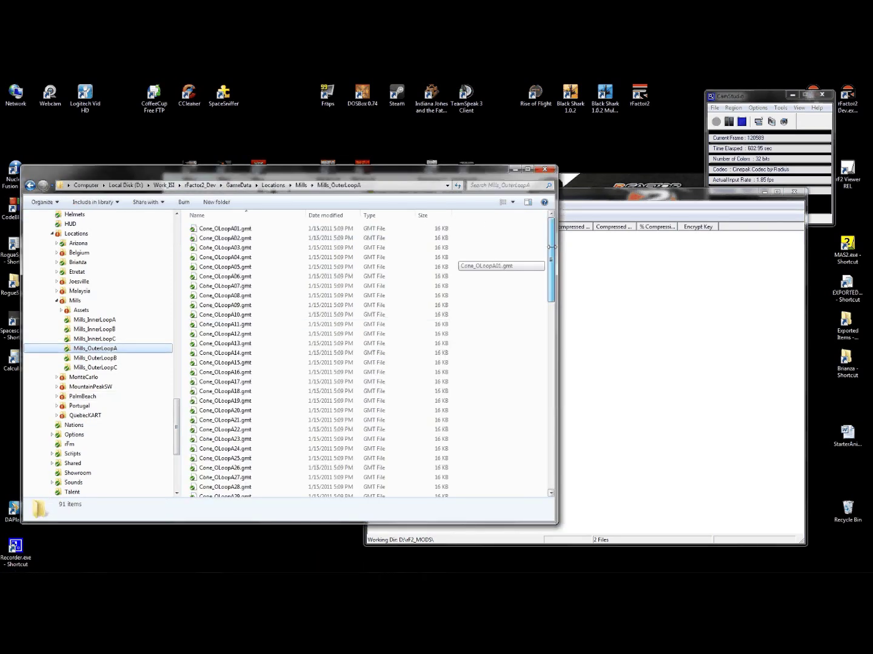
- Add all 91 Mills_OuterLoopA files and save them over Mills_OuterLoopA.mas in Locations\Mills
left_click_drag(489, 225, 195, 341)
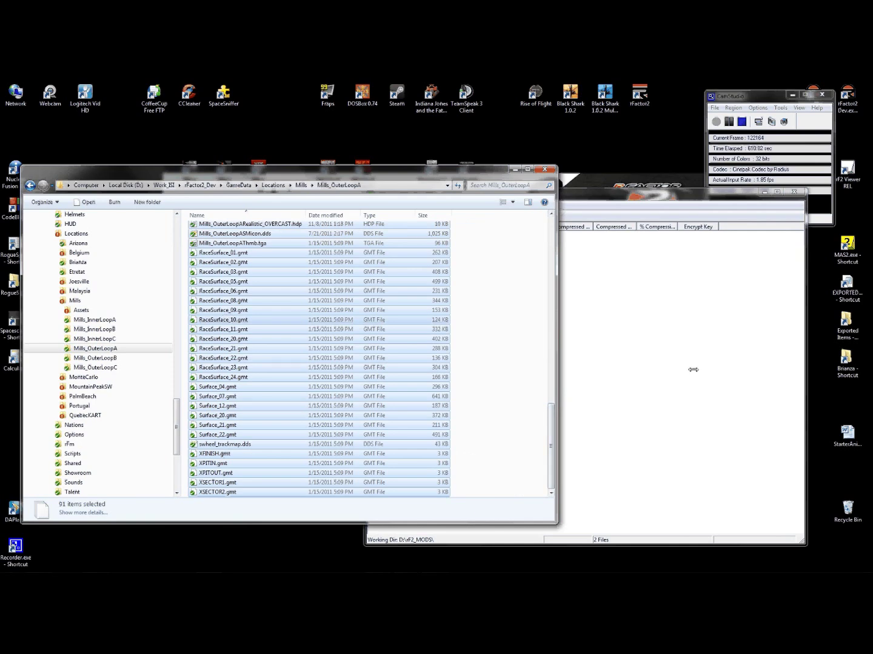
left_click(374, 205)
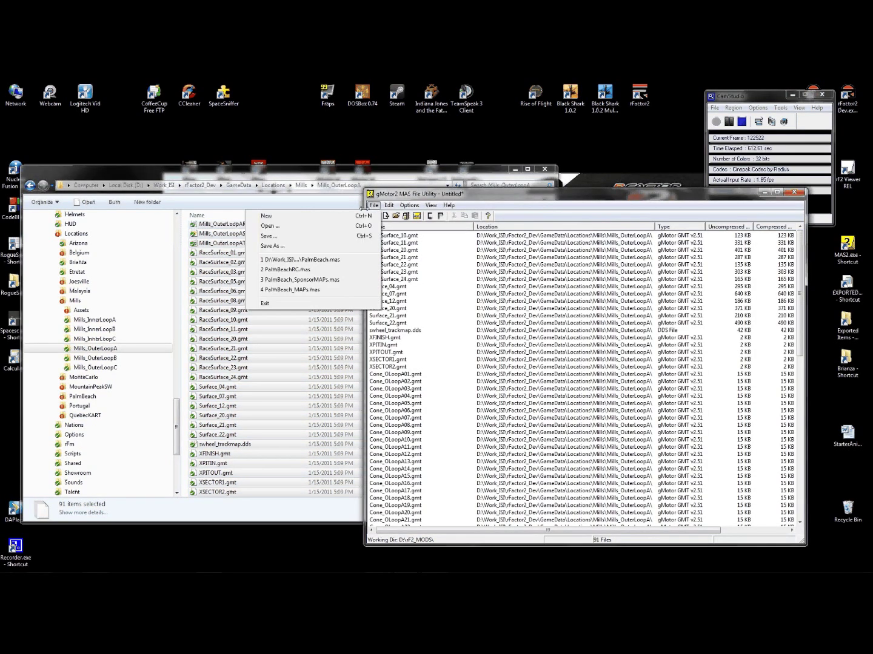
left_click(299, 246)
left_click(654, 267)
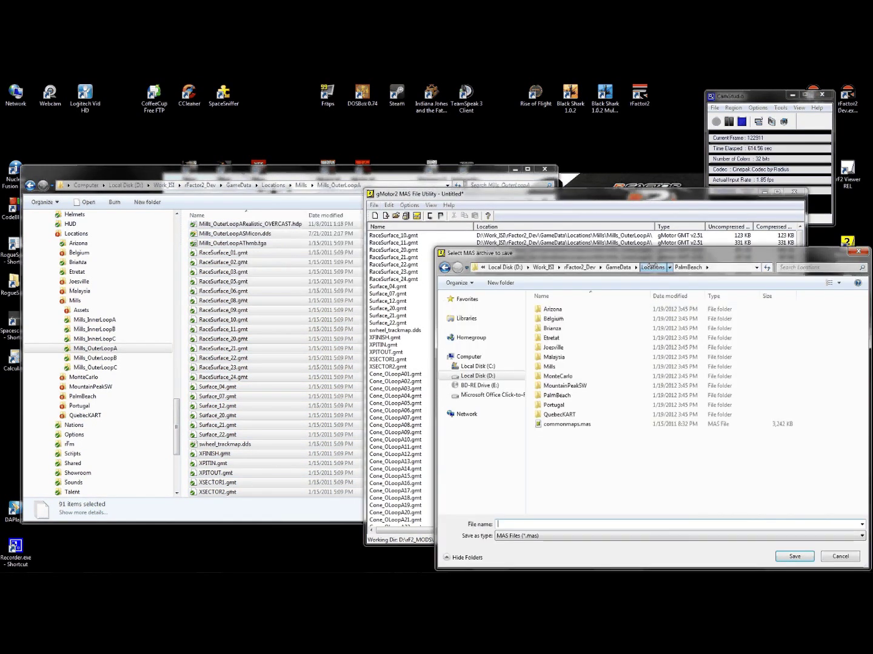
left_click(548, 367)
left_click(545, 366)
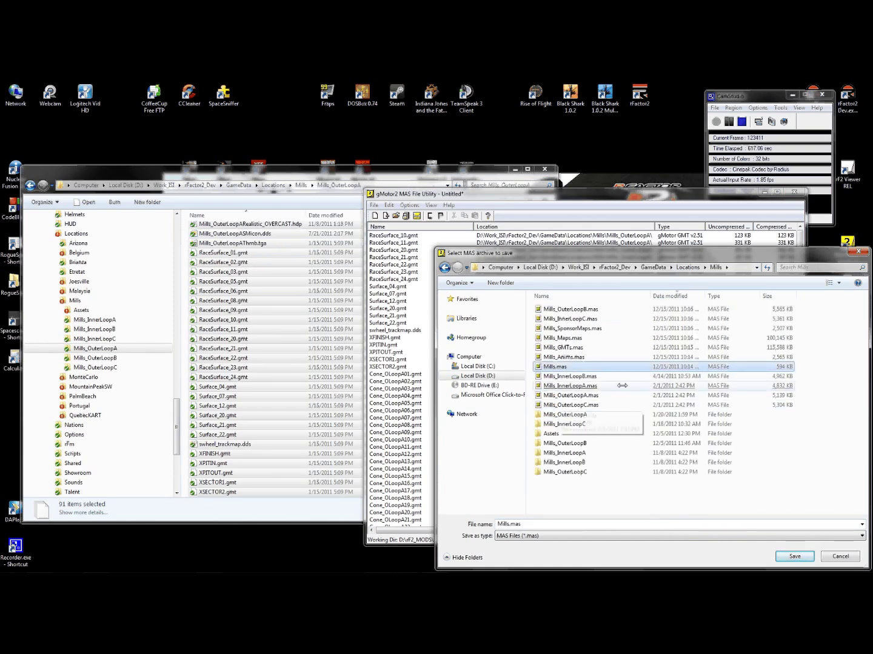
left_click(597, 386)
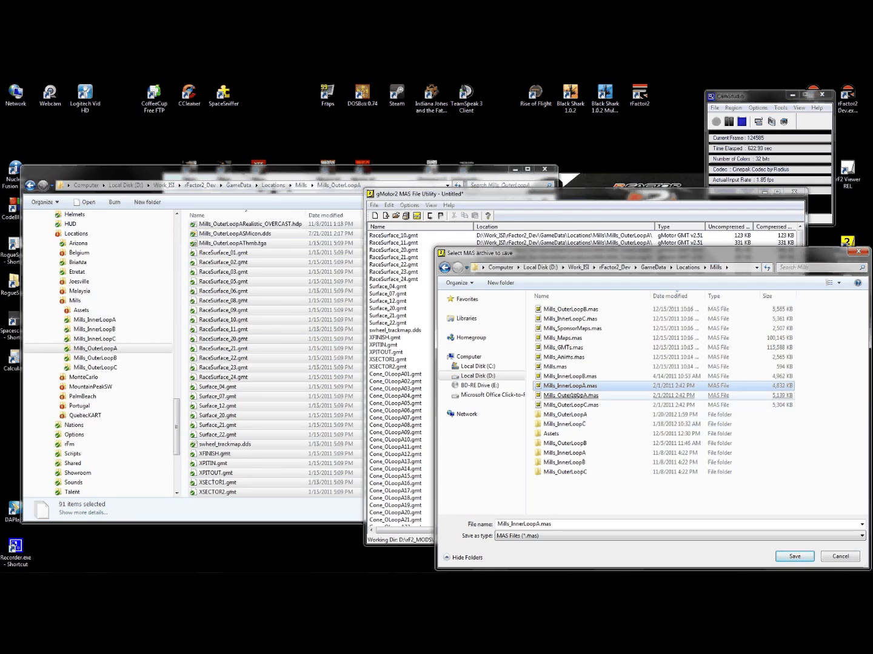
left_click(572, 396)
double_click(573, 397)
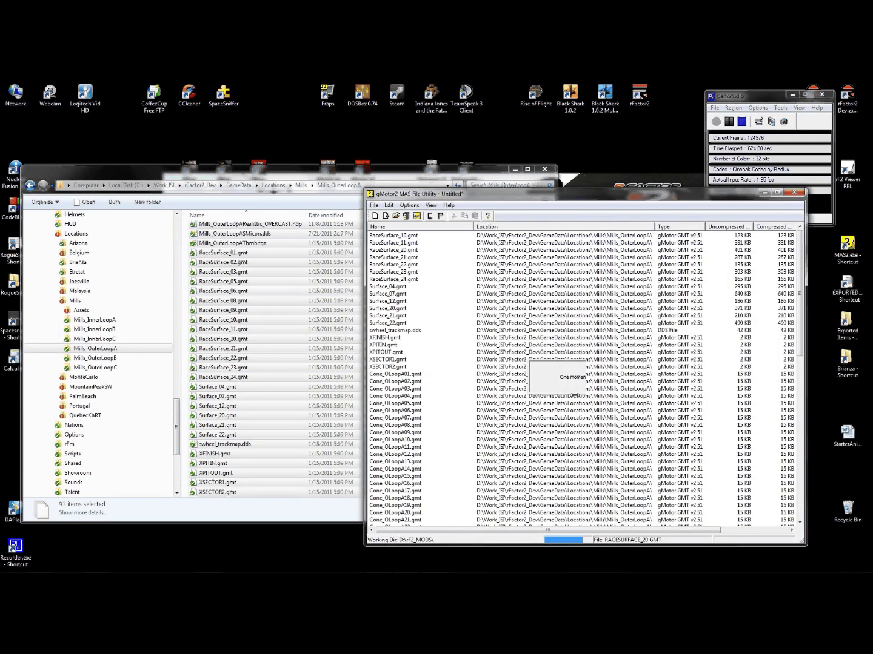
- Dismiss the completion message and start a fresh empty archive
left_click(600, 385)
left_click(372, 205)
left_click(364, 211)
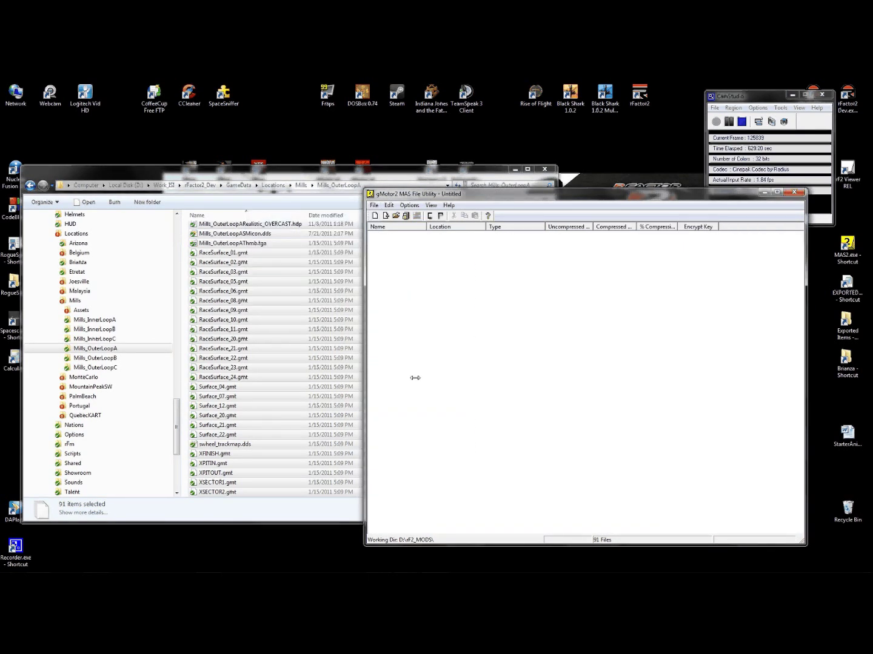
- In the Mills Assets Maps_New folder, sort by date and select the eight newest DDS textures
left_click(62, 310)
scroll(178, 398, "up", 1)
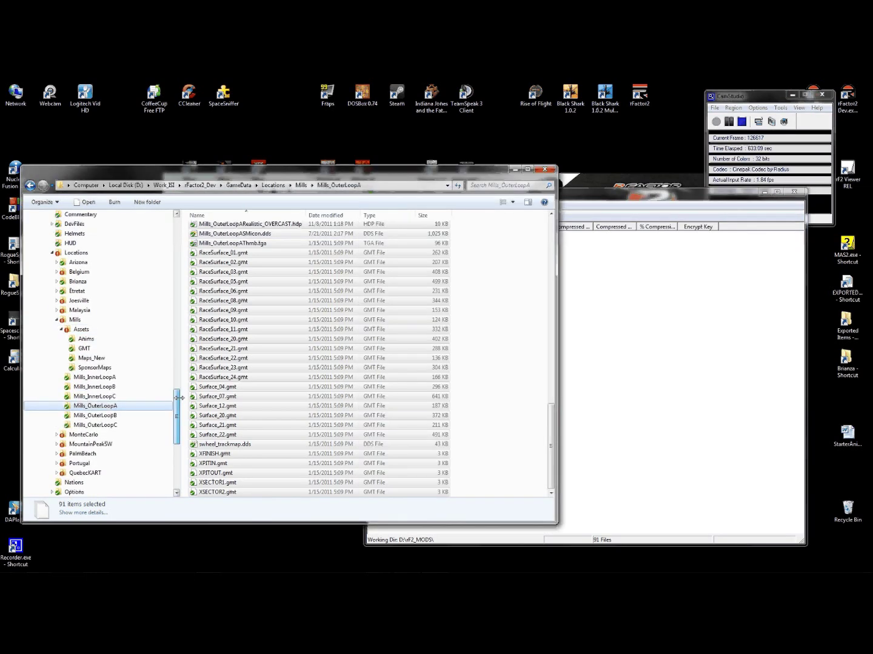
scroll(151, 388, "up", 1)
left_click(91, 367)
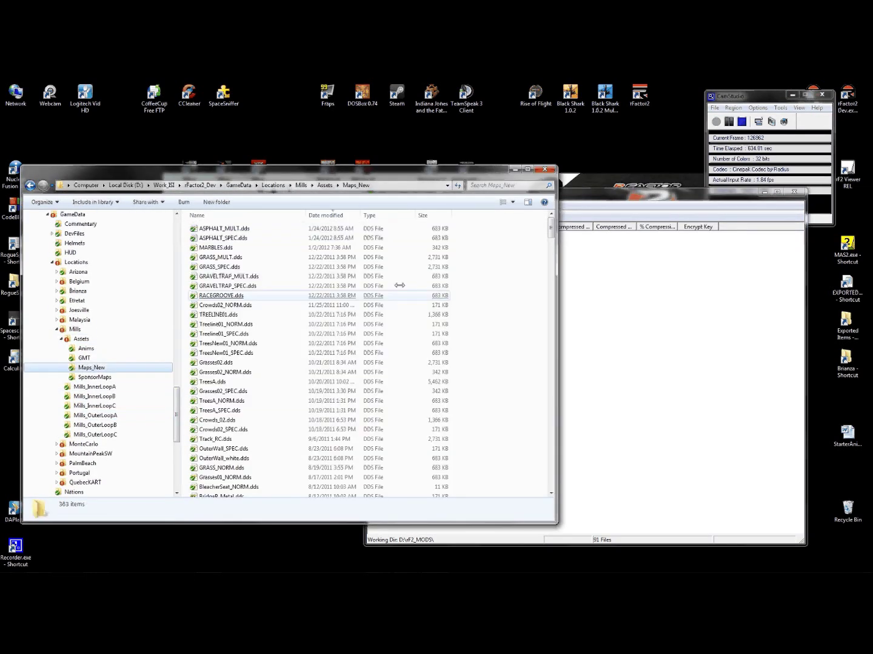
left_click(337, 216)
left_click(337, 215)
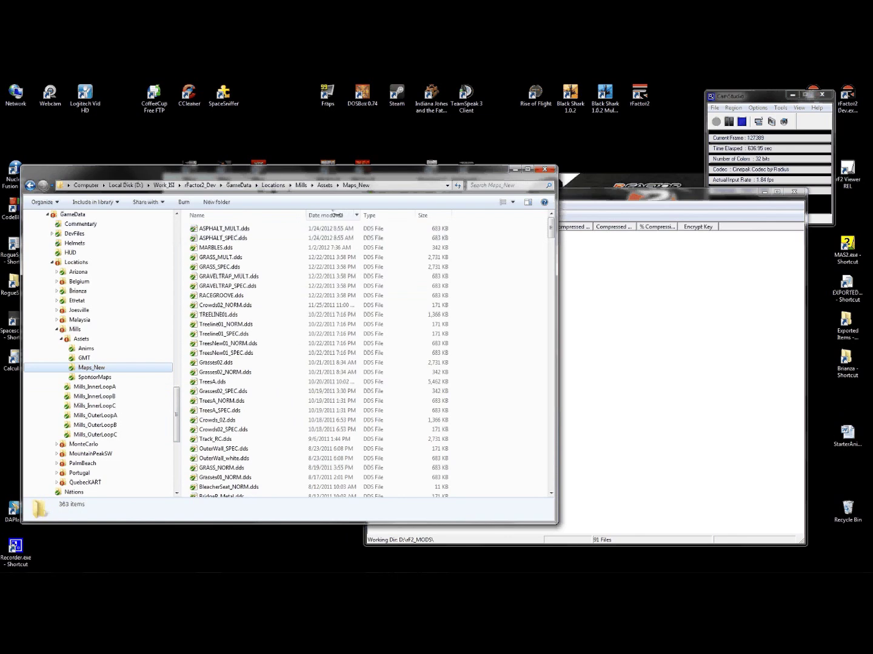
left_click(232, 248)
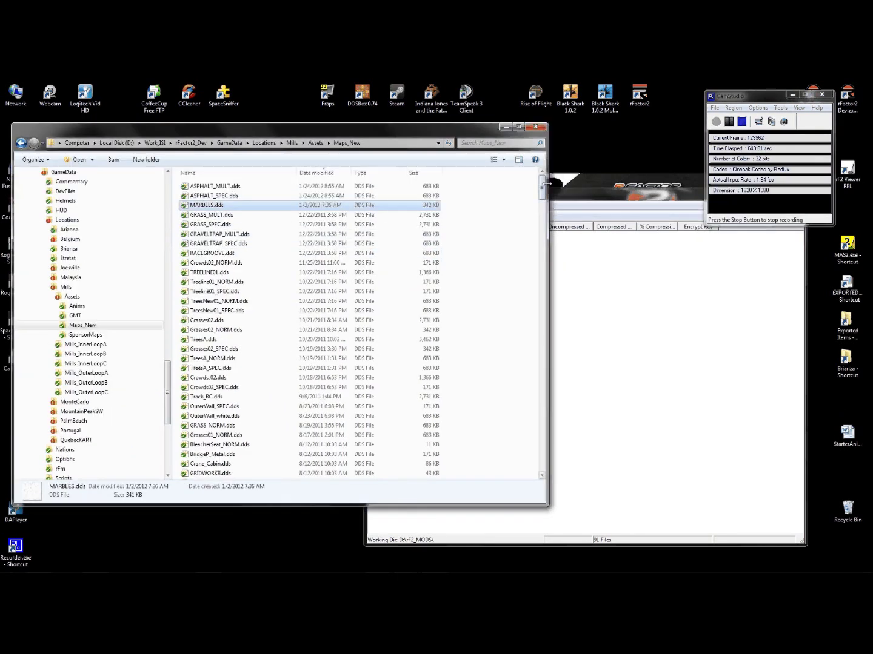
left_click_drag(547, 183, 556, 183)
left_click_drag(470, 182, 191, 208)
left_click(75, 315)
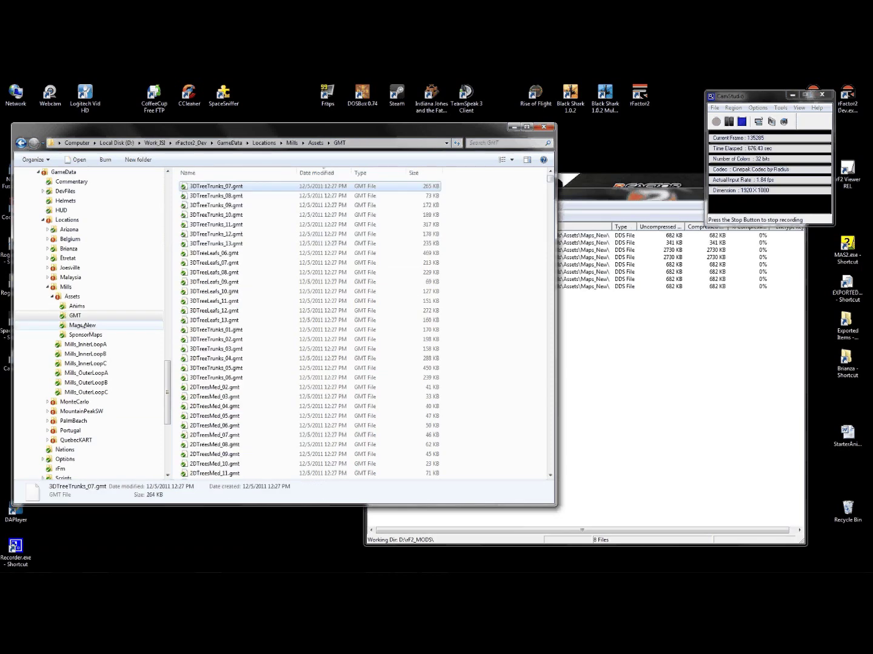
left_click(85, 335)
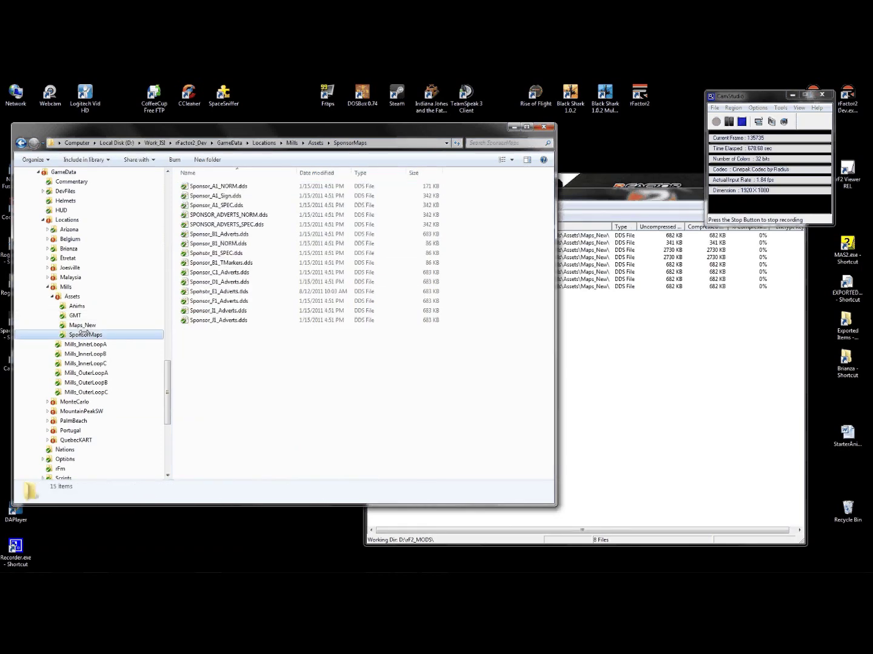
left_click(81, 326)
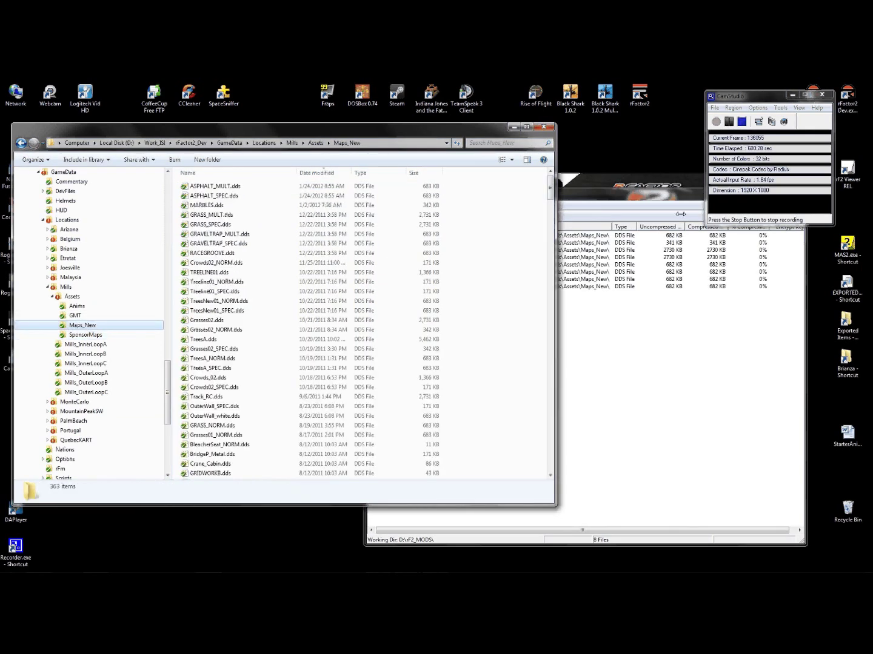
- Save the eight textures as compressed archive Mills_v11_Update.mas in the Mills folder
left_click(597, 343)
left_click(374, 206)
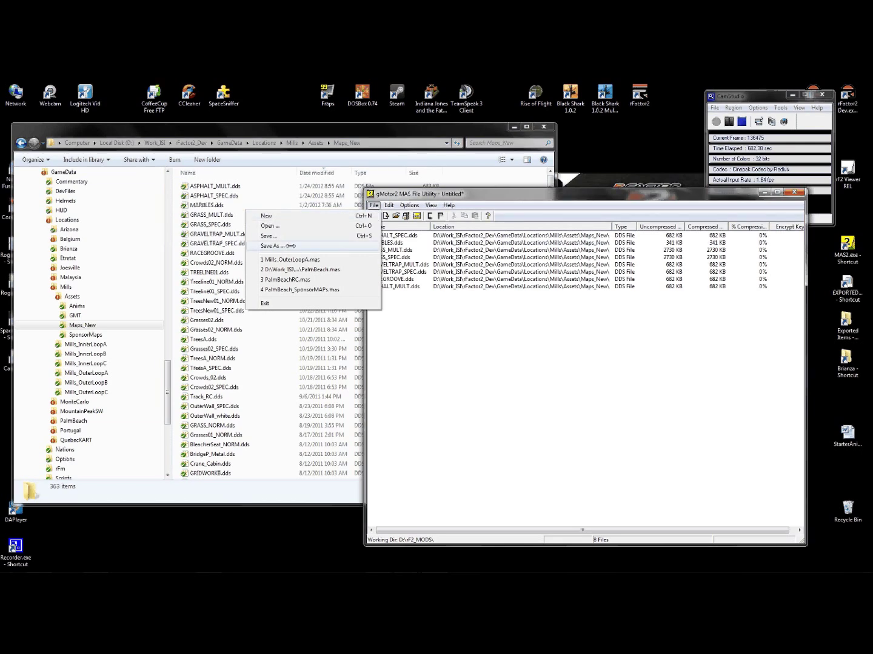
left_click(272, 246)
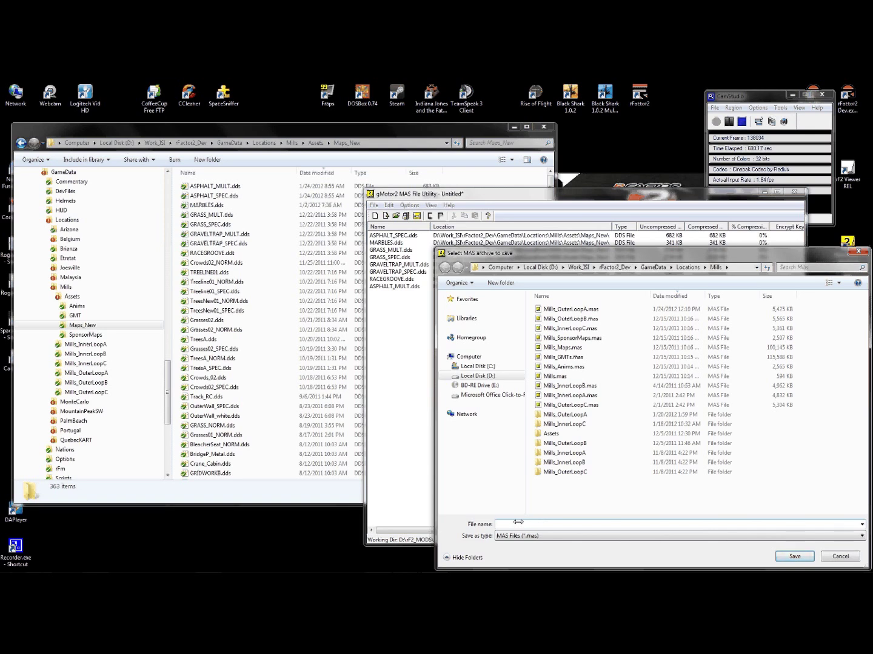
type("Mill")
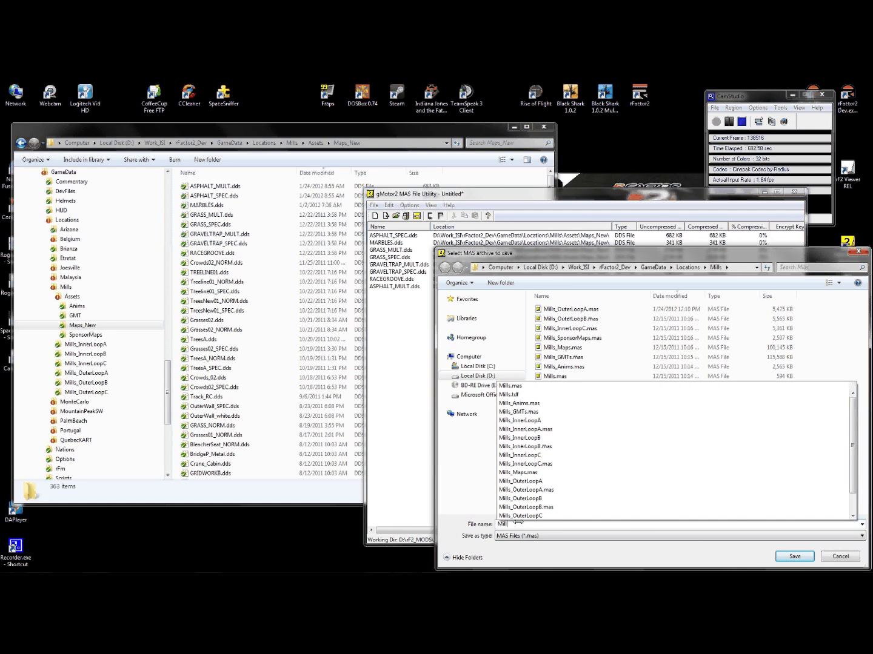
type("s_")
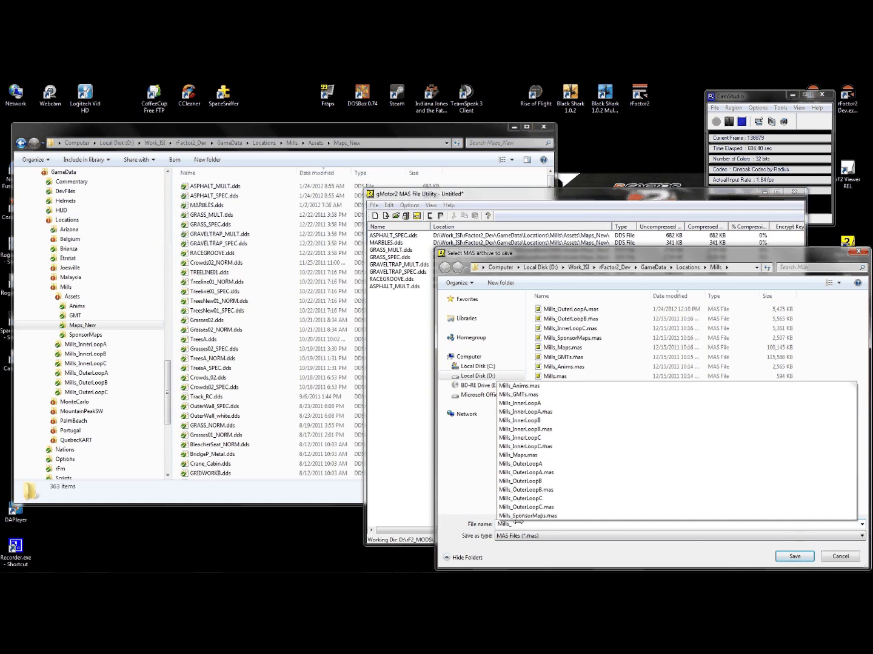
type("VER")
type("_Update")
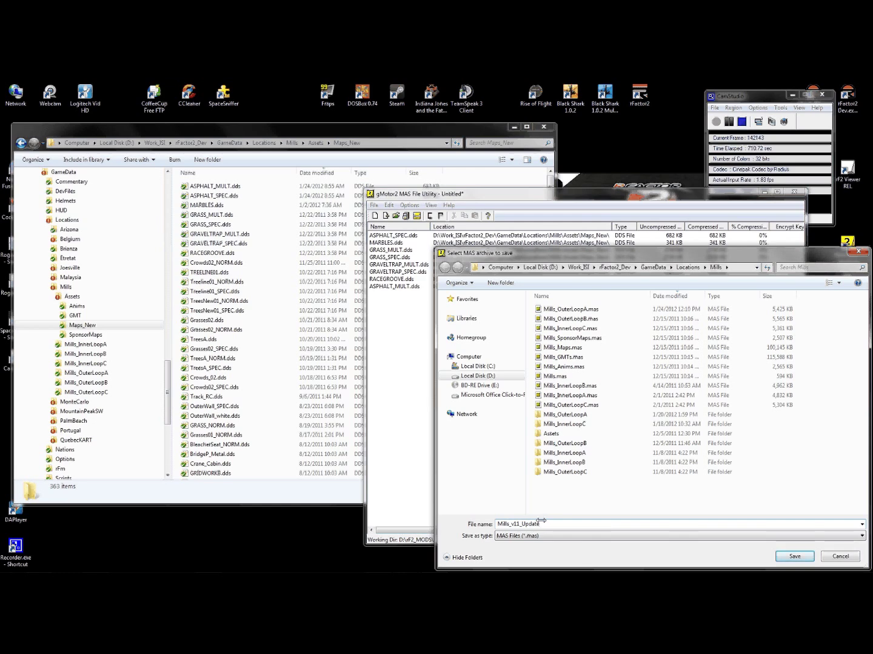
left_click(796, 557)
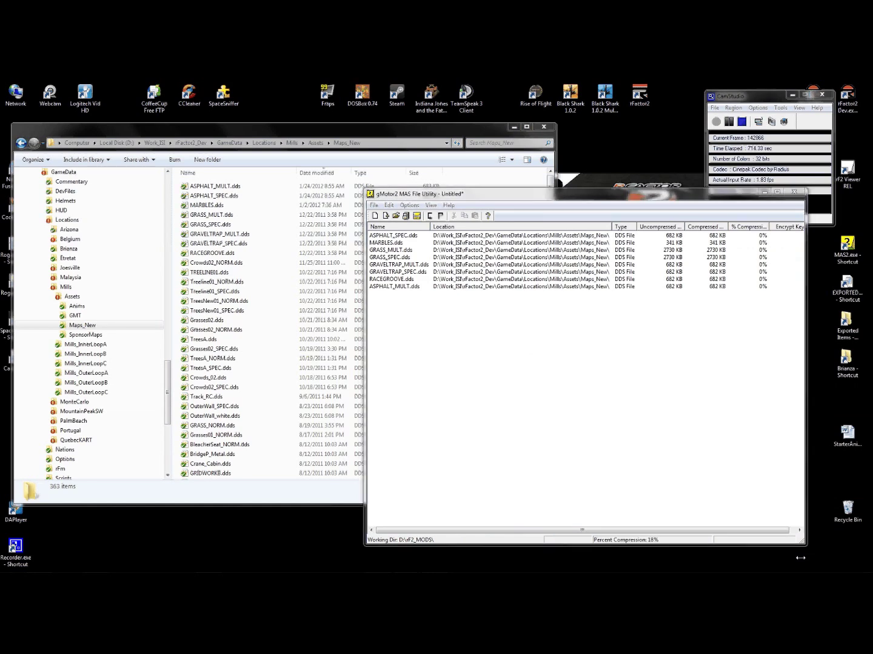
left_click(597, 387)
left_click(374, 205)
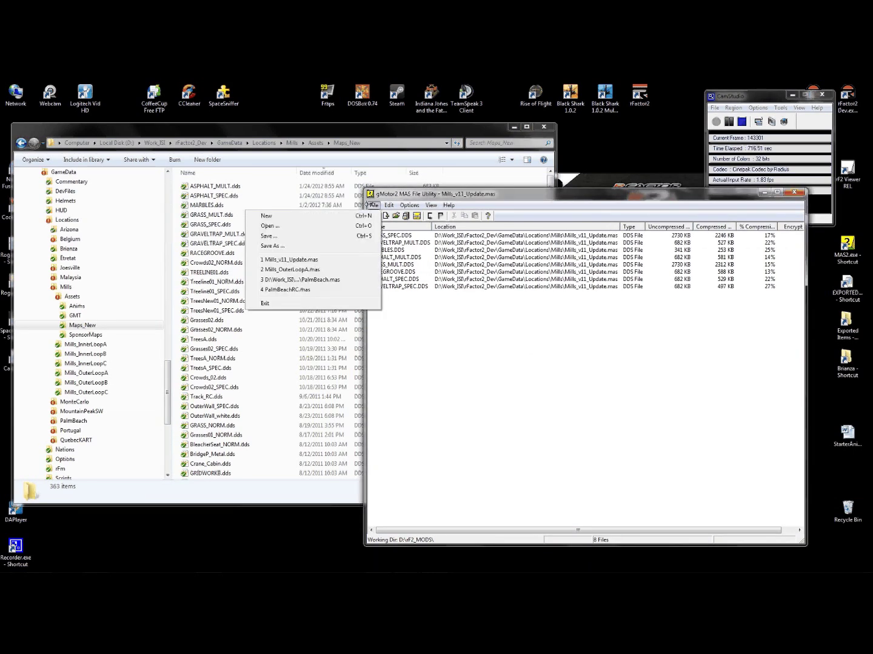
- Clear the MAS utility to a new archive, then expand Malaysia and open Malaysian_GP (81 items)
left_click(270, 216)
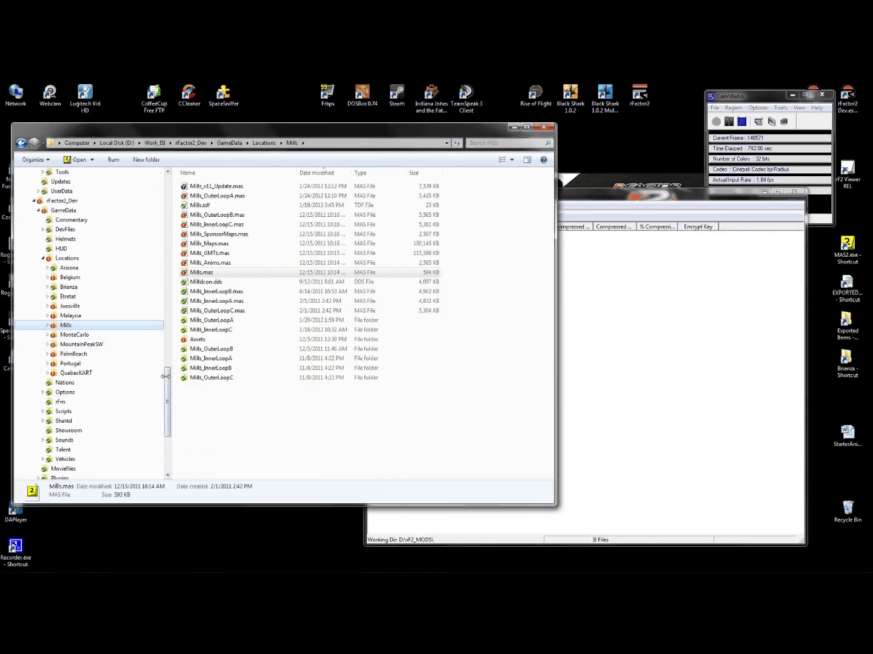
scroll(72, 325, "down", 1)
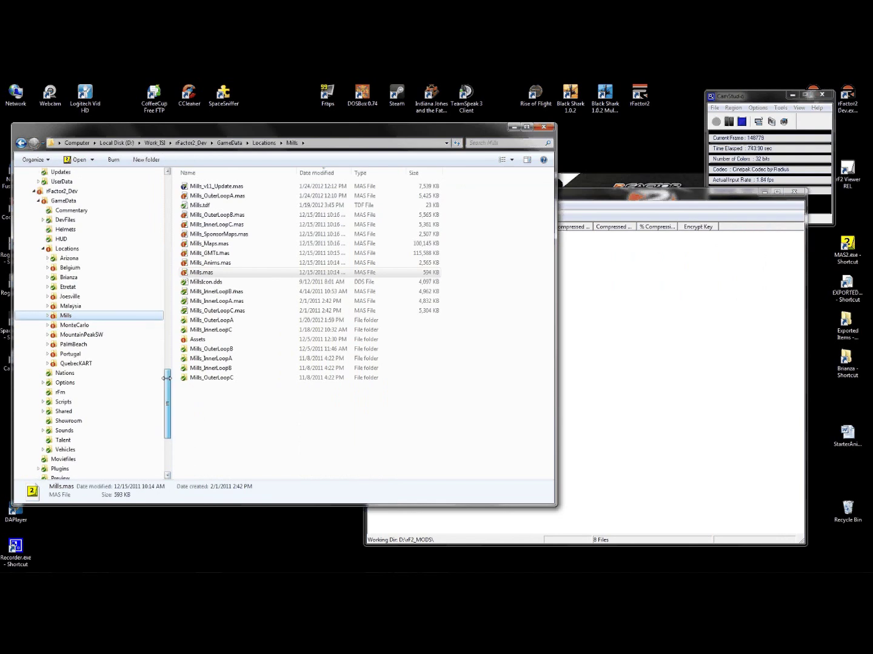
left_click(48, 306)
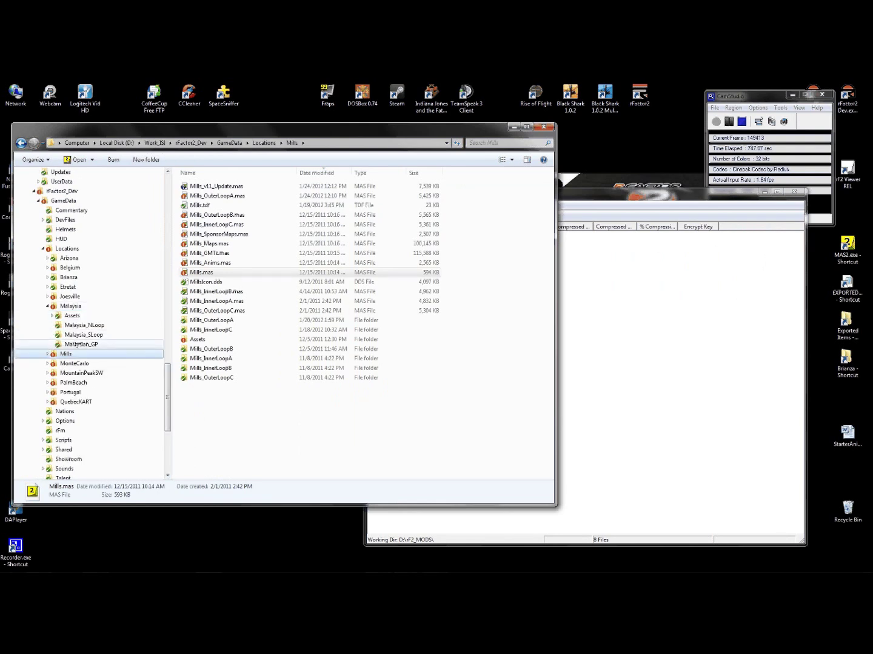
left_click(78, 344)
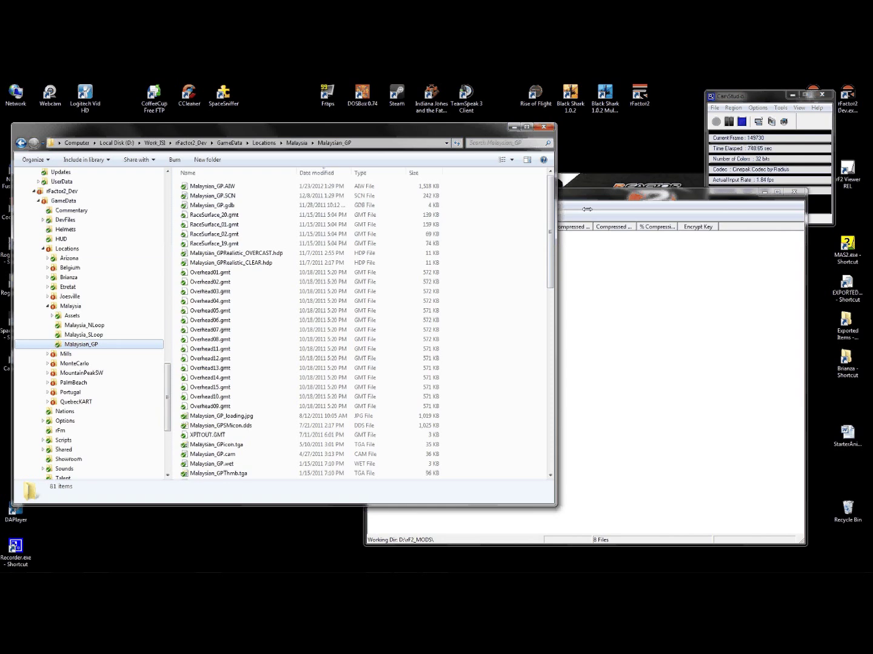
left_click(594, 192)
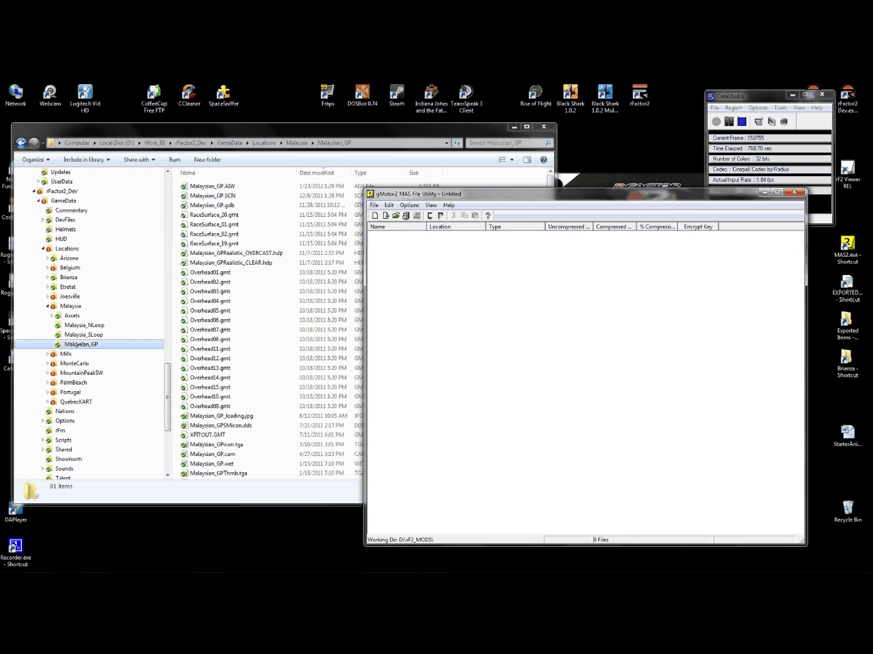
left_click(340, 128)
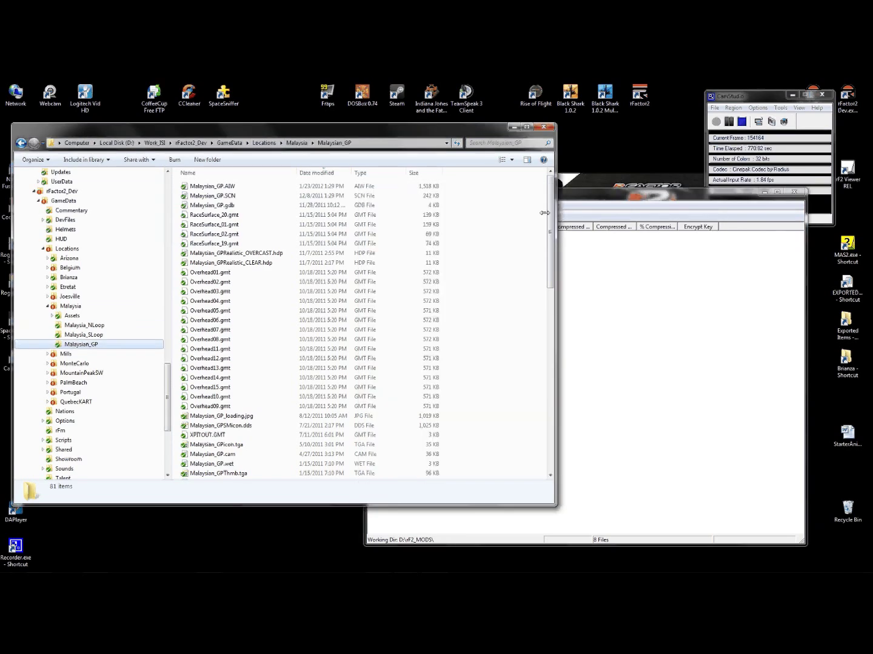
- Add all 81 Malaysian_GP files and save them into the archive in Locations\Malaysia (60% compression)
left_click_drag(518, 181, 175, 573)
left_click_drag(219, 359, 643, 382)
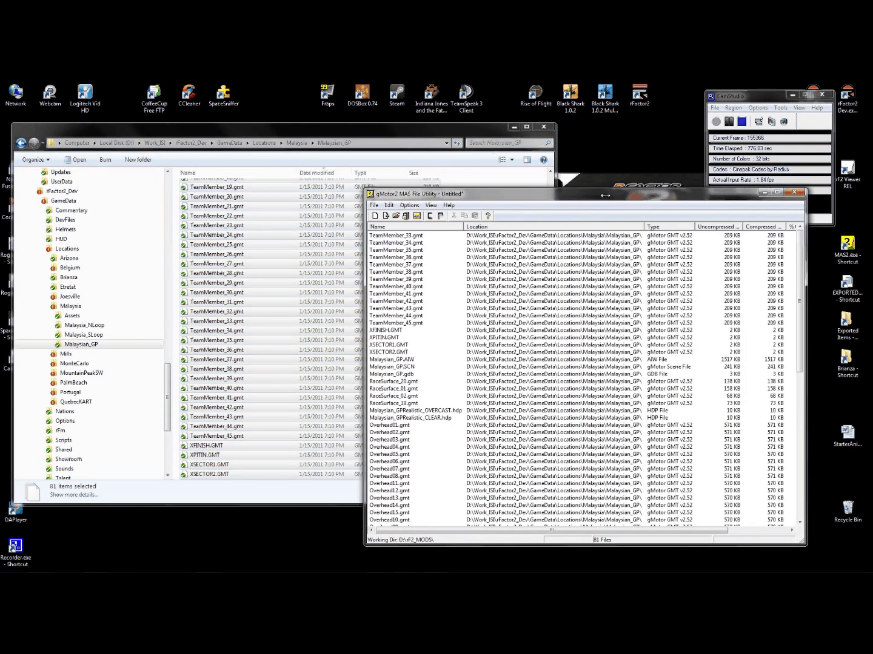
left_click(373, 204)
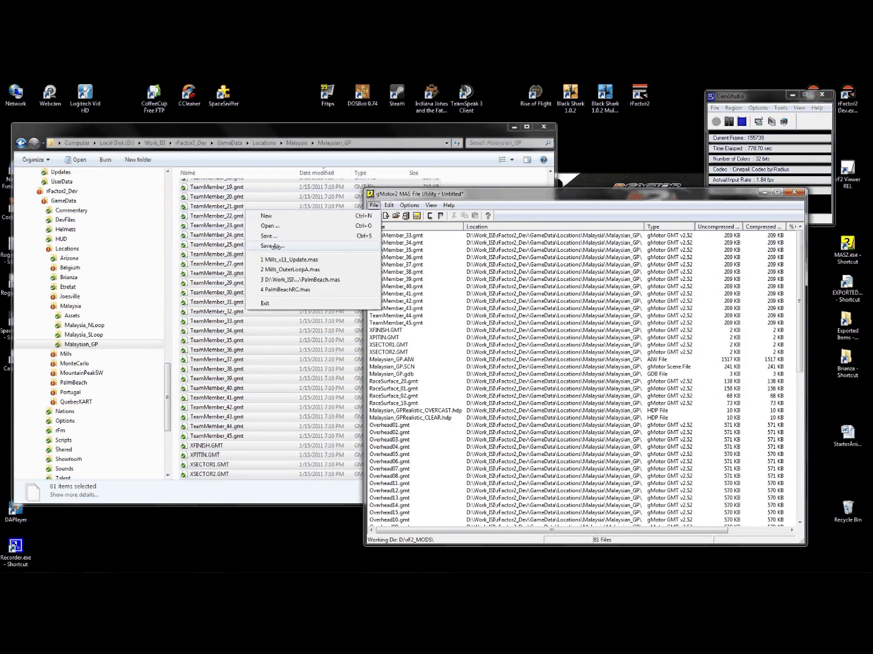
left_click(358, 246)
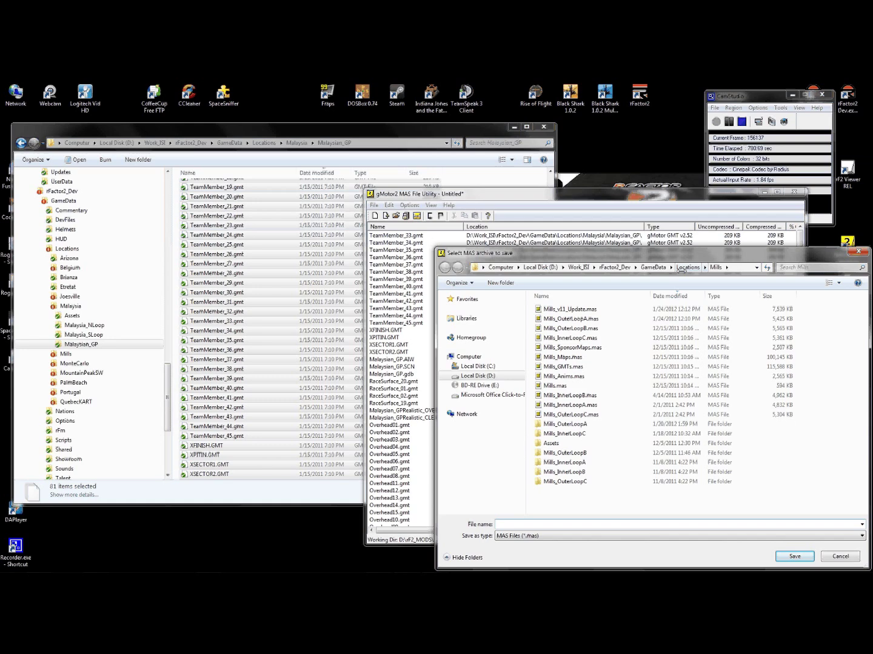
left_click(687, 267)
double_click(554, 357)
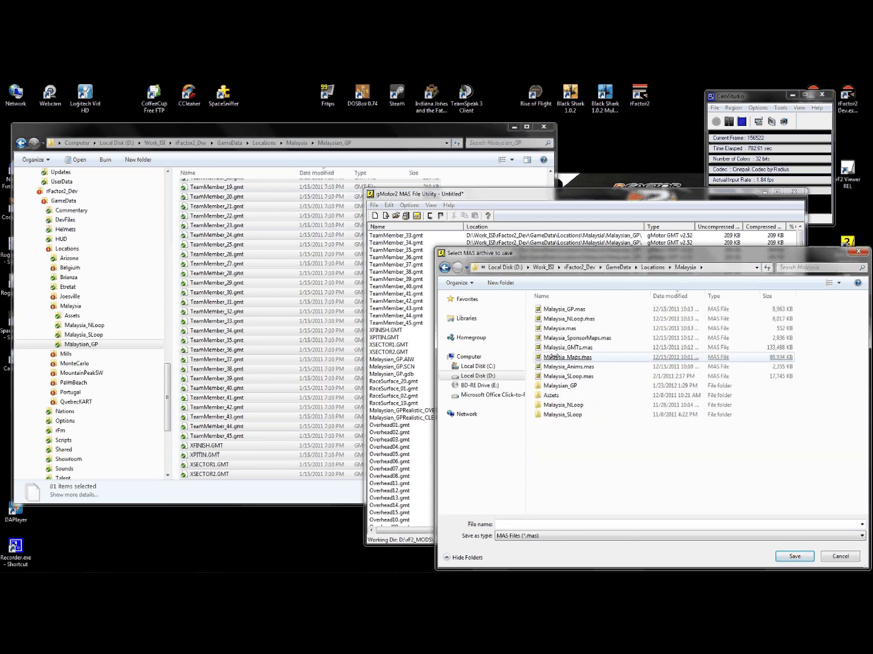
double_click(564, 310)
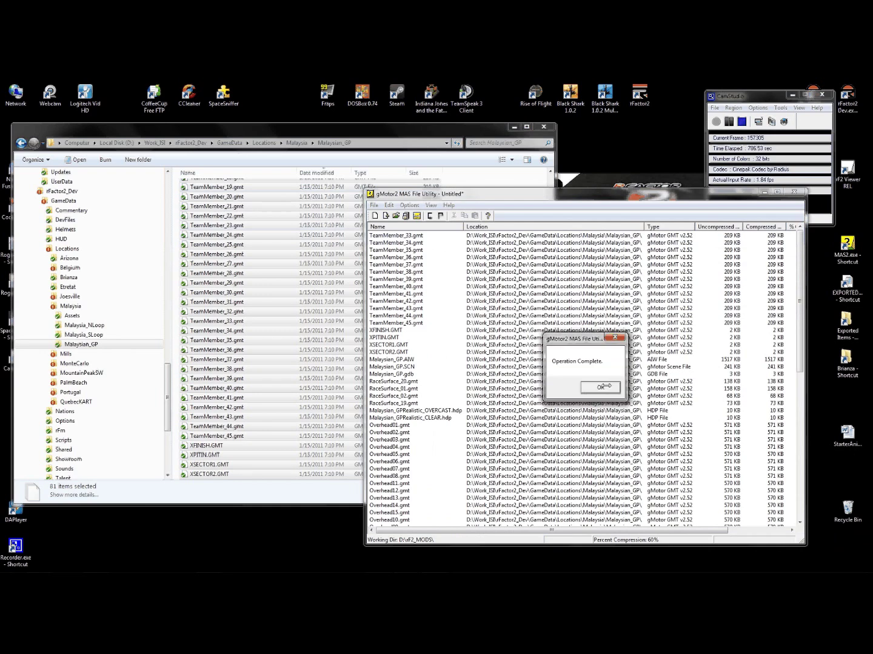
left_click(601, 386)
- Start a new empty archive and collapse the Malaysia branch in the folder tree
left_click(374, 205)
left_click(309, 216)
left_click(49, 315)
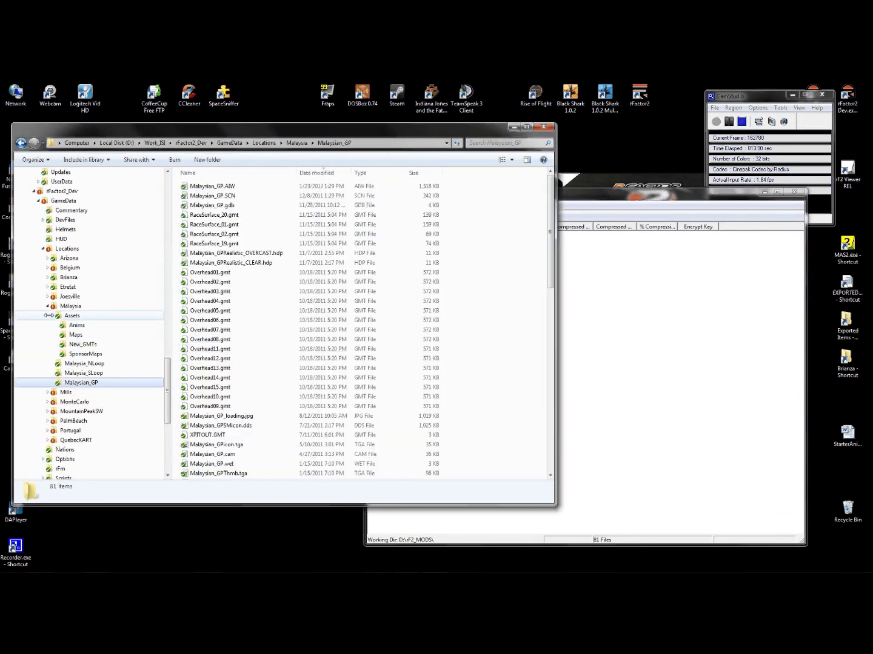
left_click(48, 306)
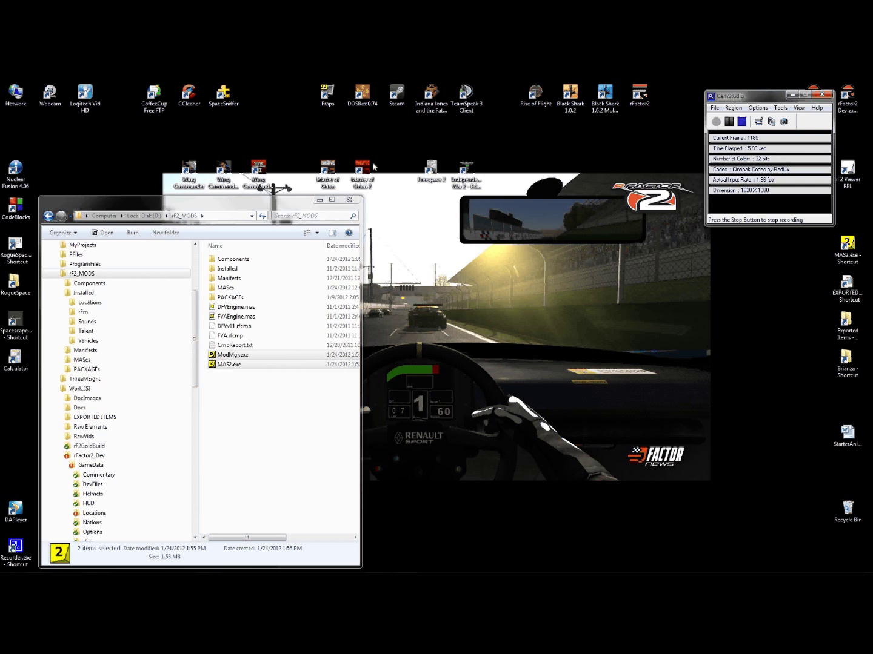
- Launch MAS2.exe from rF2_MODS to open a fresh MAS File Utility with D:\rF2_MODS as its working folder
left_click(219, 205)
left_click_drag(219, 202, 218, 202)
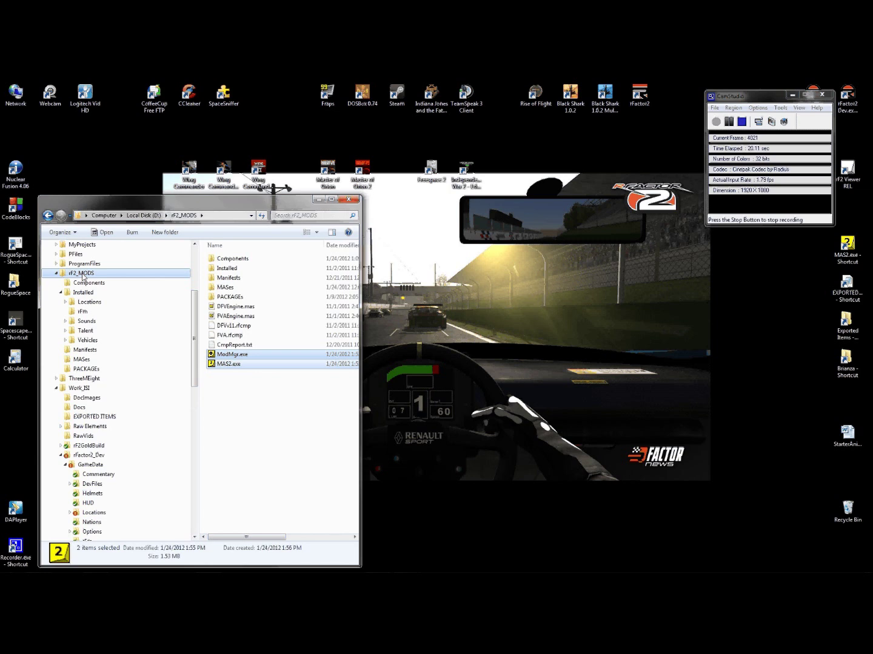
left_click(83, 276)
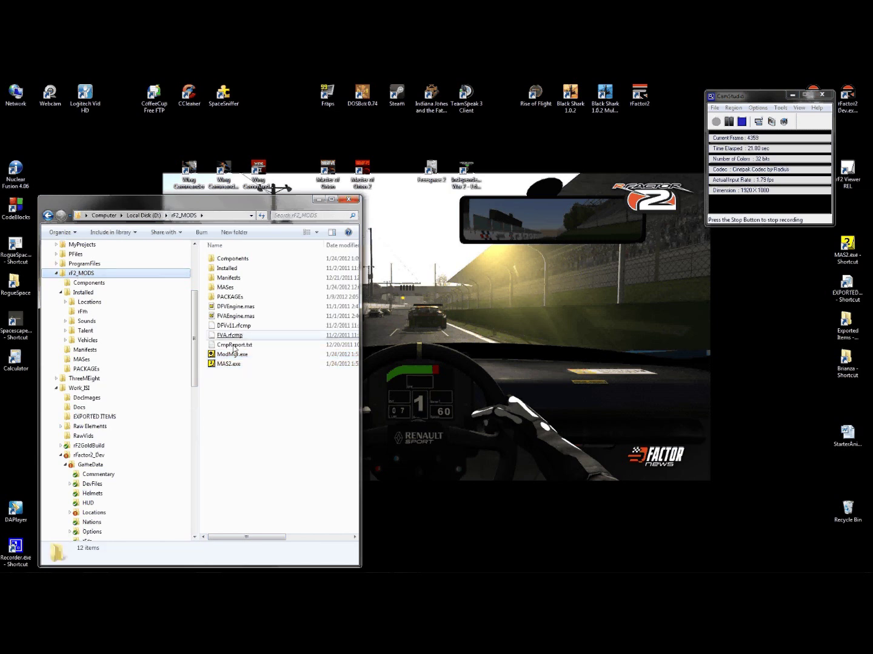
left_click(226, 364)
double_click(225, 365)
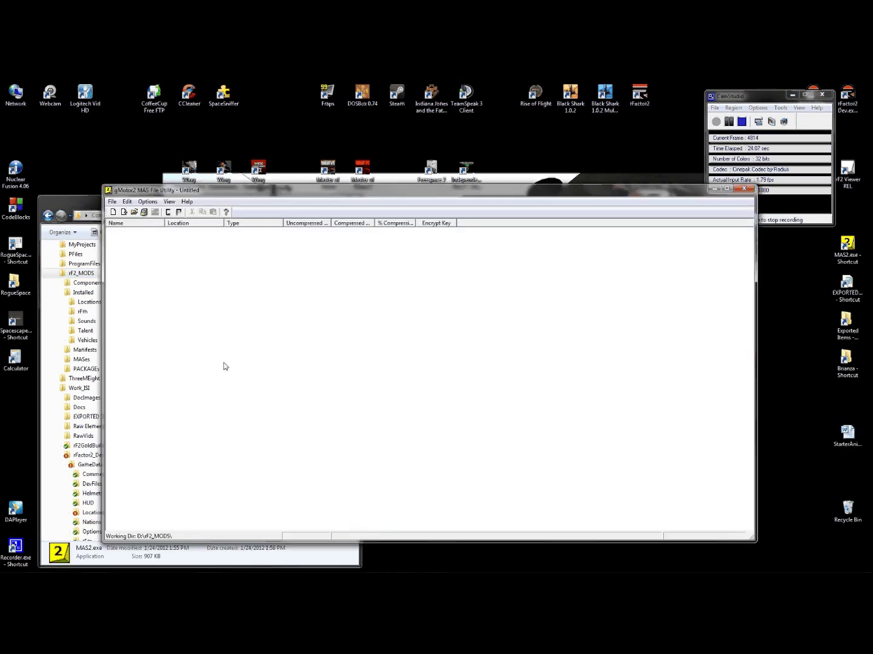
- Create a component via <Add New Component>, replacing 'New Component' with the name 50V8FPEngine
left_click_drag(171, 263, 373, 264)
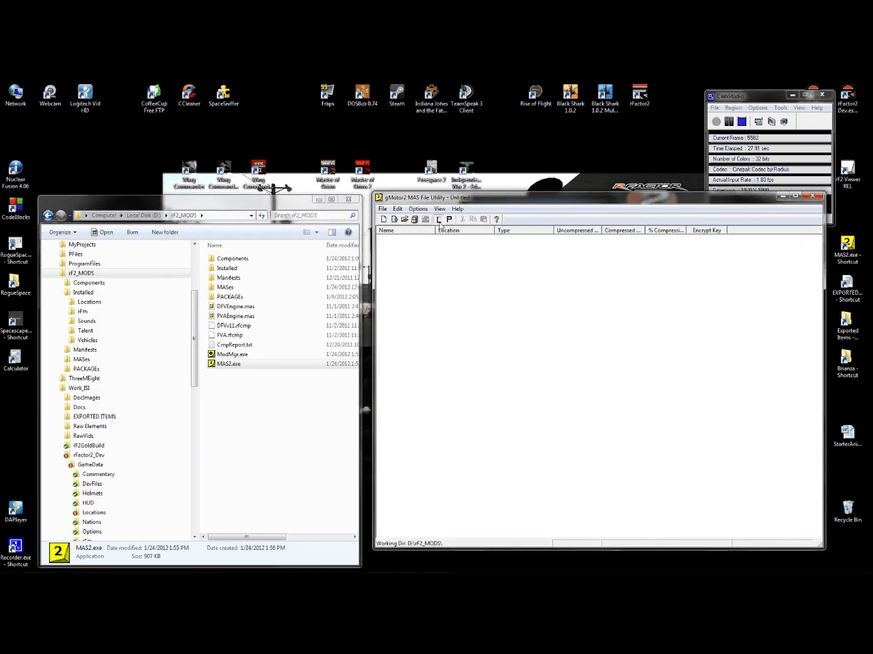
left_click(438, 221)
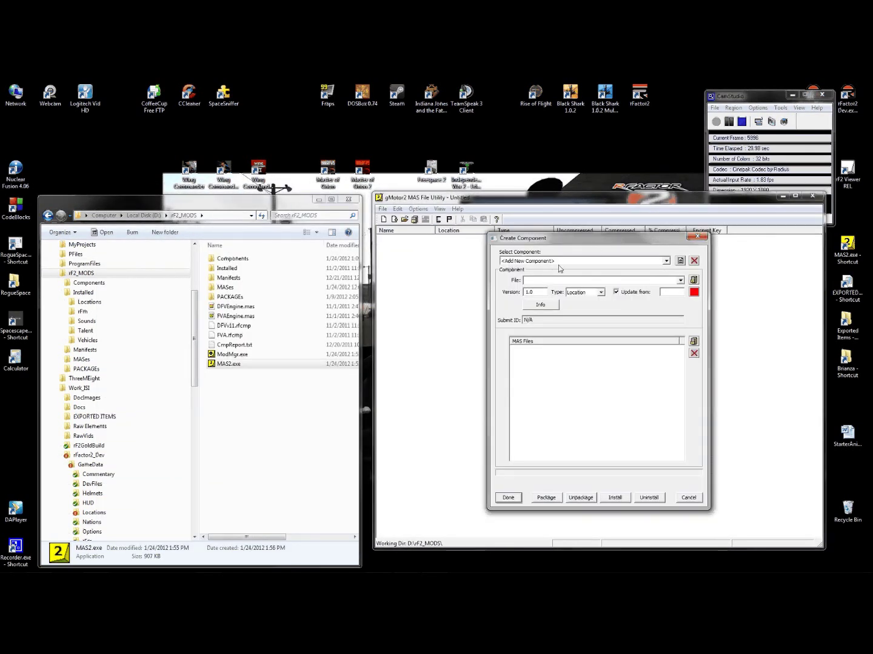
left_click(666, 262)
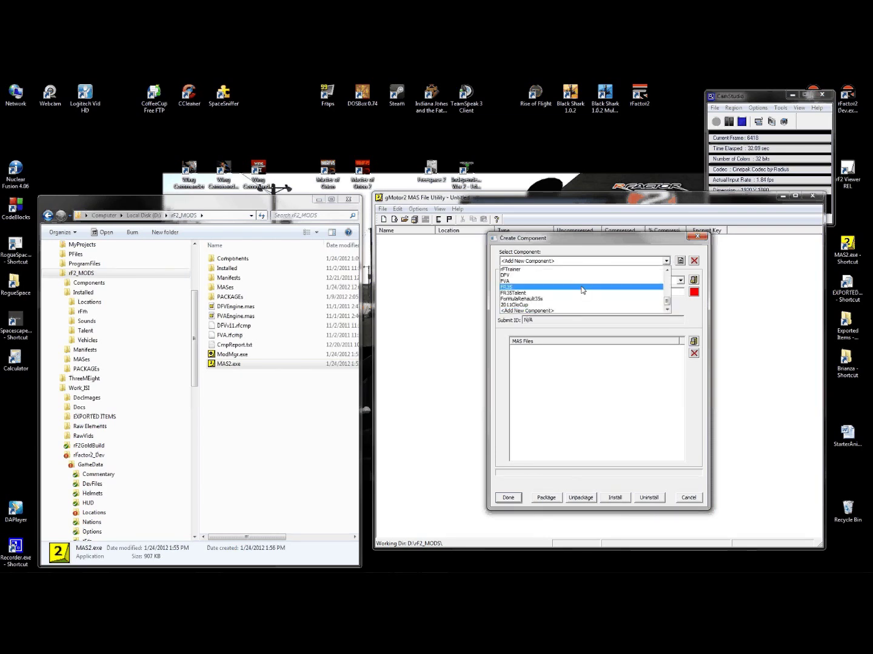
left_click(522, 311)
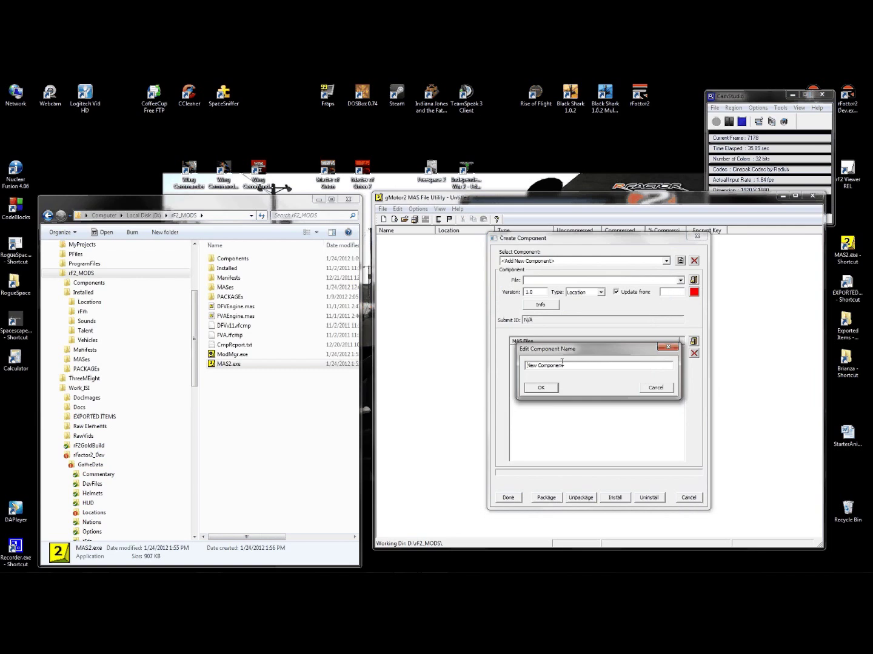
left_click_drag(566, 367, 510, 369)
left_click(195, 343)
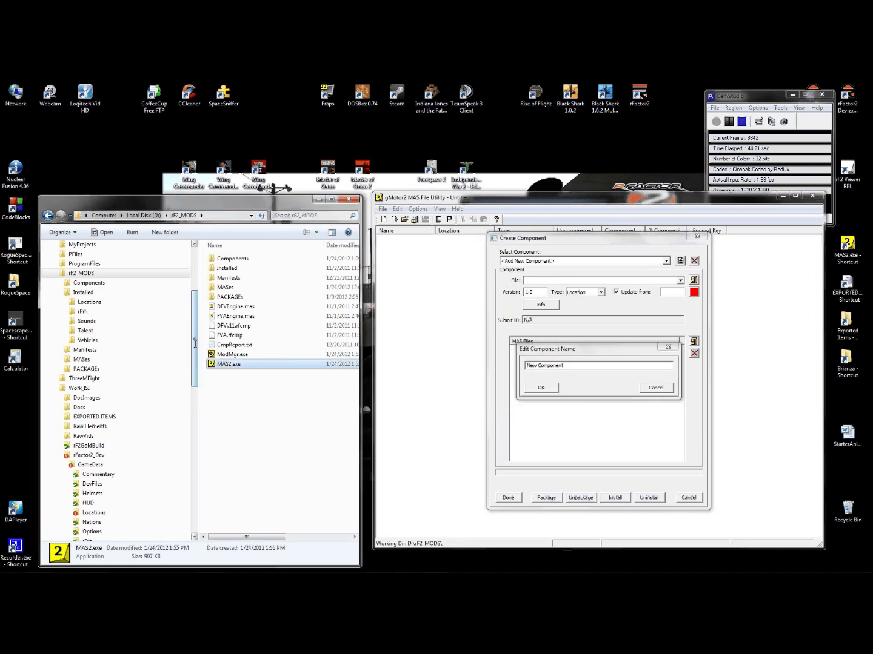
left_click_drag(195, 343, 200, 383)
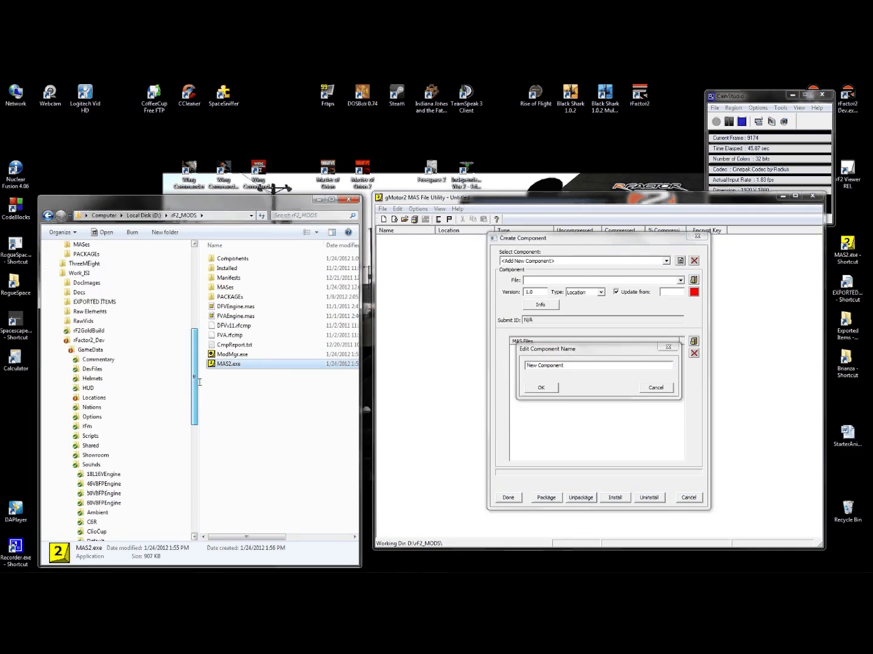
left_click_drag(199, 383, 210, 426)
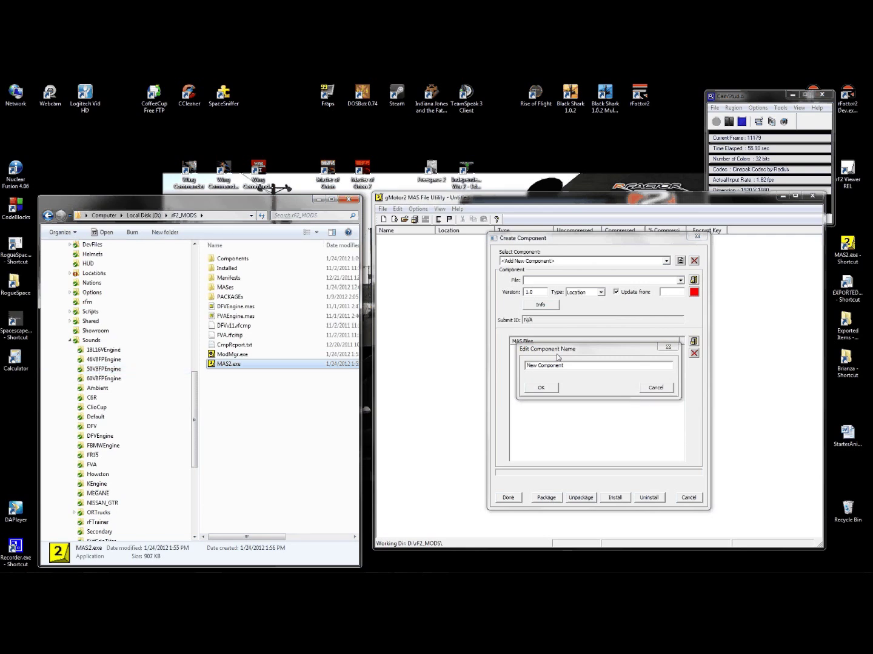
left_click(509, 412)
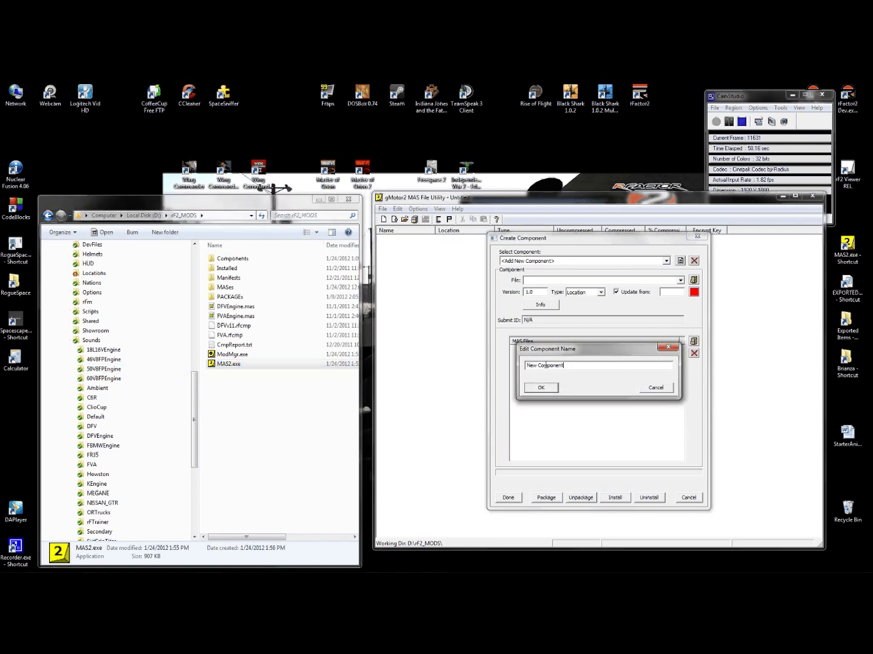
type("50V8FPEngine")
left_click(541, 387)
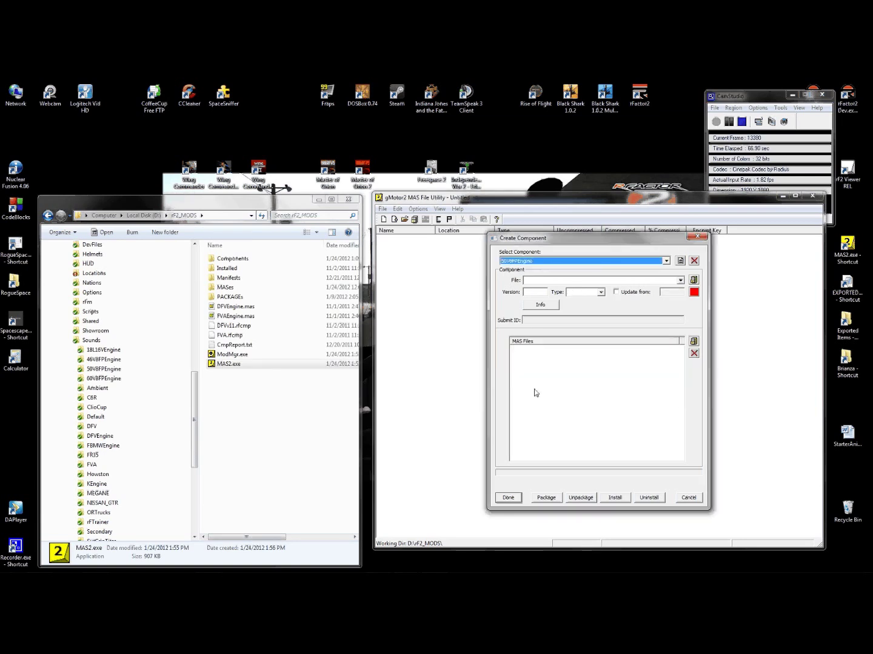
left_click(600, 293)
- Choose Sounds as the component type and enter 1.0 as its version
left_click(588, 313)
left_click(542, 292)
type("1.0")
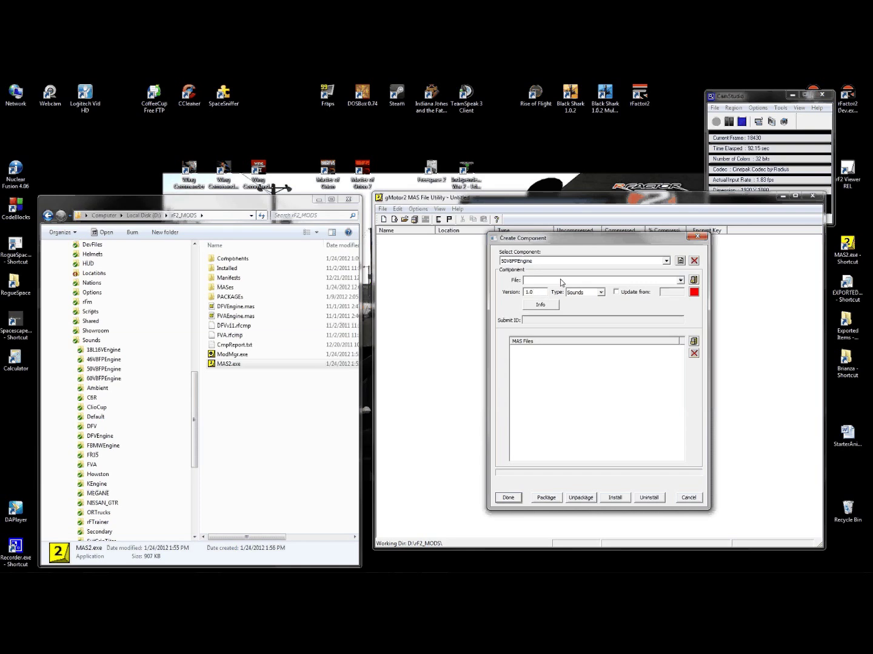
- Set the component file name to 50V8FPEngine_v10 and confirm creating the new .rfcmp file
left_click(695, 280)
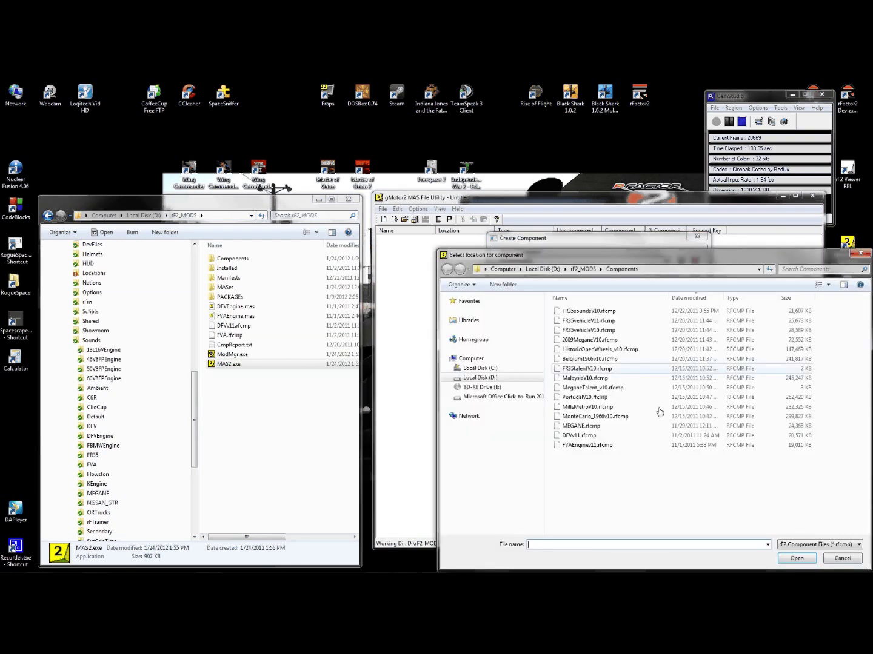
type("50")
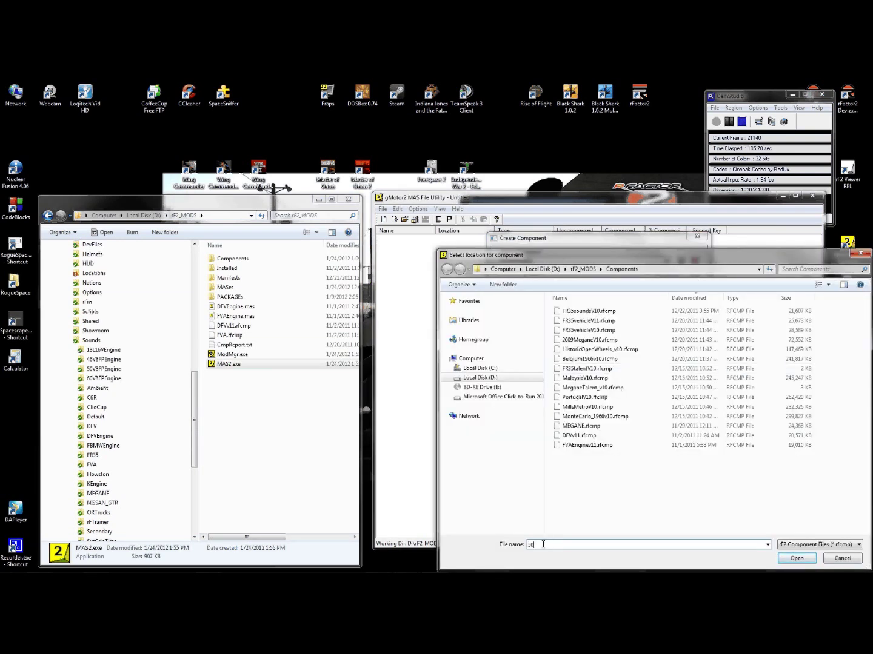
type("V8FPEngine_v10")
left_click(797, 560)
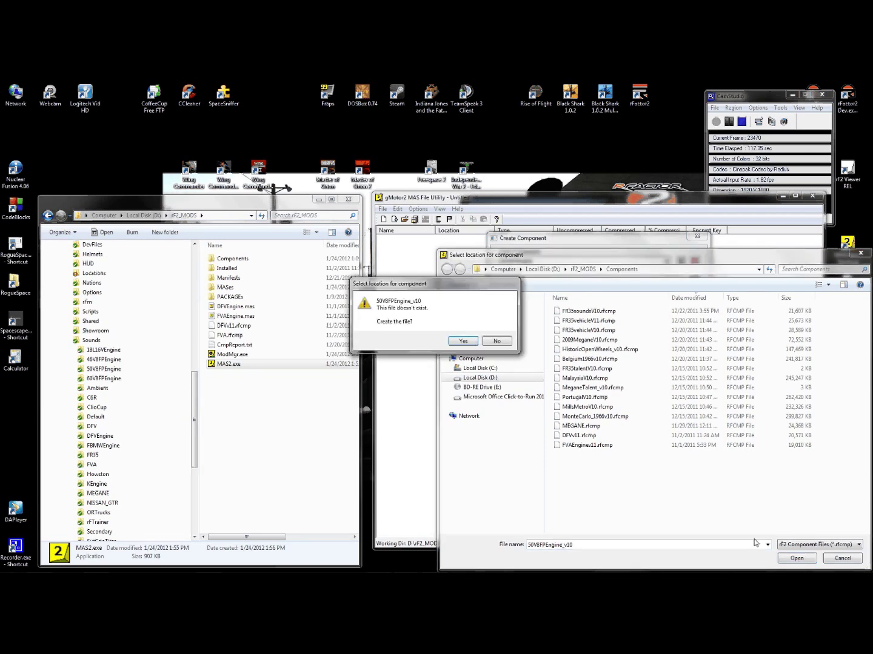
left_click(463, 343)
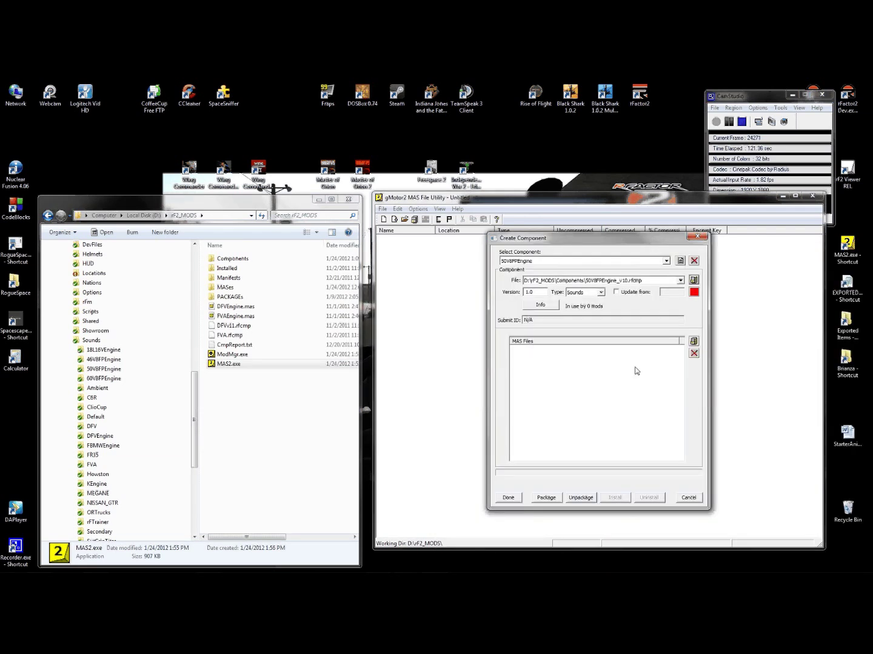
- Add 50V8FPEngine_SOUNDS.mas from rF2_MODS\MASes to the component
left_click(693, 341)
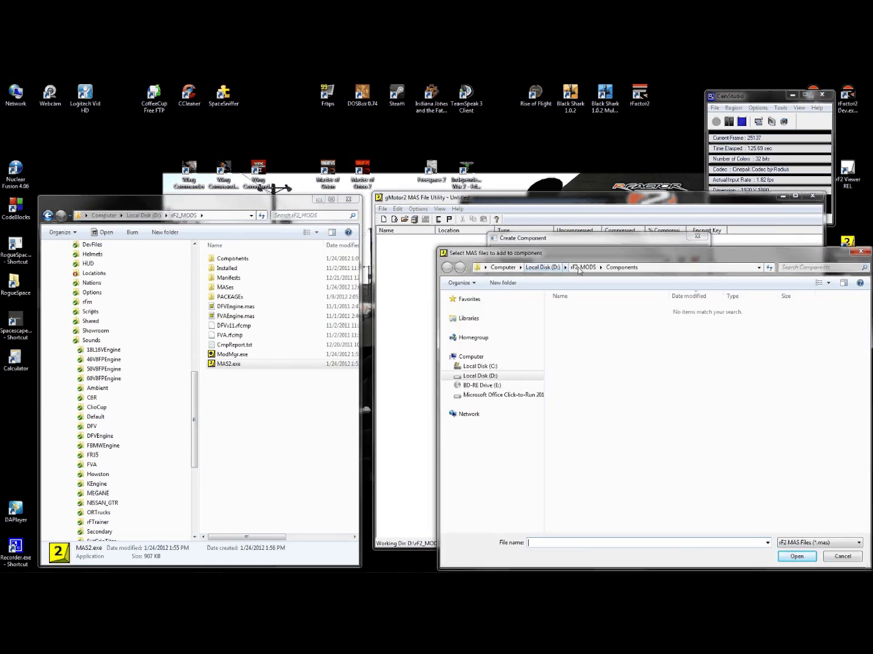
left_click(578, 270)
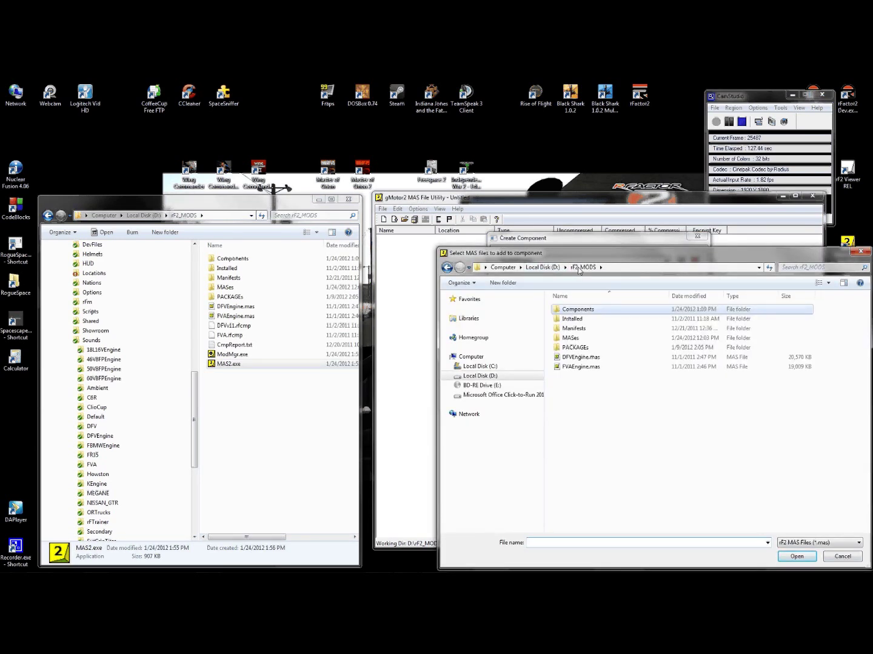
double_click(567, 338)
left_click(567, 338)
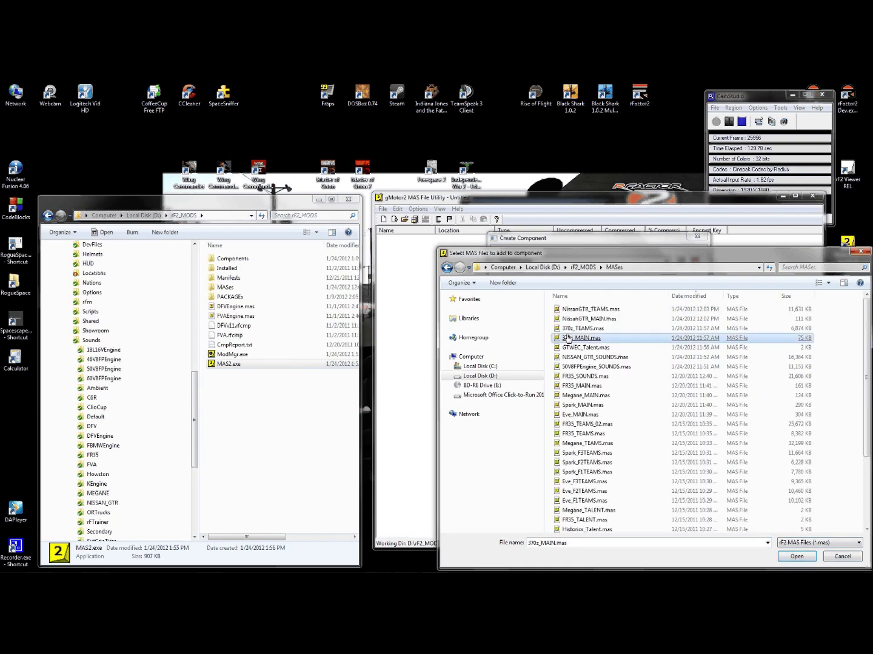
left_click_drag(635, 257, 594, 224)
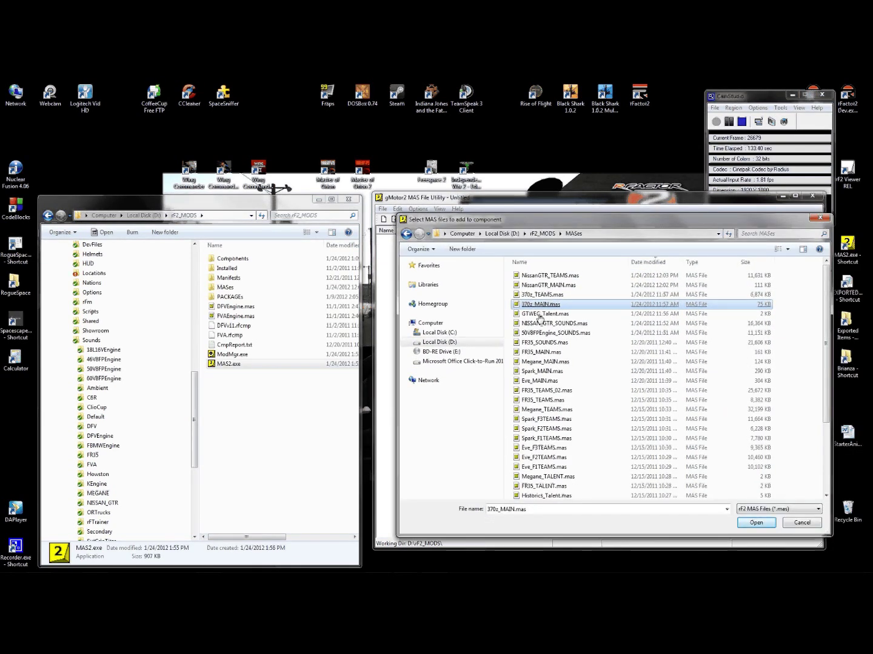
left_click(553, 334)
double_click(553, 334)
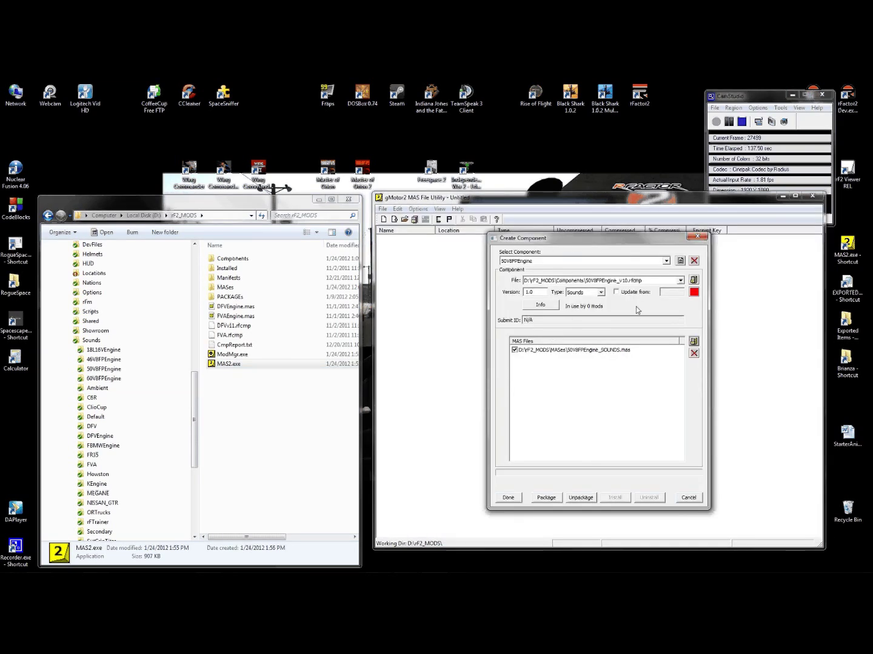
- Package the 50V8FPEngine component, then install it, acknowledging both confirmations
left_click(552, 499)
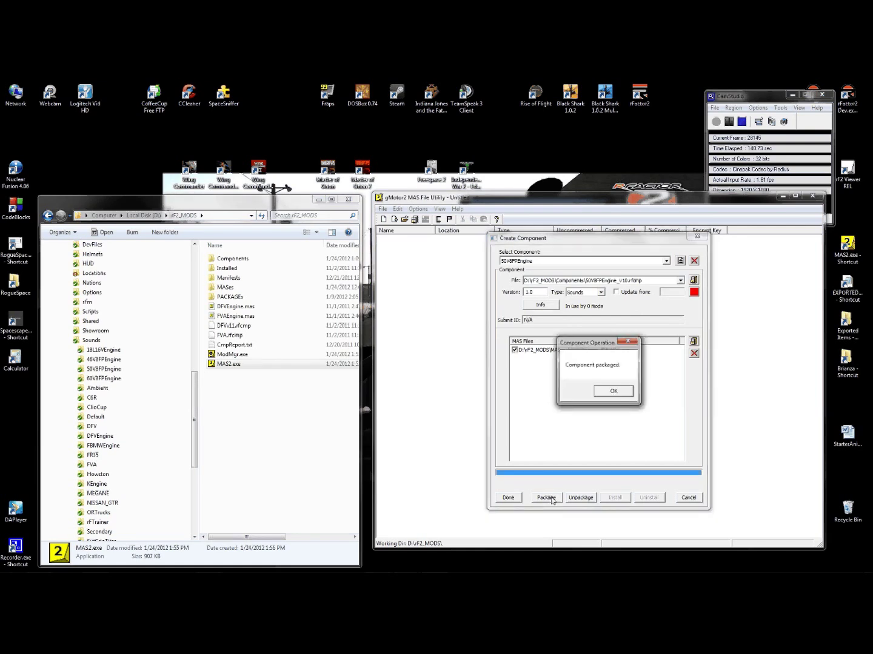
left_click(611, 392)
left_click(614, 496)
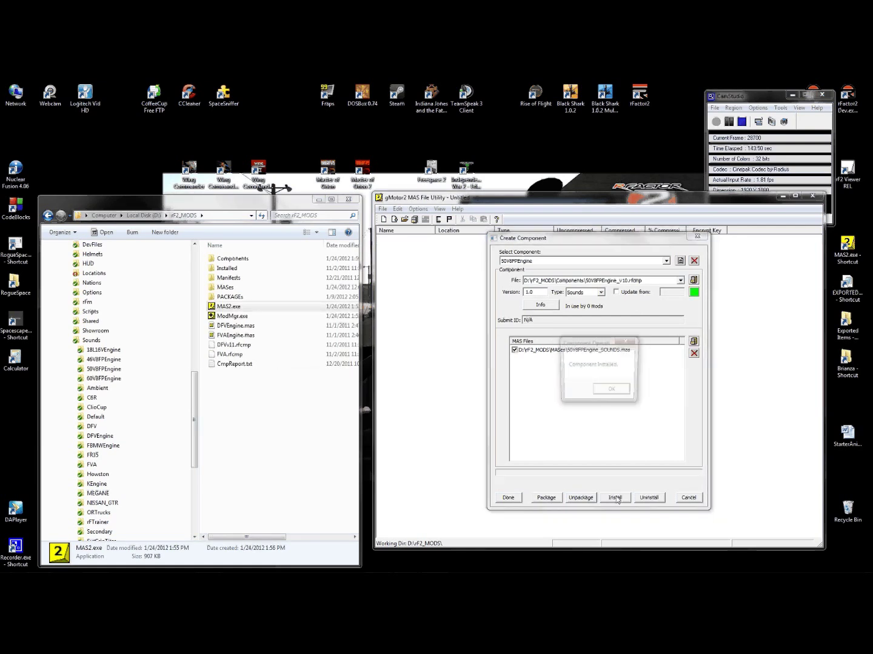
left_click(609, 392)
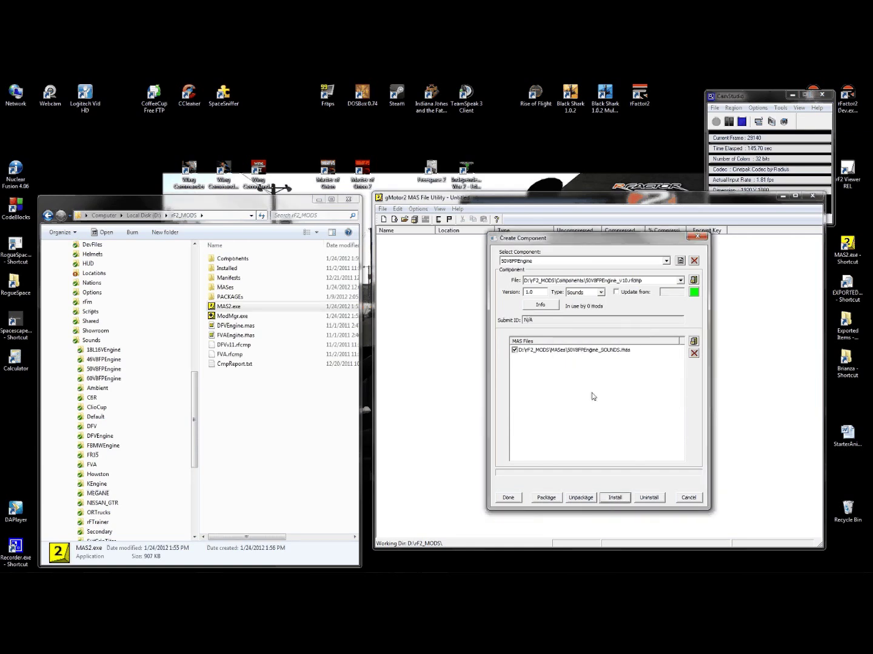
- Browse Explorer to rF2_MODS\Installed\Sounds\50V8FPEngine and confirm it holds a 1.0 folder
scroll(194, 379, "up", 5)
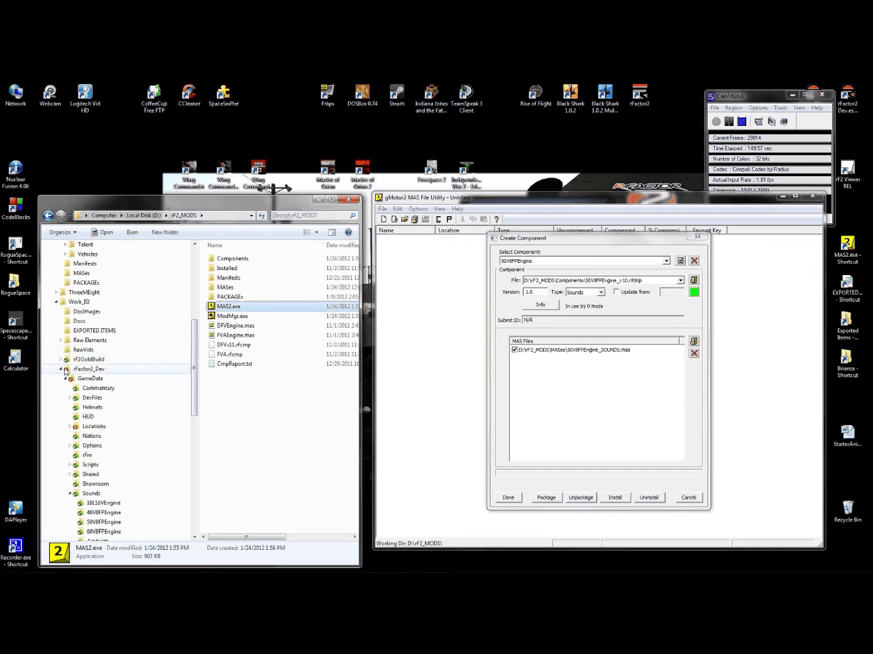
double_click(67, 370)
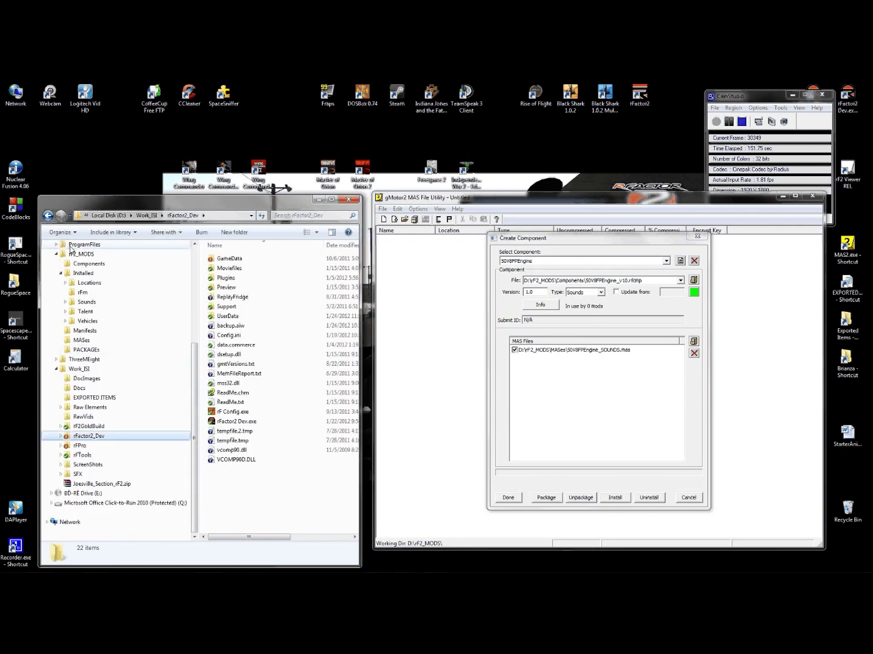
left_click(74, 253)
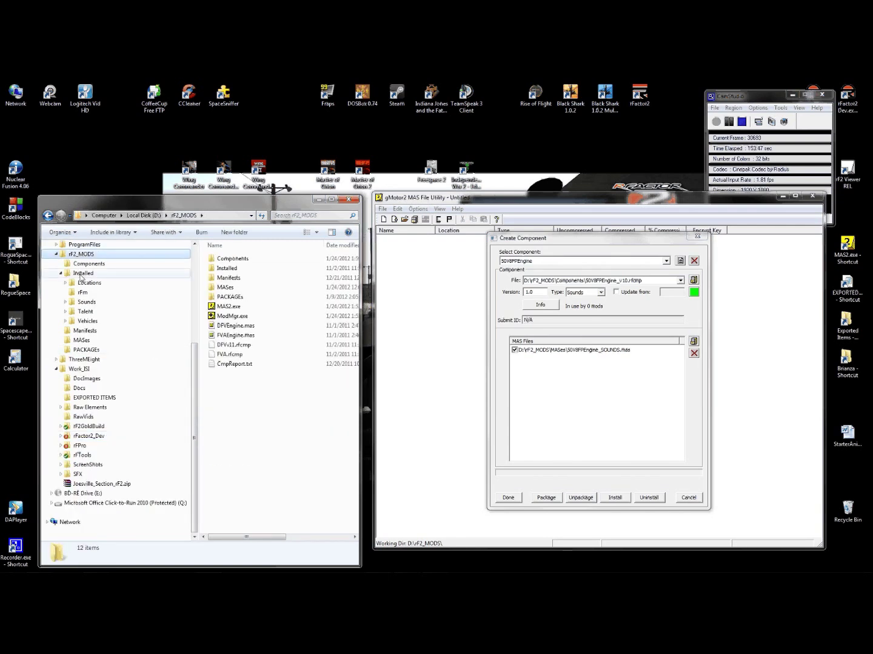
left_click(80, 273)
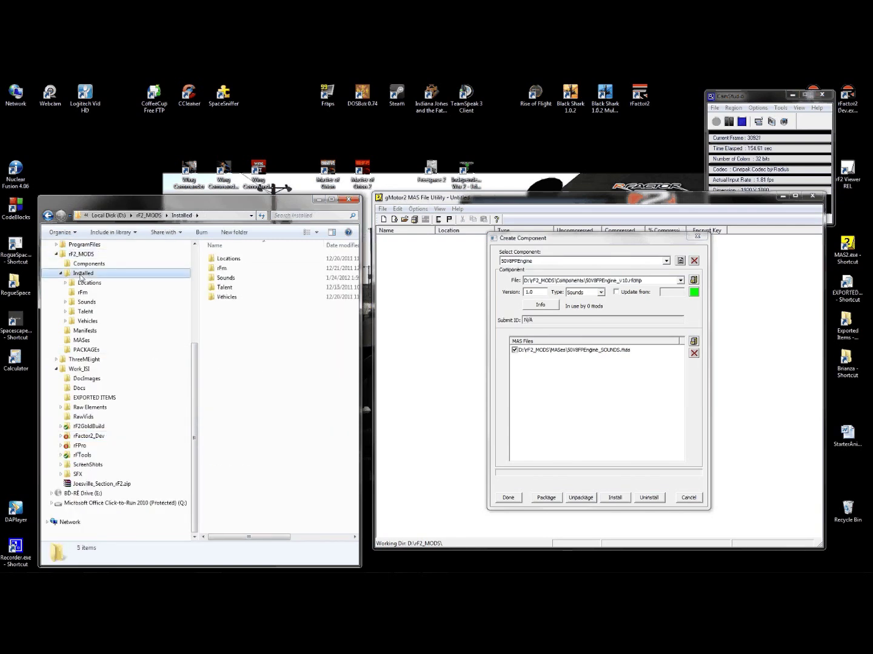
left_click(65, 302)
left_click(97, 312)
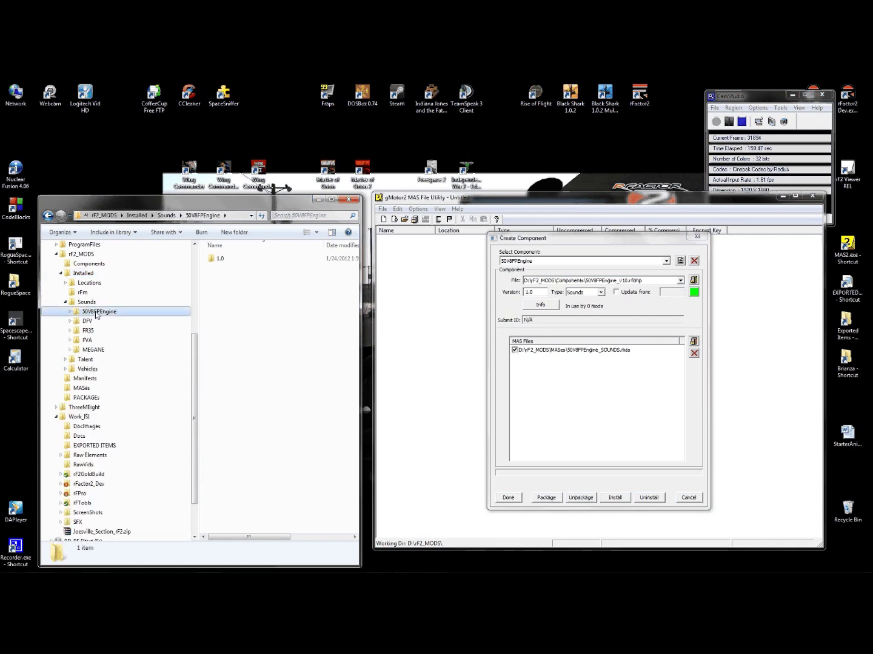
left_click(666, 262)
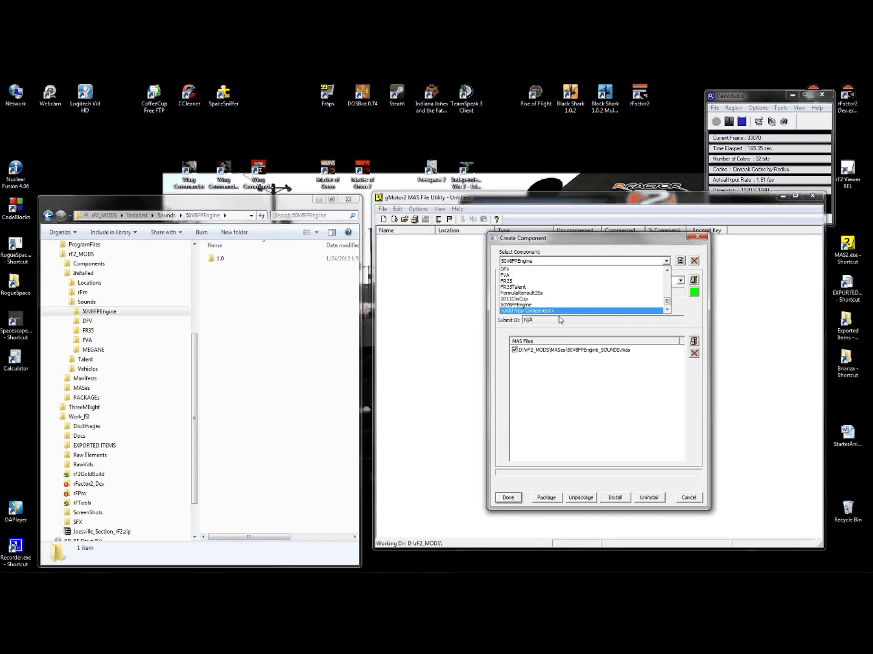
- Create a component named NISSAN_GTR with type Sounds and version 1.0
left_click(563, 311)
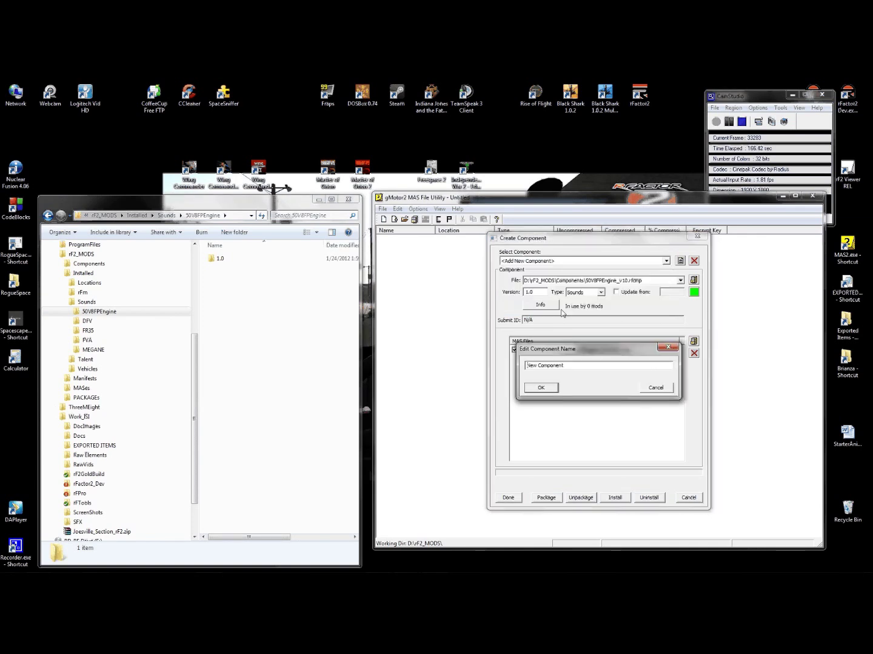
left_click(210, 302)
scroll(175, 412, "down", 2)
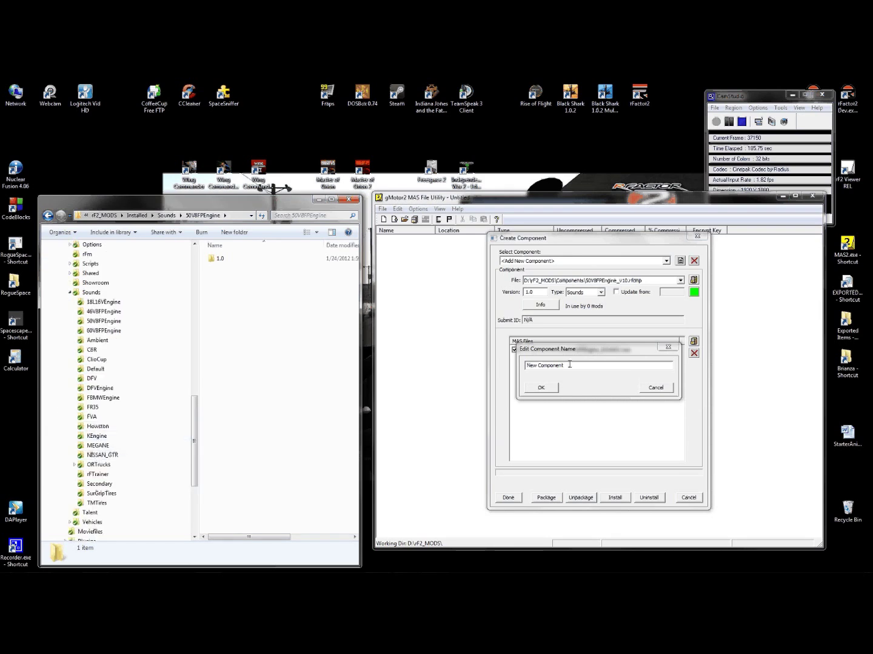
left_click(513, 365)
type("NI")
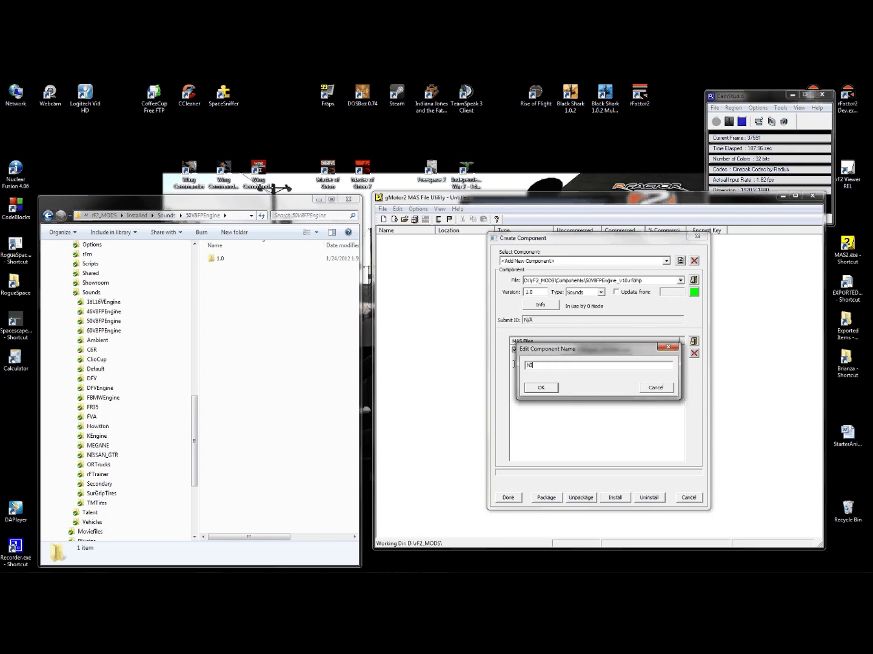
type("SSAN_GTR")
left_click(539, 389)
left_click(599, 293)
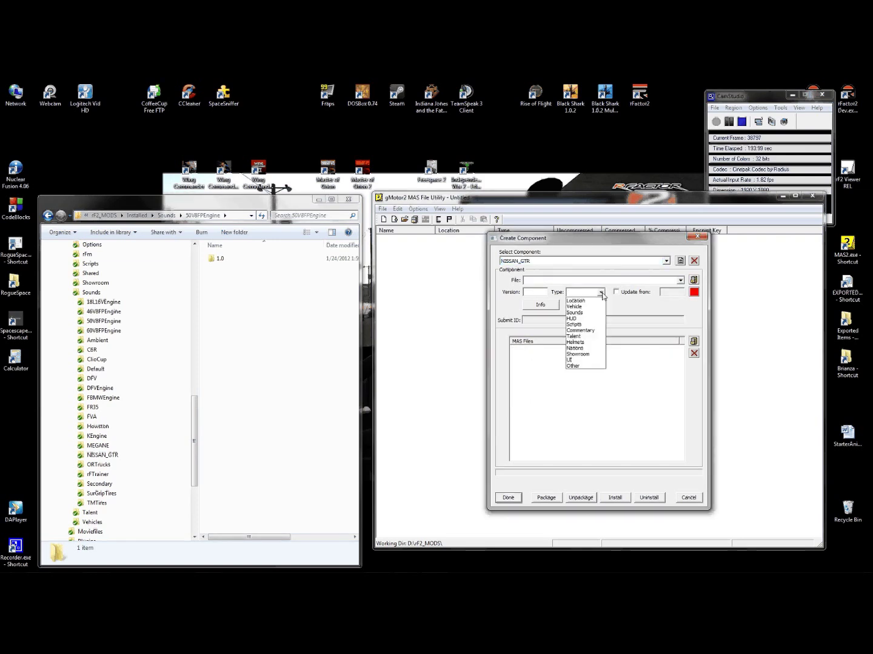
left_click(582, 313)
left_click(541, 293)
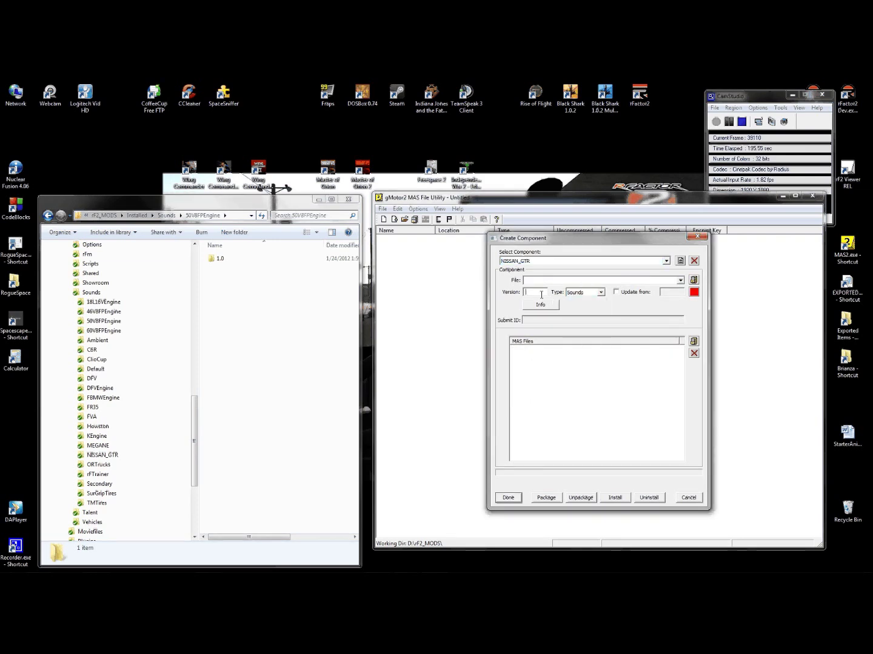
type("1.0")
- Create Nissan_GTR_v10.rfcmp in rF2_MODS\Components as the NISSAN_GTR component file
left_click(694, 280)
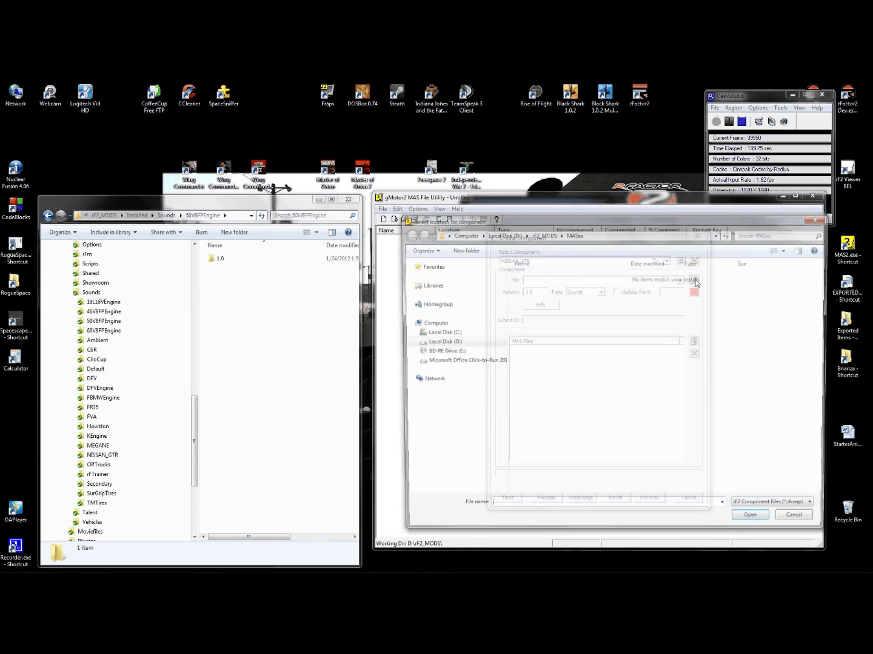
left_click(543, 234)
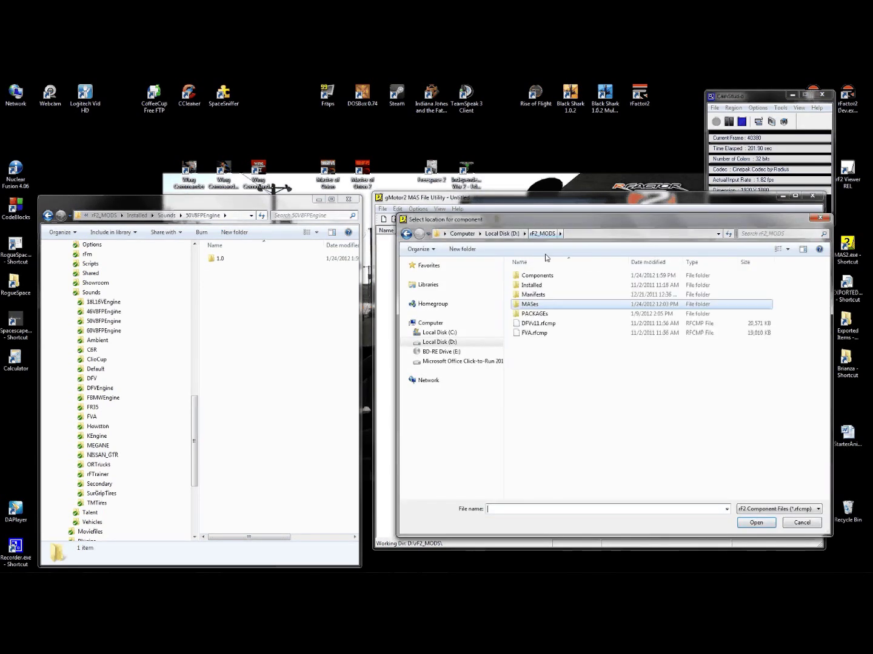
double_click(534, 314)
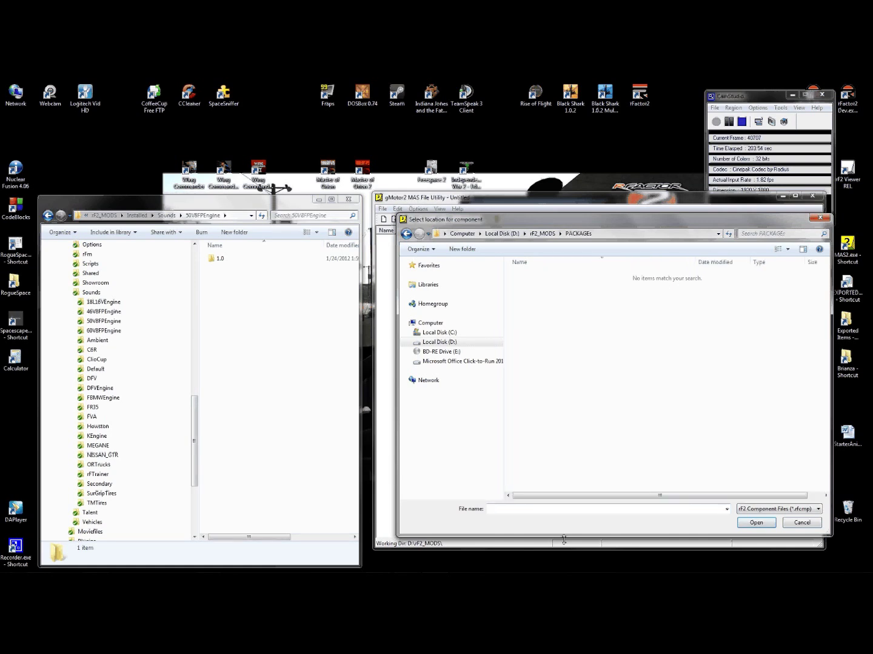
left_click(551, 233)
double_click(539, 276)
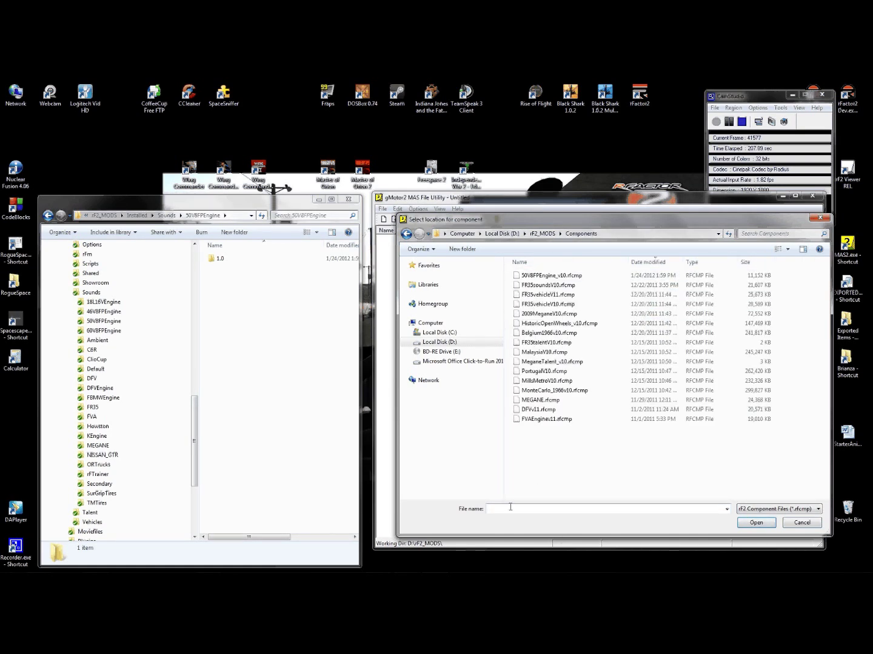
type("Nissan_GTR_v")
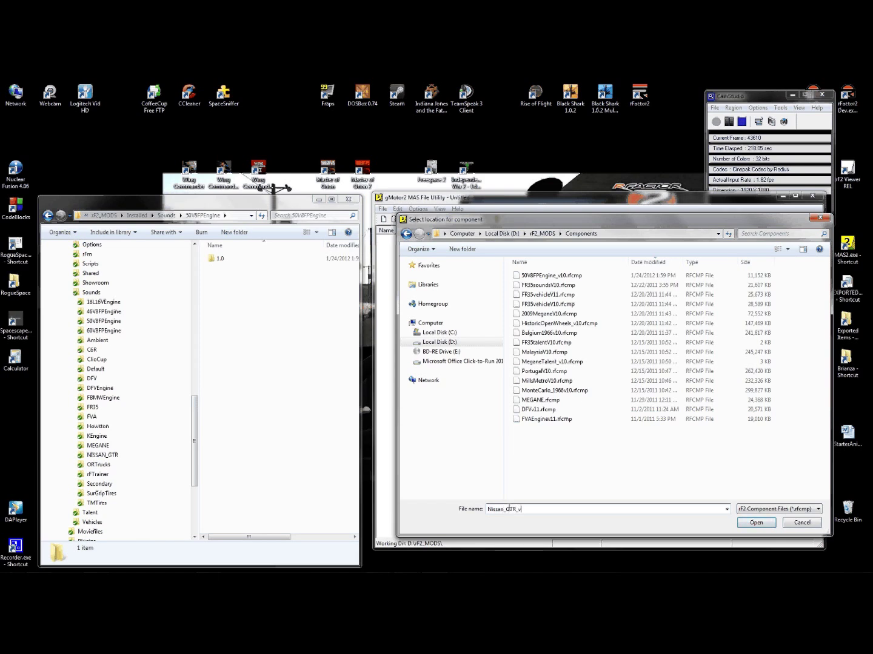
type("10")
left_click(756, 523)
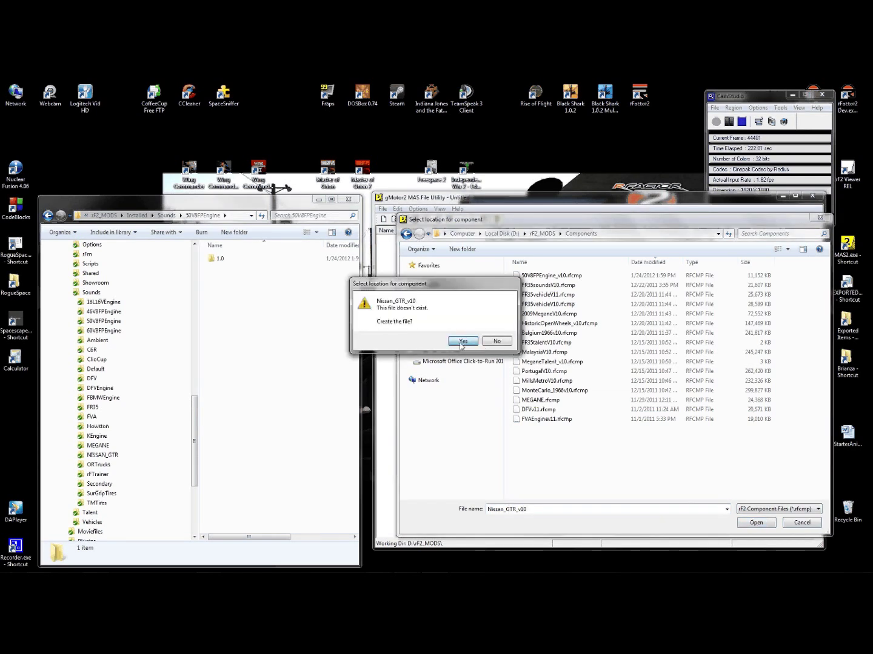
left_click(462, 342)
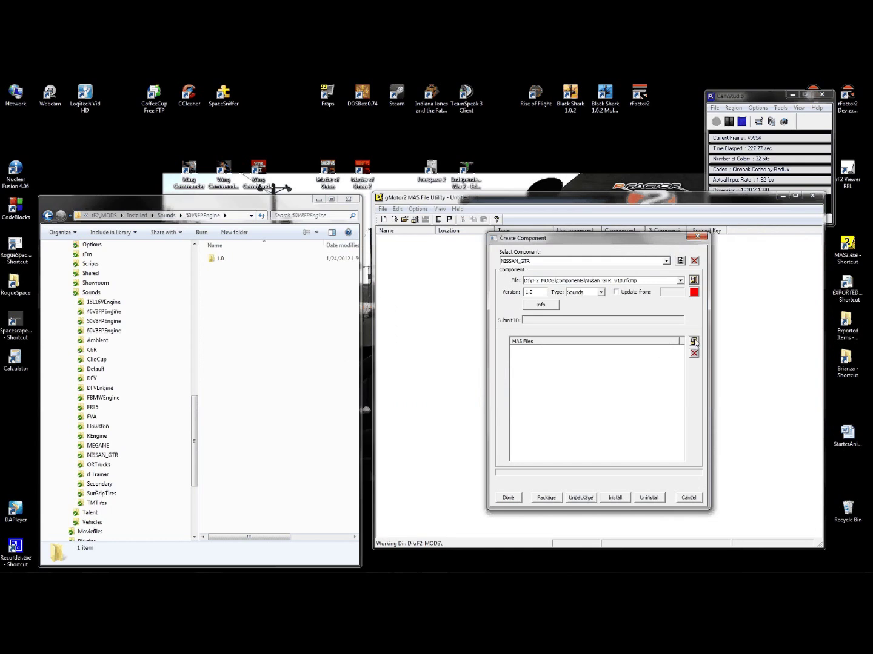
- Add NISSAN_GTR_SOUNDS.mas from rF2_MODS\MASes to the component and package it
left_click(697, 342)
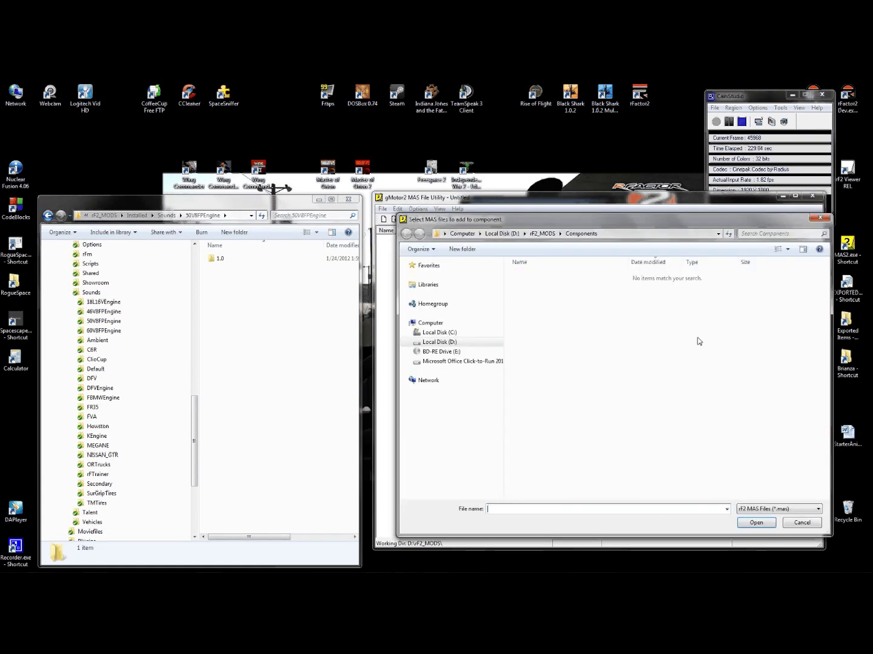
left_click(542, 234)
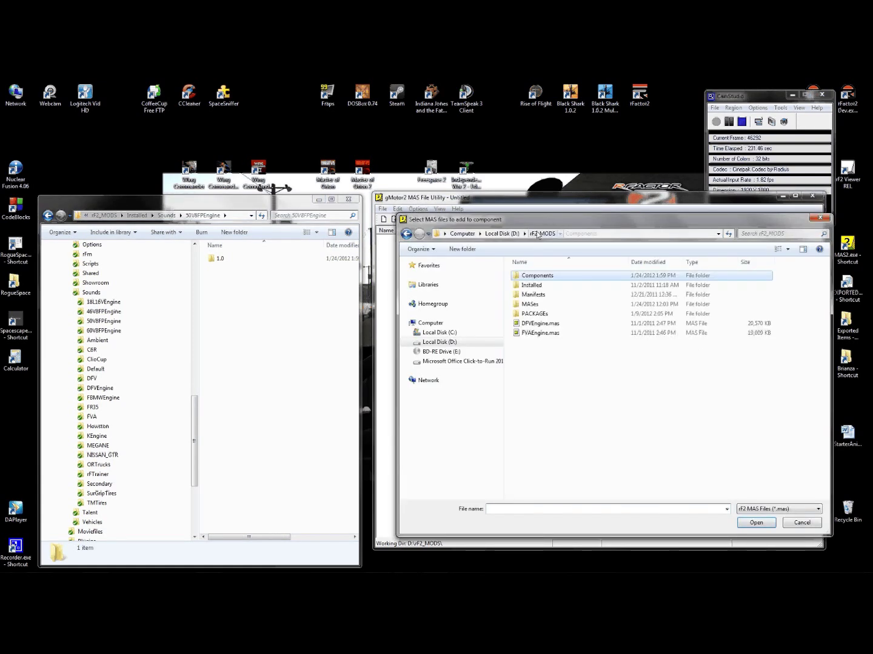
double_click(528, 303)
left_click(537, 304)
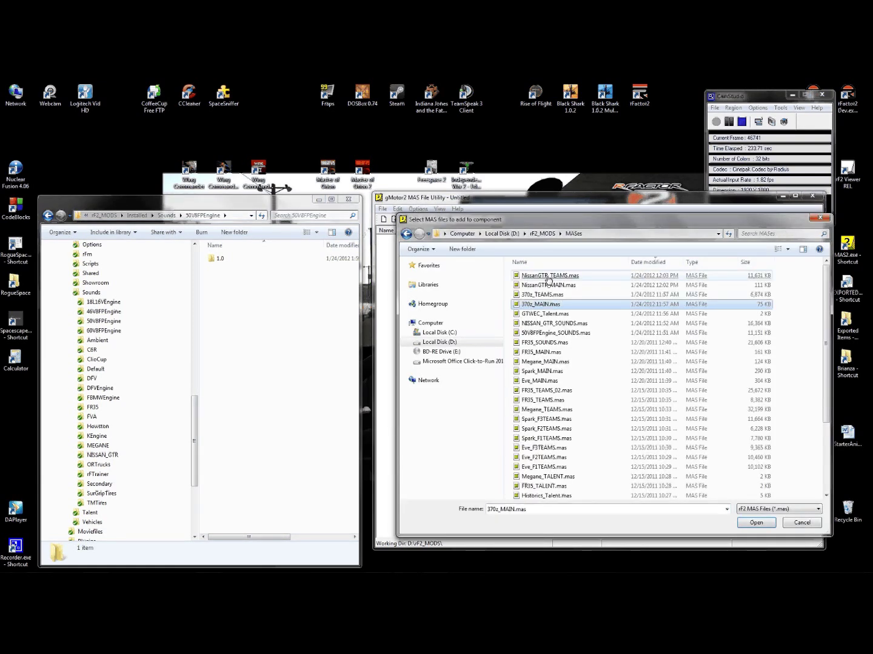
left_click(537, 324)
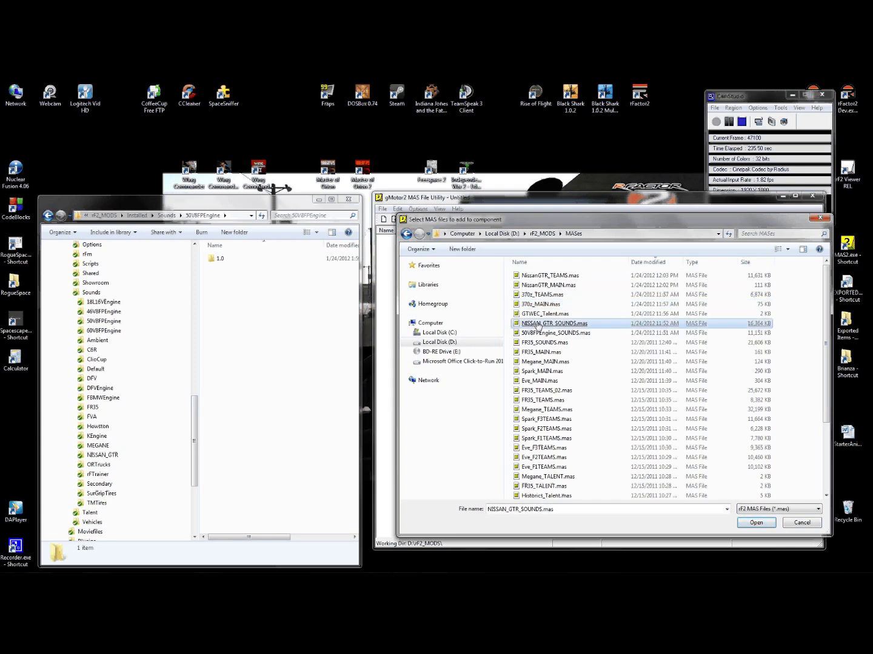
double_click(538, 324)
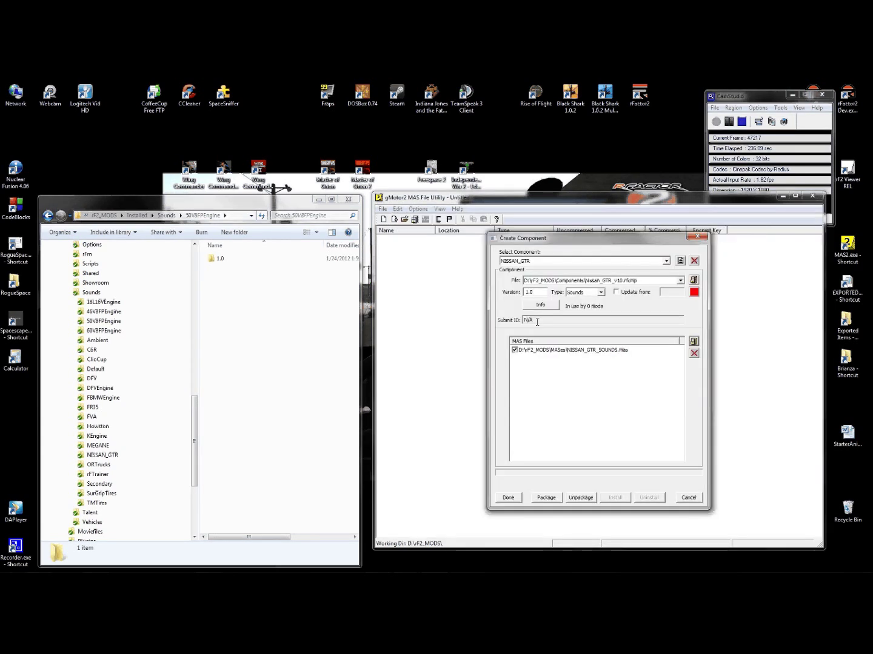
left_click(547, 499)
- Install the packaged NISSAN_GTR sounds component, dismissing the packaged and installed messages
left_click(610, 390)
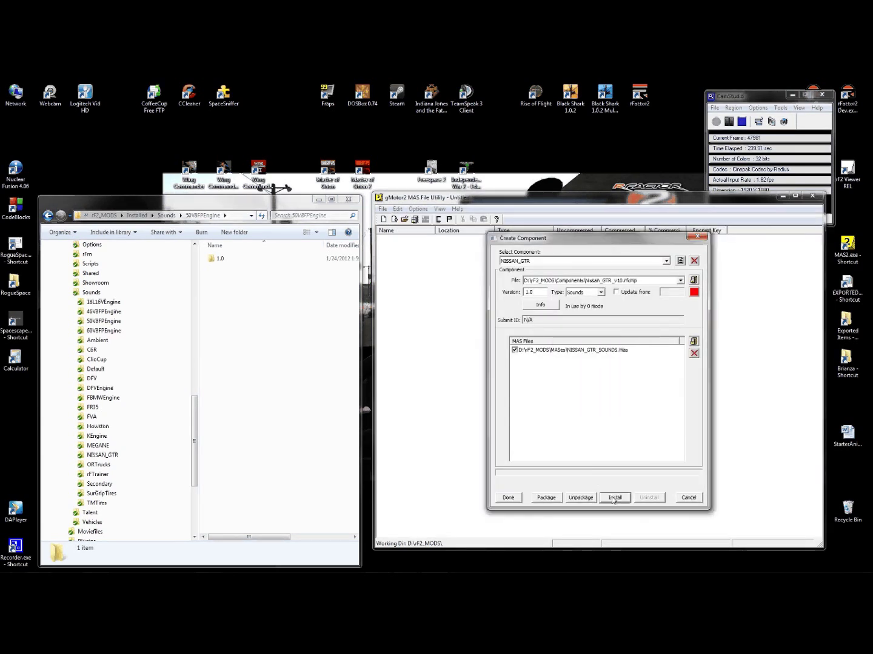
left_click(613, 499)
left_click(609, 392)
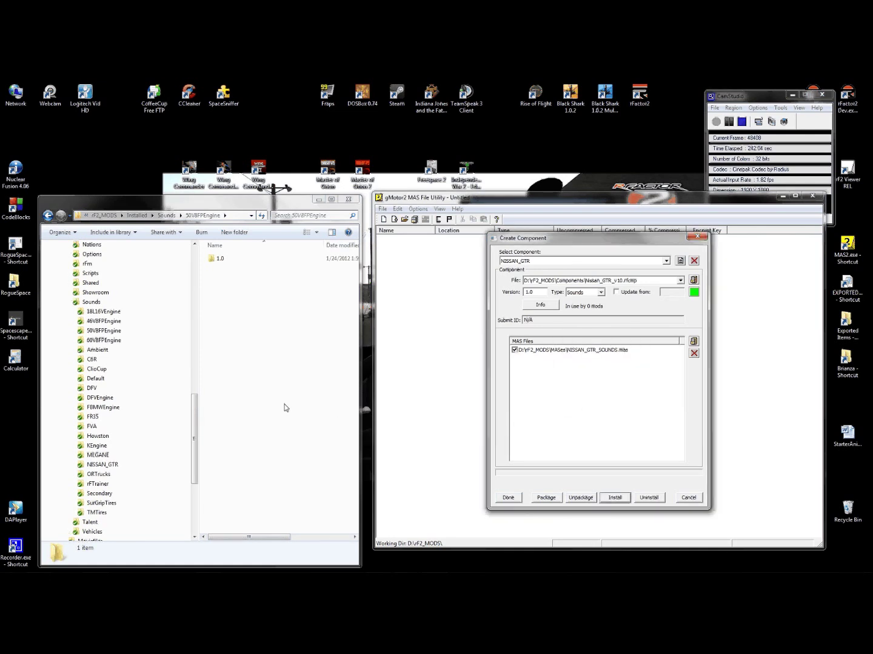
left_click_drag(196, 405, 197, 324)
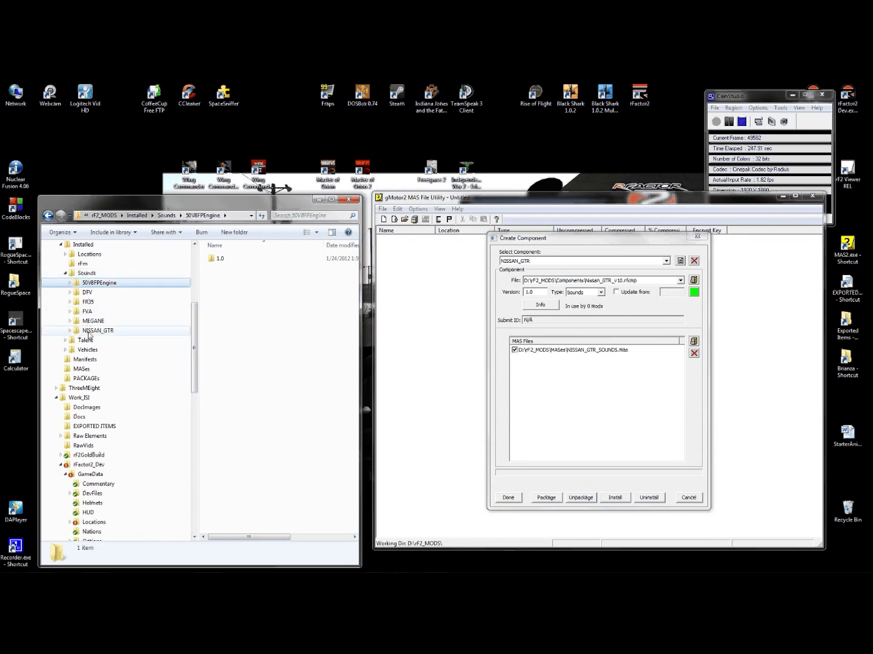
left_click_drag(614, 243, 611, 250)
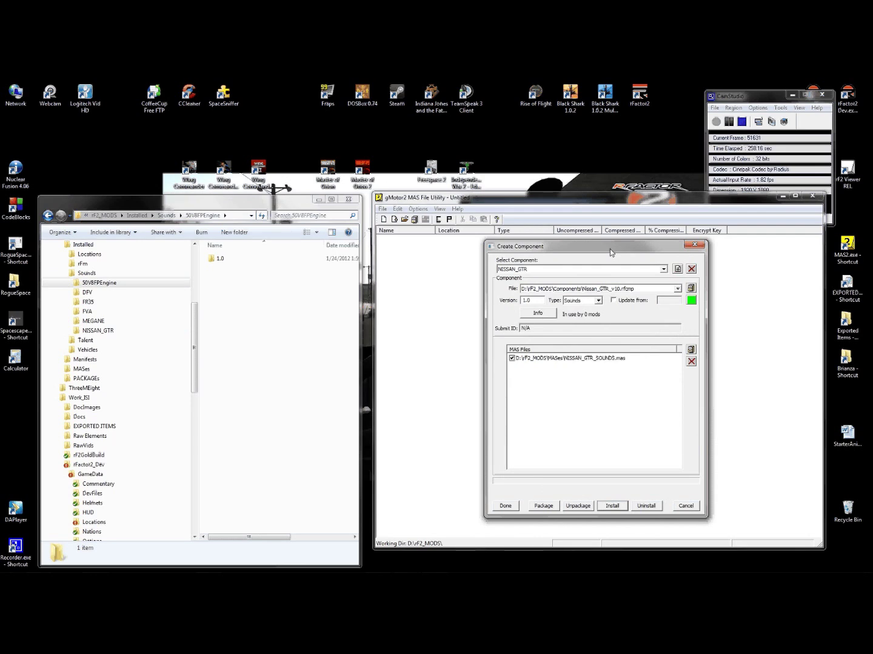
- Add a component named NissanGTR as a Vehicle type at version 1.0
left_click(664, 270)
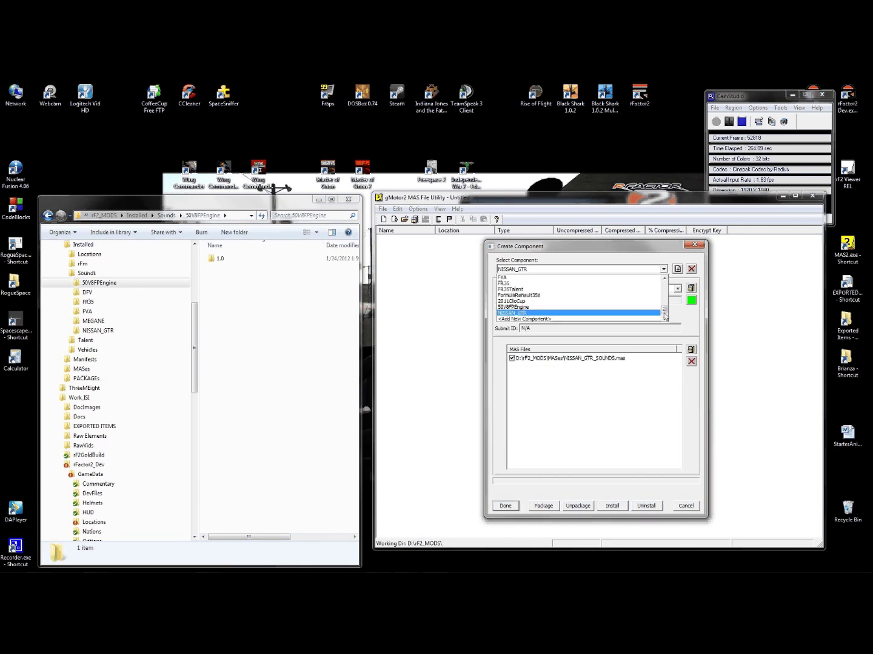
left_click(589, 319)
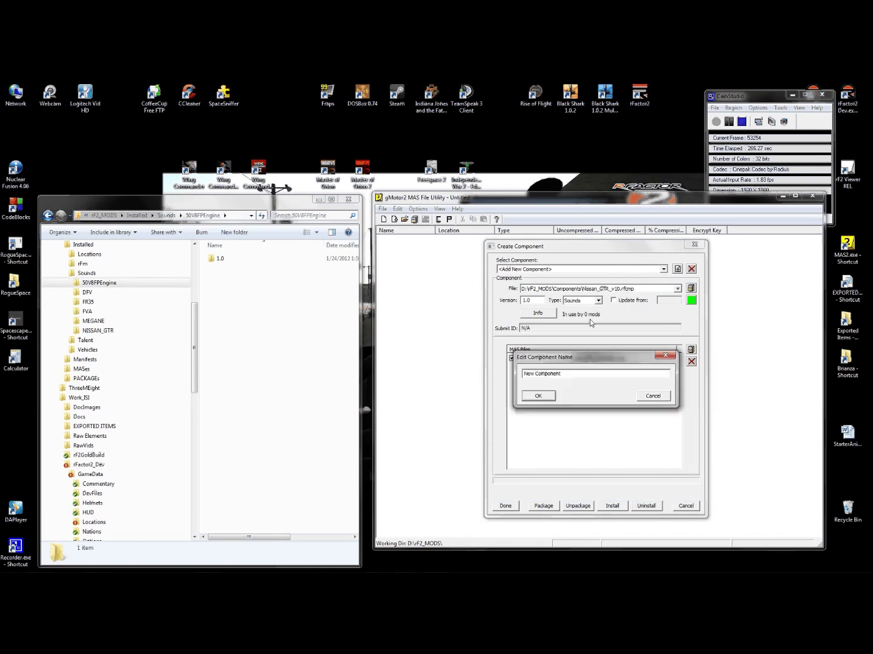
left_click(569, 374)
left_click_drag(569, 373, 504, 371)
type("NissanGTR")
left_click(536, 398)
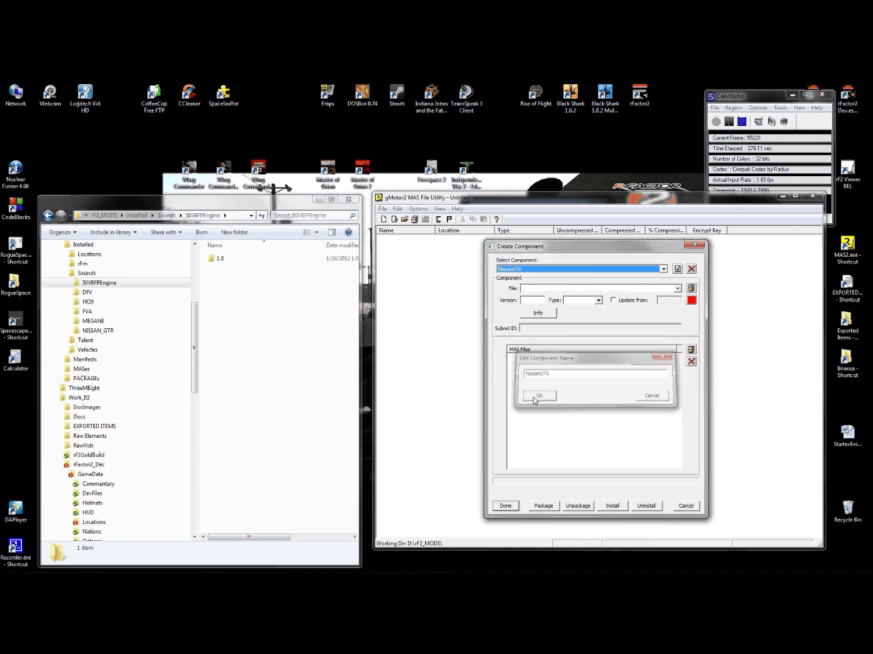
left_click(580, 301)
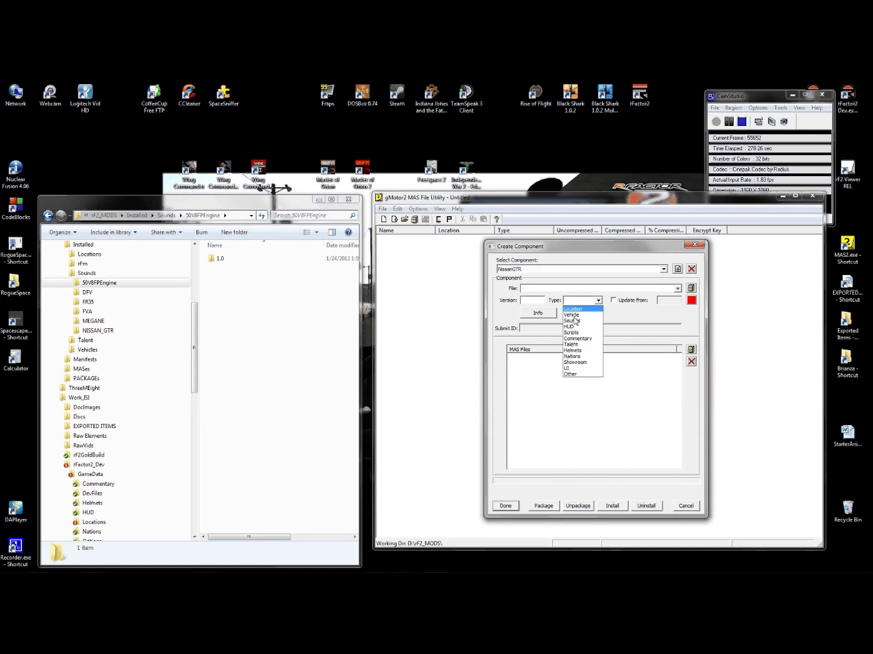
left_click(572, 315)
left_click(538, 300)
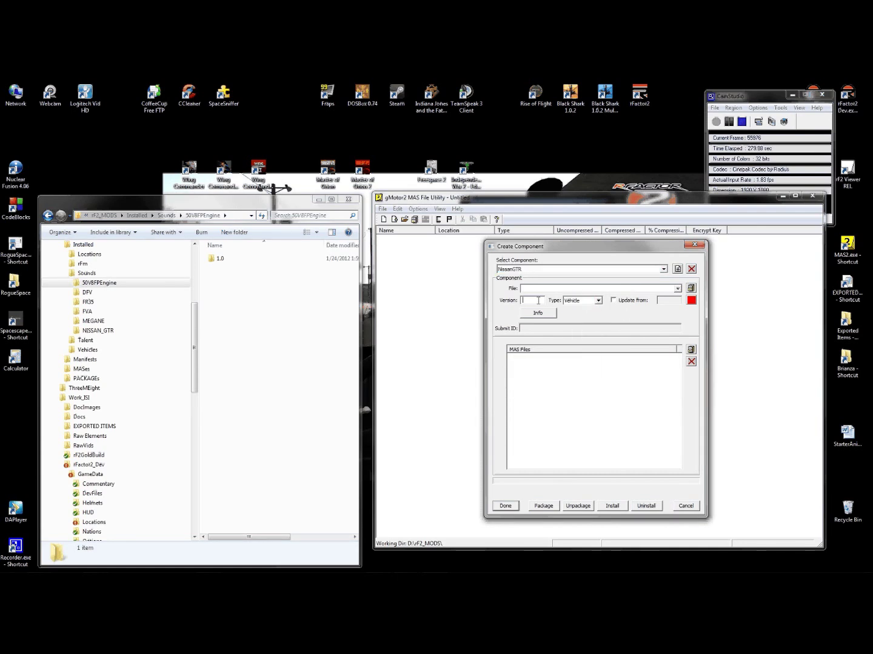
type("1.0")
double_click(528, 301)
- Create NissanGTR_Vehicle_v10.rfcmp in rF2_MODS\Components as the NissanGTR component file
left_click(691, 288)
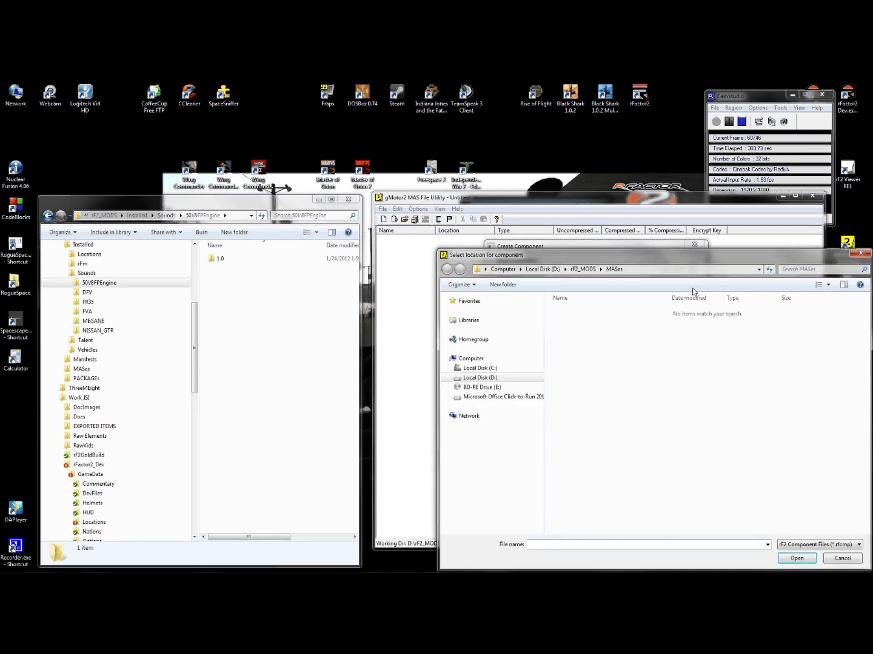
left_click(583, 268)
double_click(574, 308)
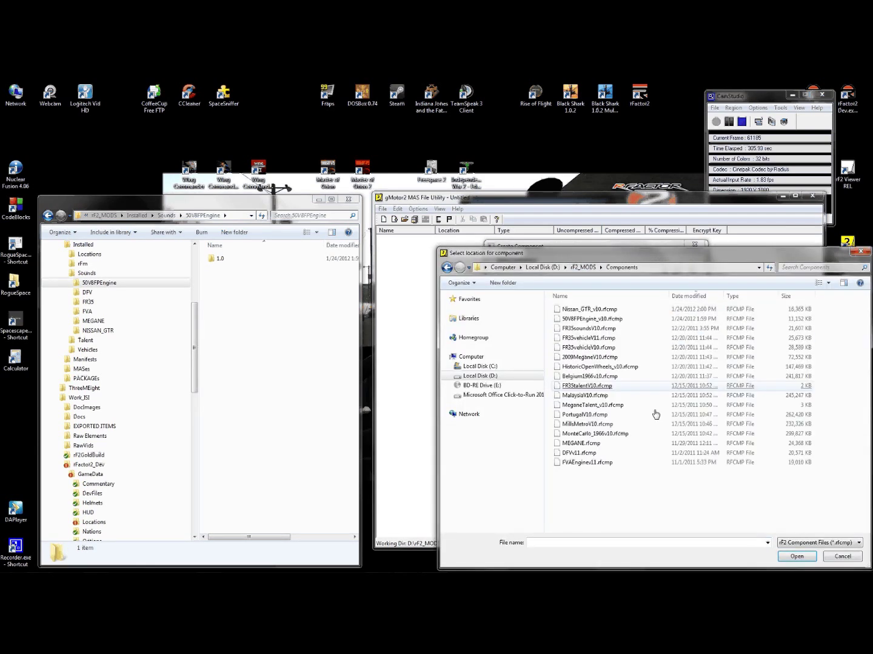
left_click(548, 542)
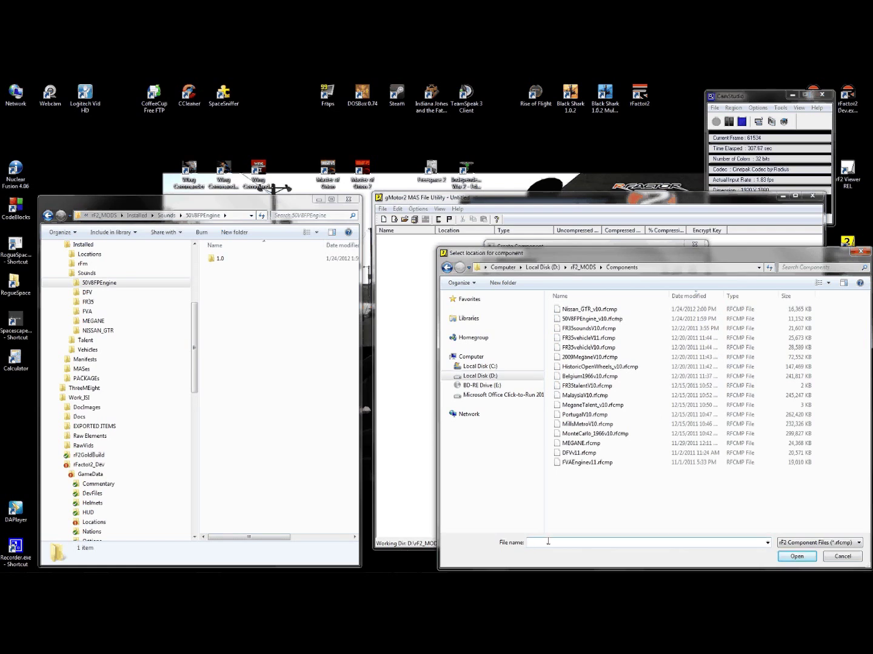
type("N")
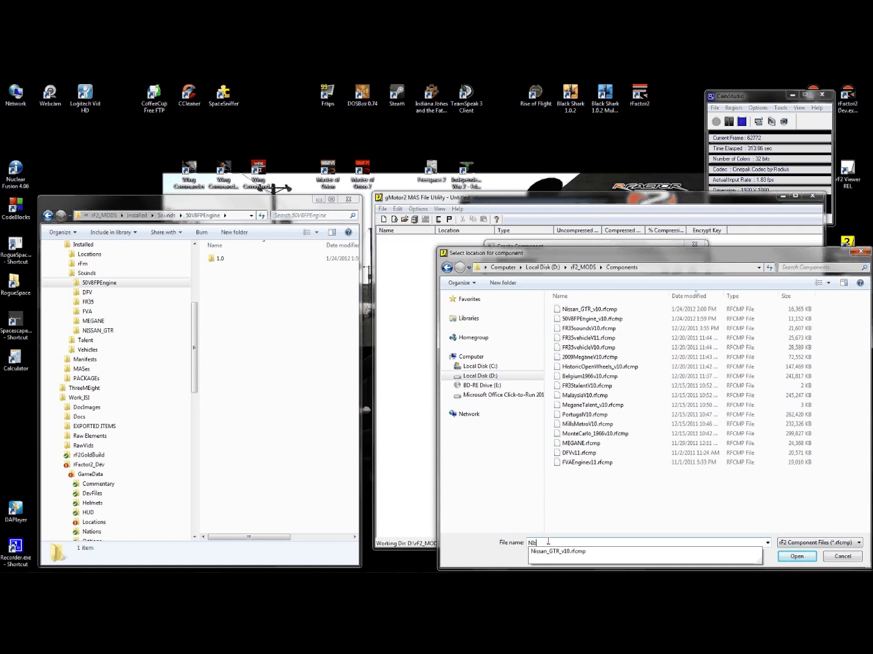
type("issanGT")
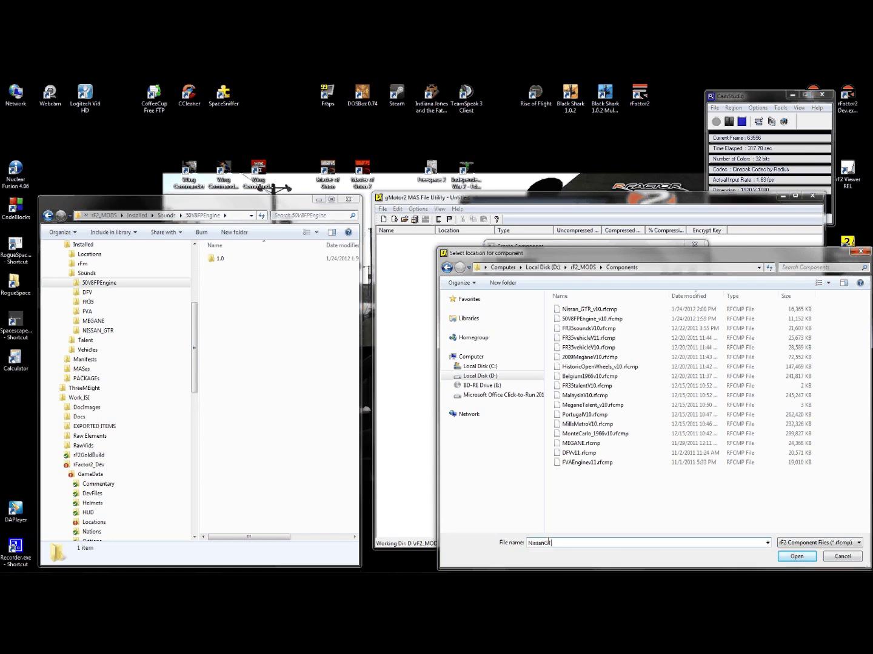
type("R_Vehicle_v10")
left_click(796, 557)
left_click(463, 341)
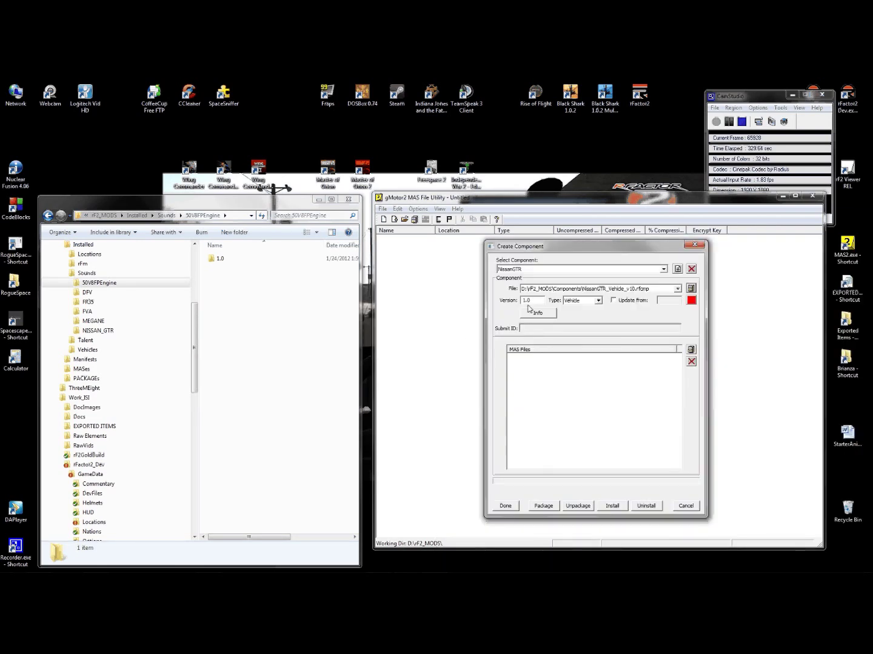
- Add NissanGTR_TEAMS.mas and NissanGTR_MAIN.mas from rF2_MODS\MASes to the component
left_click(691, 350)
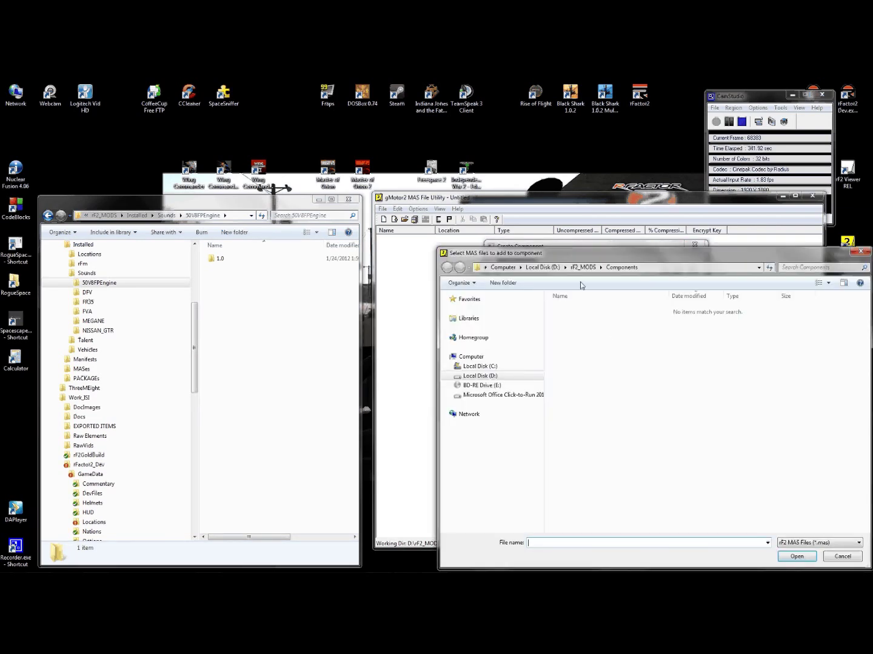
left_click(584, 268)
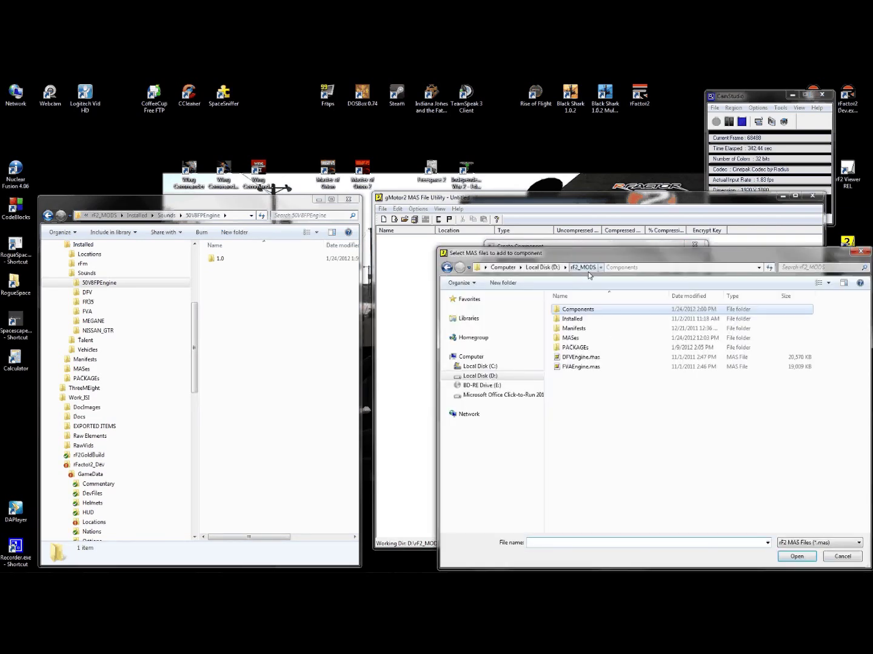
double_click(573, 337)
left_click(580, 338)
left_click(585, 310)
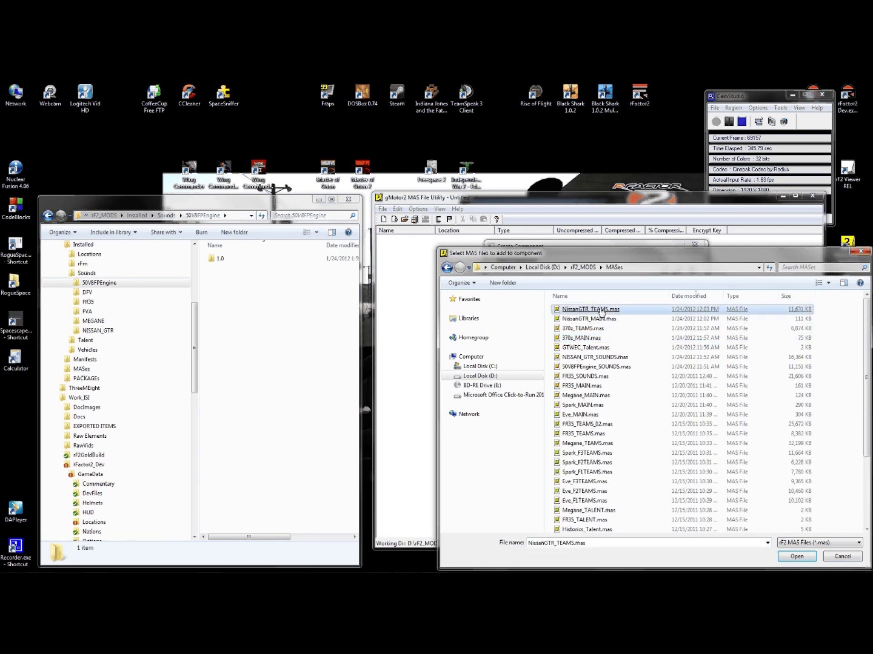
left_click(582, 319, "ctrl")
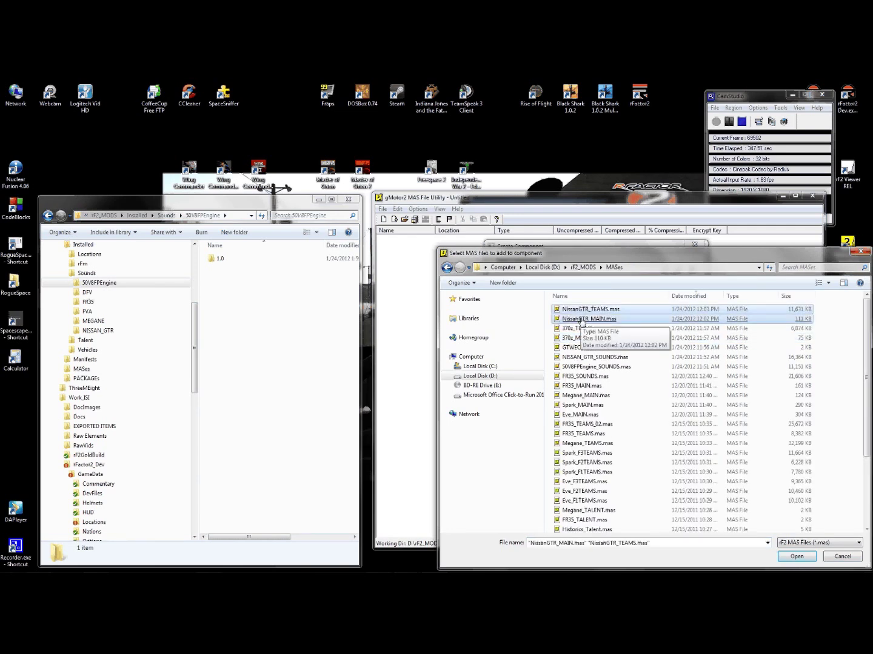
left_click(788, 557)
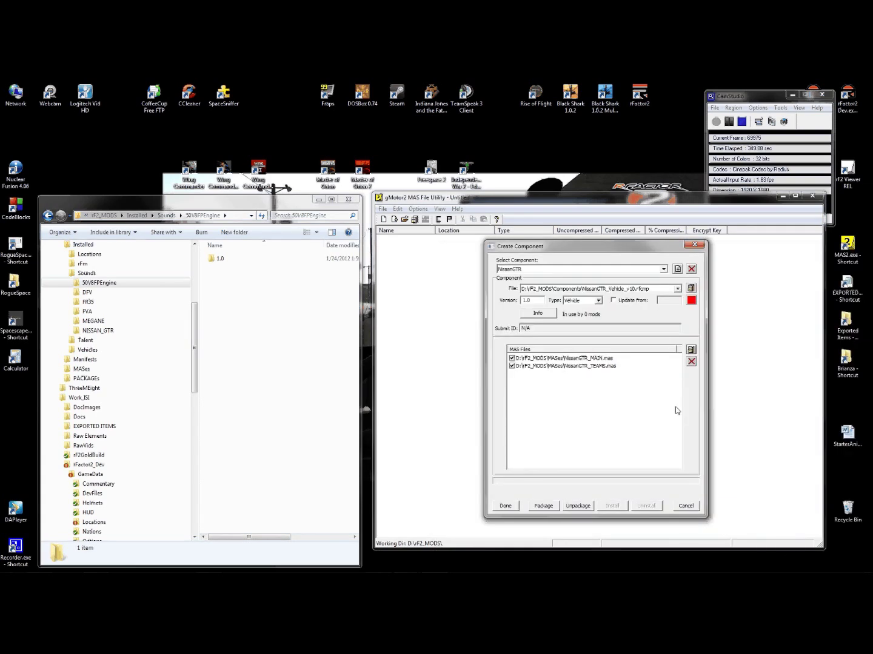
- Add ngtr.mas from D:\Work_ISI\rFactor2_Dev\GameData\Vehicles\Nissan\GTR to the component
left_click(690, 352)
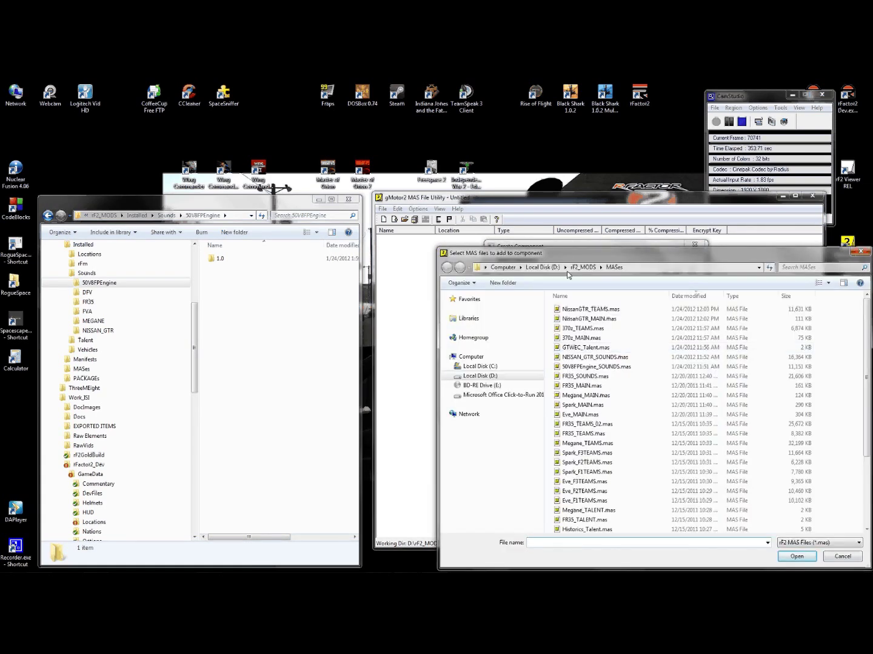
left_click(543, 267)
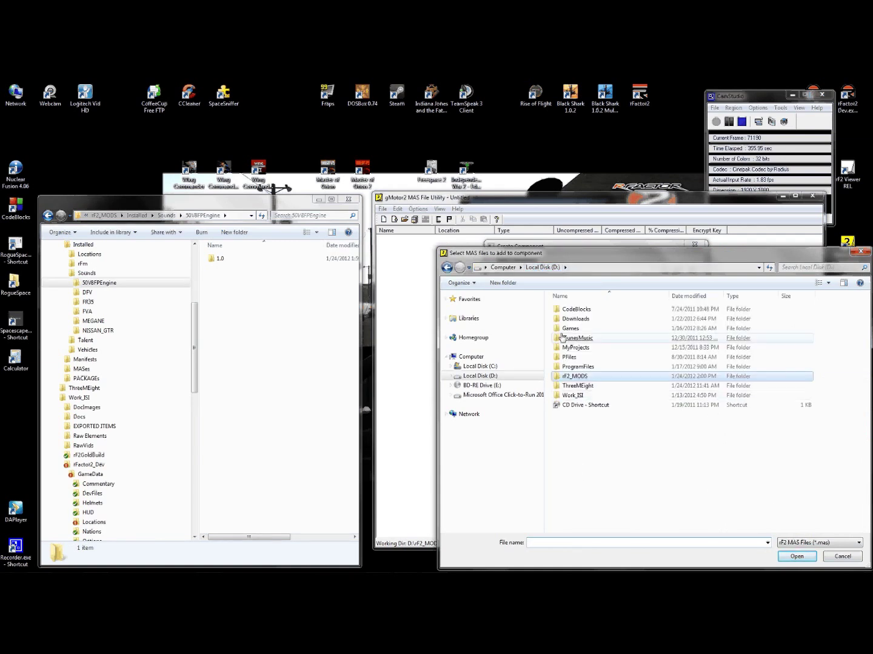
double_click(572, 395)
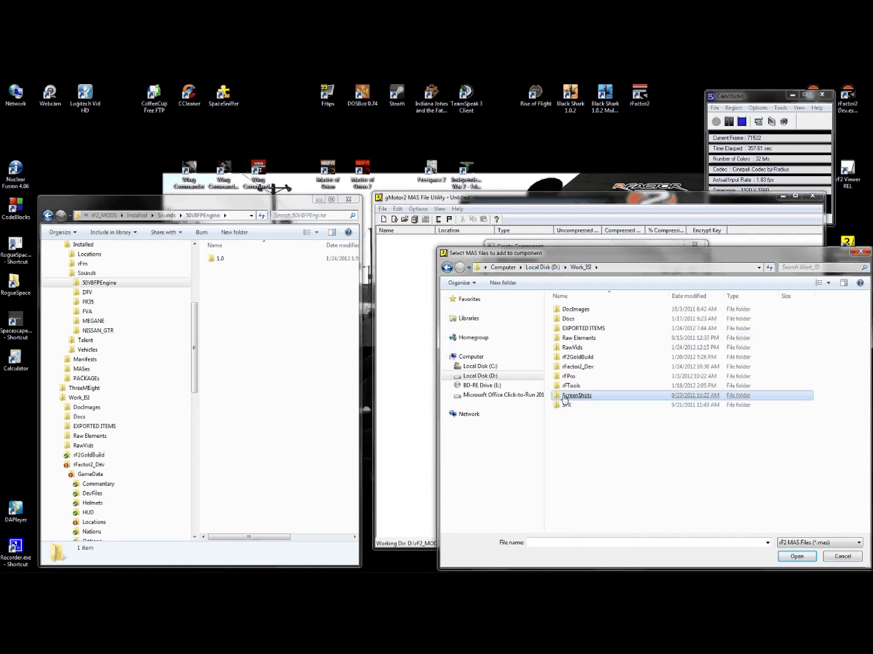
double_click(580, 367)
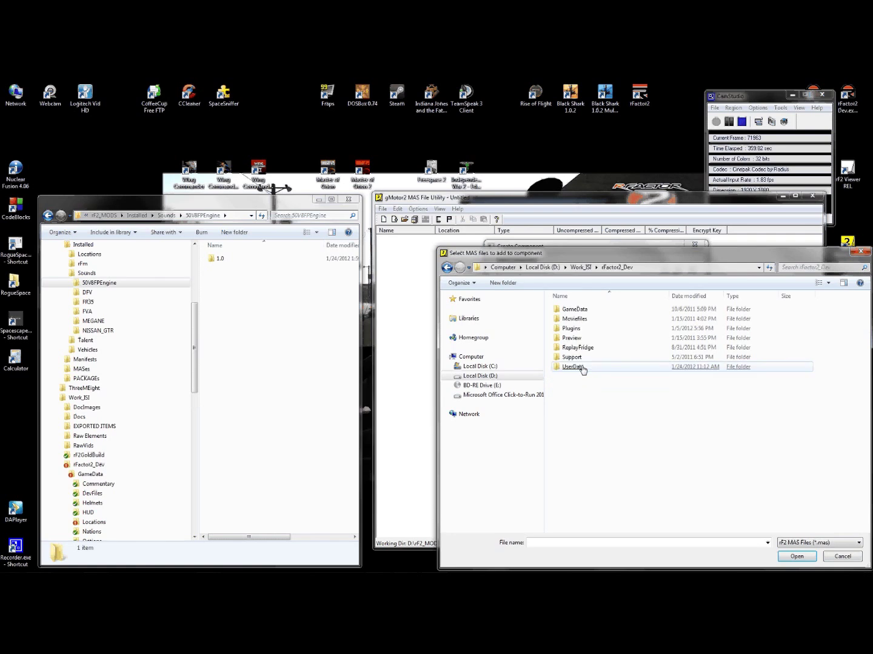
double_click(573, 310)
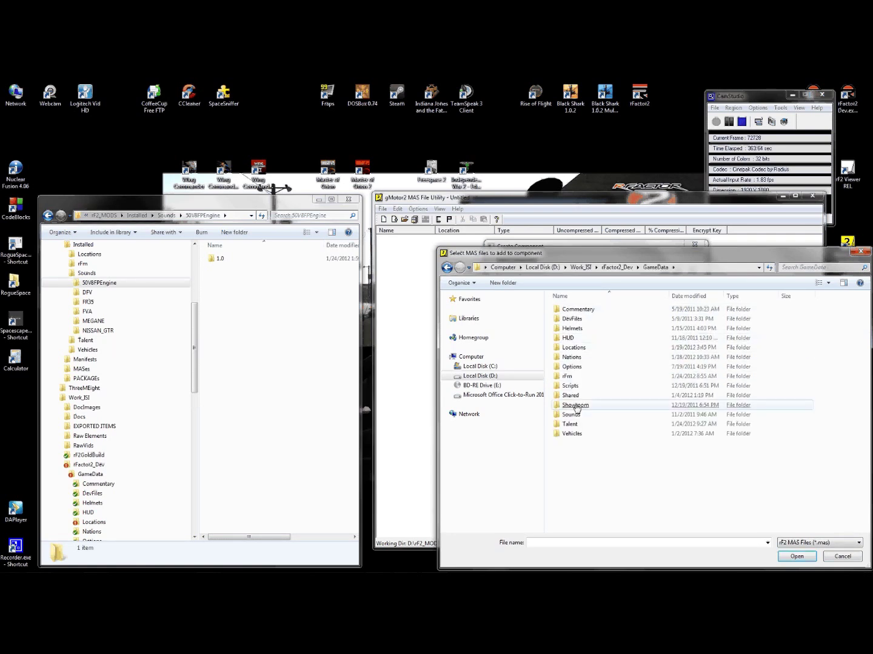
double_click(571, 434)
double_click(573, 418)
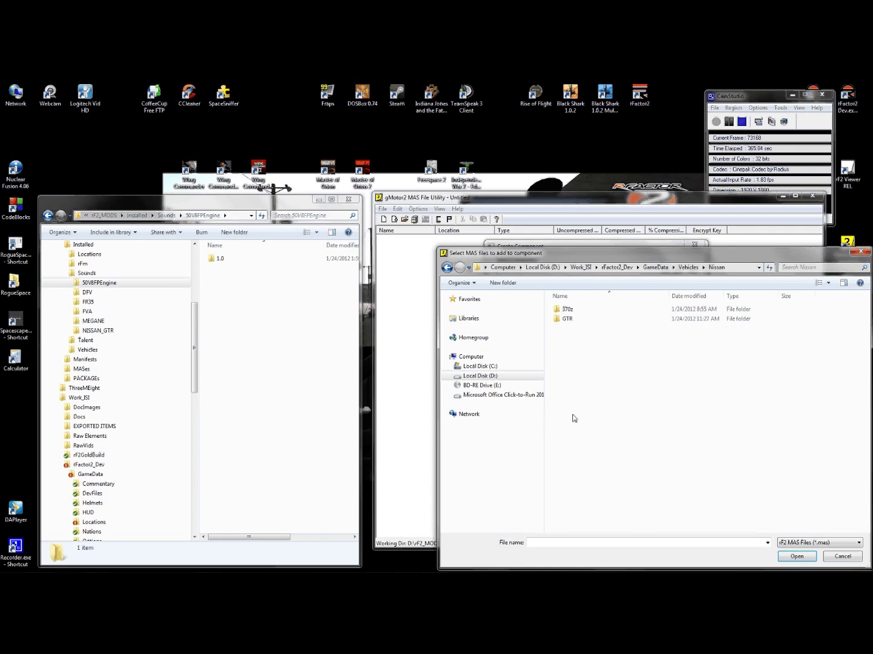
double_click(566, 319)
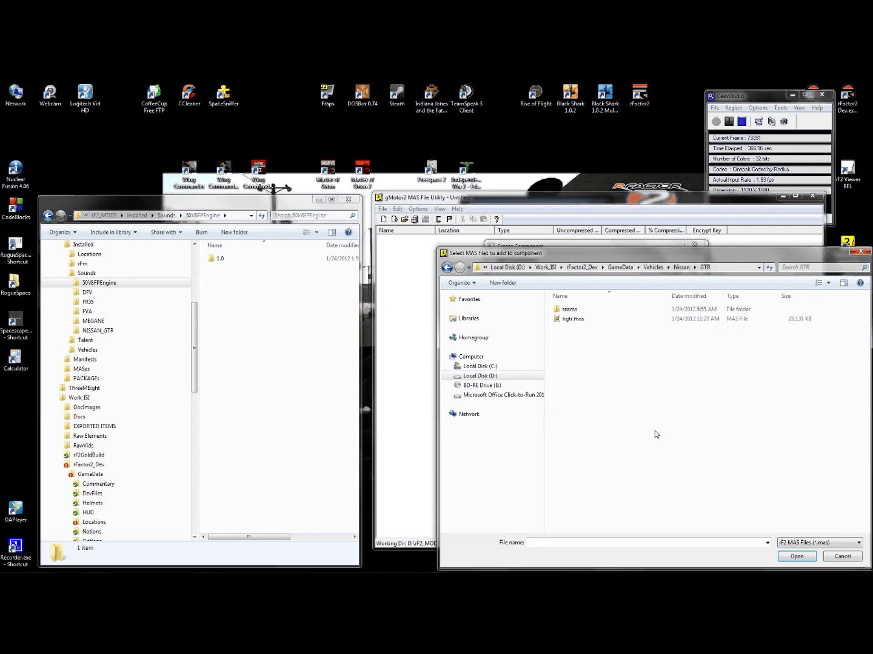
left_click(570, 319)
double_click(570, 319)
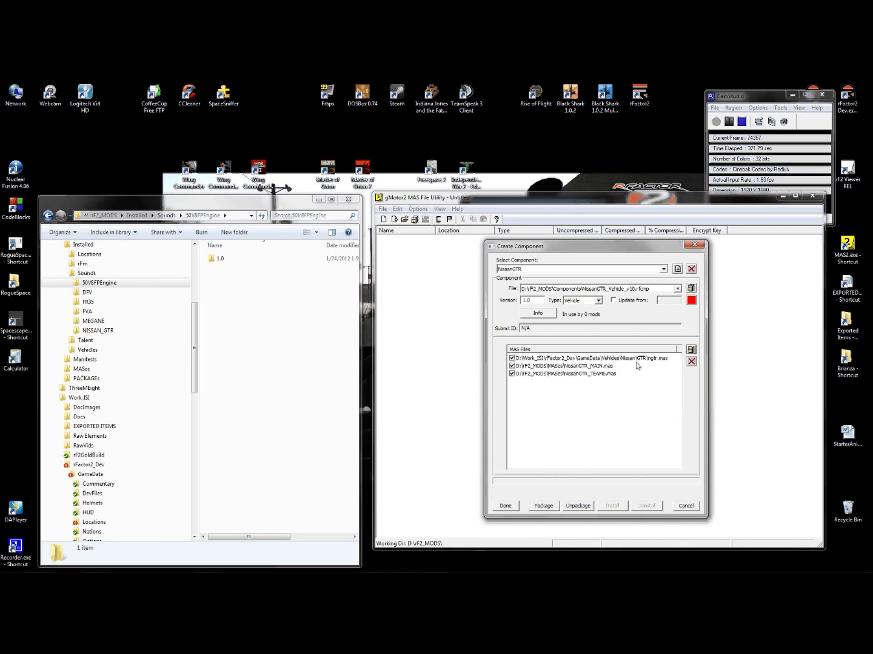
- Package and install the NissanGTR component, dismissing both confirmations
left_click(545, 509)
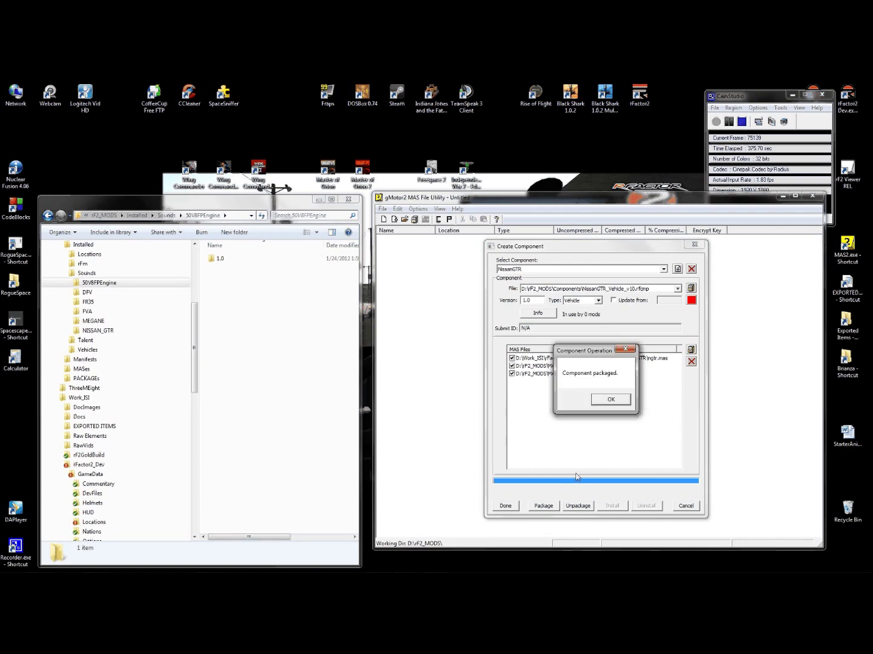
left_click(614, 399)
left_click(617, 509)
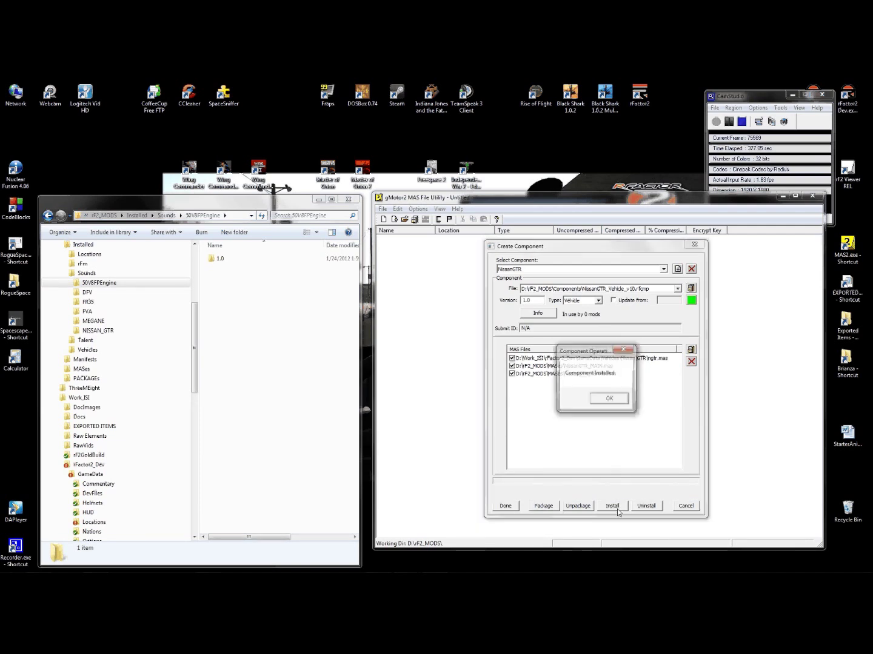
left_click(614, 402)
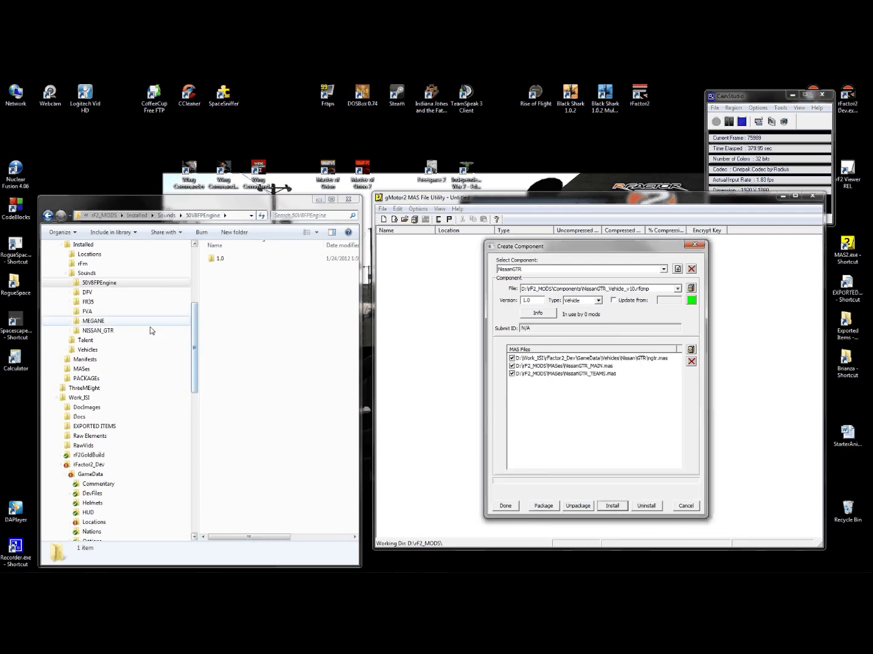
- Show Installed\Vehicles\NissanGTR\1.0 in Explorer, holding ngtr.mas, nissangtr.mft and both NissanGTR MAS files
left_click(65, 350)
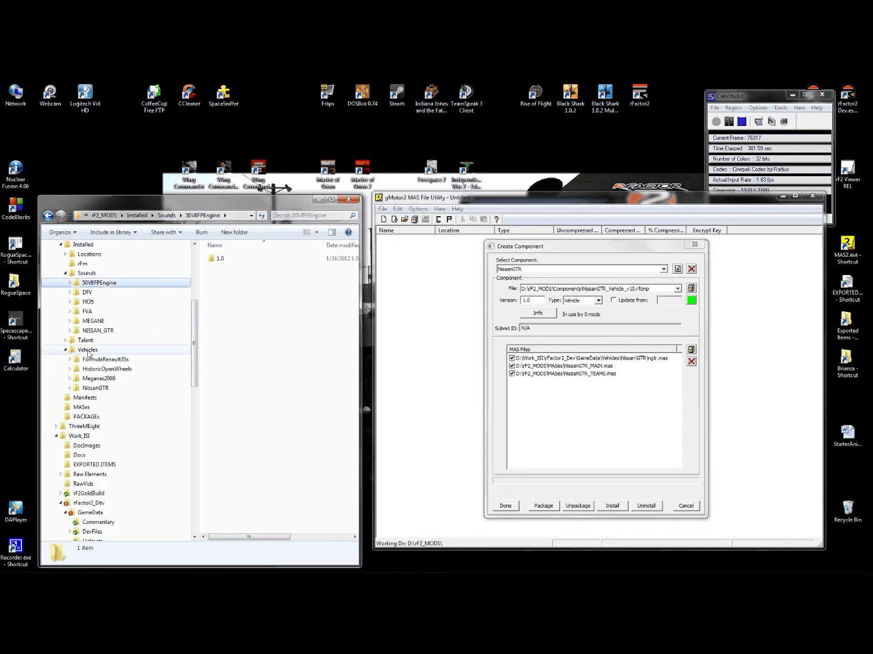
left_click(70, 388)
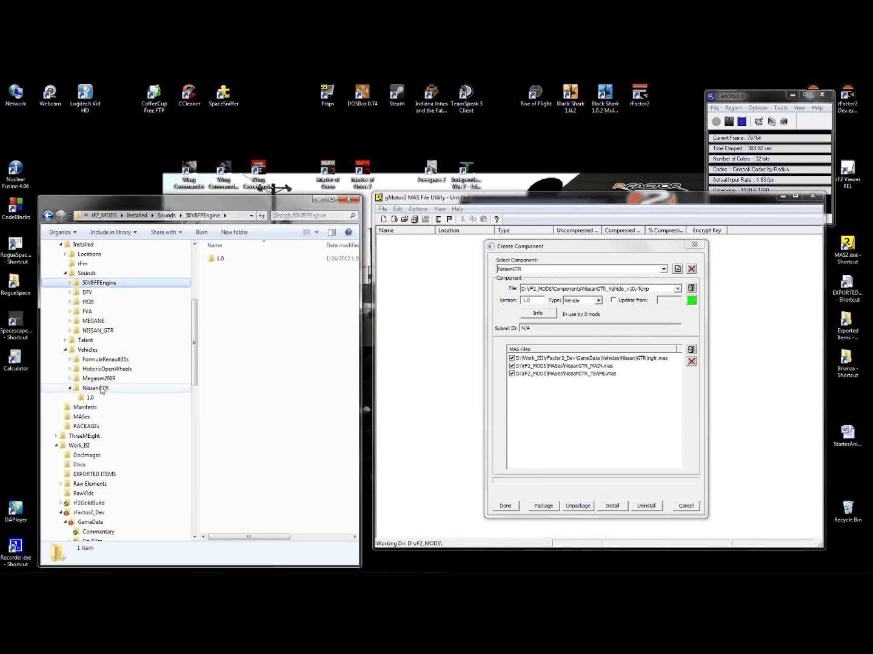
left_click(90, 399)
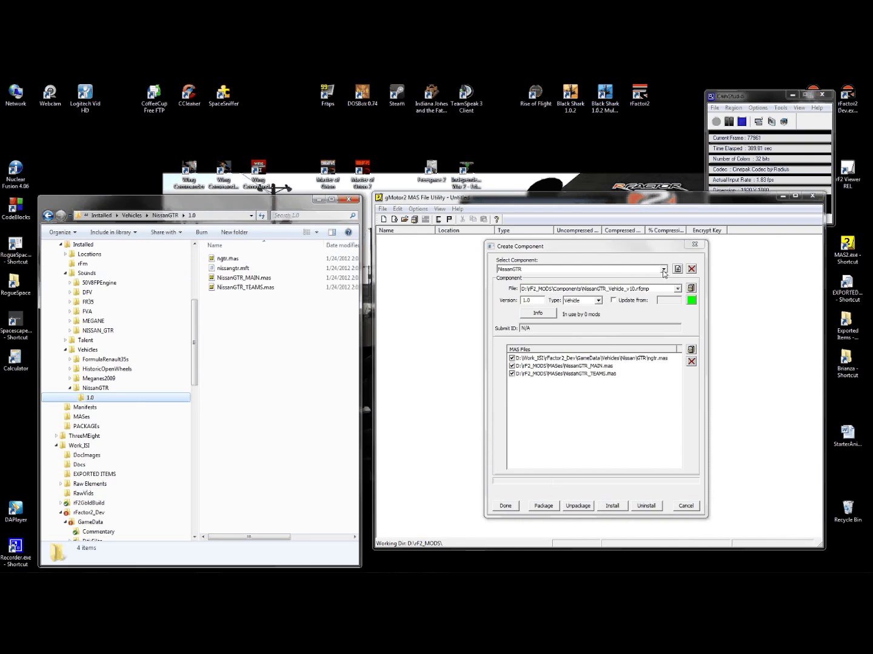
left_click(664, 270)
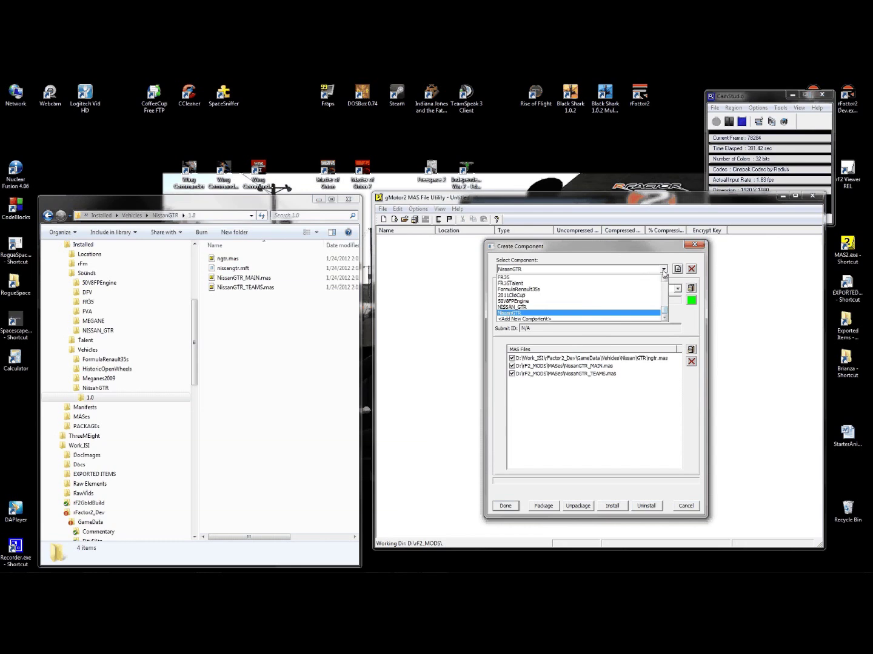
- Add a component named Nissan370zGT4 as a Vehicle type at version 1.0
left_click(539, 320)
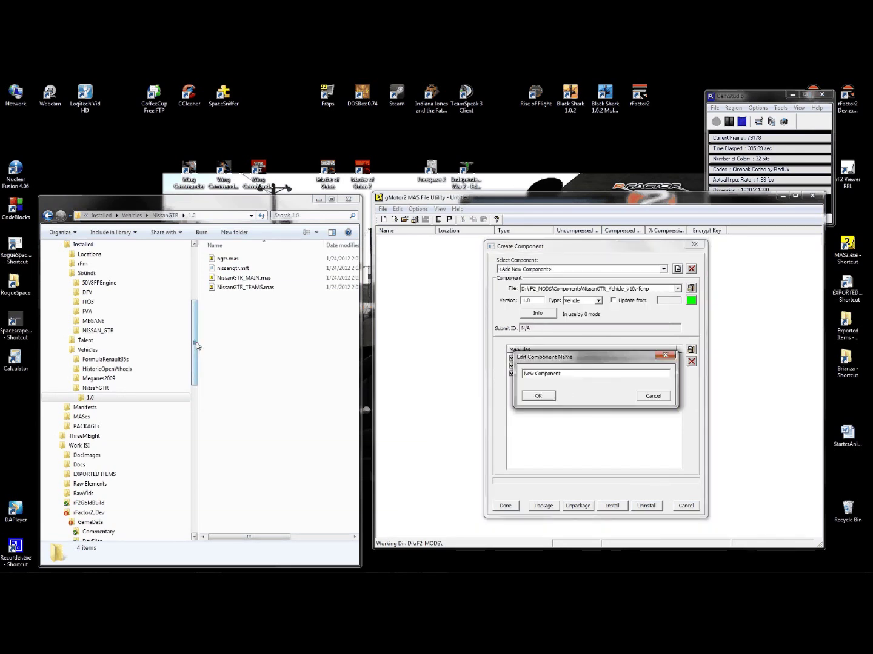
left_click_drag(561, 374, 492, 374)
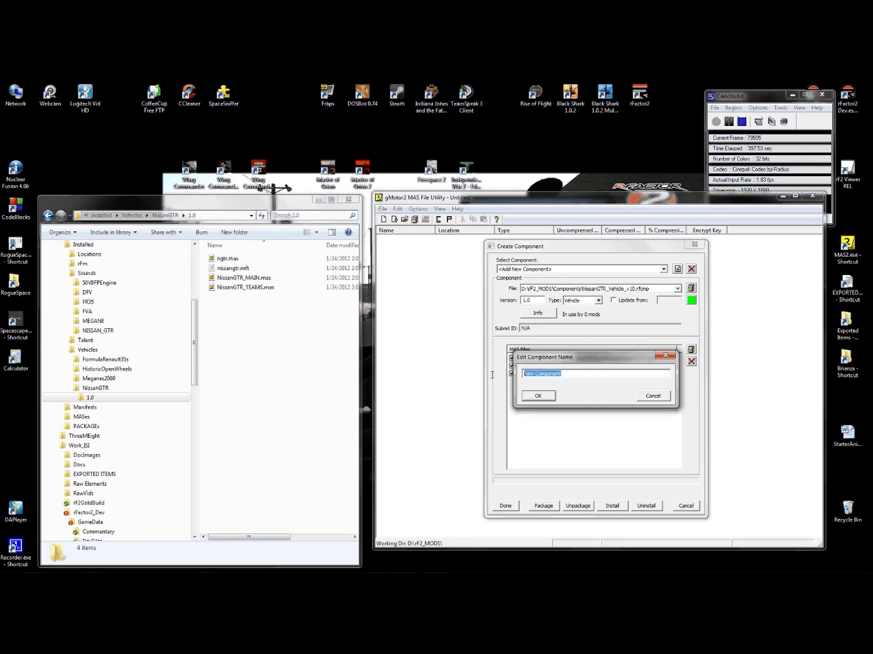
type("Nissan370zGT4")
left_click(538, 396)
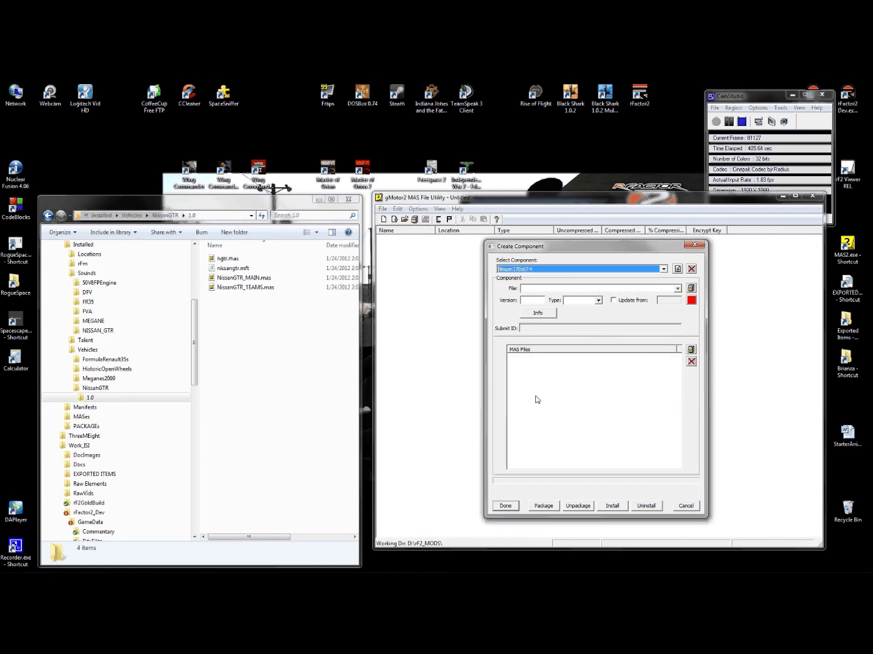
left_click(592, 300)
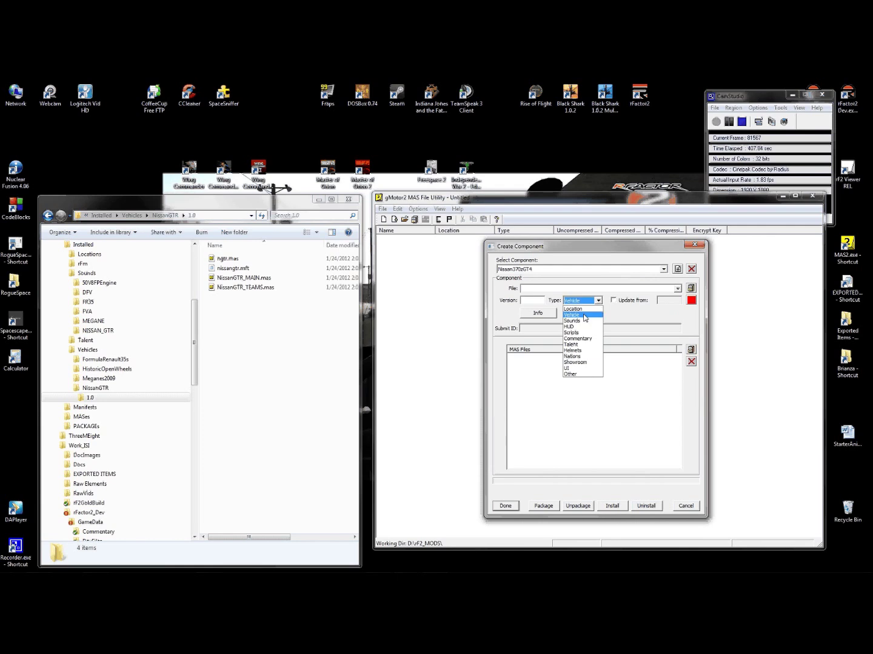
left_click(584, 315)
left_click(534, 301)
type("1.0")
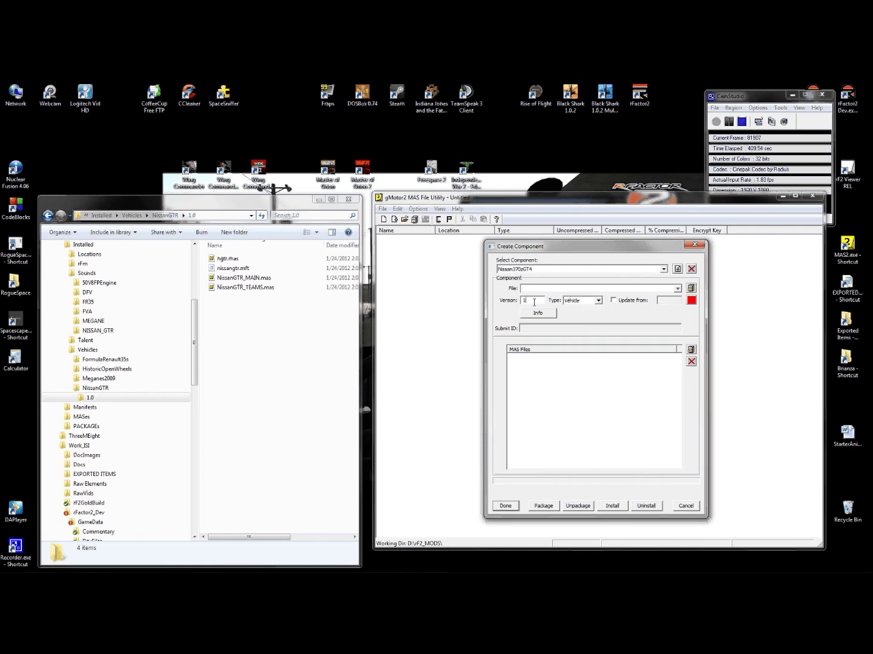
- Create Nissan370zGT4_Vehicle_v10.rfcmp in rF2_MODS\Components as its component file
left_click(691, 288)
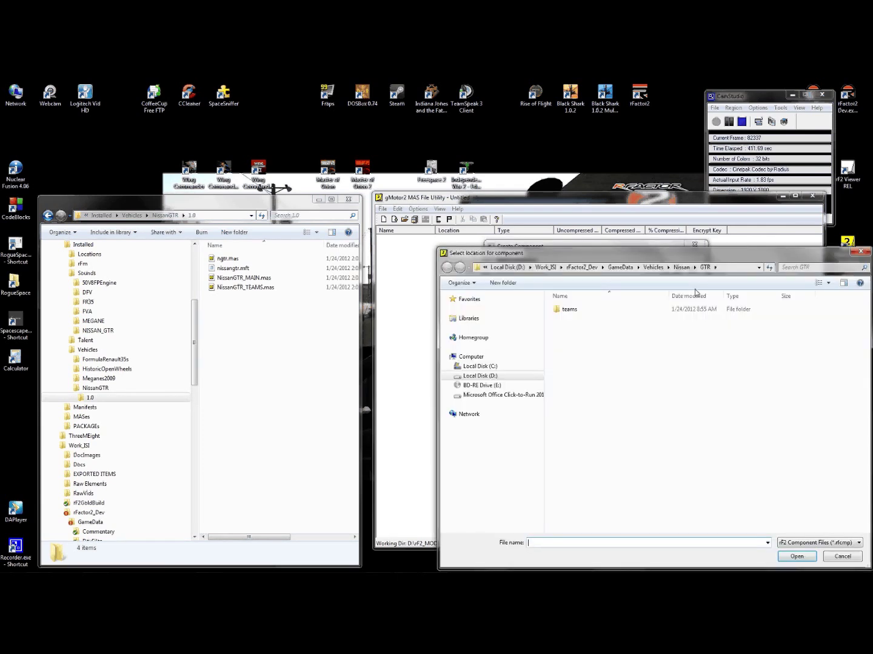
left_click(545, 267)
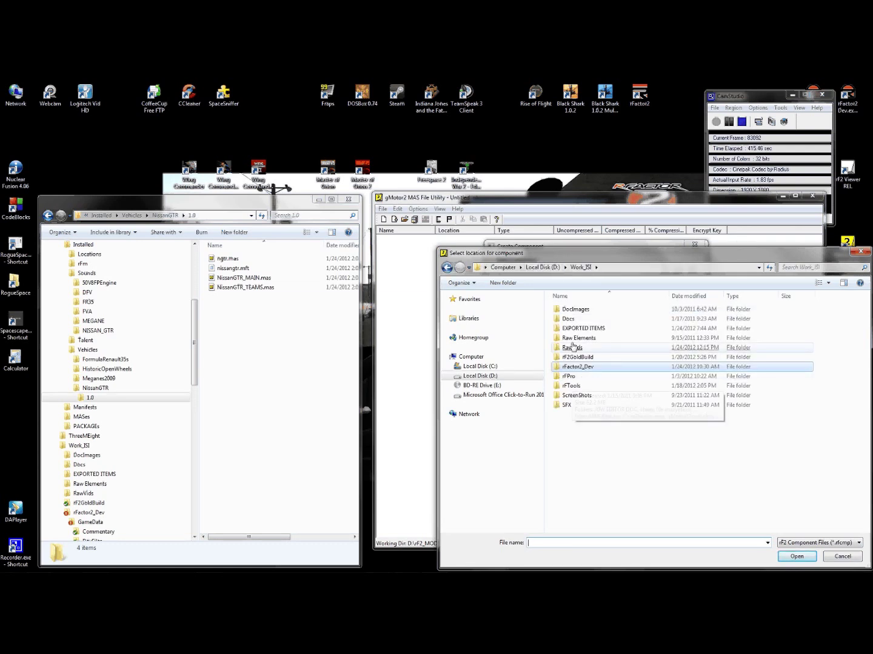
left_click(533, 269)
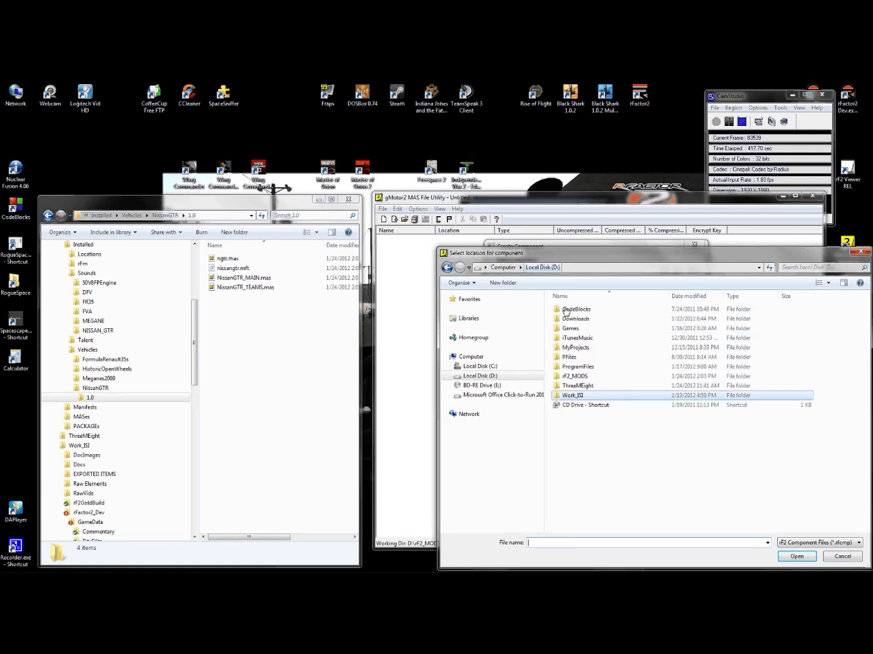
double_click(570, 376)
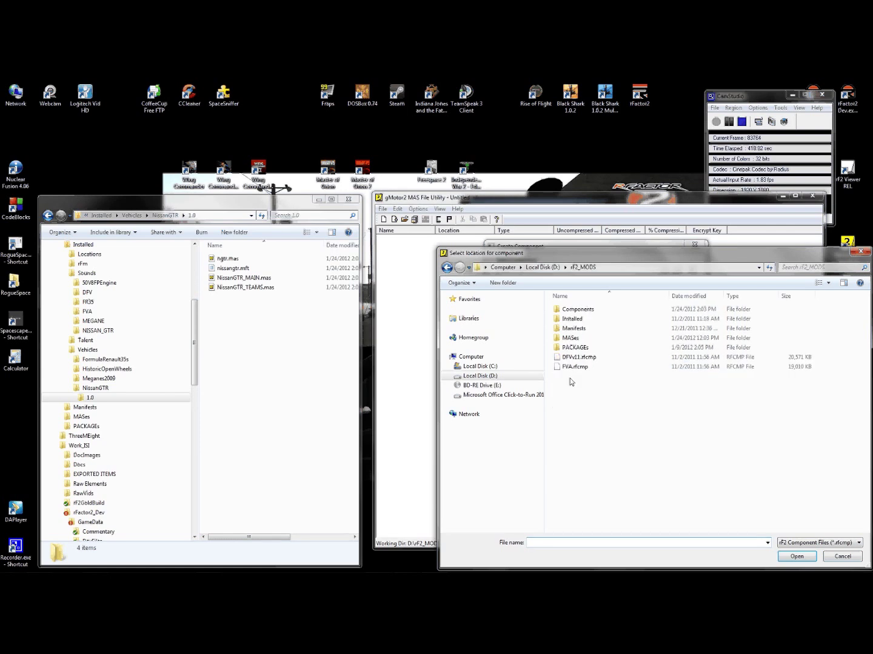
double_click(580, 310)
left_click(580, 311)
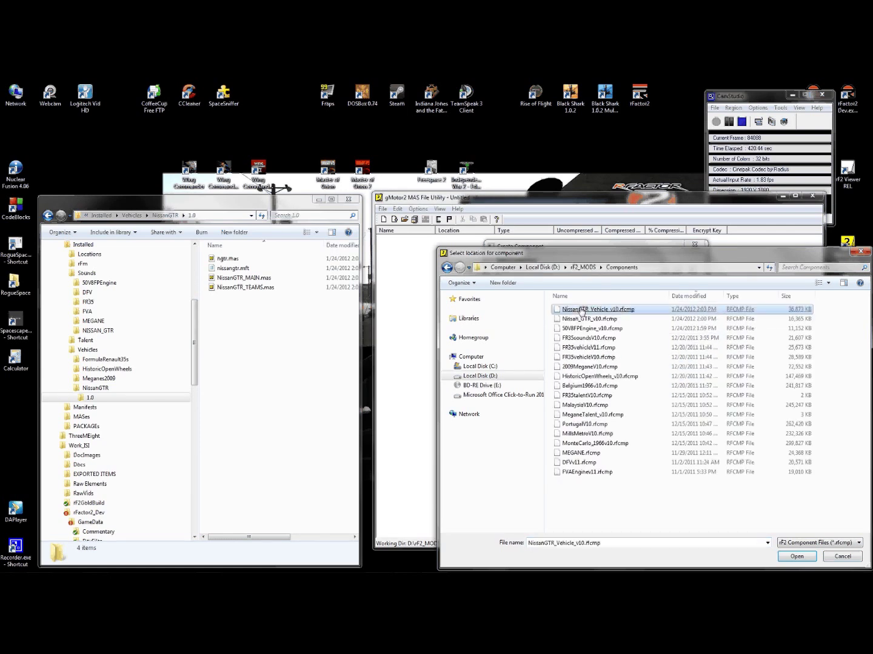
double_click(563, 543)
left_click_drag(543, 543, 554, 545)
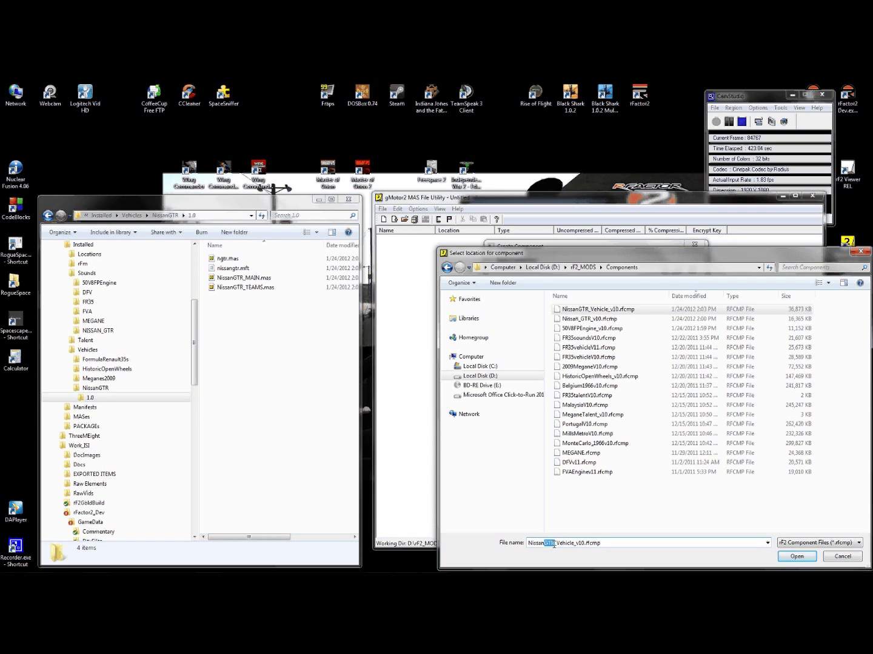
type("370Z")
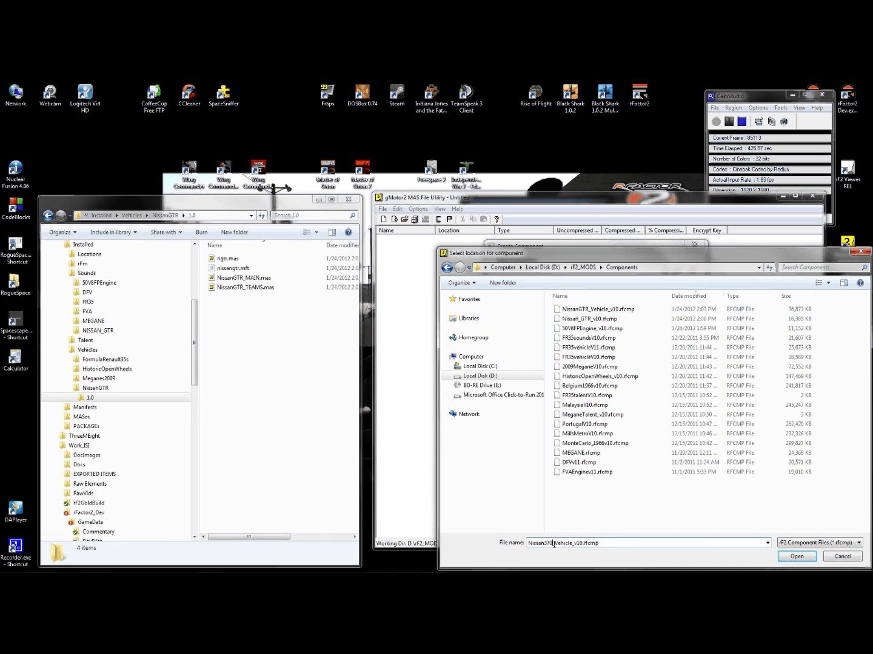
type("GT4")
key("Return")
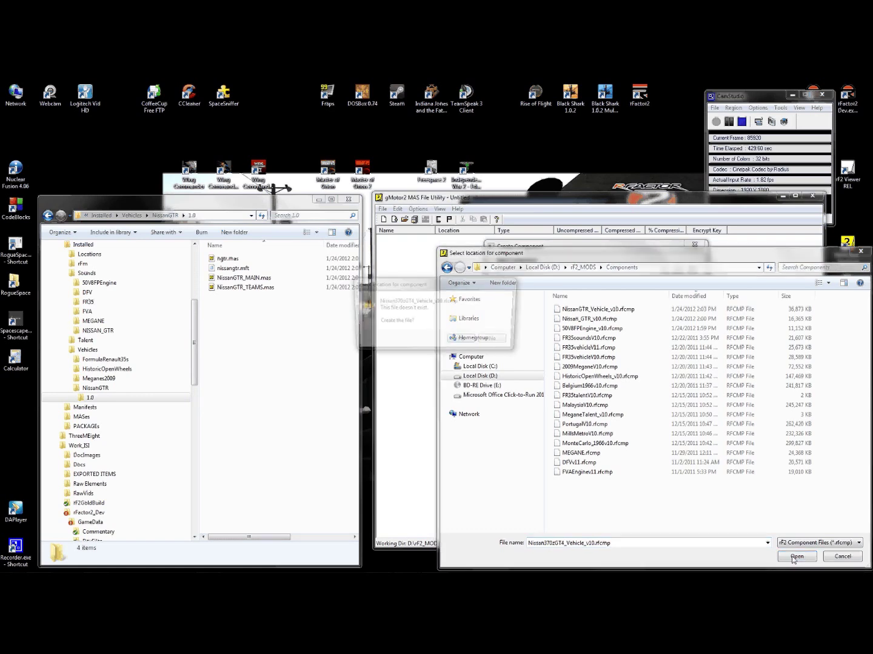
left_click(464, 341)
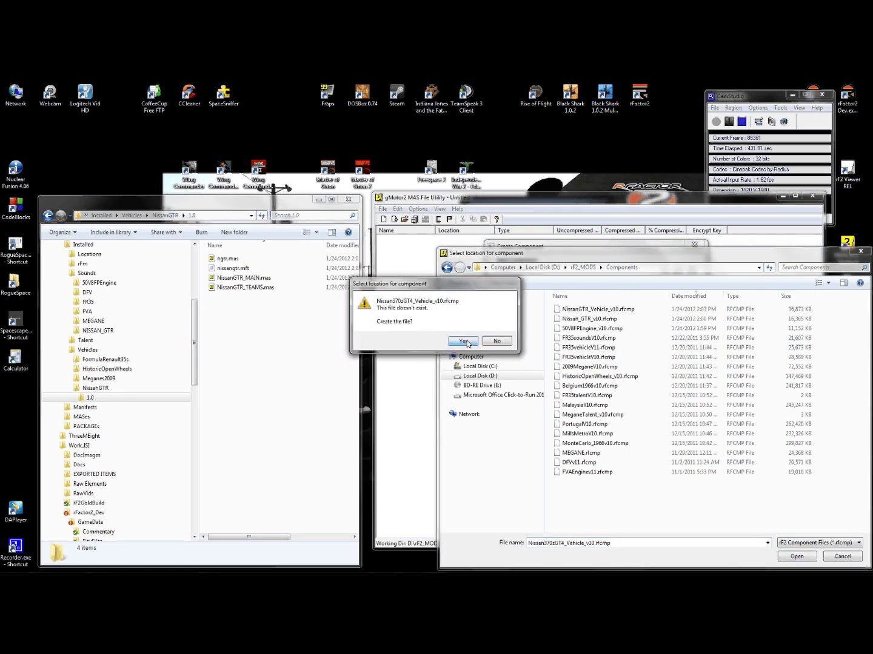
left_click(464, 341)
- Add 370z_TEAMS.mas and 370z_MAIN.mas to the Nissan370zGT4 component's MAS files
left_click(639, 371)
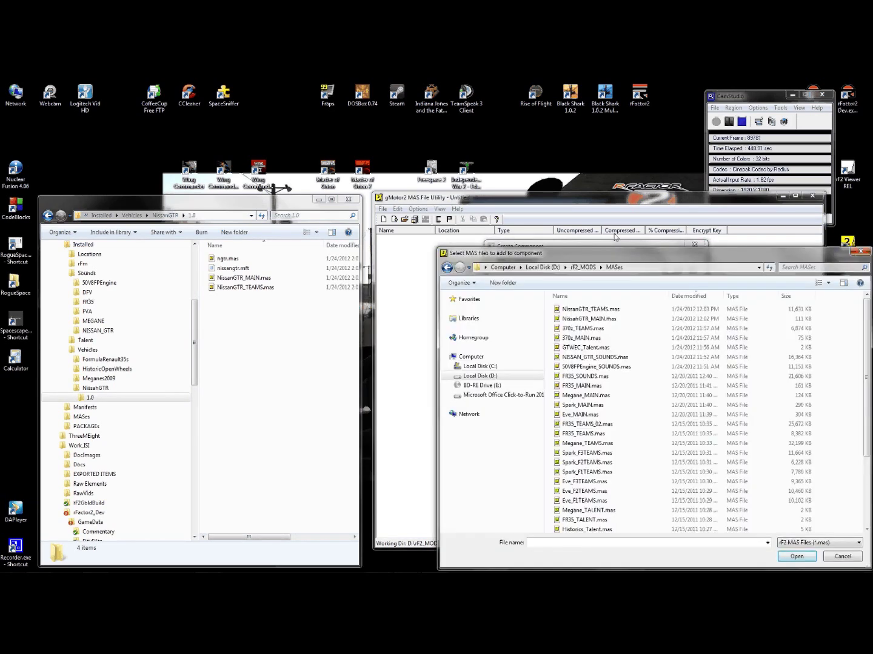
left_click(584, 329)
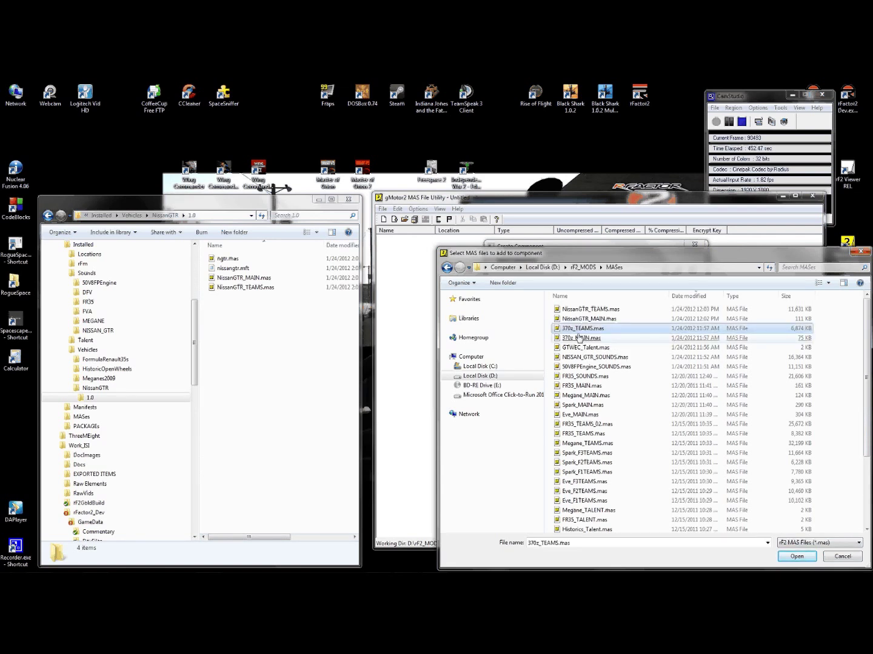
left_click(573, 338, "ctrl")
left_click(796, 557)
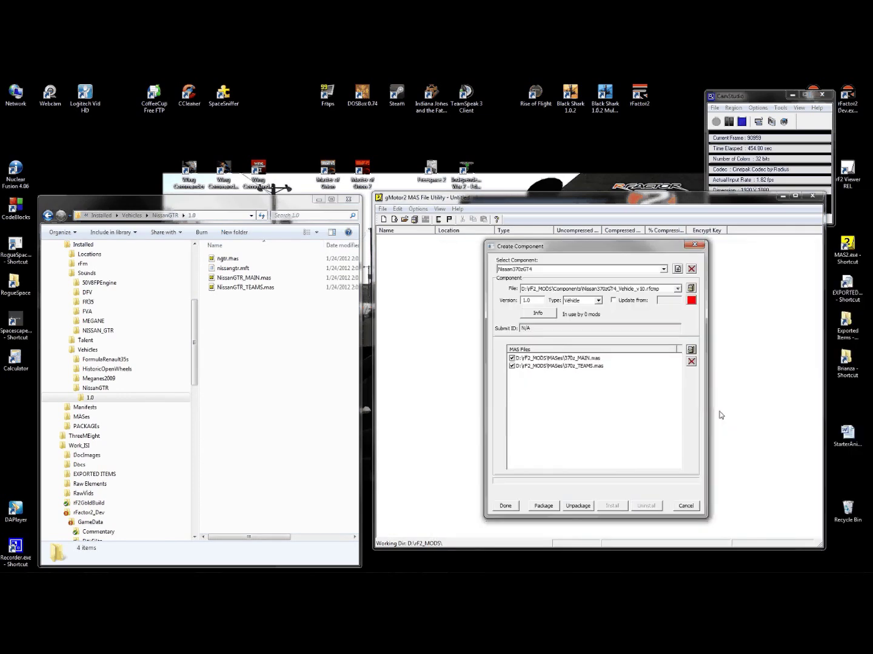
left_click(736, 125)
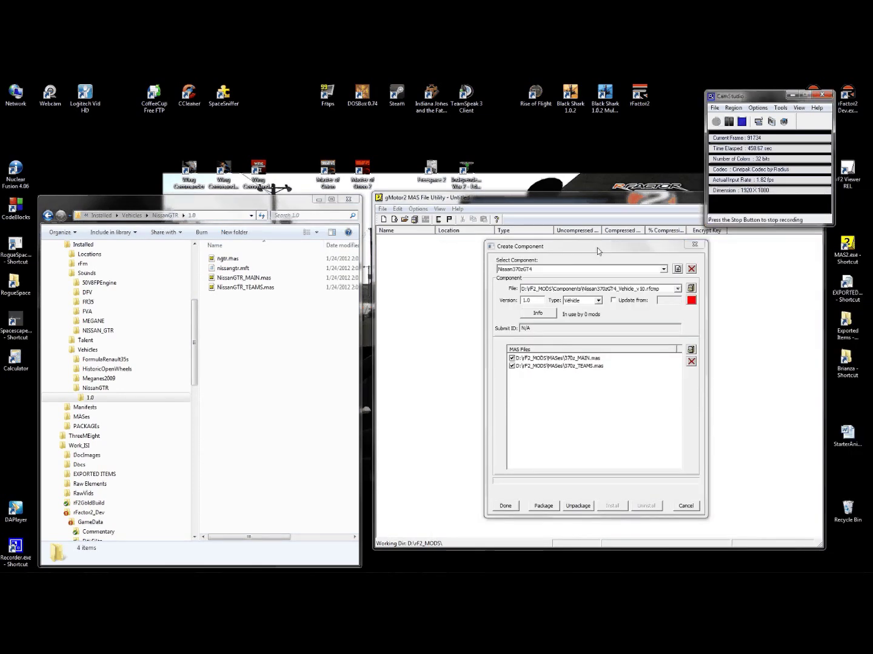
- Add 370z.mas from D:\Work_ISI\rFactor2_Dev\GameData\Vehicles\Nissan\370z to the component
left_click(691, 349)
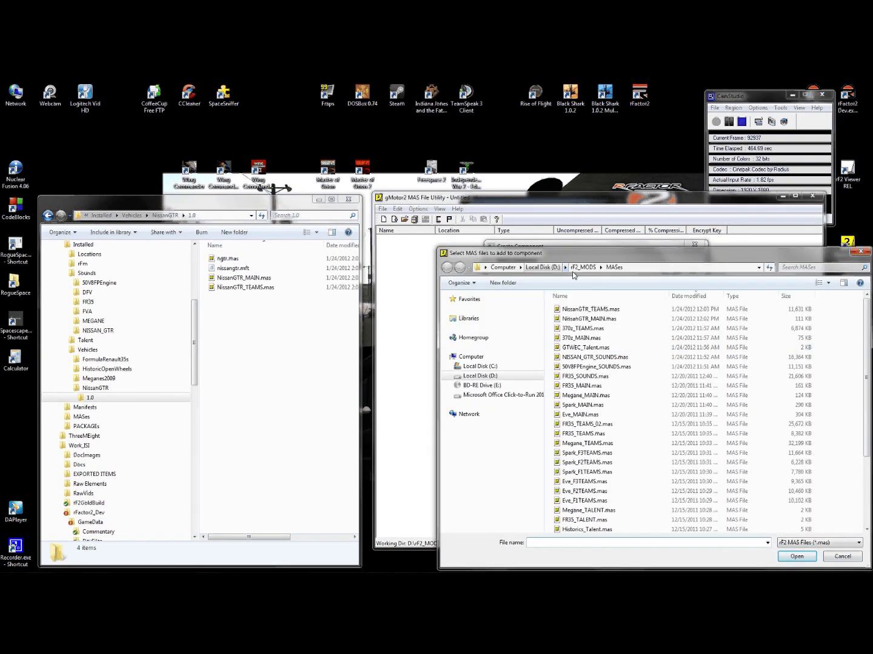
left_click(543, 267)
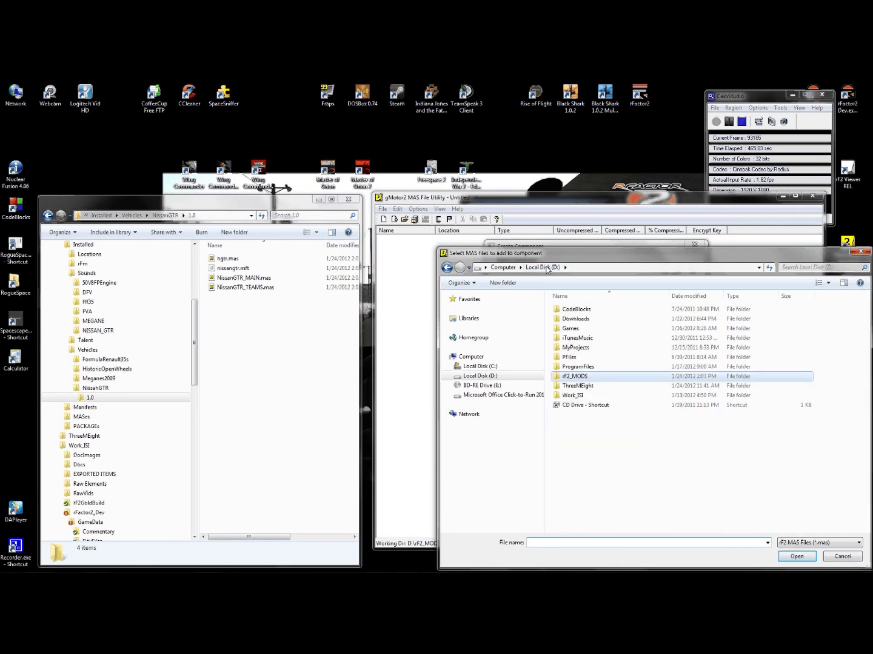
double_click(567, 395)
double_click(589, 370)
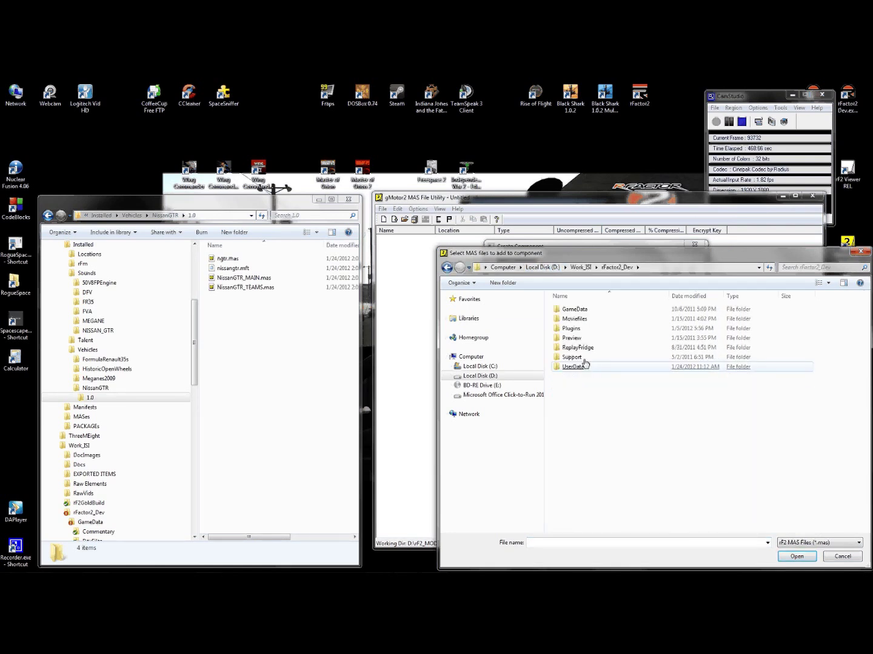
double_click(573, 309)
double_click(571, 435)
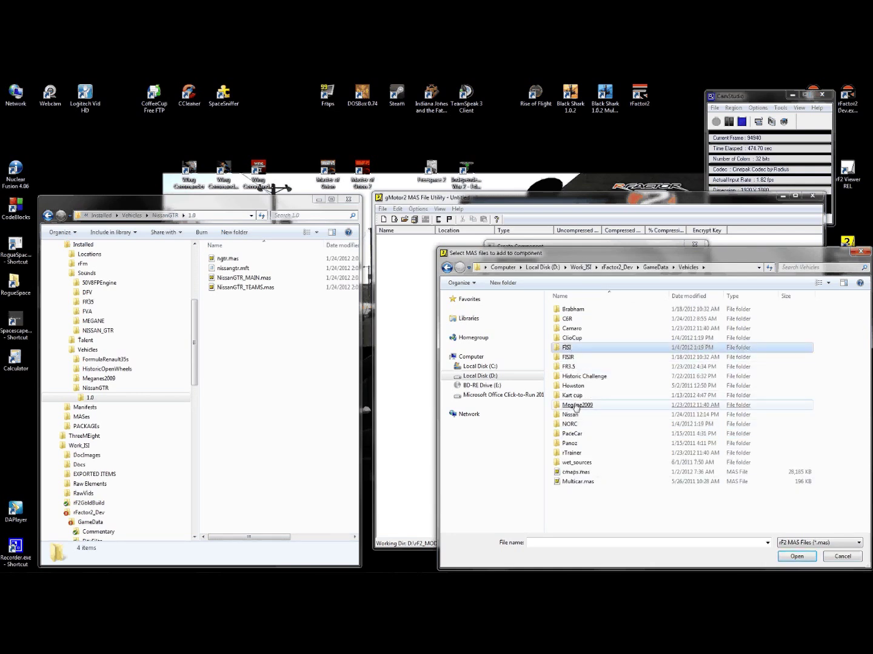
double_click(570, 415)
double_click(566, 310)
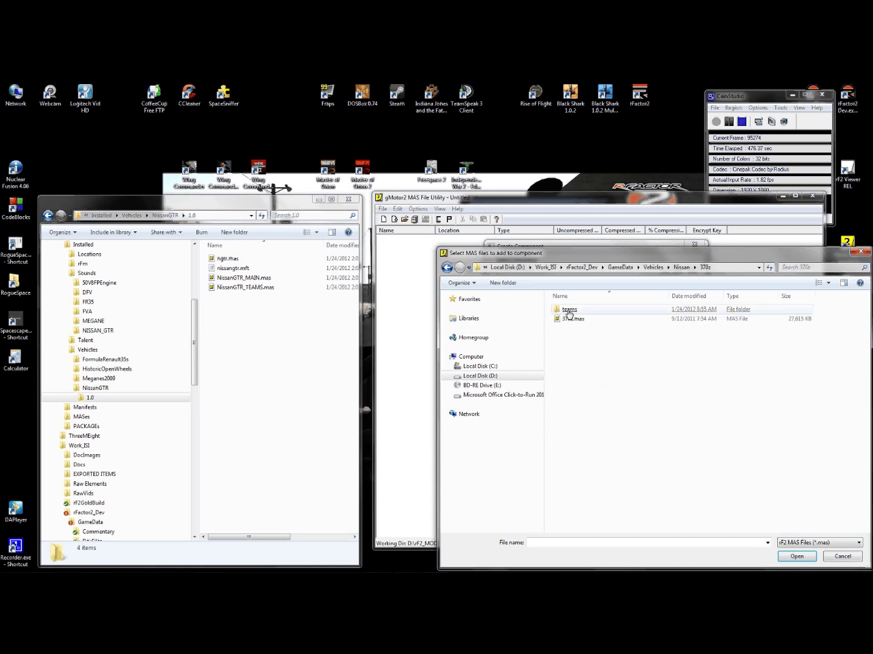
double_click(601, 318)
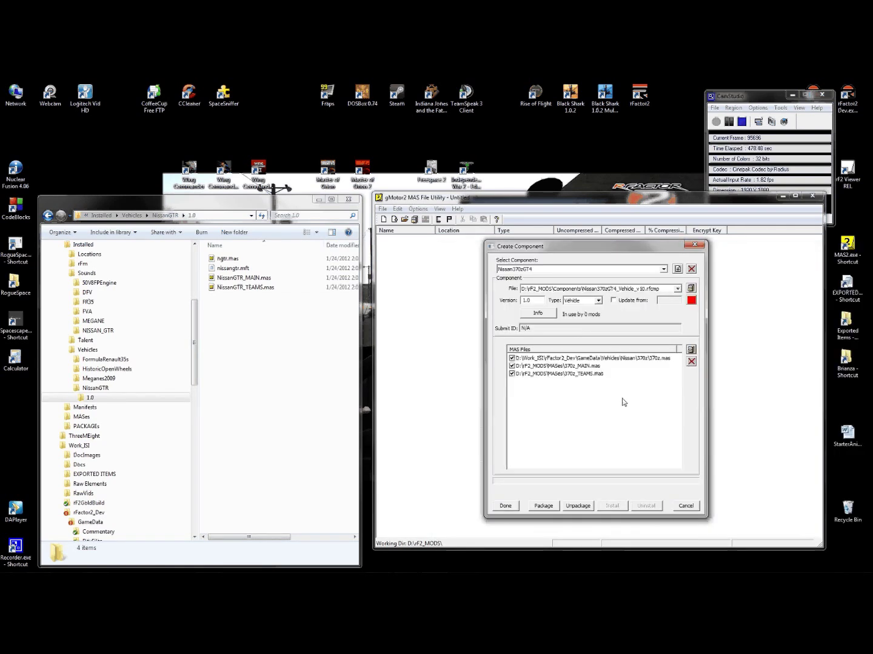
- Package and install Nissan370zGT4, then show it and collapse NissanGTR in Explorer's tree
left_click(553, 506)
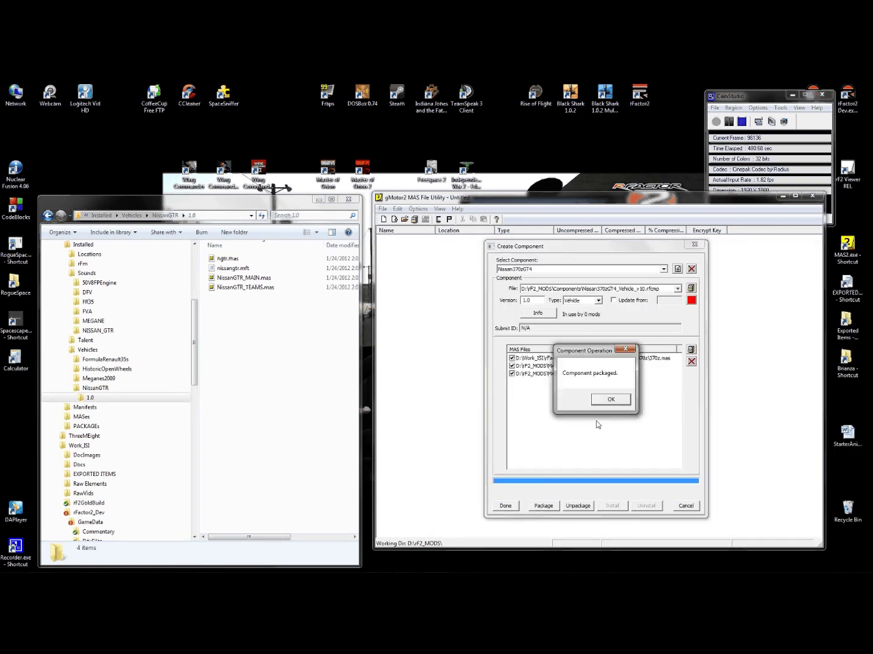
left_click(608, 400)
left_click(612, 505)
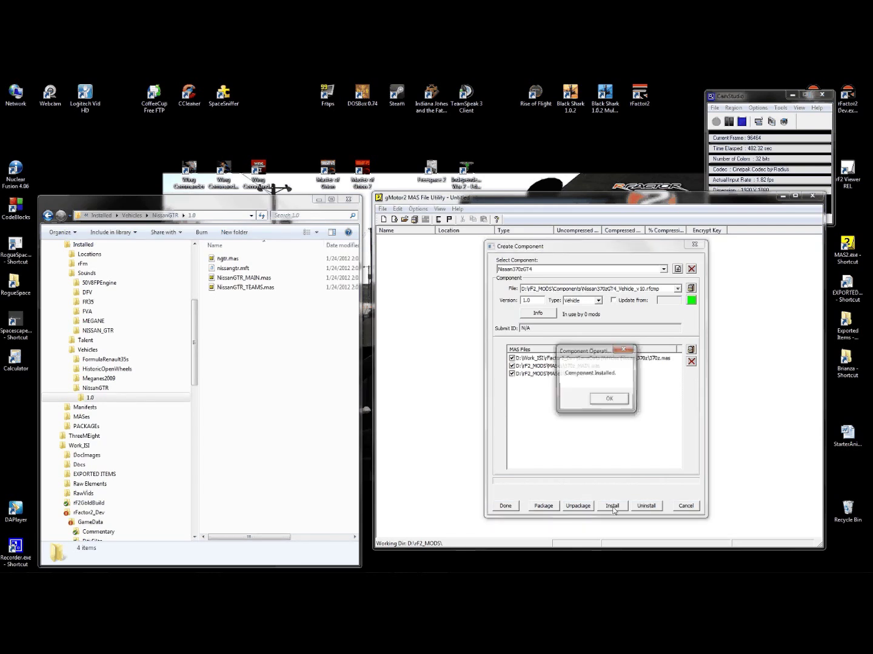
left_click(609, 399)
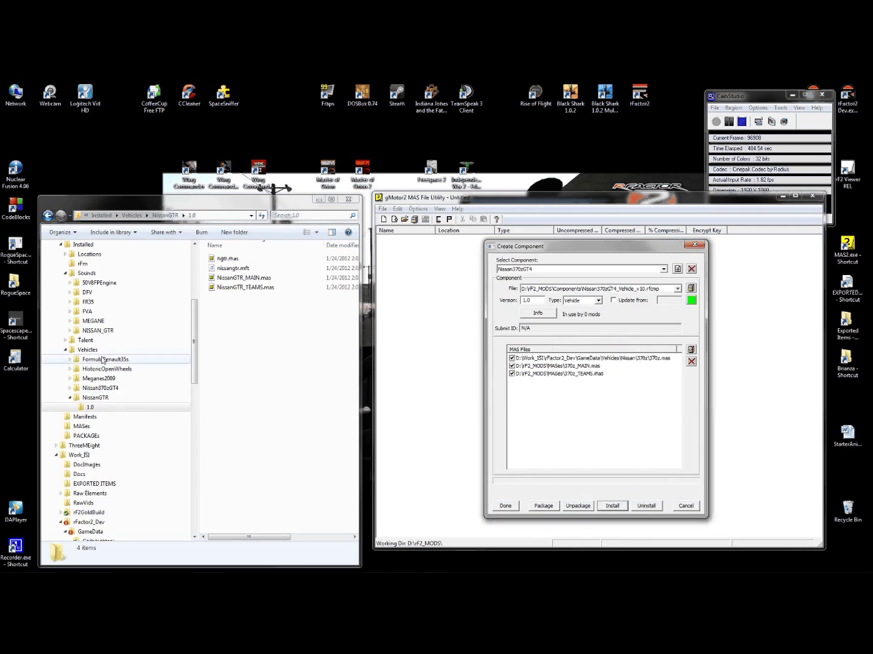
left_click(71, 400)
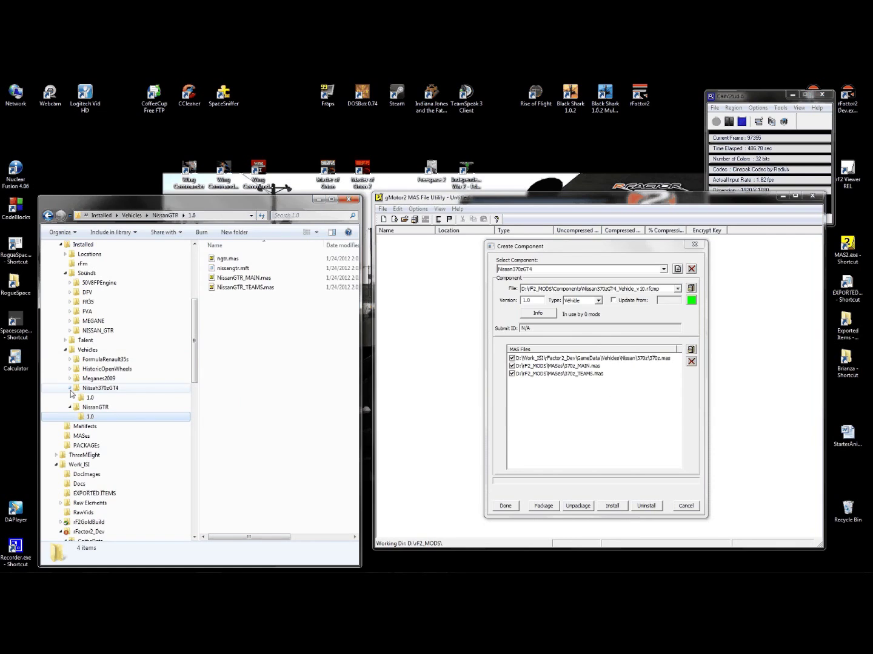
left_click(71, 399)
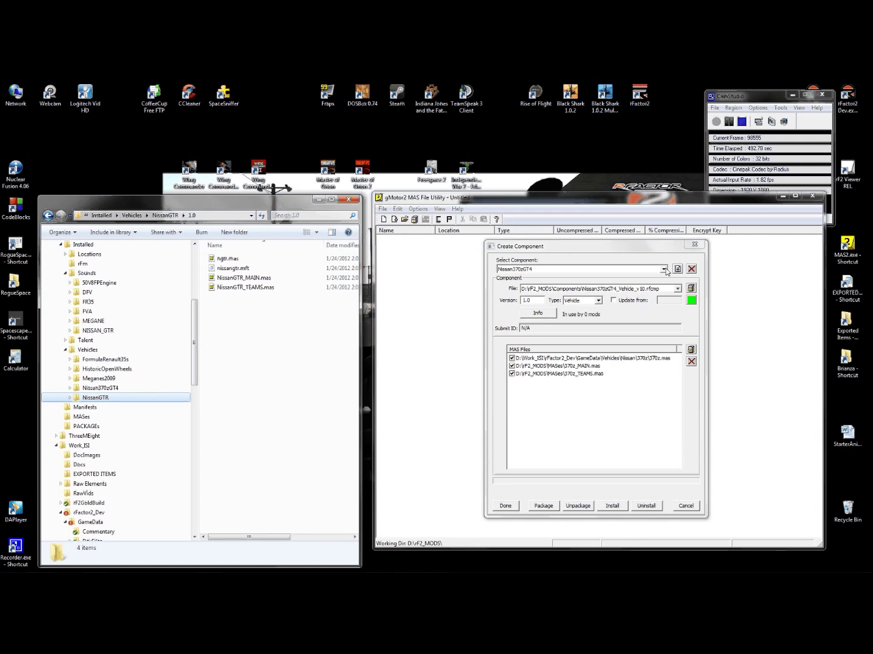
- Add a new component named GTWEC_Talent from the Select Component list
left_click(664, 269)
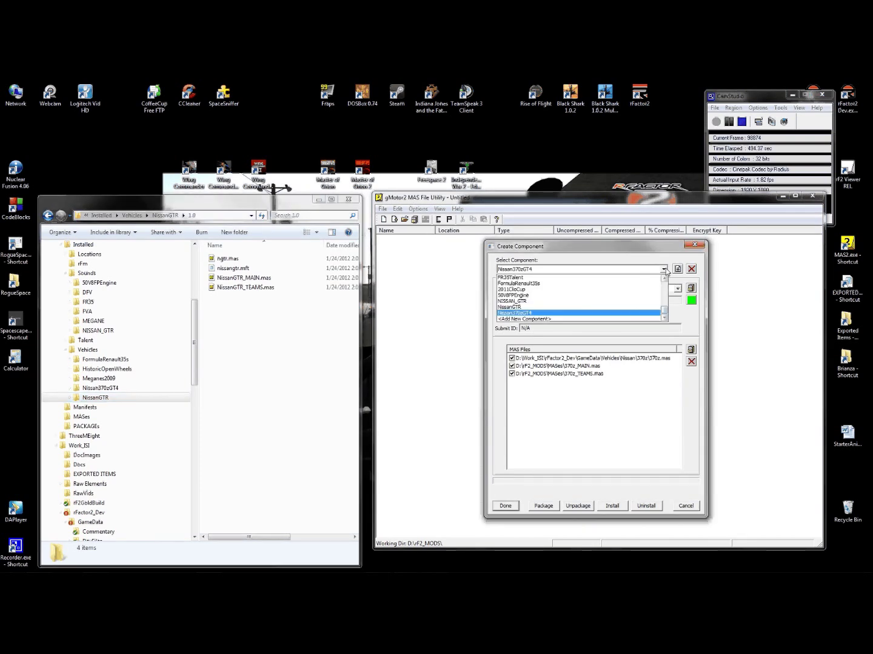
left_click(530, 319)
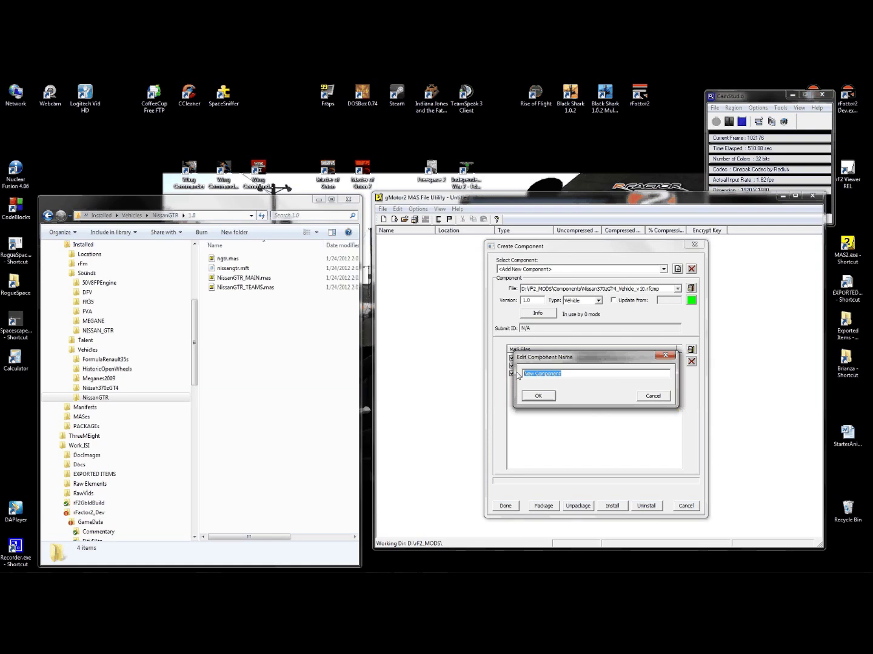
type("GTWEC")
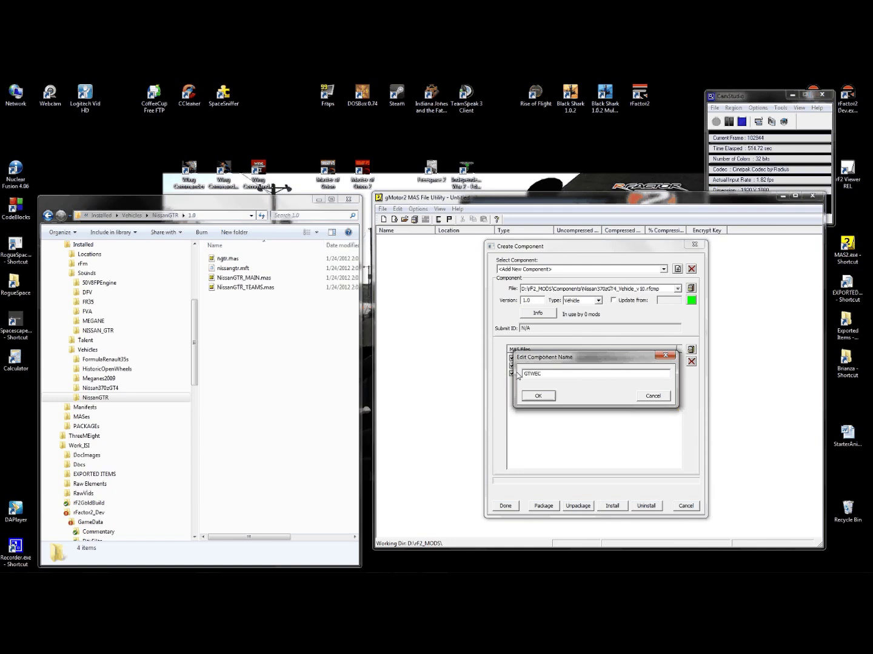
type("_Talent")
left_click(530, 393)
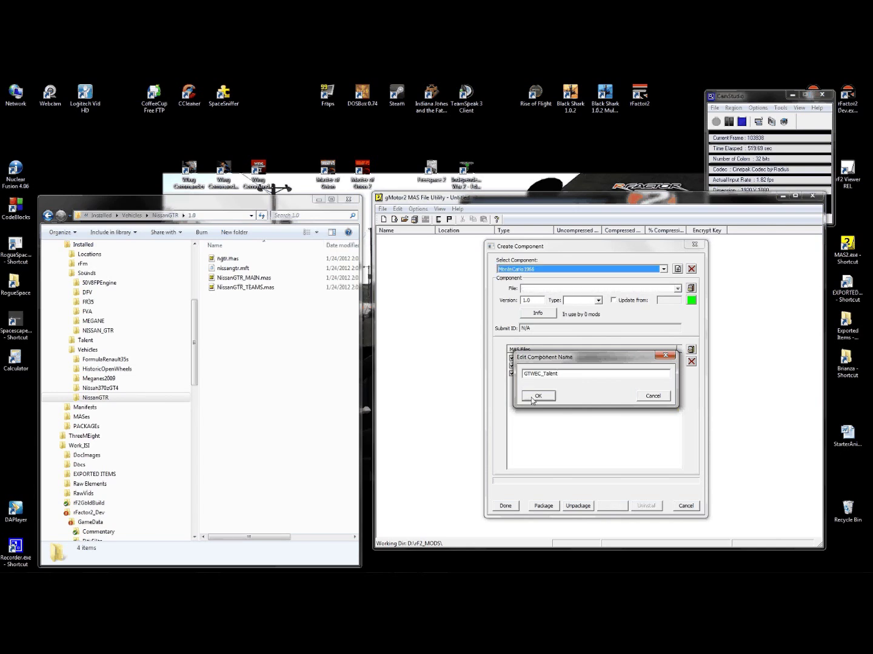
- Create GTWEC_Talentv10.rfcmp in D:\rF2_MODS\Components as the component's file
left_click(689, 289)
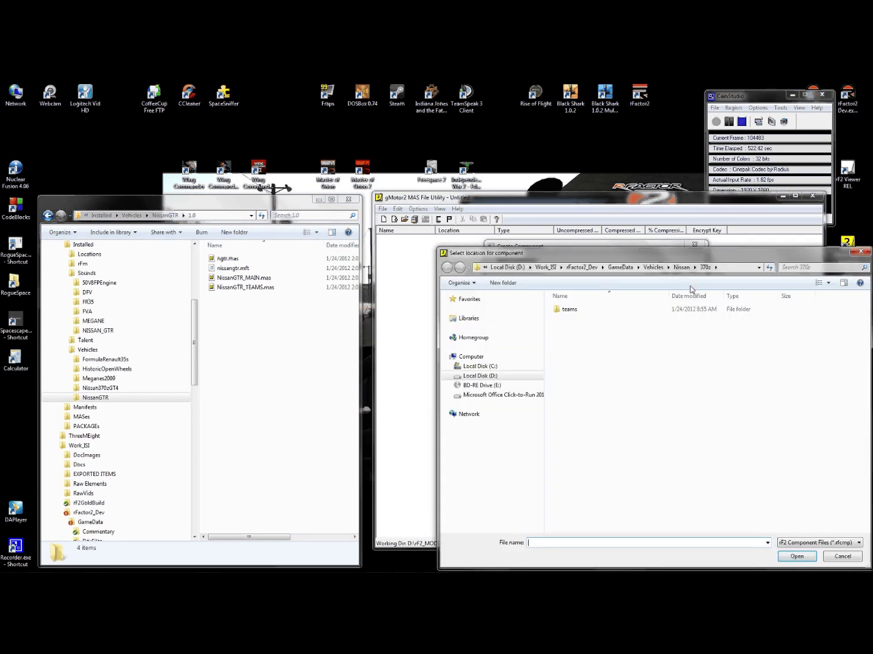
left_click(507, 268)
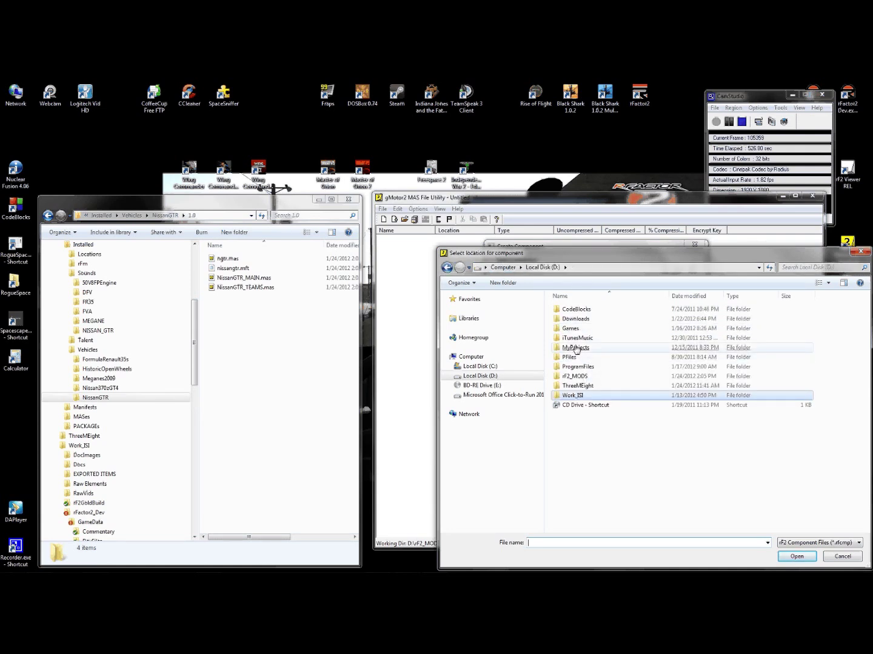
double_click(573, 377)
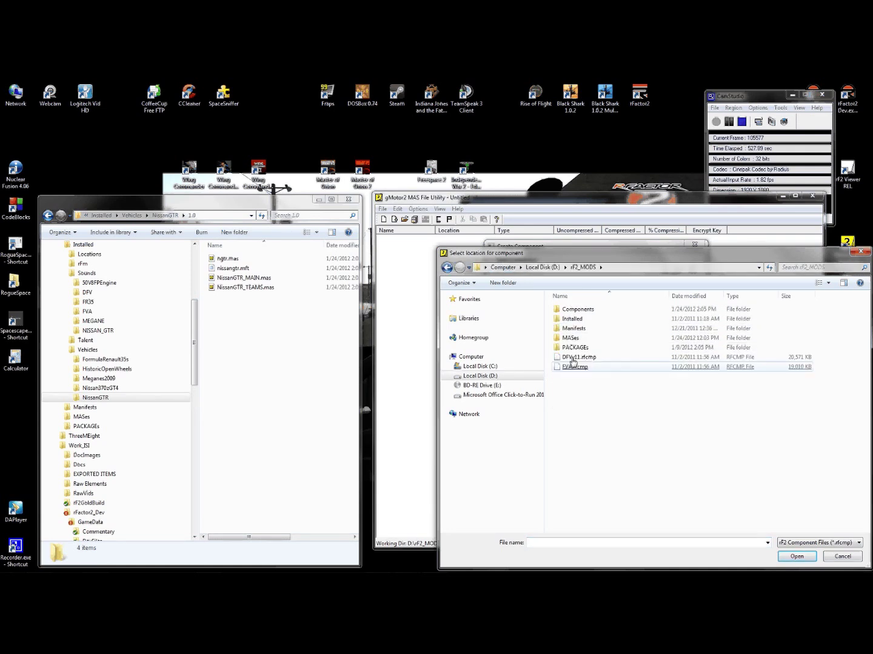
double_click(577, 310)
left_click(540, 543)
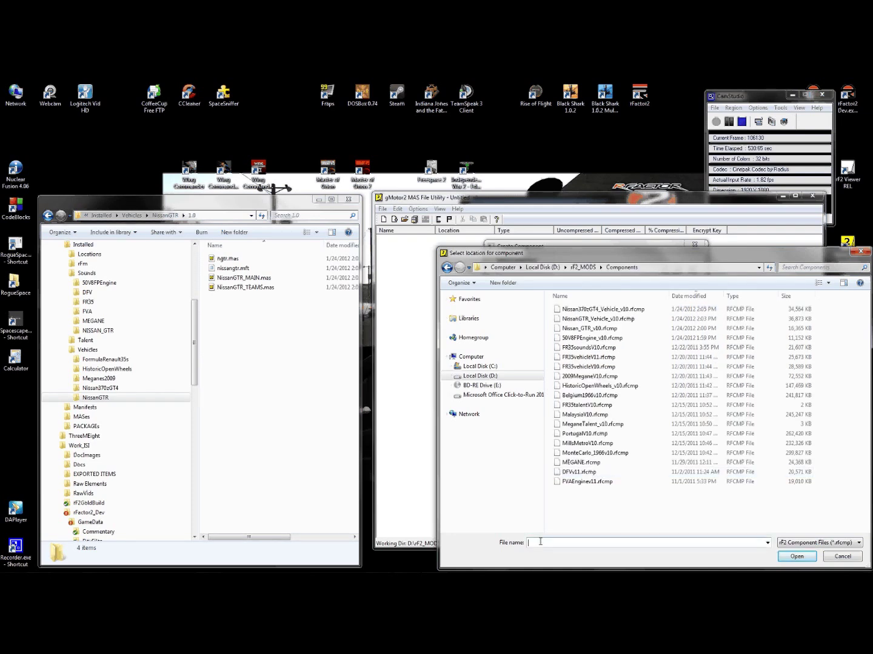
type("G")
type("TW-C")
type("_Talen")
type("tv10")
left_click(796, 556)
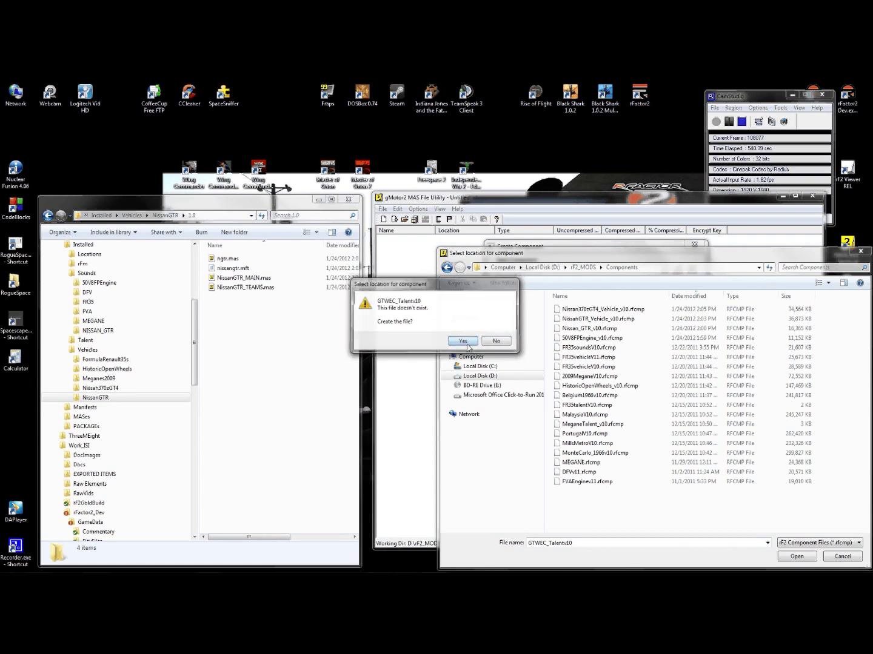
left_click(463, 342)
left_click(599, 300)
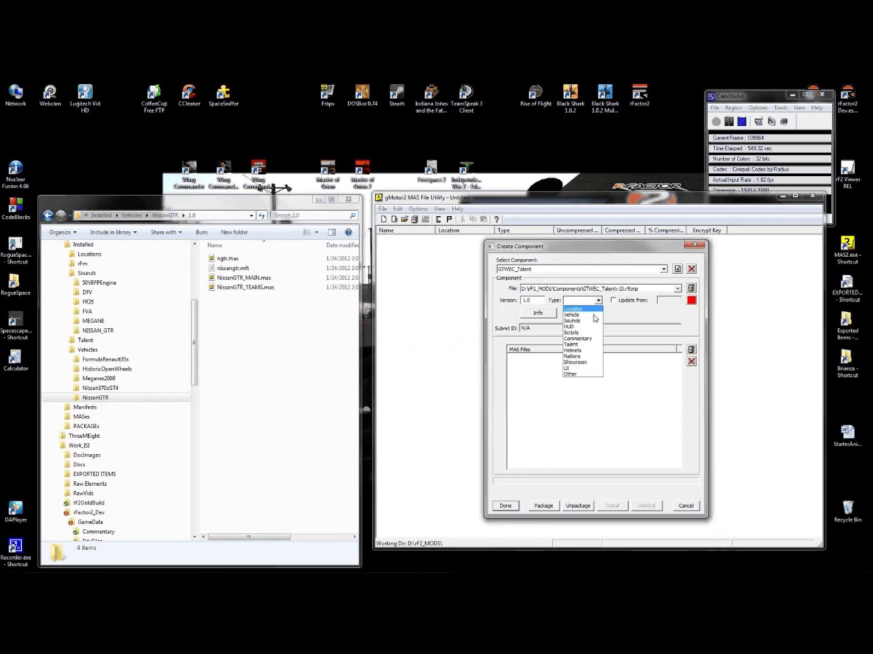
- Set the type to Talent and add GTWEC_Talent.mas from rF2_MODS\MASes
left_click(580, 345)
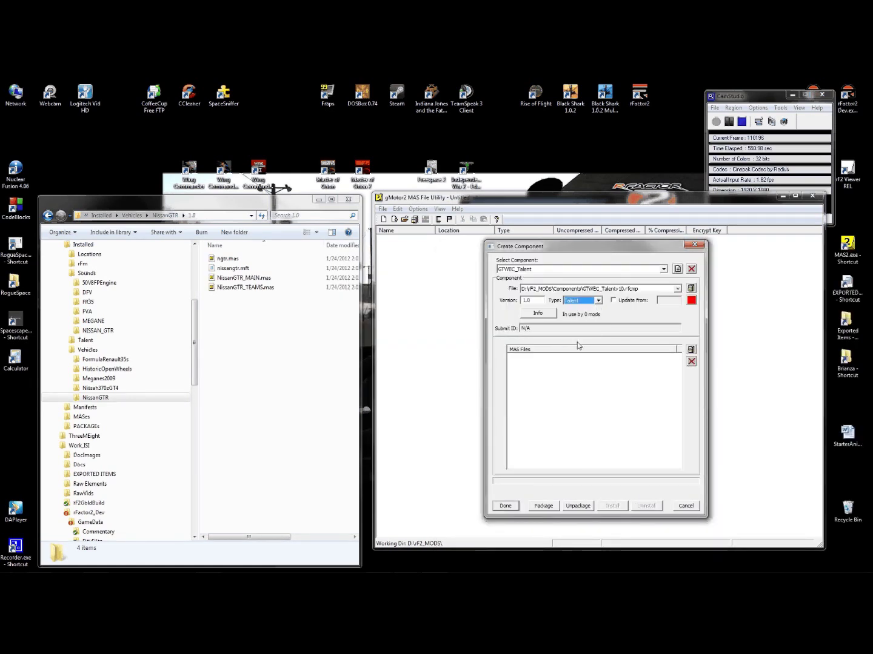
left_click(581, 348)
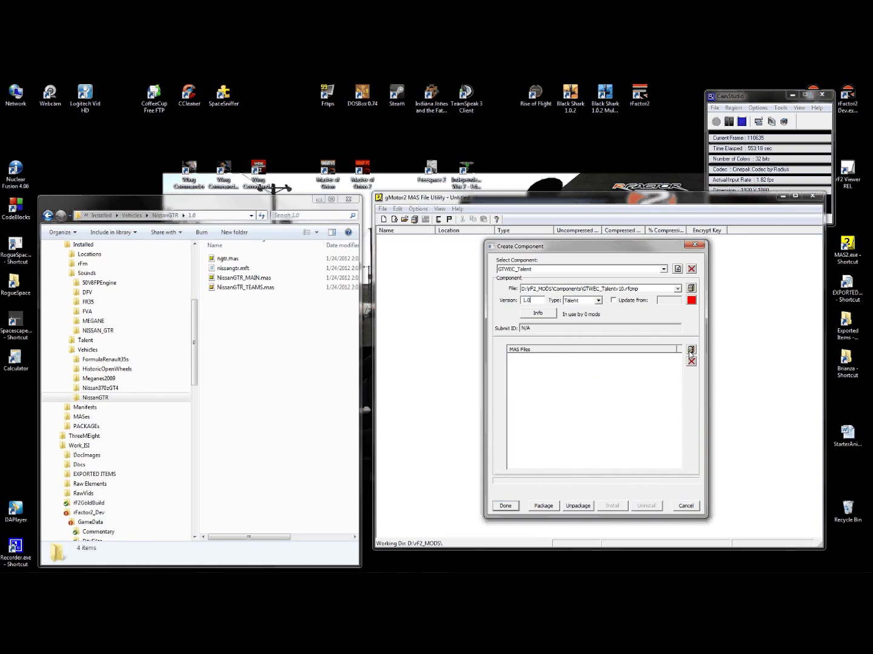
left_click(691, 350)
left_click(583, 268)
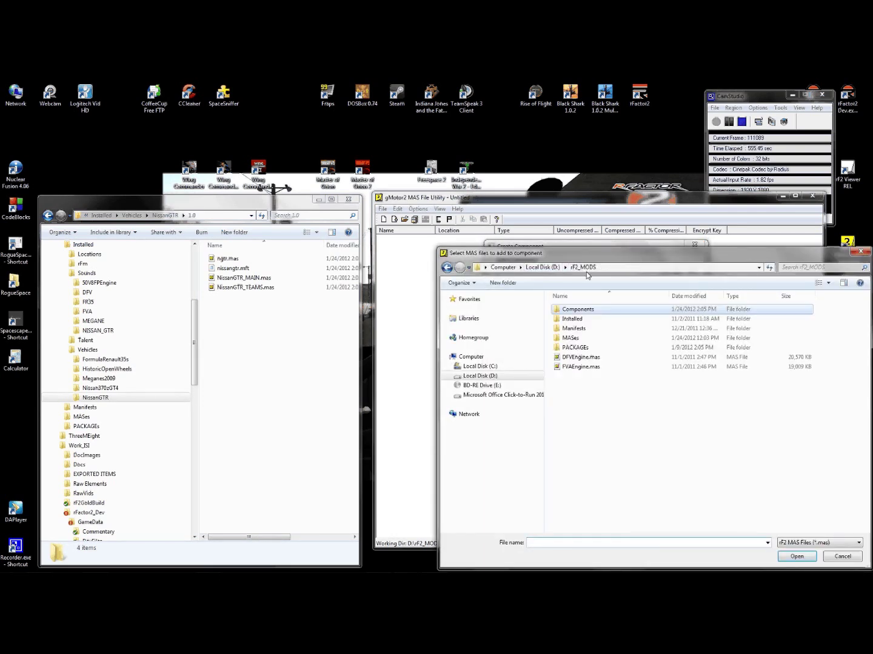
double_click(572, 337)
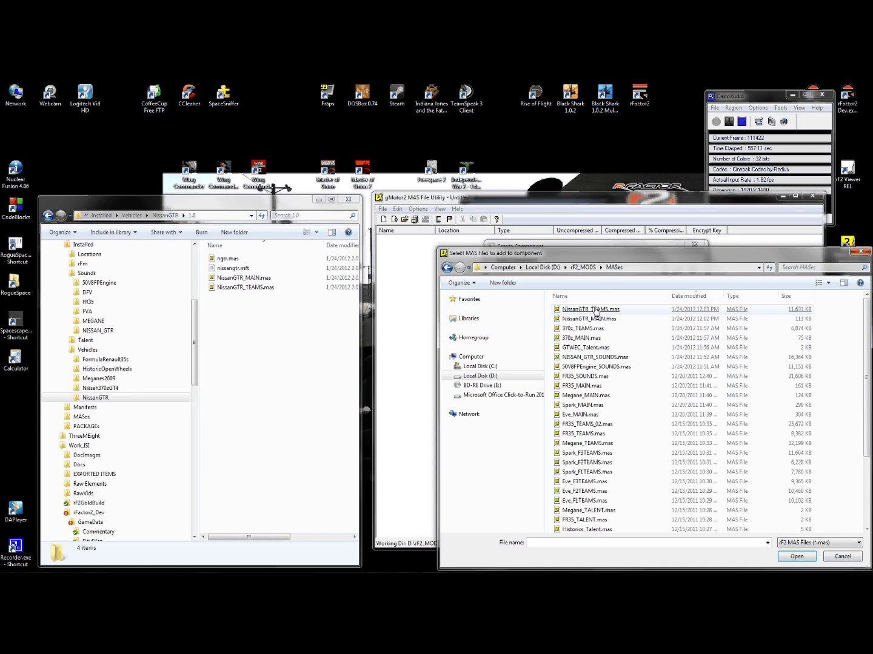
double_click(571, 349)
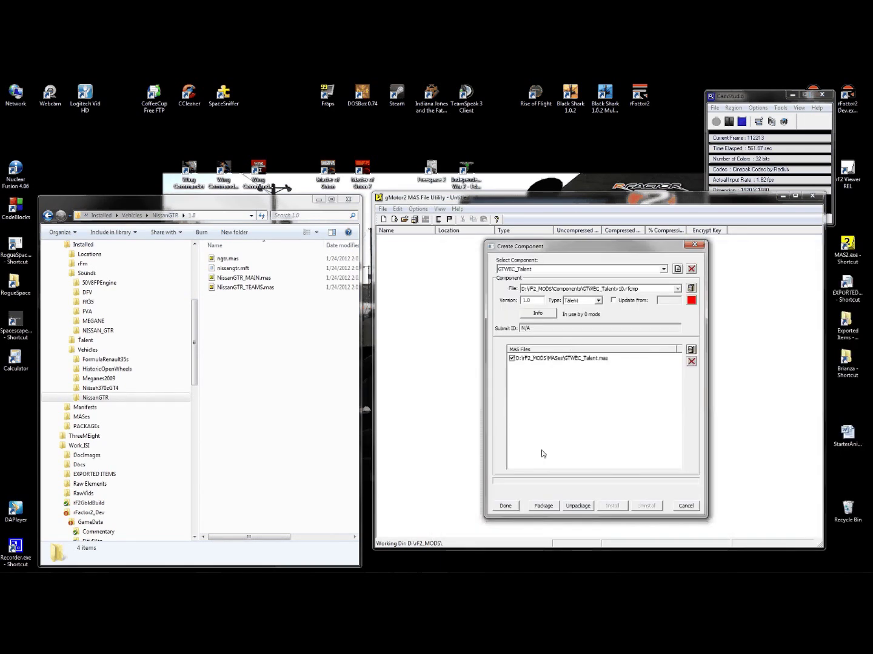
- Package and install GTWEC_Talent, then expand Installed\Talent in Explorer
left_click(543, 506)
left_click(611, 399)
left_click(612, 506)
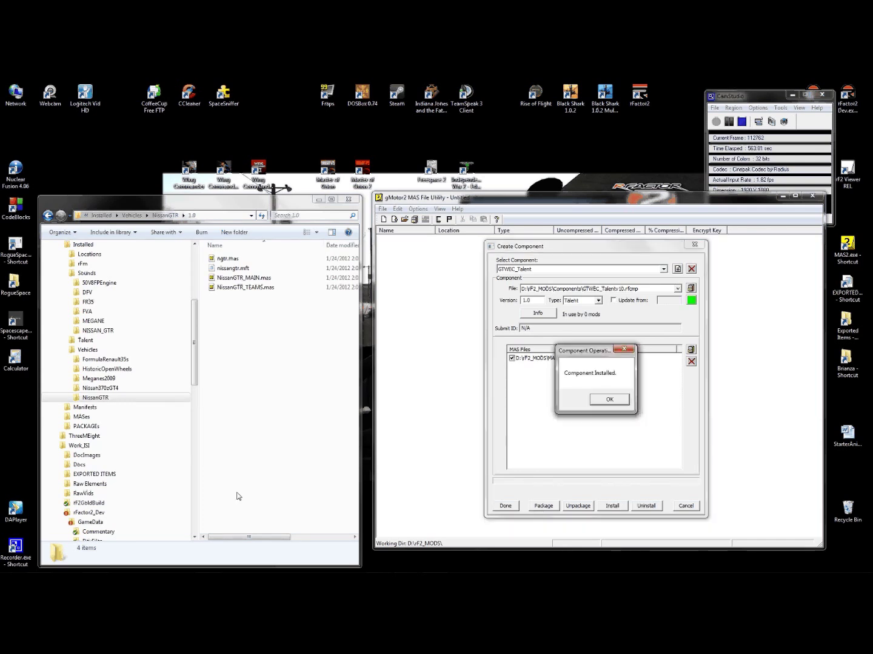
left_click(598, 402)
left_click(67, 341)
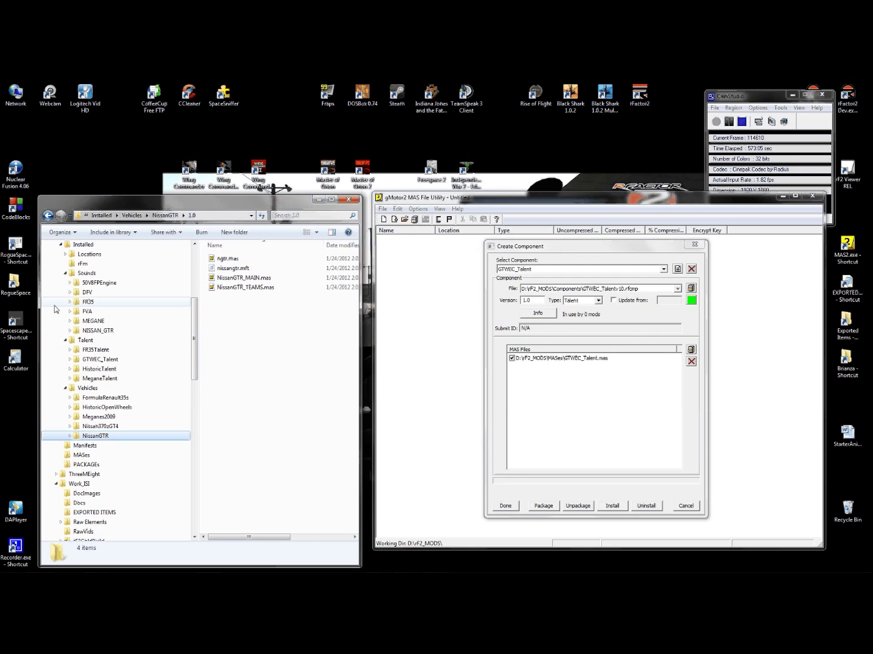
- Collapse Talent, Vehicles and Sounds and expand Locations in Explorer's installed-mods tree
left_click(65, 341)
left_click(67, 350)
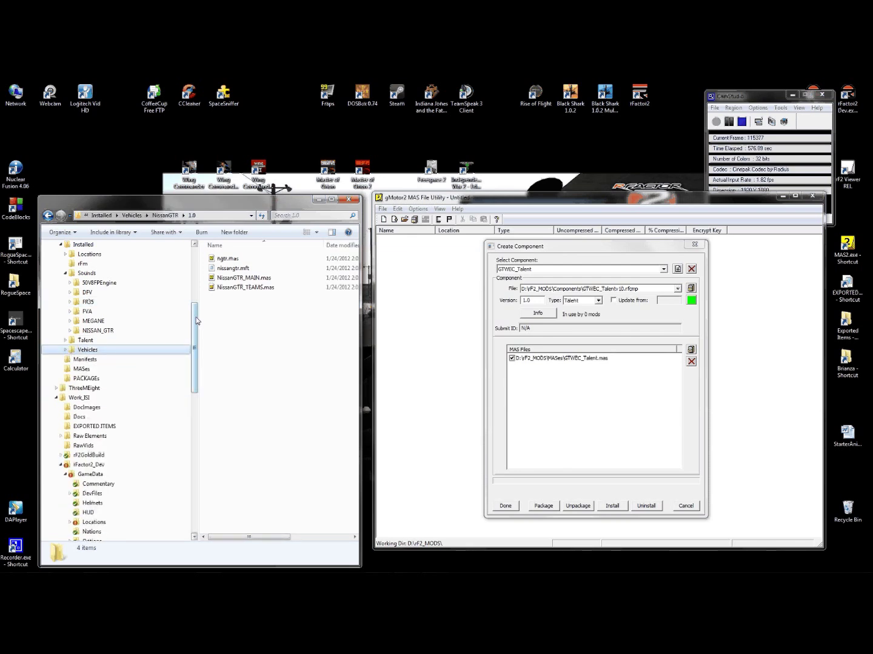
scroll(197, 321, "up", 1)
left_click(66, 283)
left_click(66, 350)
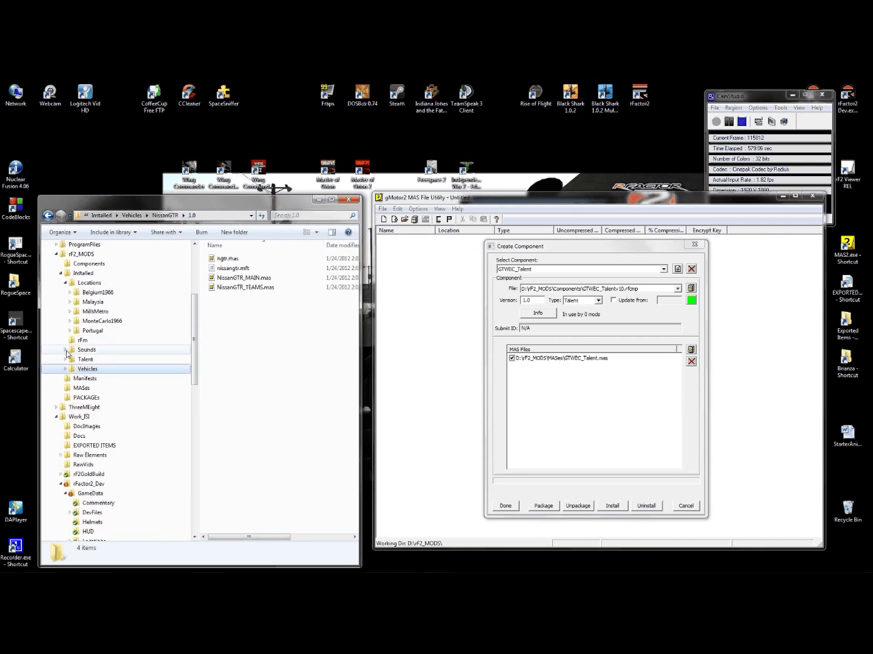
left_click_drag(195, 320, 195, 316)
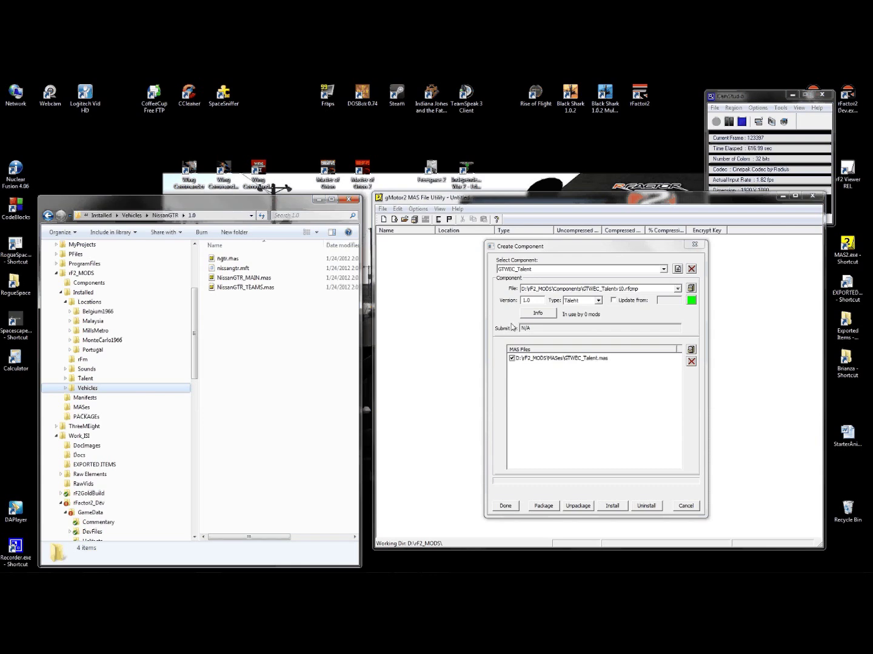
- Add a new component named PalmBeach
left_click(663, 269)
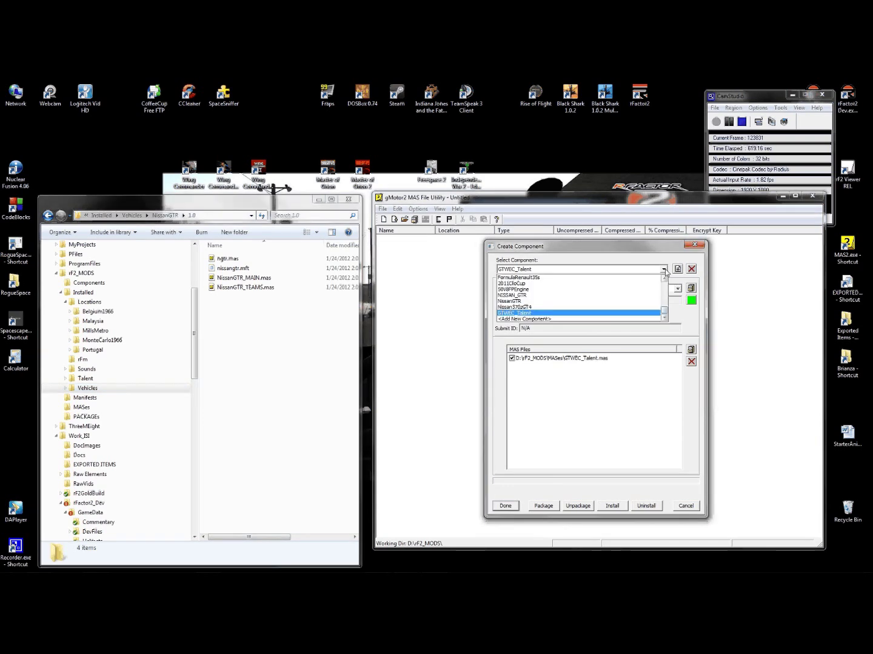
left_click(547, 319)
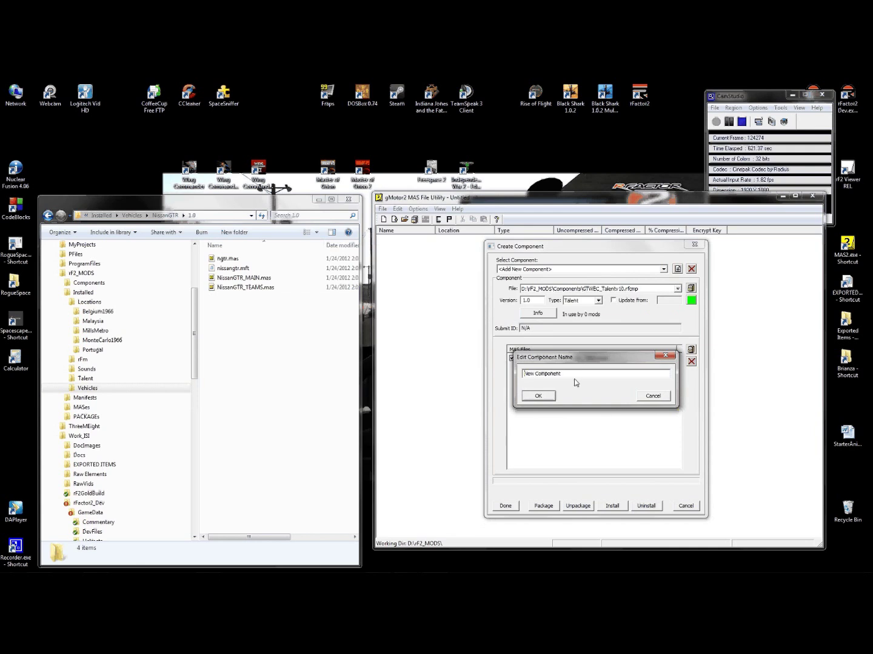
type("PalmBeac")
key("Delete")
key("Delete")
key("Delete")
key("Delete")
key("Delete")
key("Delete")
key("Delete")
key("Delete")
key("Delete")
key("Delete")
left_click(552, 397)
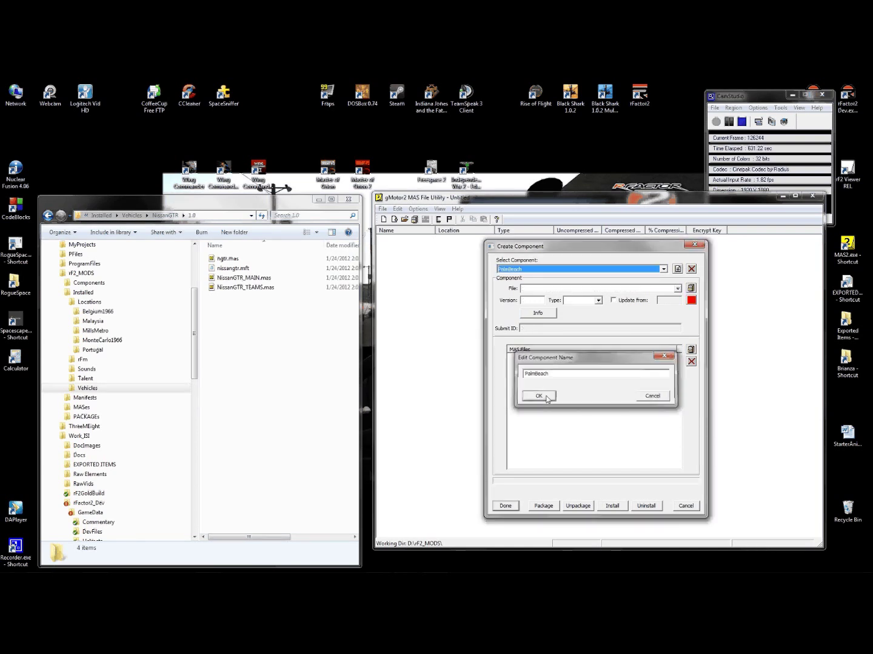
- Set the PalmBeach component type to Location and its version to 1.0
left_click(597, 300)
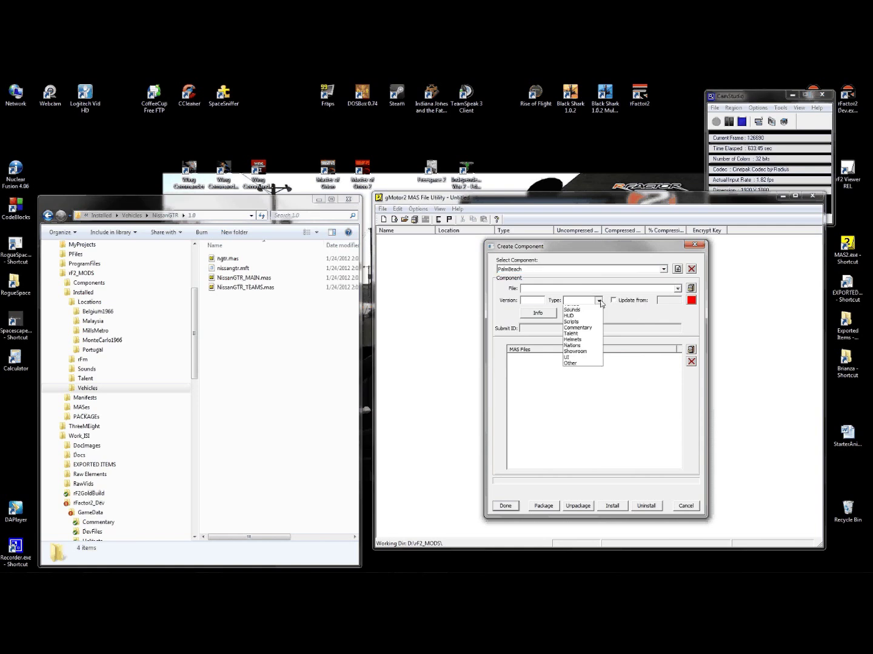
left_click(579, 310)
left_click(531, 300)
type("1.0")
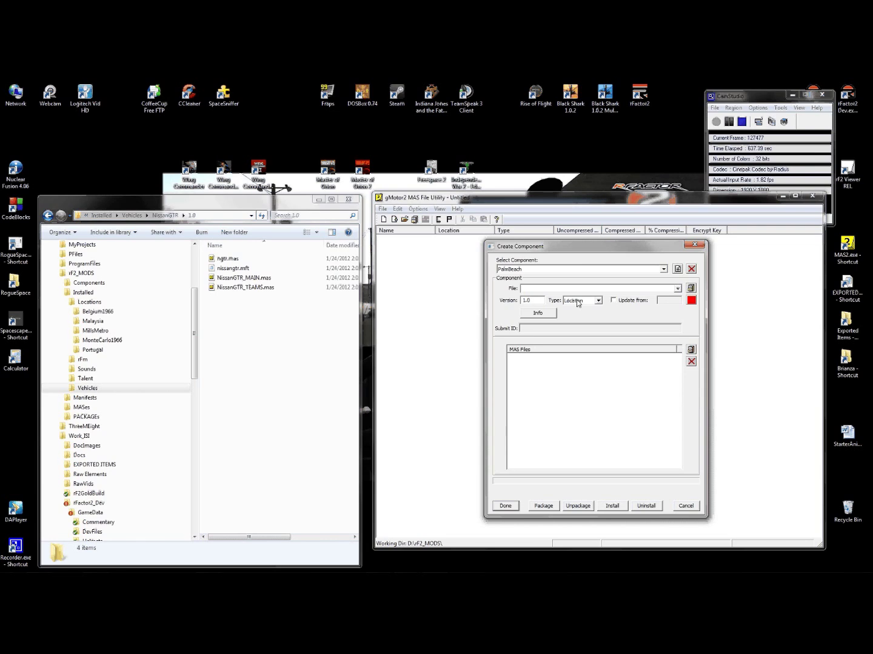
left_click(691, 289)
- Save the component file as PalmBeach_v10.rfcmp in rF2_MODS\Components
left_click(583, 267)
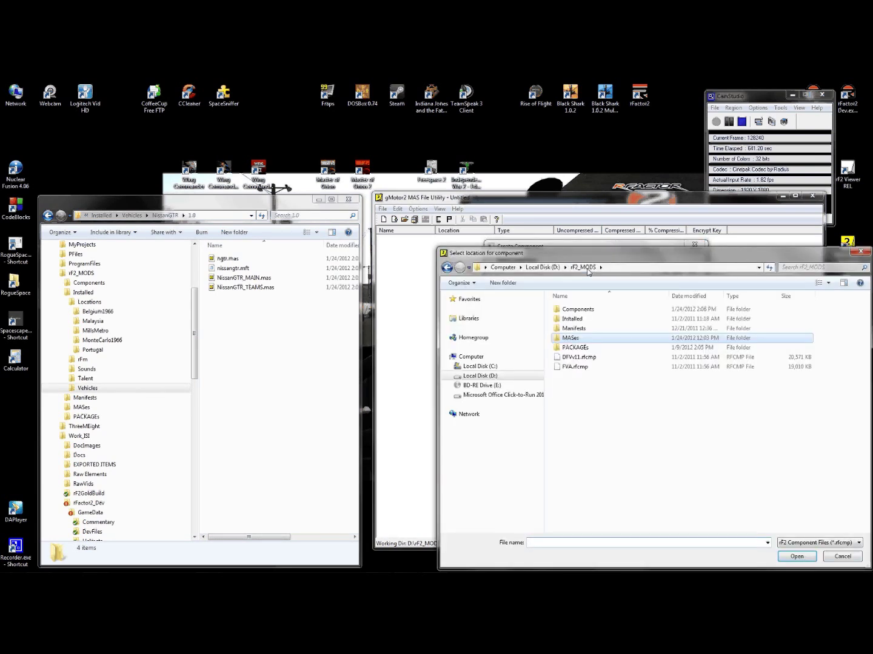
double_click(577, 309)
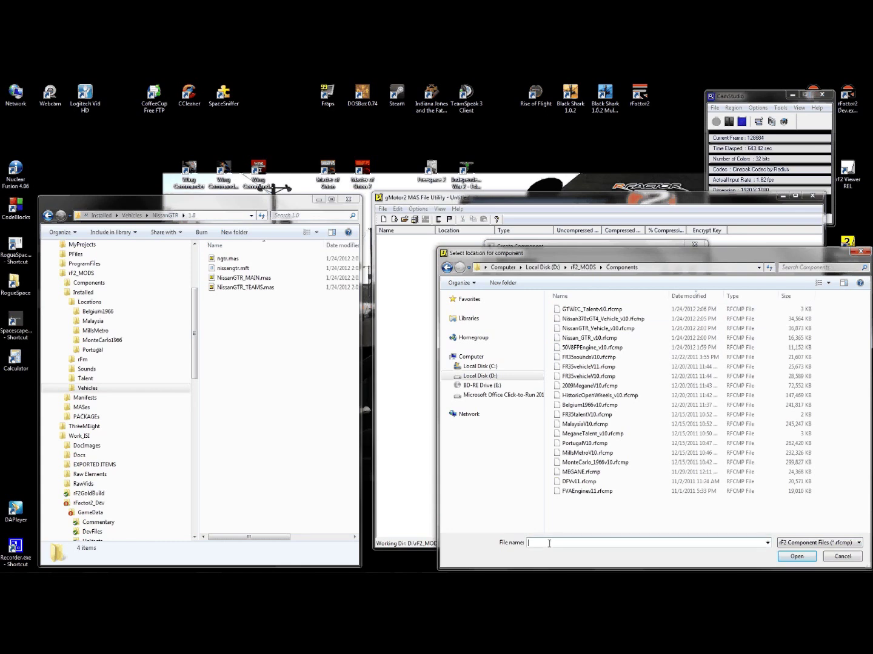
type("PalmBeach_v10")
key("Return")
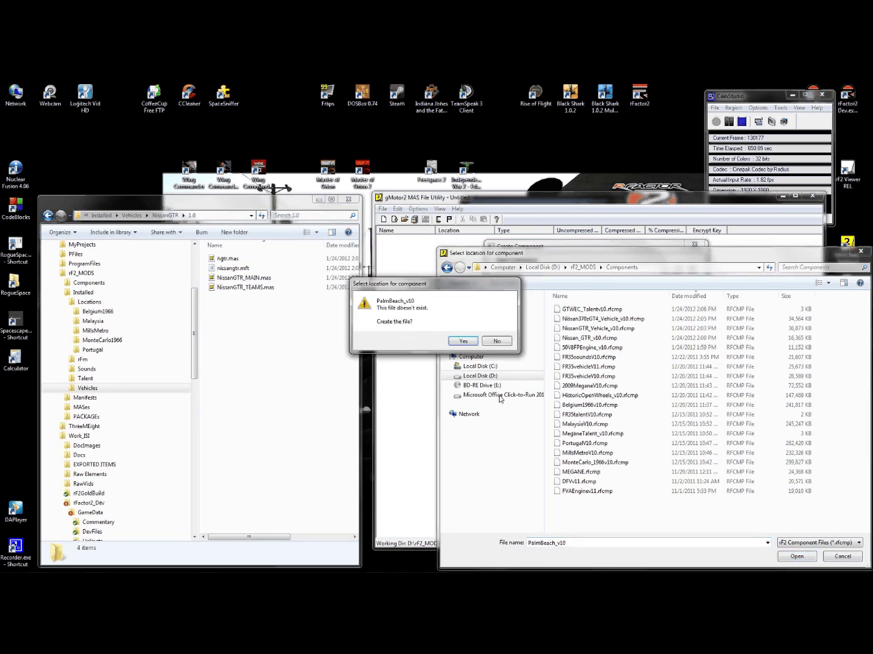
left_click(463, 342)
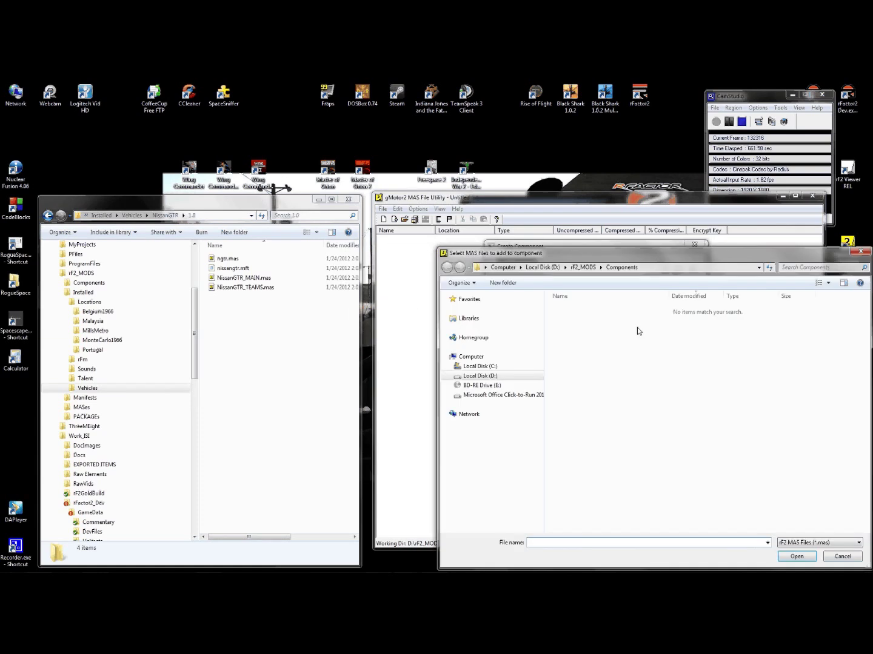
- Add PalmBeach, PalmBeachRC, SponsorMAPs, MAPs, GMTs and ANIMS .mas files to the component
left_click(581, 268)
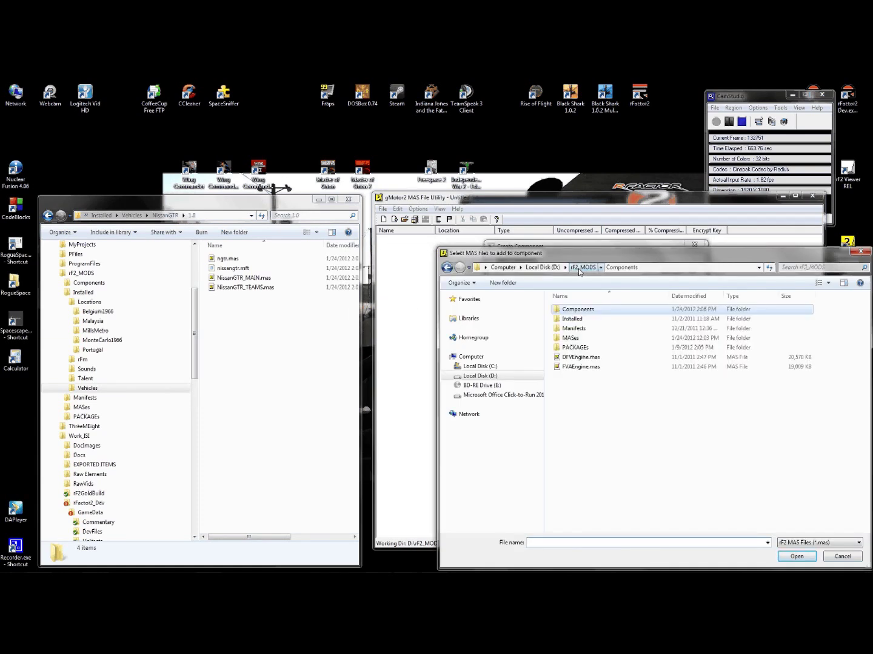
left_click(732, 123)
left_click(716, 121)
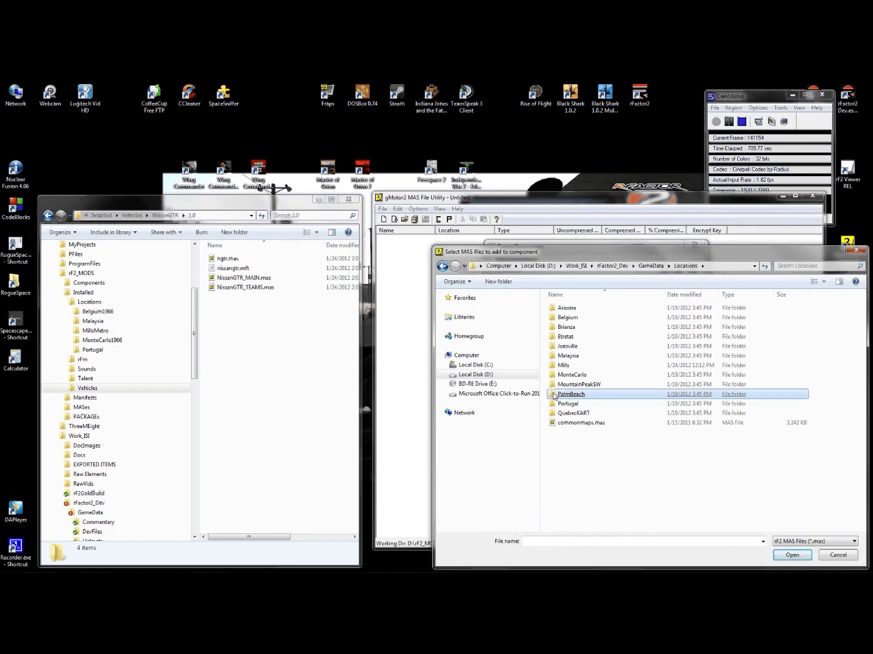
double_click(554, 395)
left_click(577, 310)
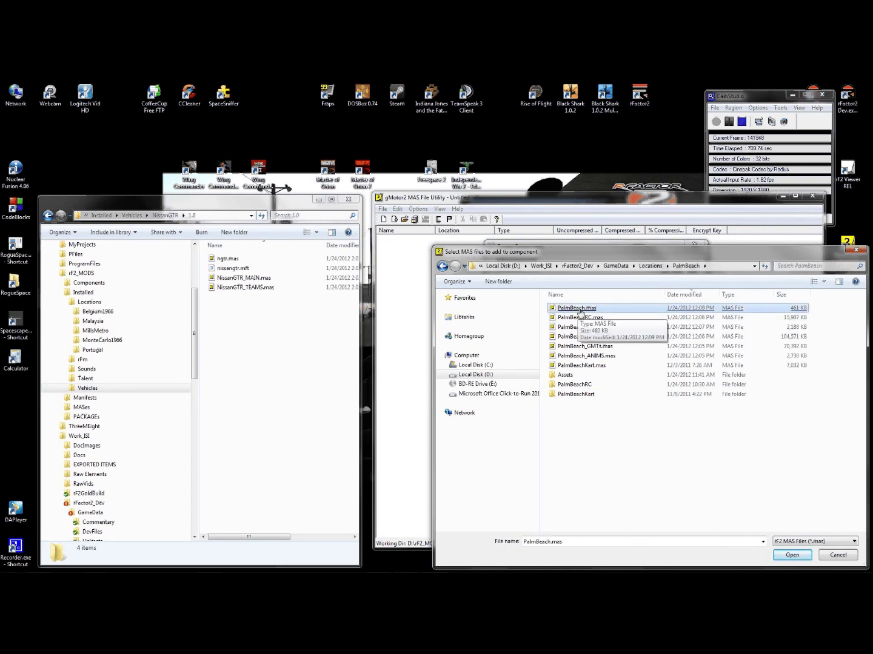
left_click(581, 319, "ctrl")
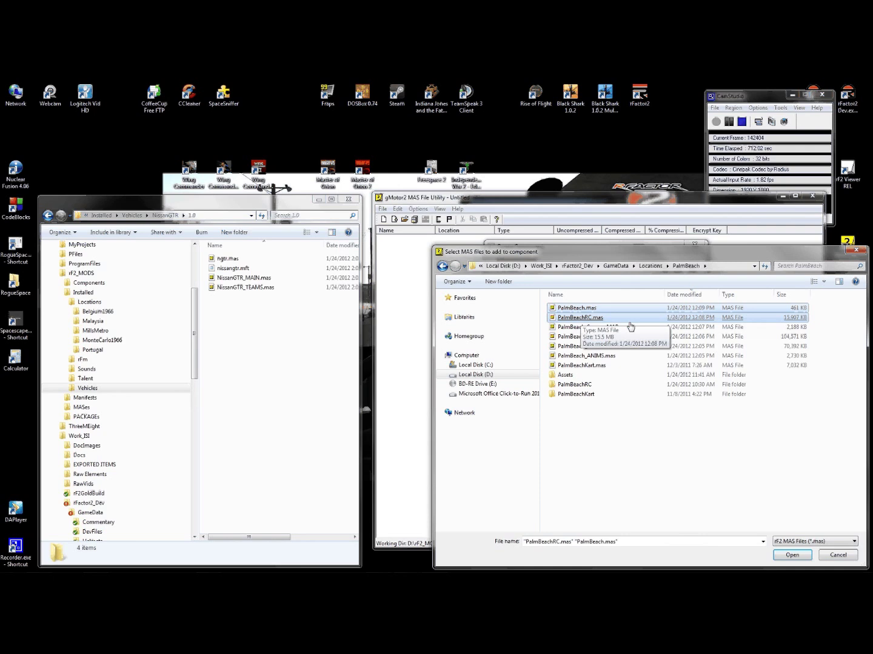
left_click(599, 327, "ctrl")
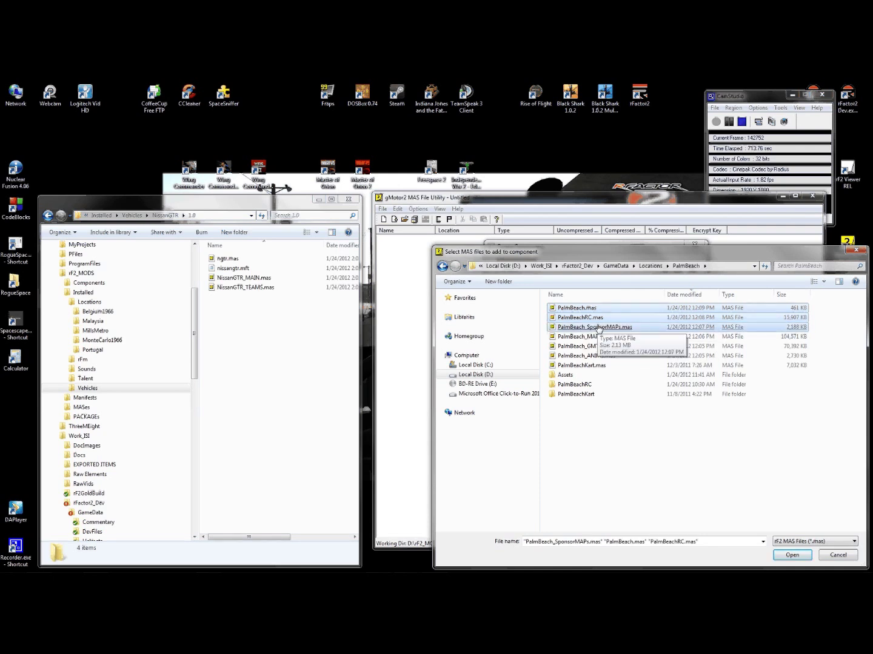
left_click(585, 337, "ctrl")
left_click(582, 346, "ctrl")
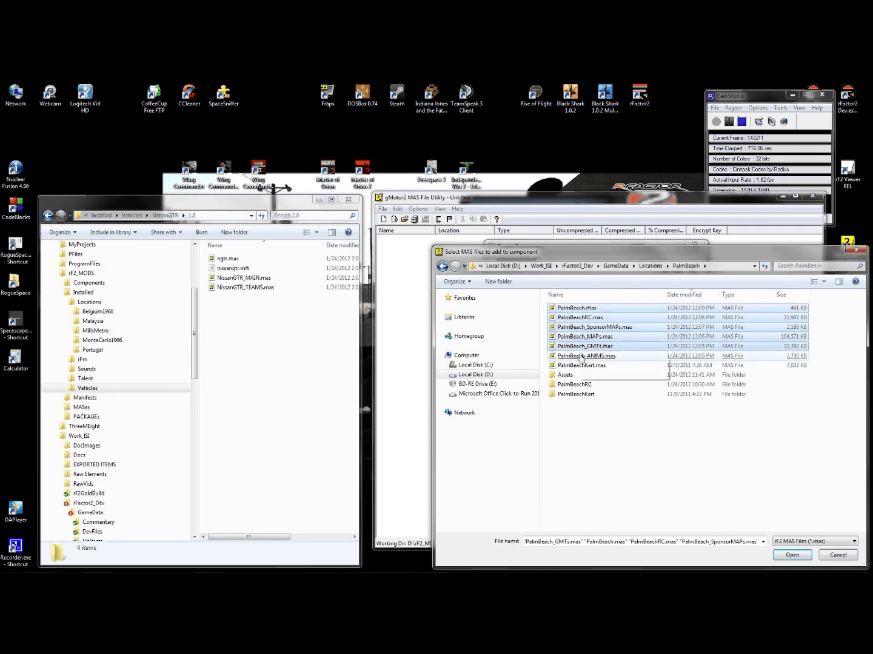
left_click(582, 357, "ctrl")
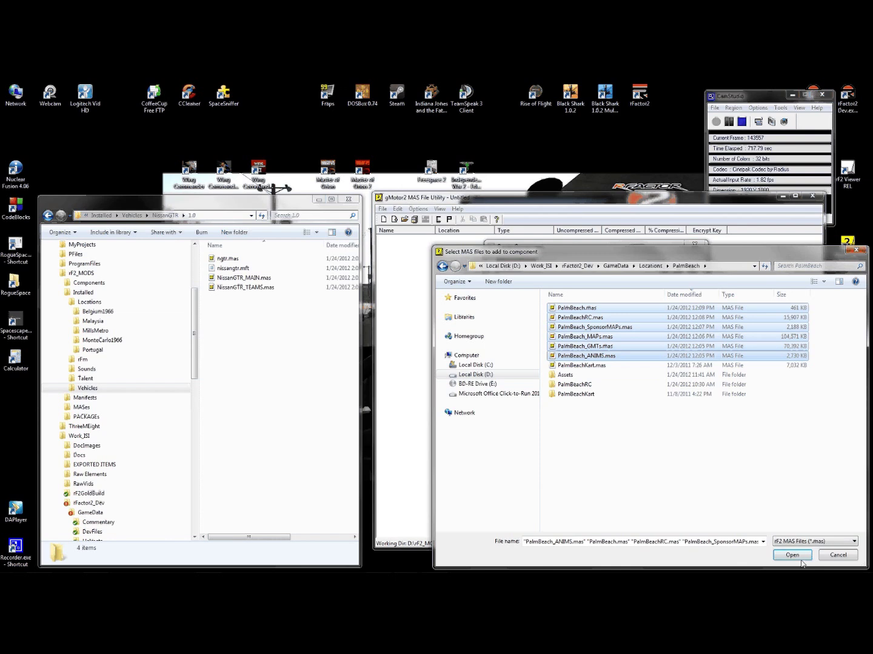
left_click(793, 555)
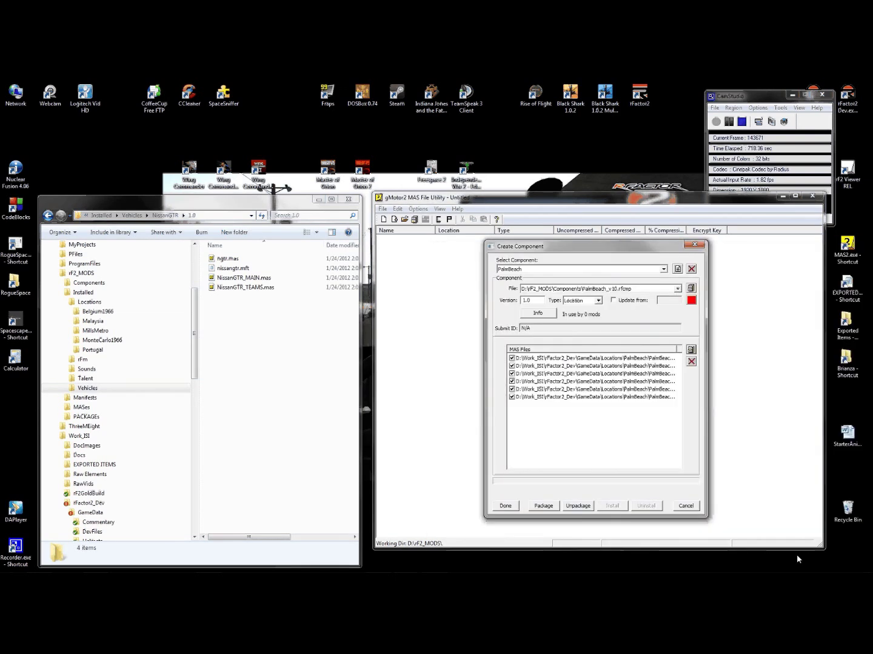
- Package and install PalmBeach, then check Installed\Locations\PalmBeach\1.0 in Explorer
left_click(543, 506)
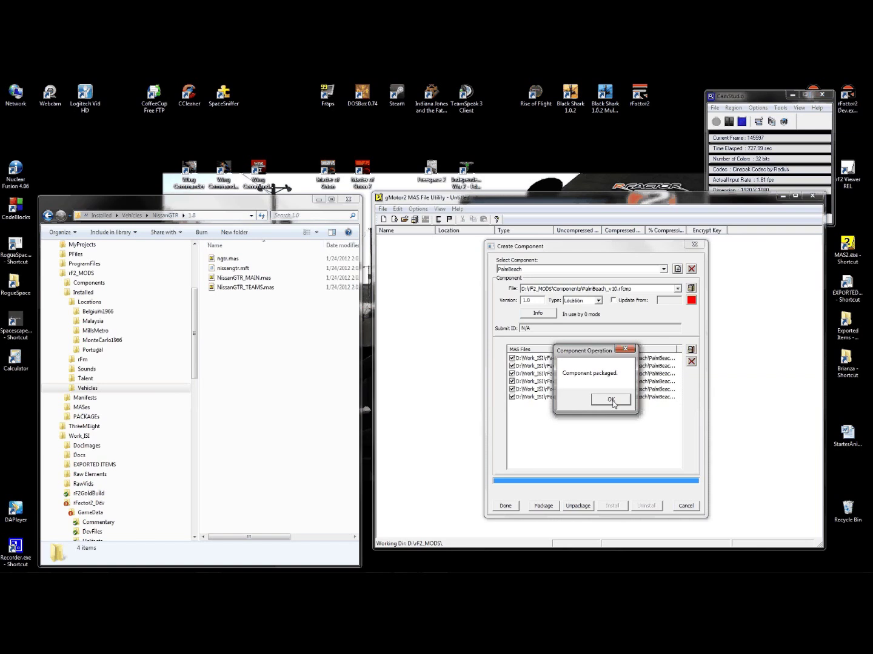
left_click(611, 400)
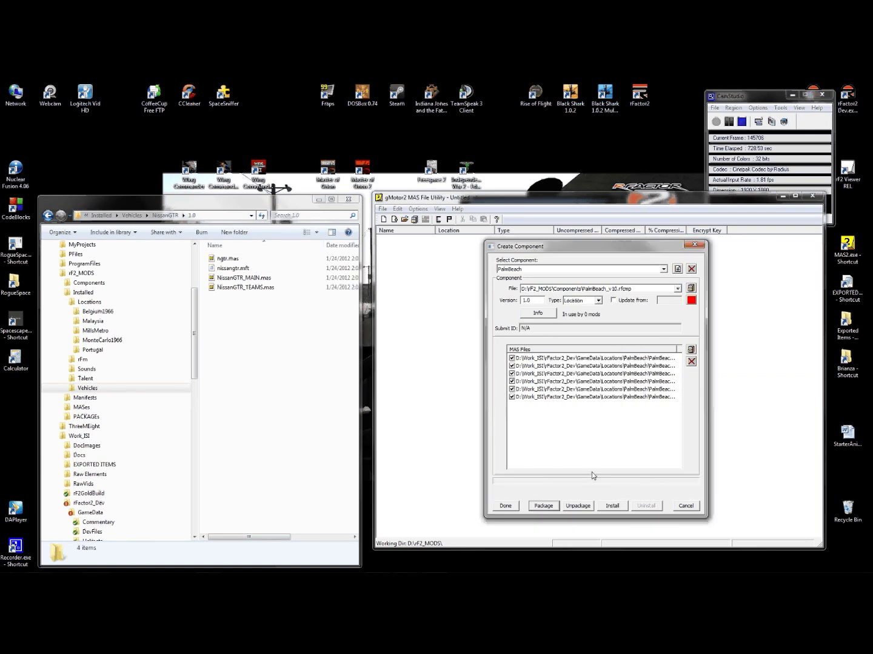
left_click(611, 506)
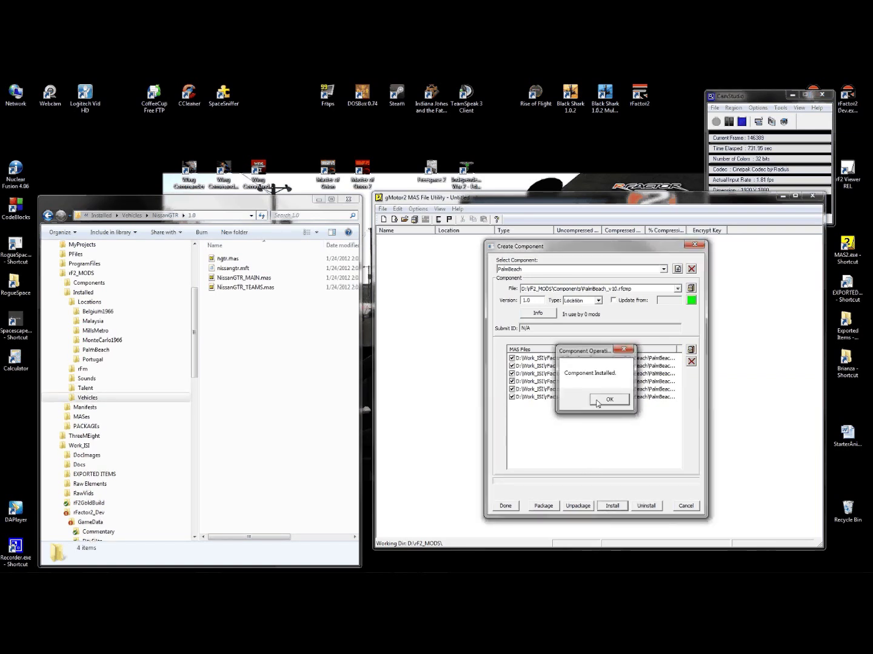
left_click(598, 405)
left_click(70, 350)
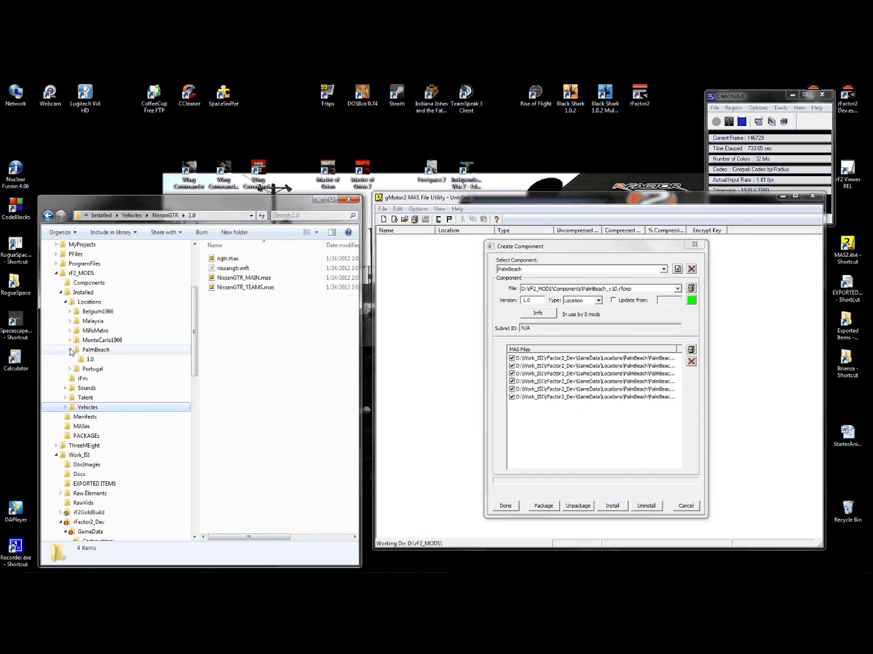
left_click(70, 355)
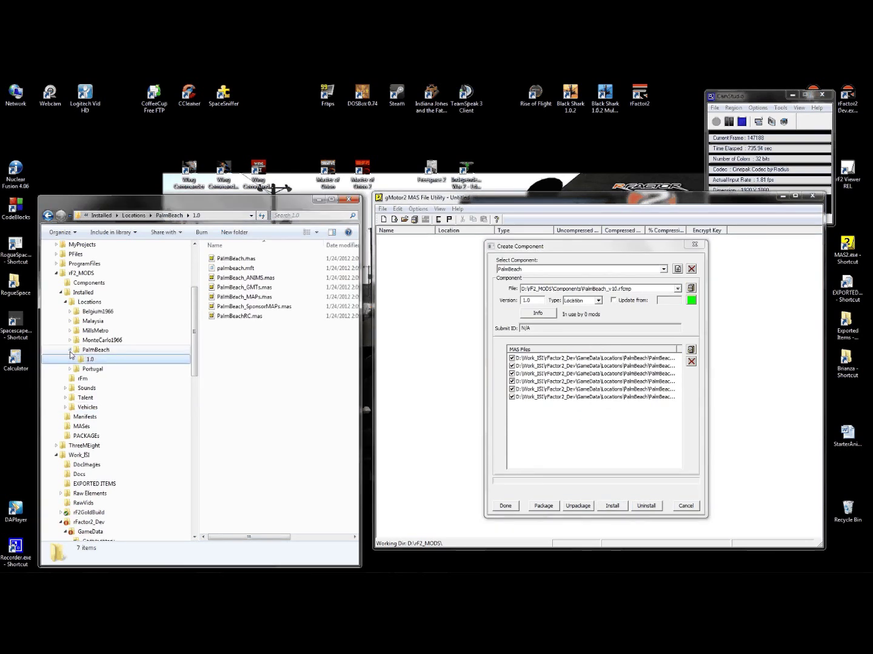
left_click(70, 351)
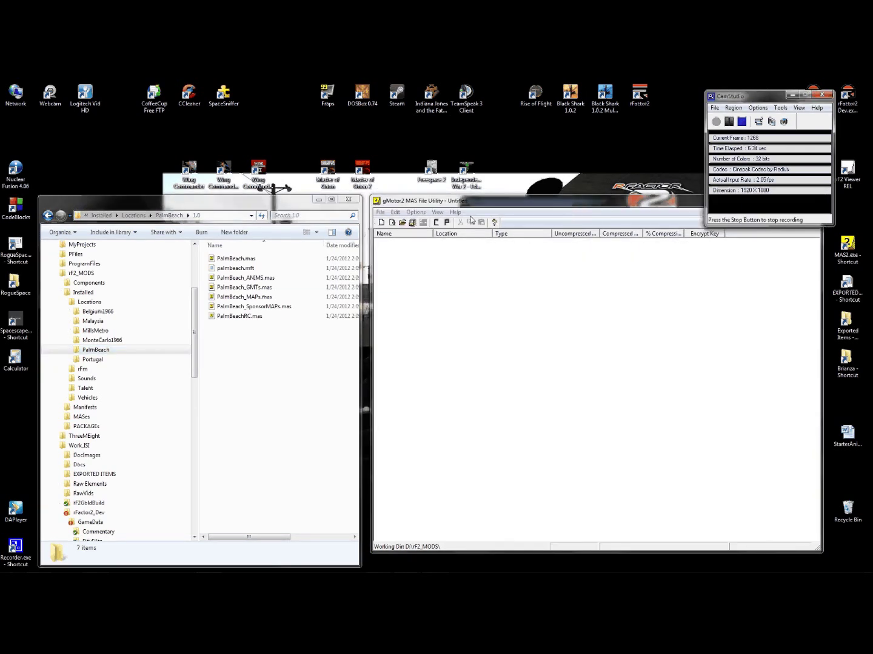
- Open Create Component and switch to the MillsMetro component
left_click(436, 223)
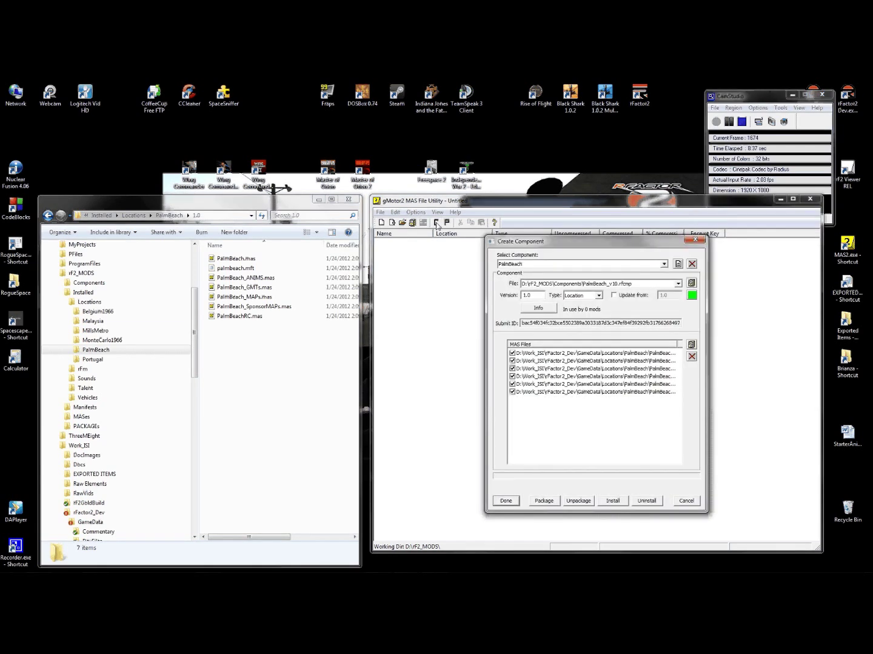
left_click(664, 264)
left_click(531, 316)
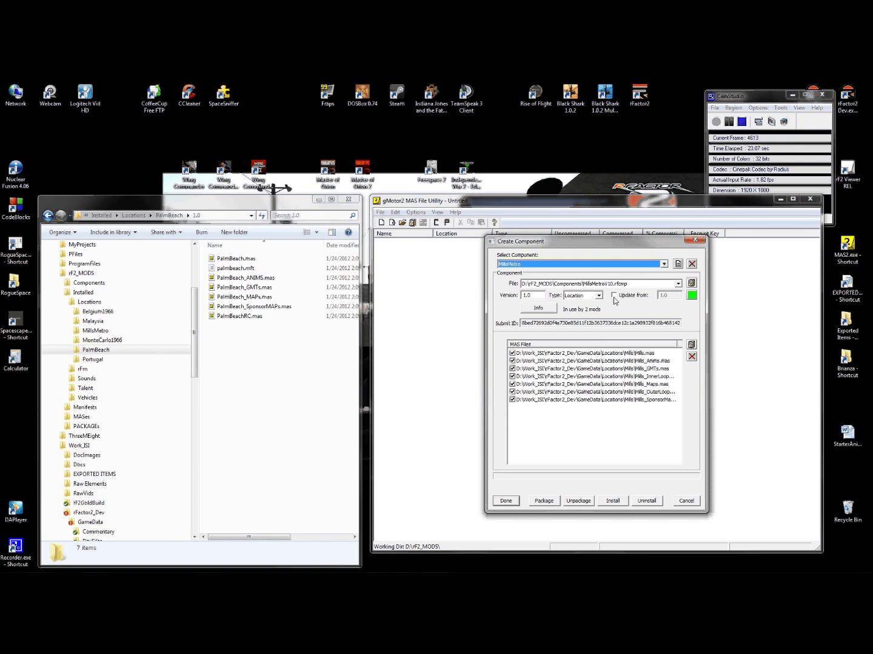
- Save the component as a new MillsMetroV11.rfcmp in rF2_MODS\Components
left_click(691, 283)
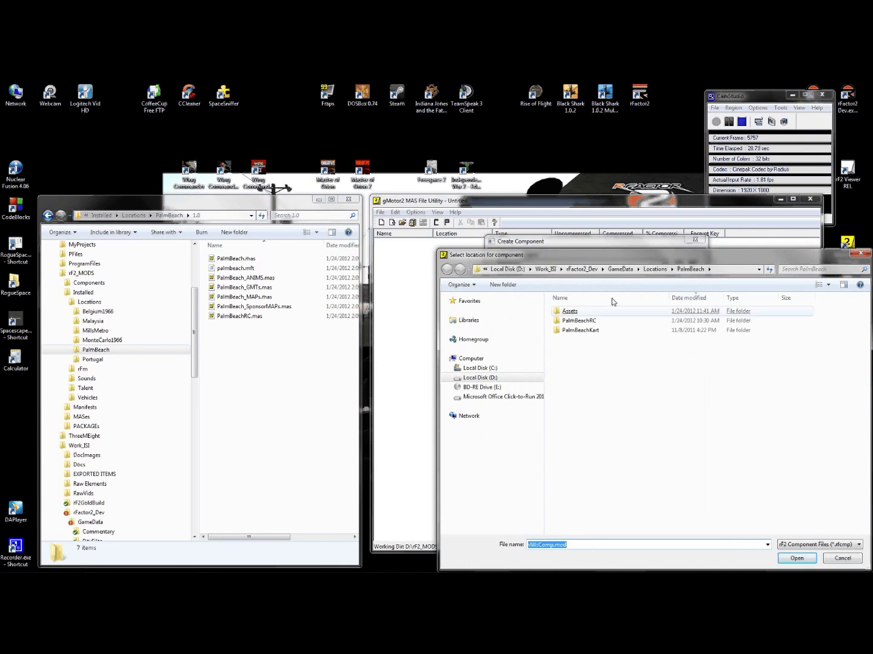
left_click(508, 269)
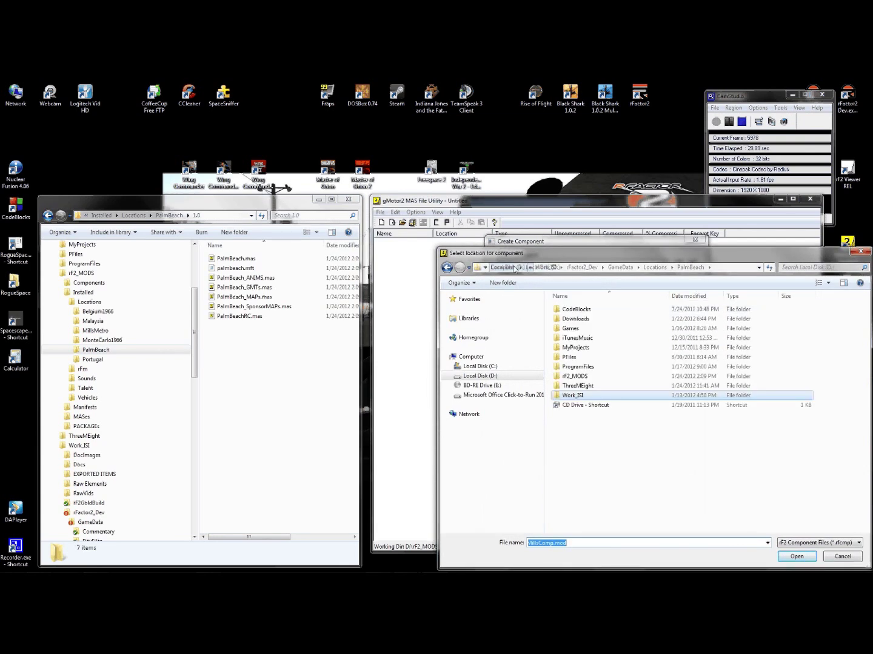
double_click(574, 377)
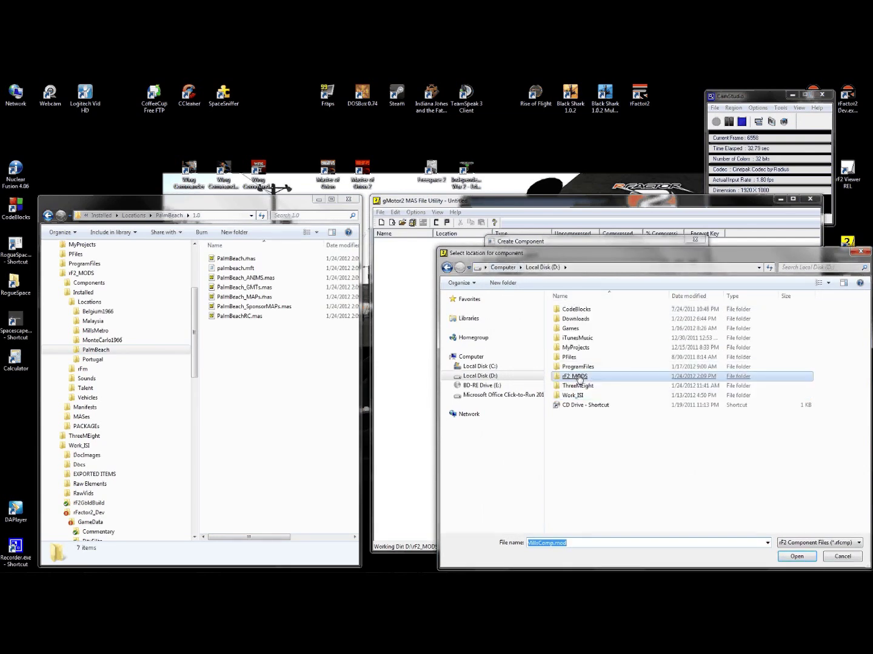
double_click(575, 309)
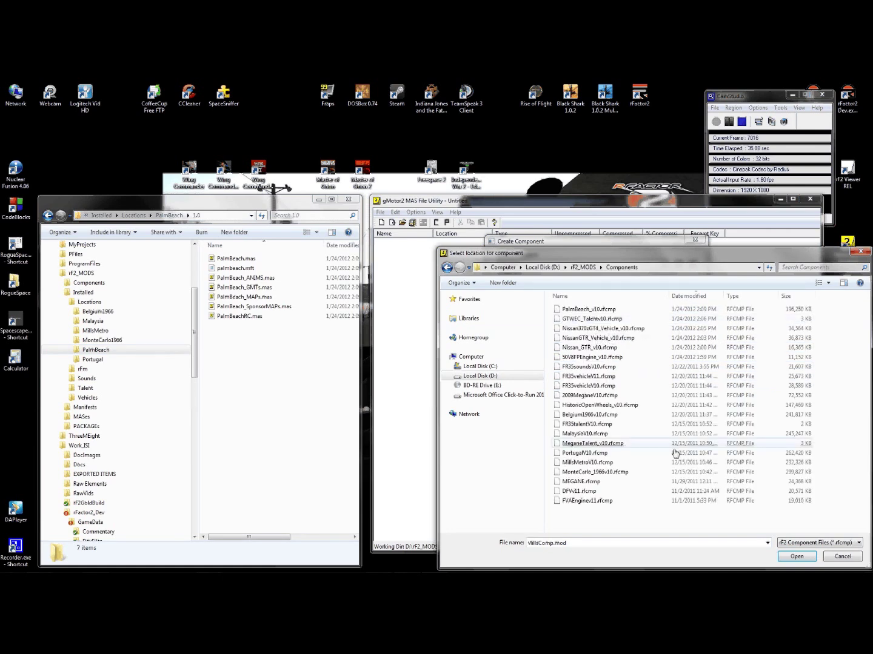
left_click(588, 462)
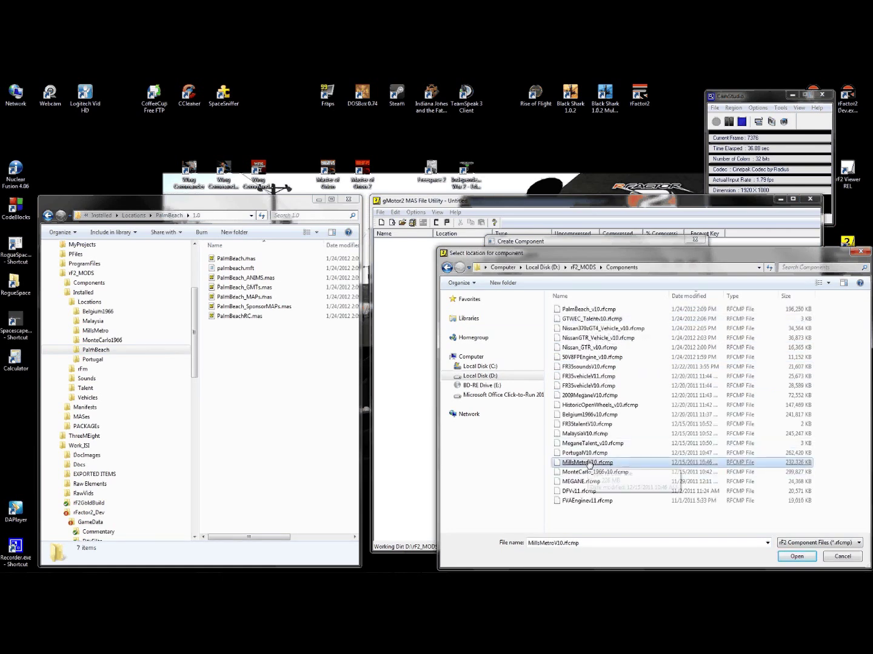
double_click(562, 544)
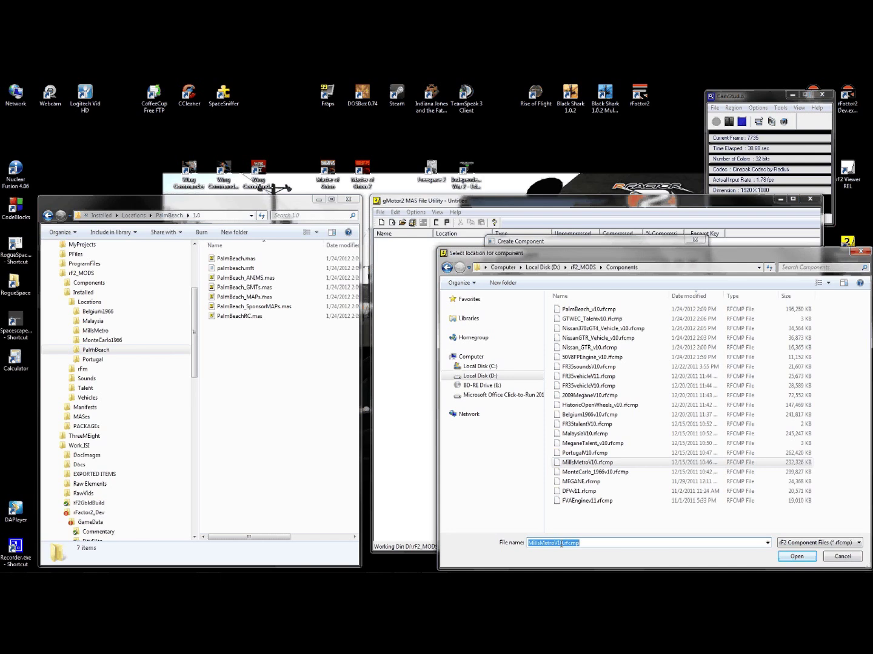
left_click(562, 544)
key("Delete")
type("1")
left_click(796, 556)
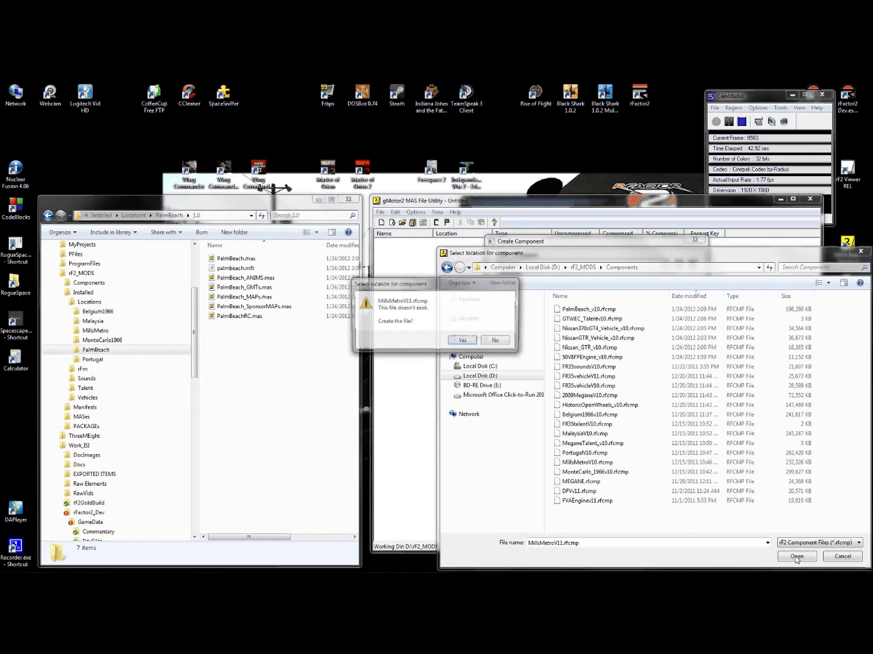
left_click(464, 341)
- Set the MillsMetro component version to 1.1
left_click(536, 295)
key("BackSpace")
type("1.1")
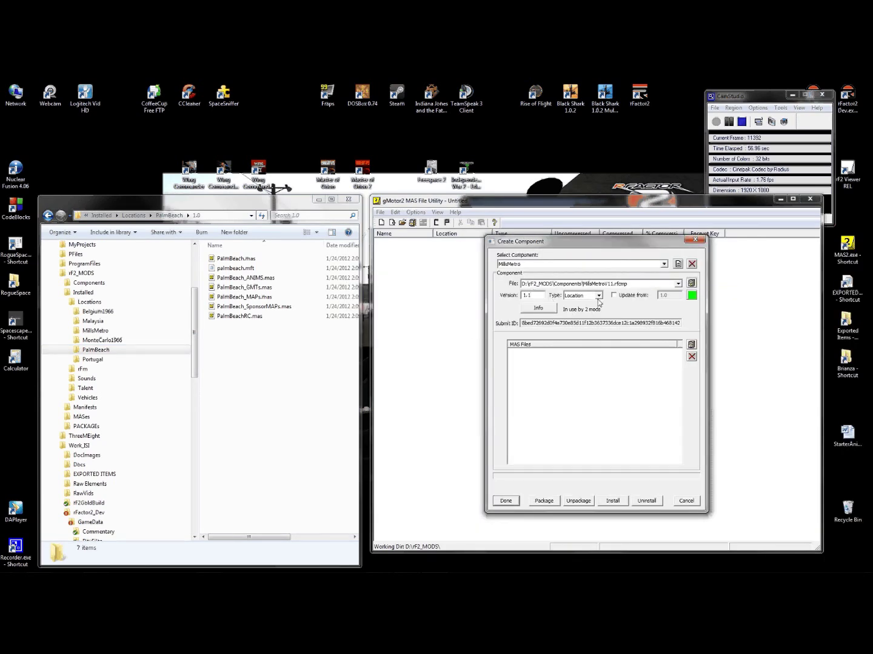
- Tick 'Update from' so MillsMetro 1.1 updates from version 1.0
left_click(622, 297)
left_click(622, 299)
left_click(622, 297)
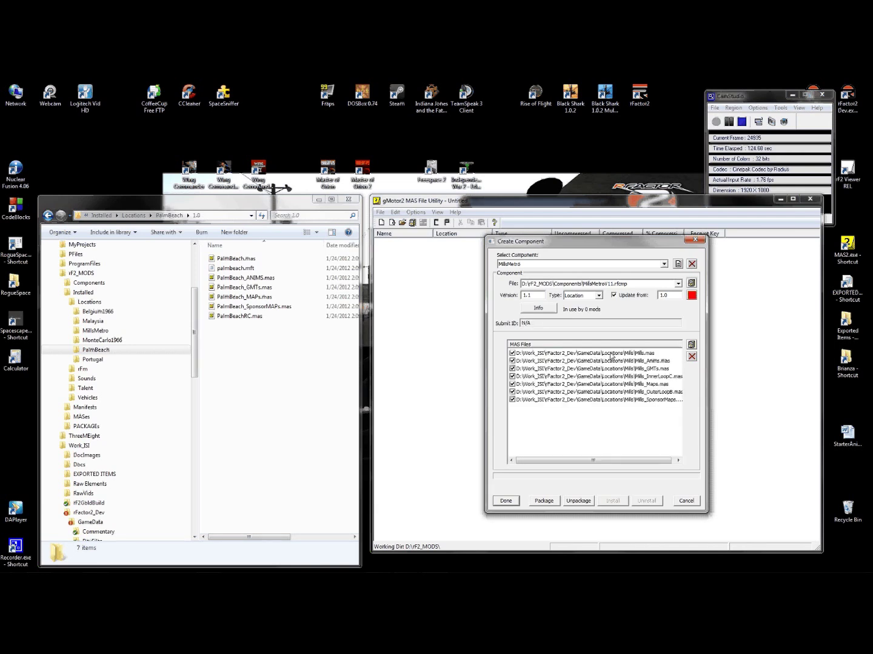
- Remove all the old Mills .mas files from the component's MAS list
left_click(611, 354)
key("Delete")
left_click(662, 356)
left_click(692, 357)
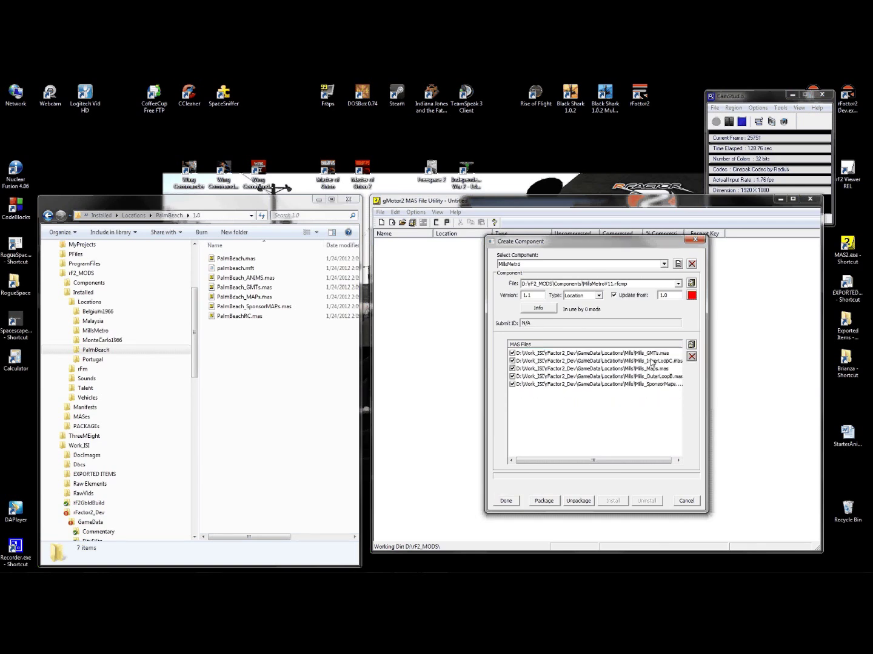
left_click(692, 357)
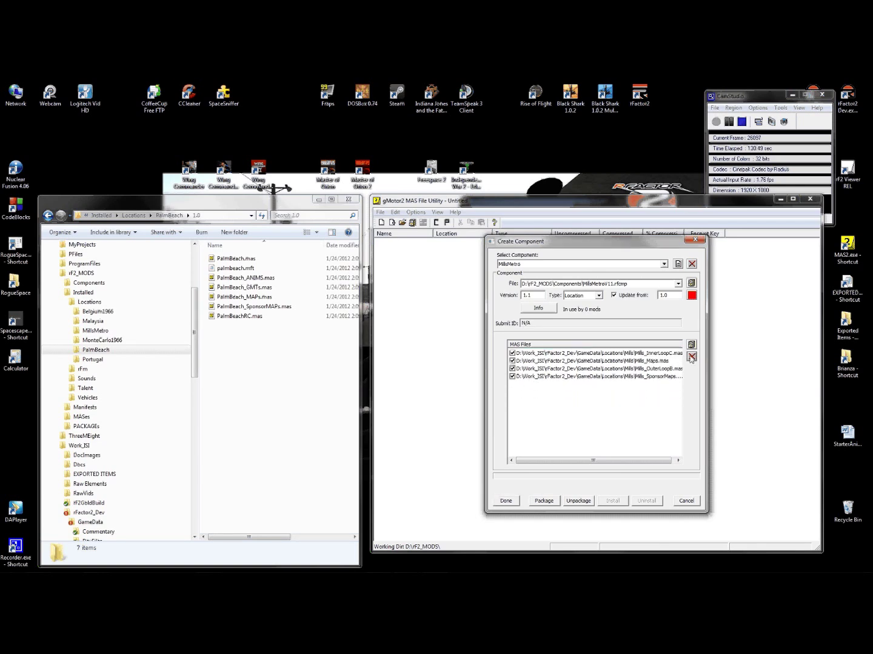
left_click(658, 356)
left_click(692, 358)
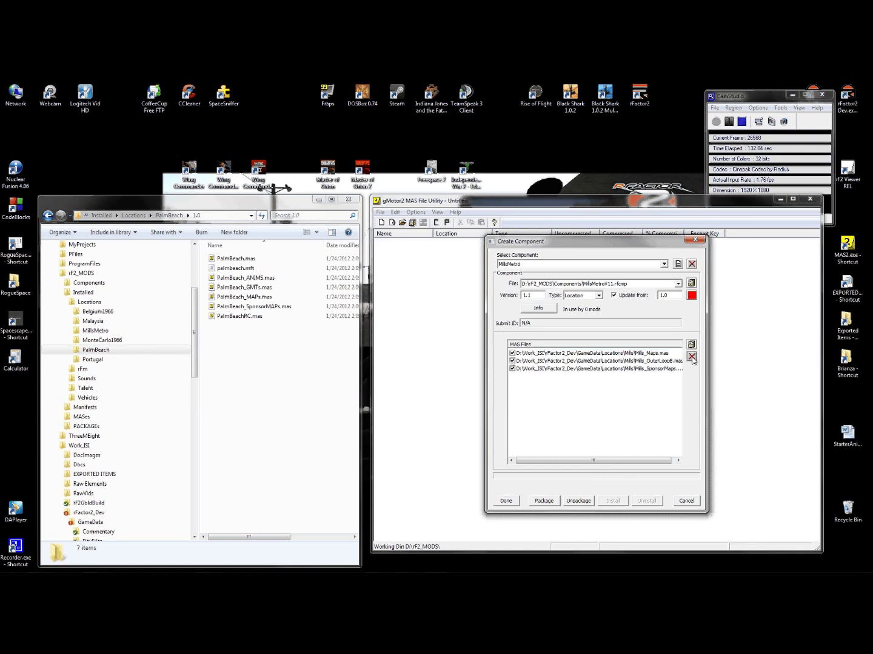
left_click(656, 355)
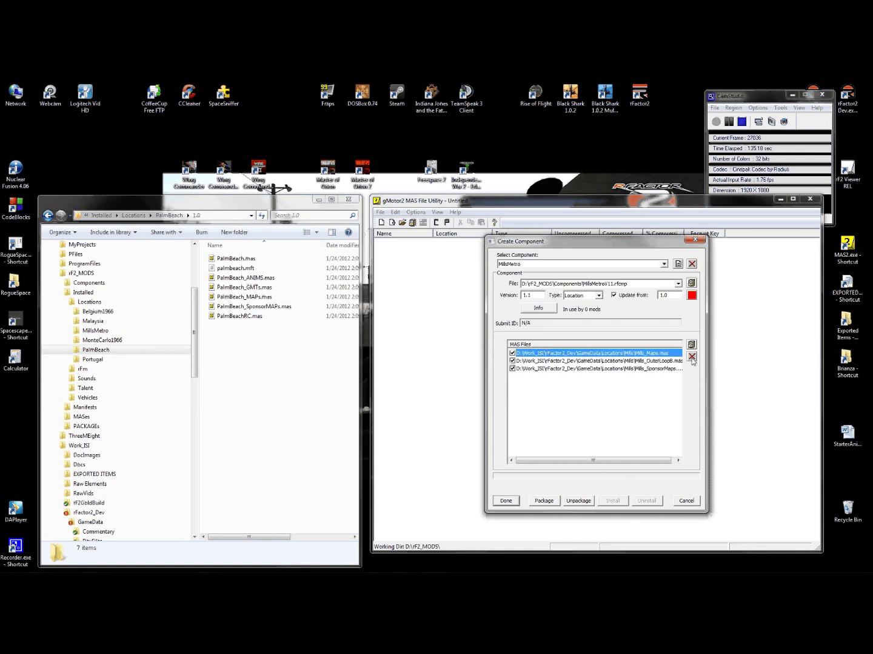
left_click(692, 357)
left_click(663, 353)
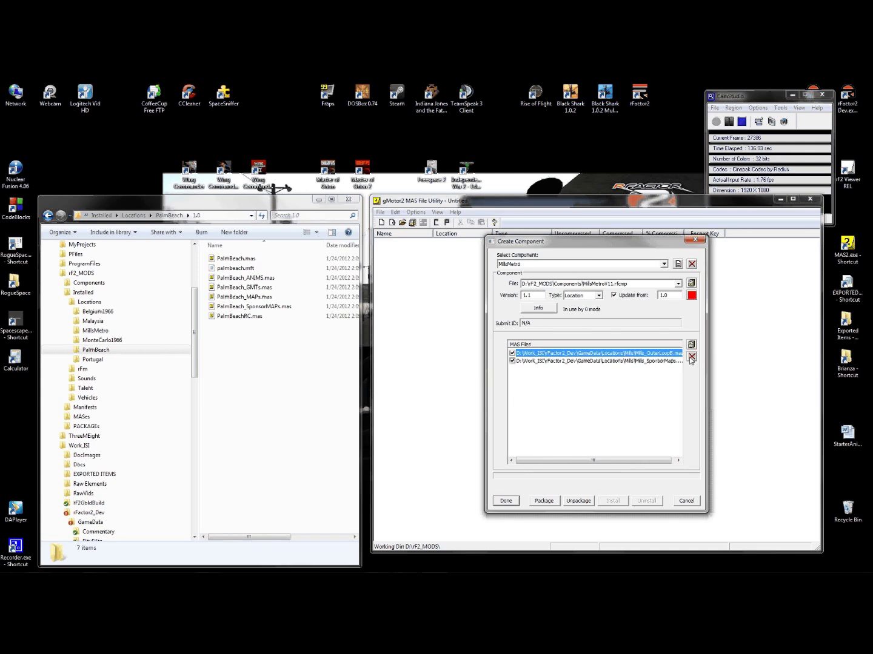
left_click(693, 357)
left_click(646, 355)
left_click(690, 360)
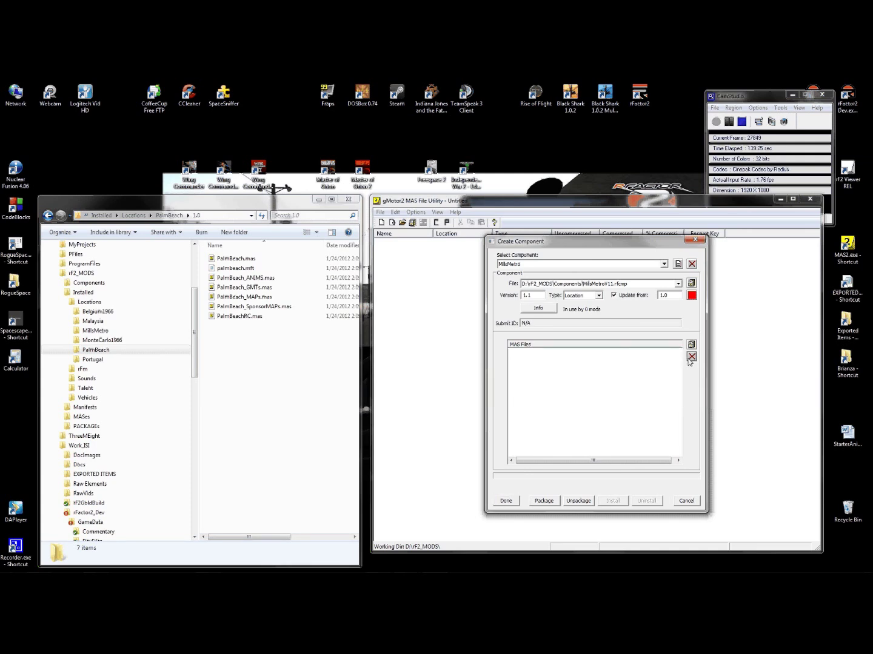
- Add Mills_v11_Update.mas and Mills_OuterLoopA.mas from rFactor2_Dev\GameData\Locations\Mills
left_click(692, 345)
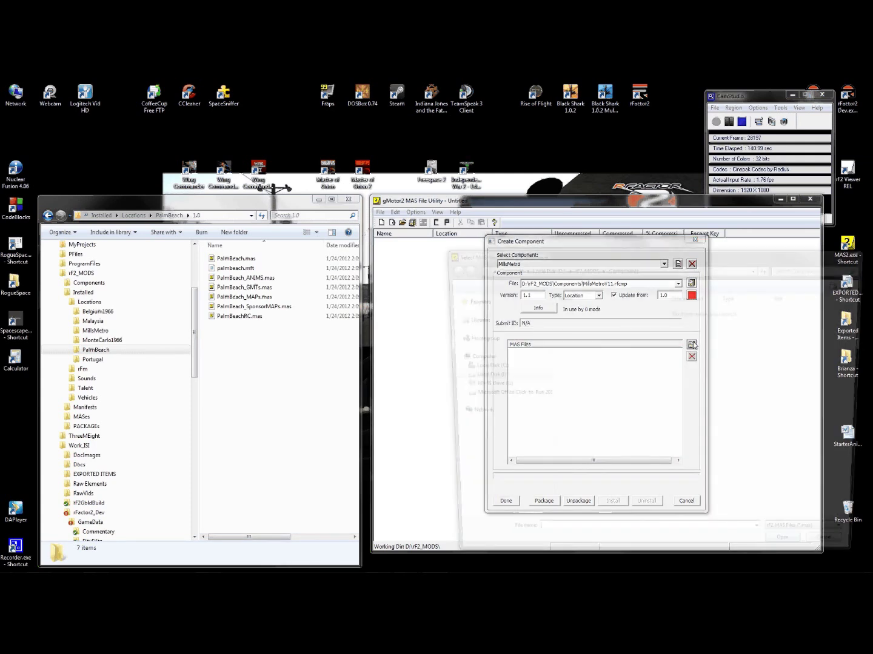
left_click(546, 267)
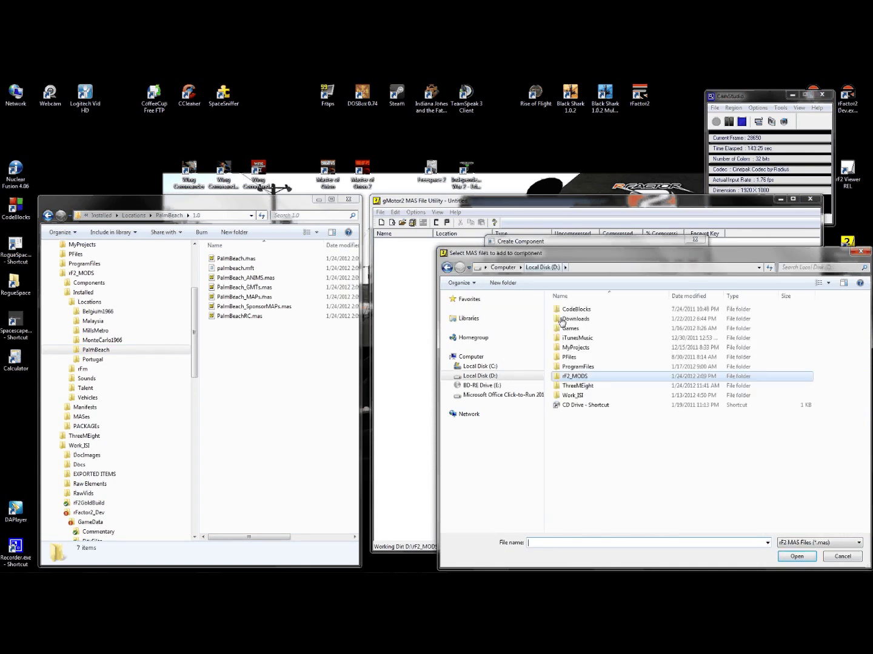
double_click(568, 398)
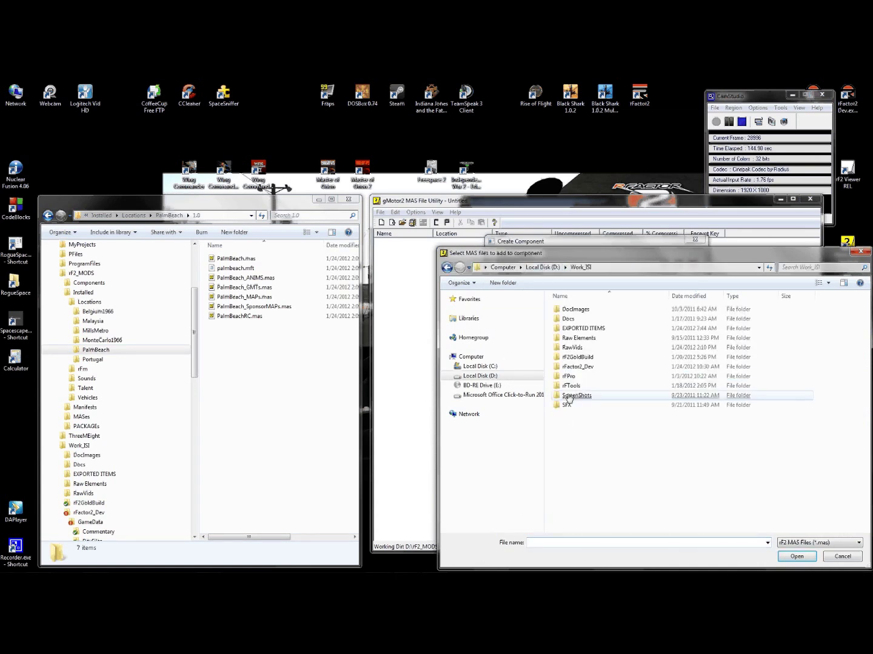
double_click(588, 366)
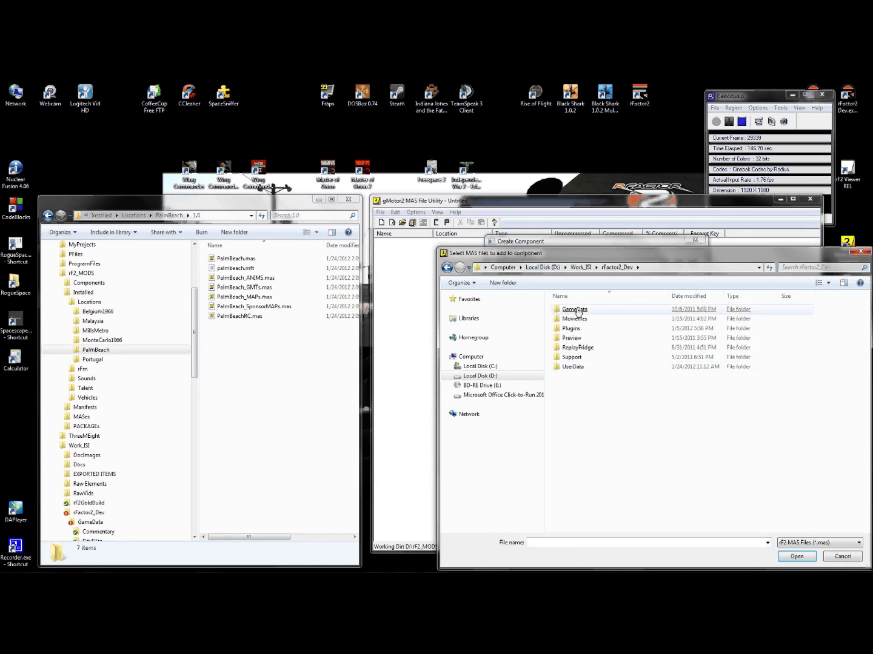
double_click(575, 309)
double_click(613, 406)
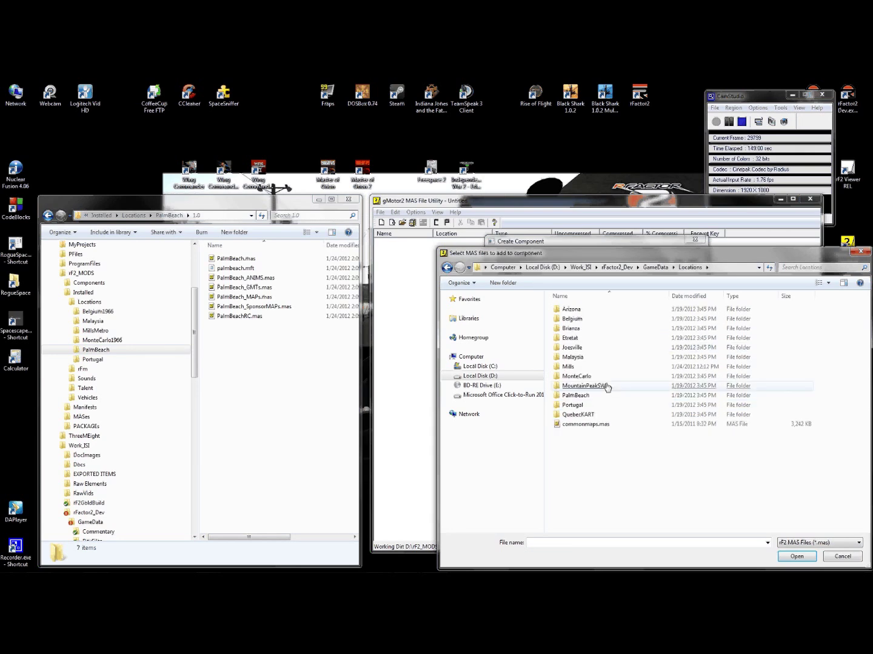
double_click(570, 366)
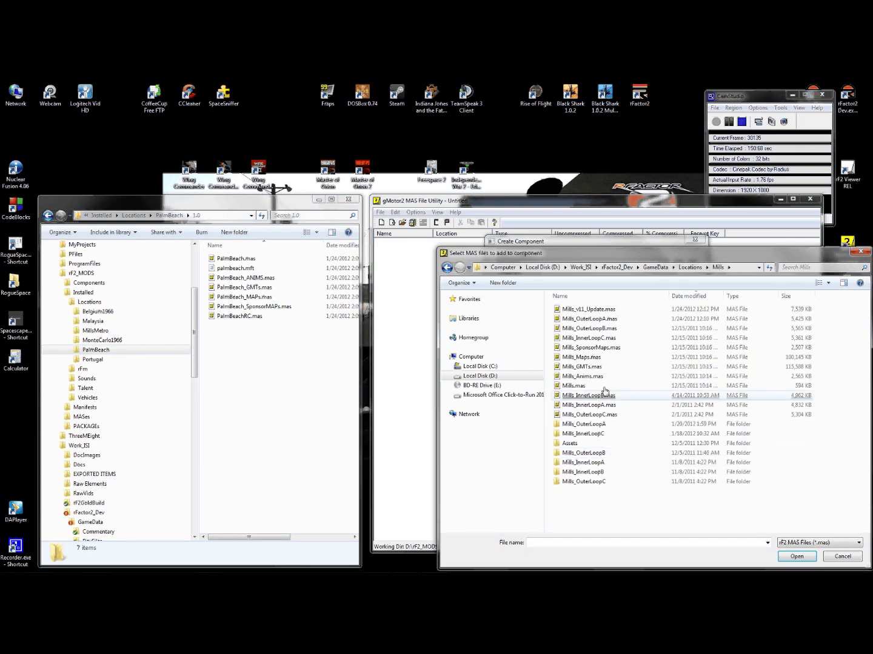
left_click(580, 311)
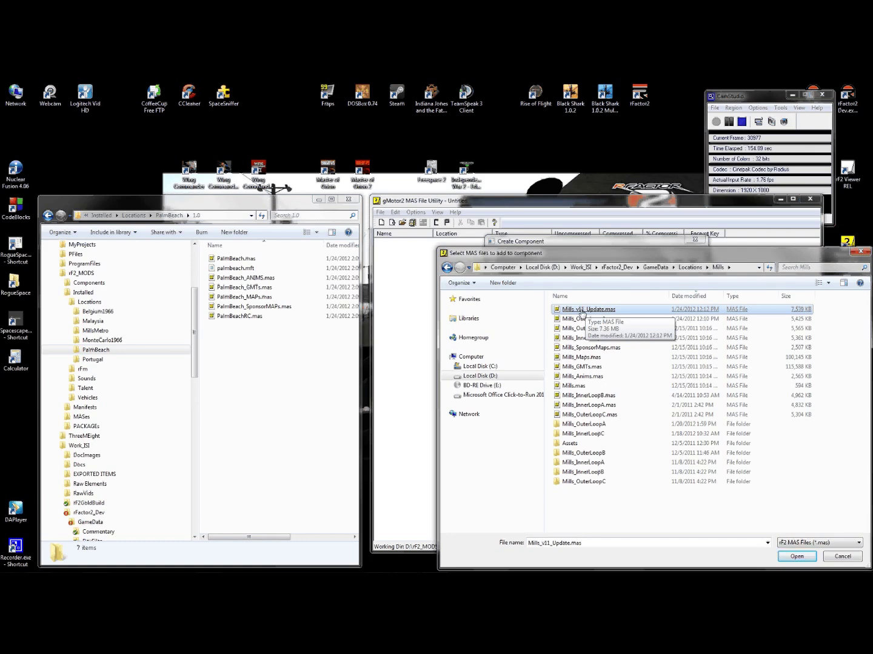
left_click(582, 313)
left_click(692, 346)
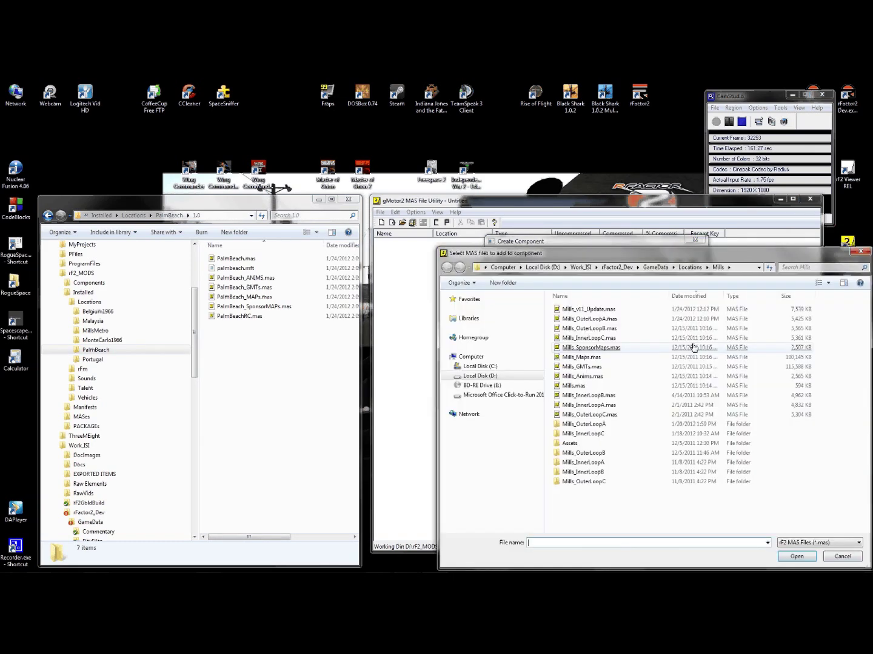
double_click(584, 320)
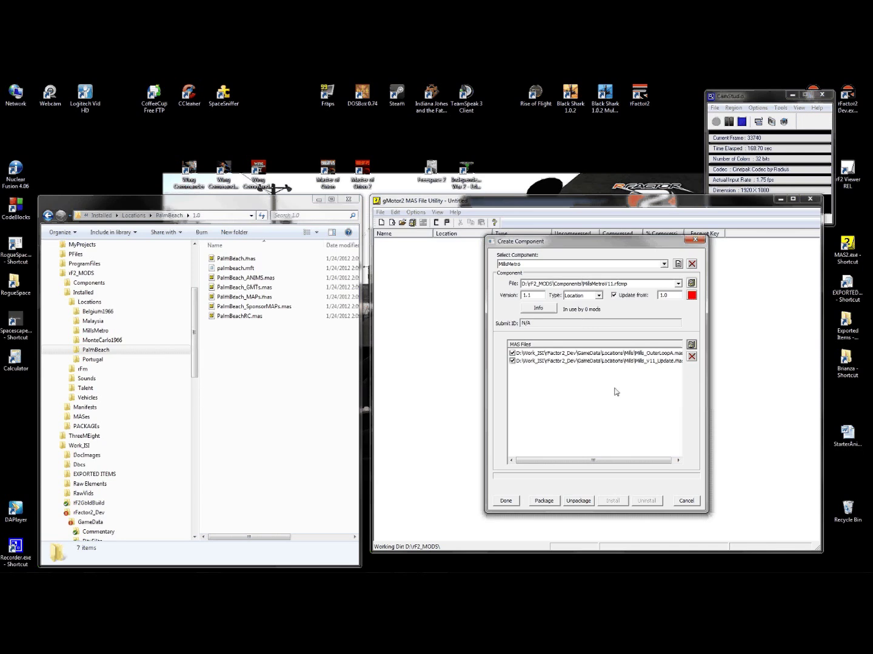
- Package and install the MillsMetro 1.1 component
left_click(549, 505)
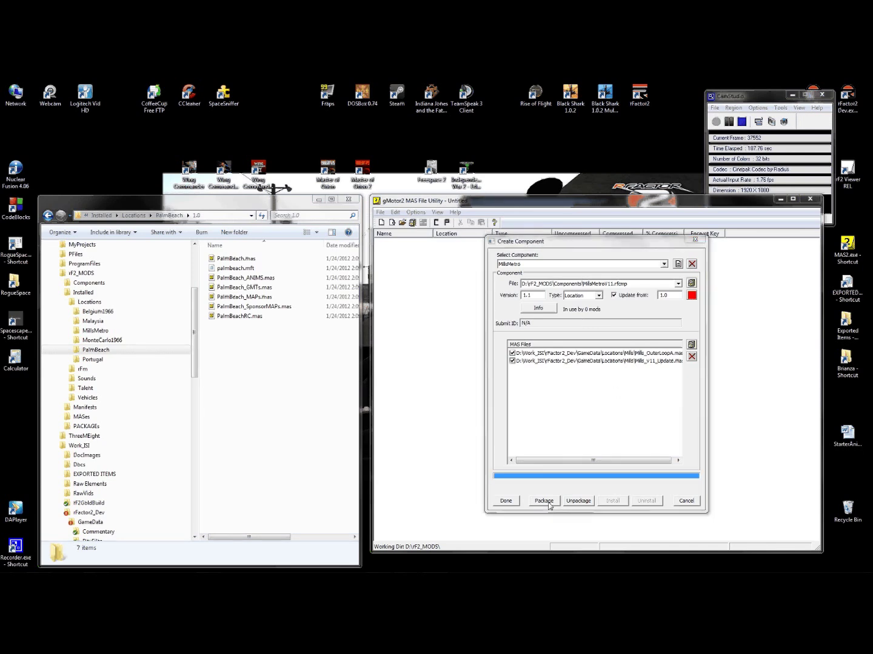
left_click(608, 395)
left_click(613, 502)
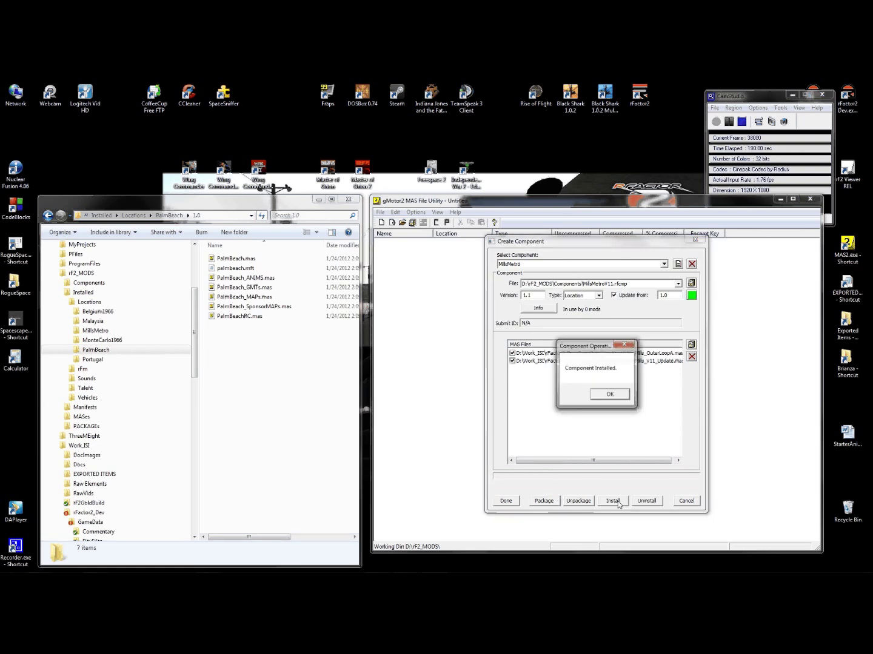
left_click(608, 394)
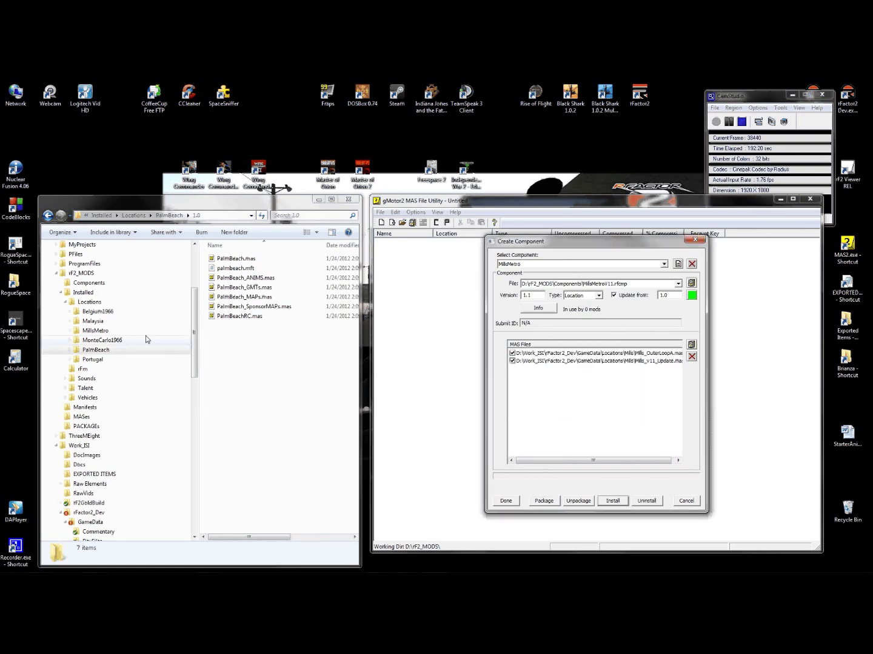
- Inspect the installed MillsMetro 1.0 and 1.1 folders and the millsmetro.mft manifest
left_click(70, 331)
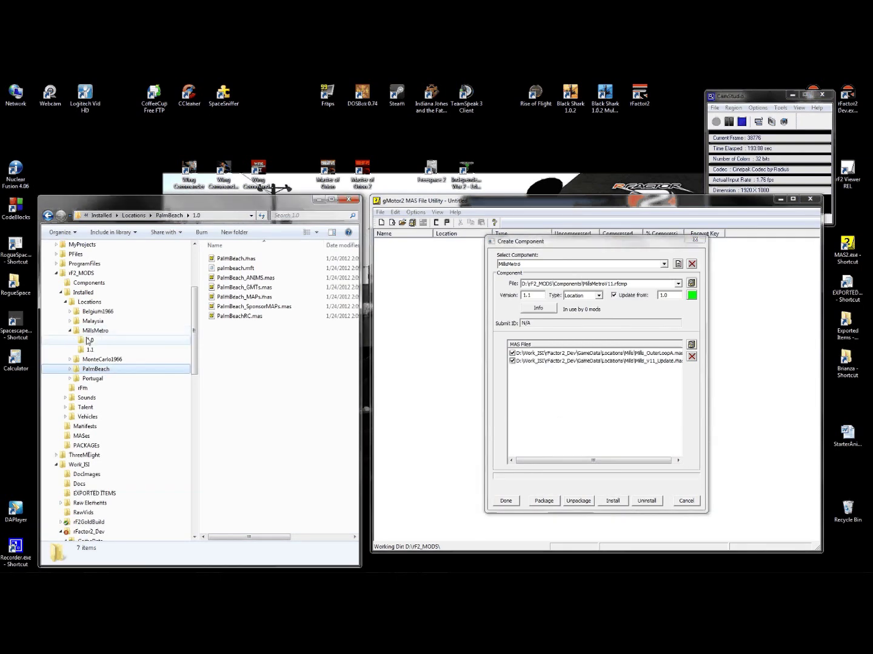
left_click(88, 341)
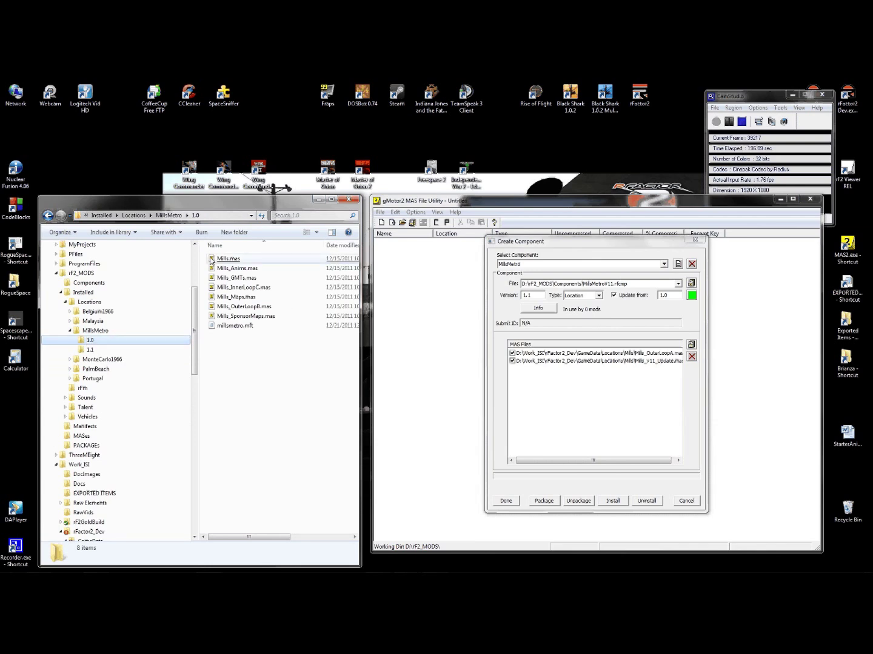
left_click(91, 350)
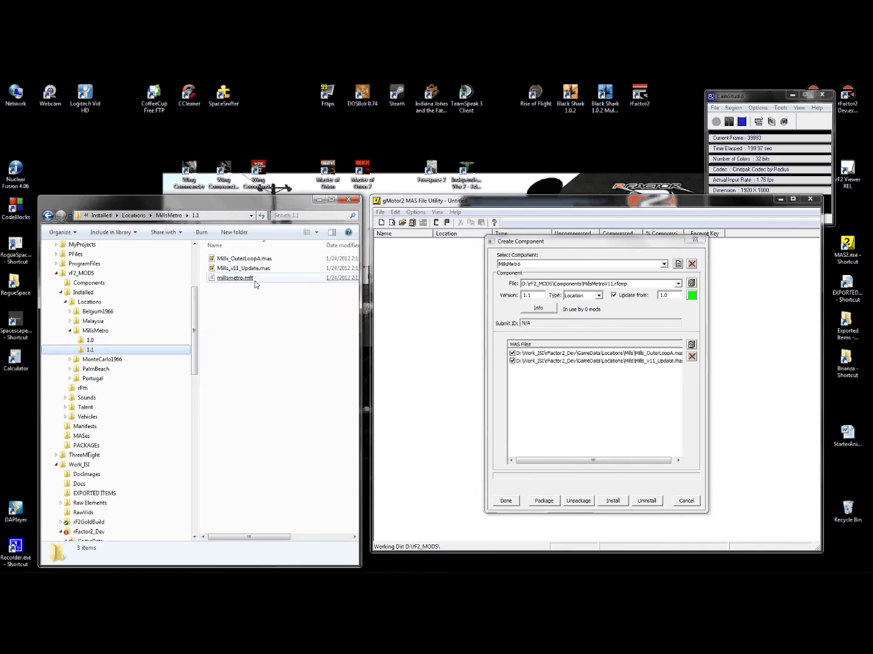
left_click(237, 278)
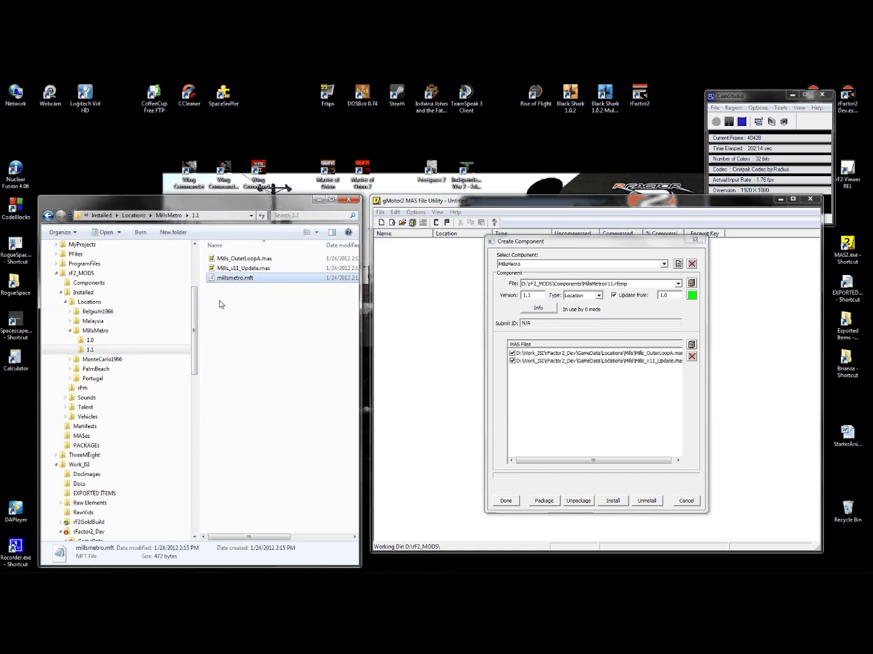
left_click(70, 331)
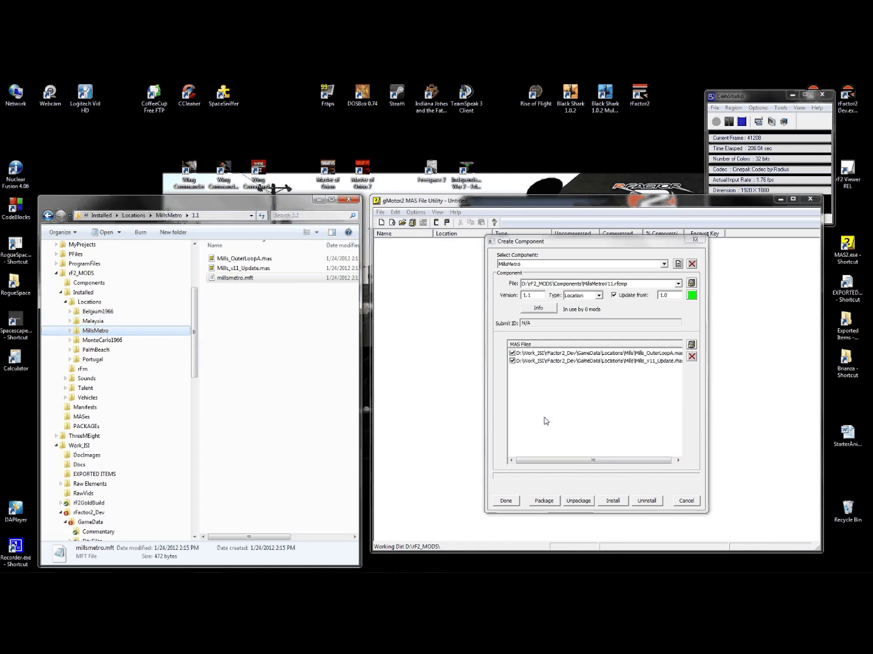
- Expand Malaysia in Explorer and select the Malaysia component
left_click(71, 322)
left_click(664, 264)
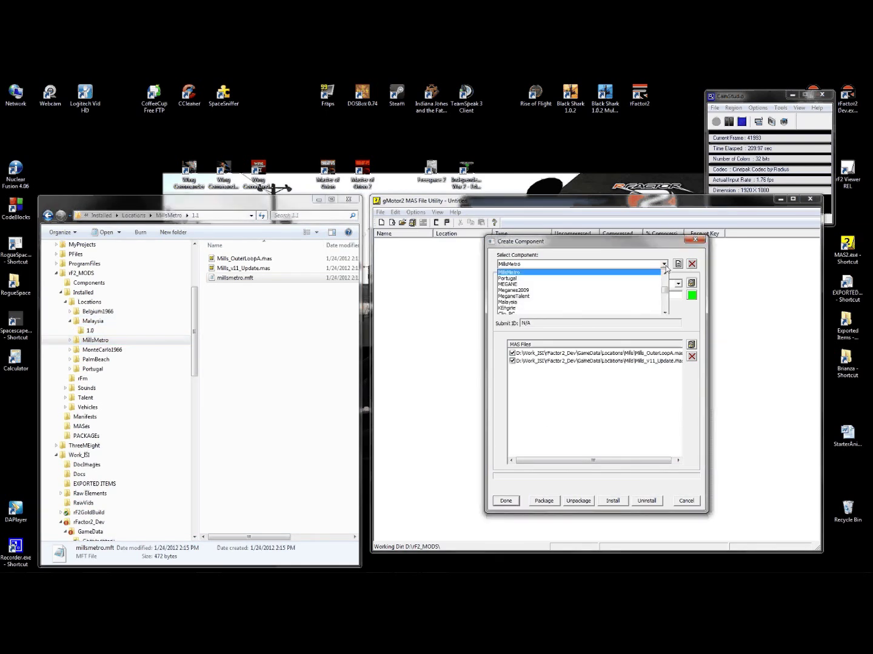
scroll(526, 306, "down", 3)
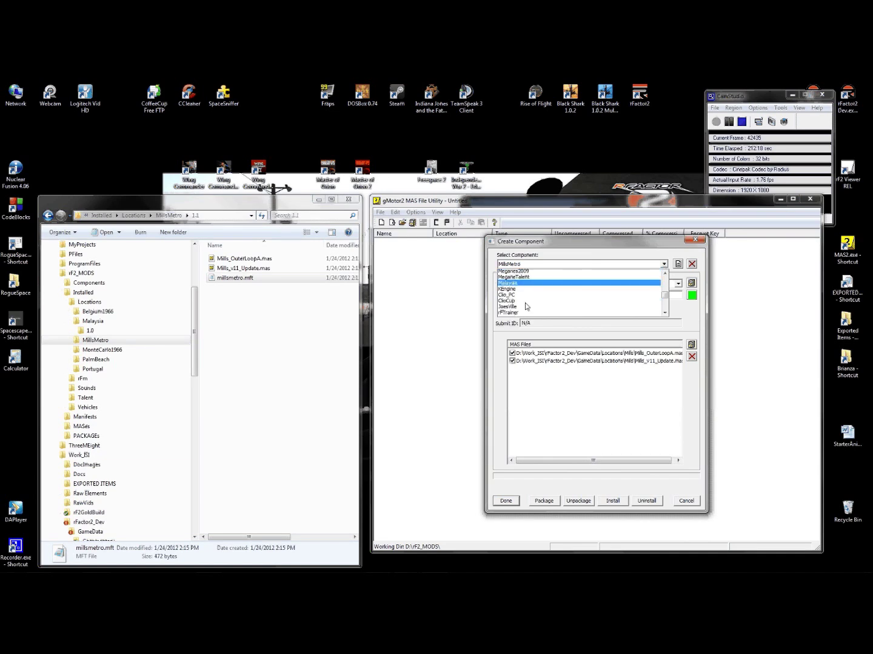
key("Return")
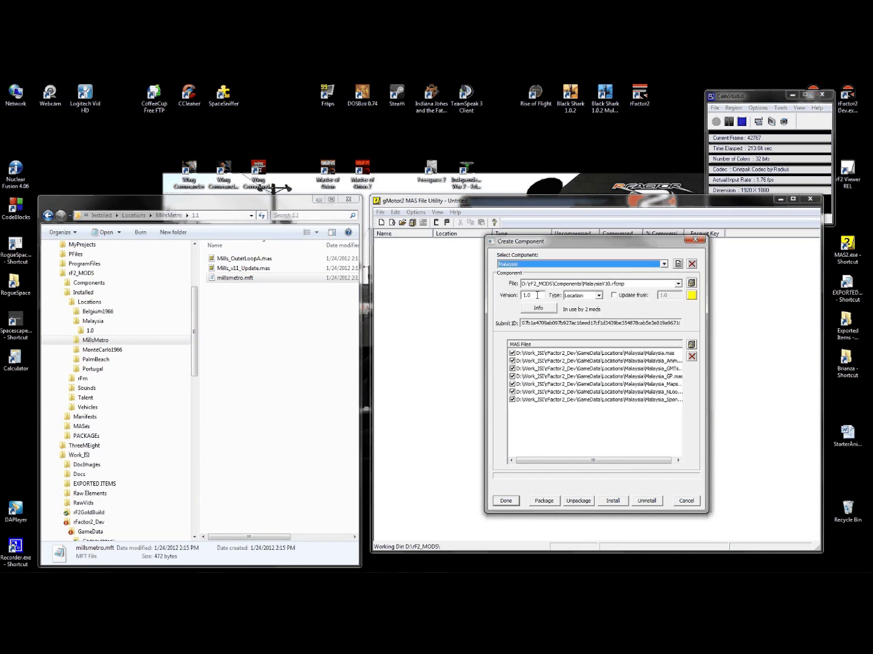
- Save the component as new MalaysiaV11.rfcmp in rF2_MODS\Components with version 1.1
left_click(693, 285)
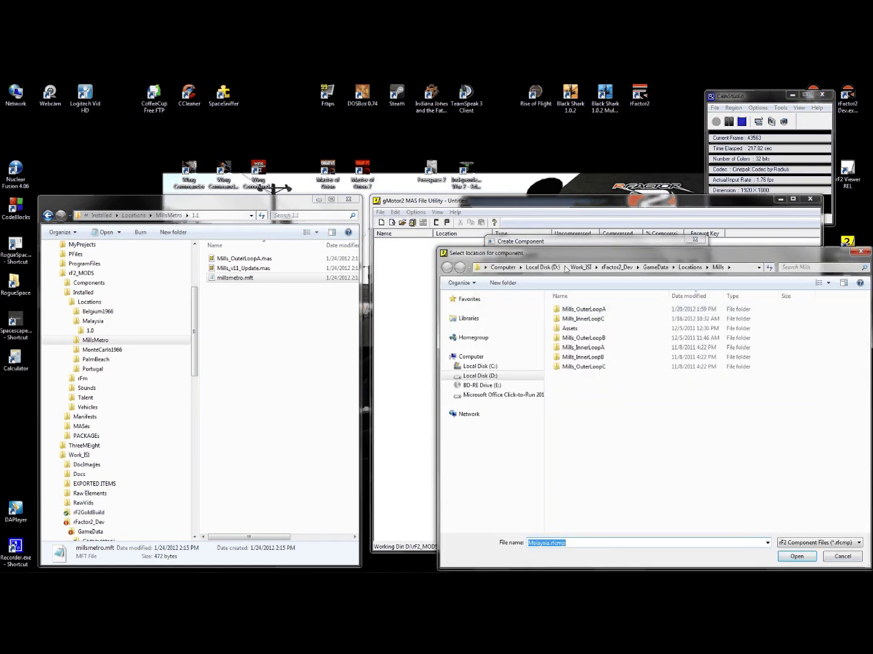
left_click(542, 267)
double_click(576, 376)
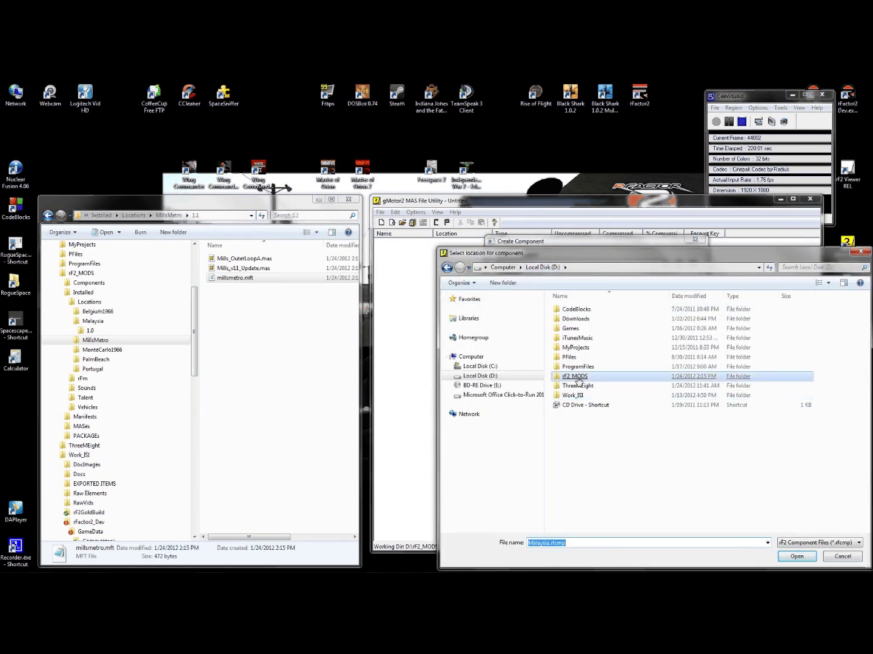
left_click(578, 310)
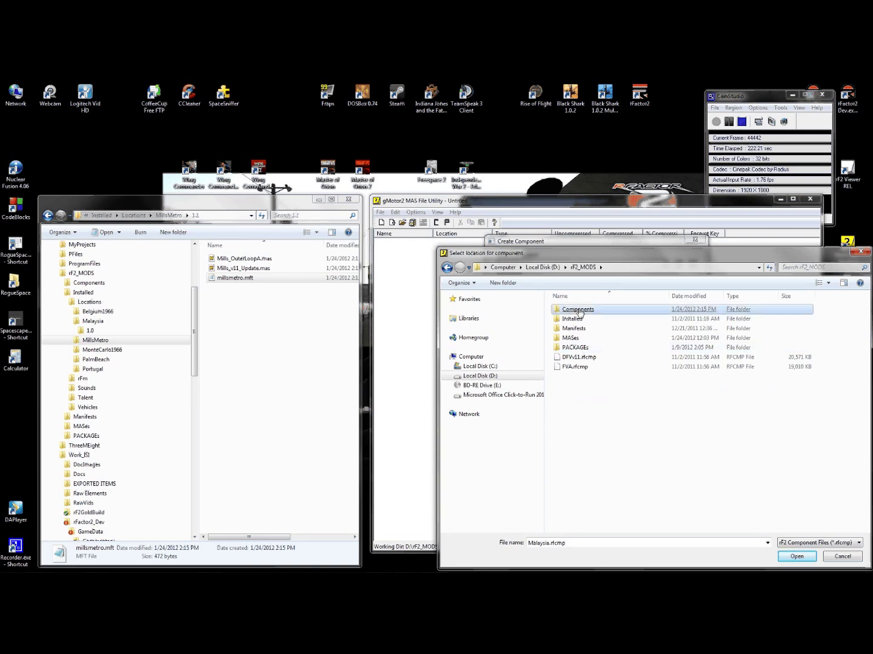
double_click(578, 310)
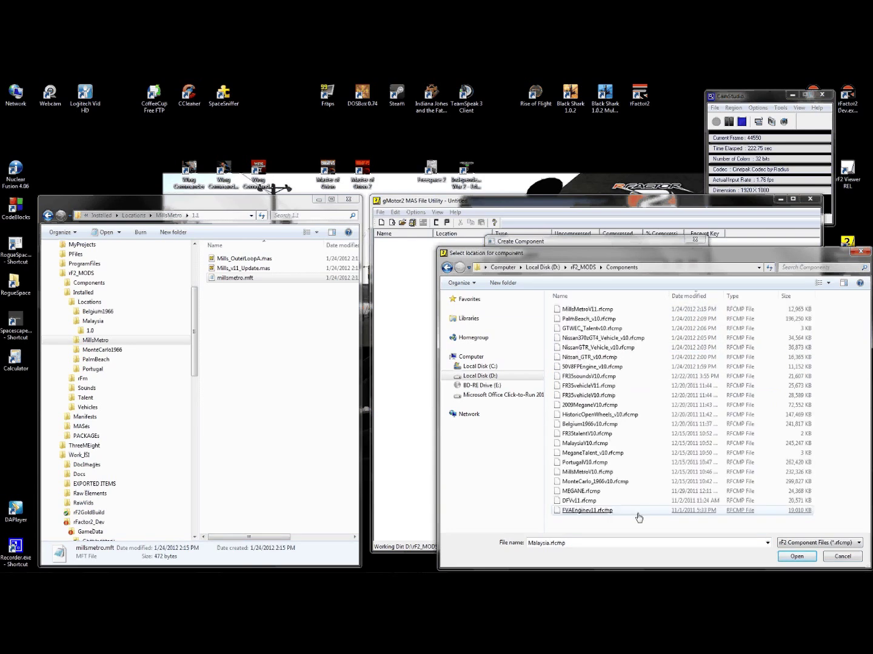
left_click(584, 443)
left_click(555, 543)
left_click(555, 543)
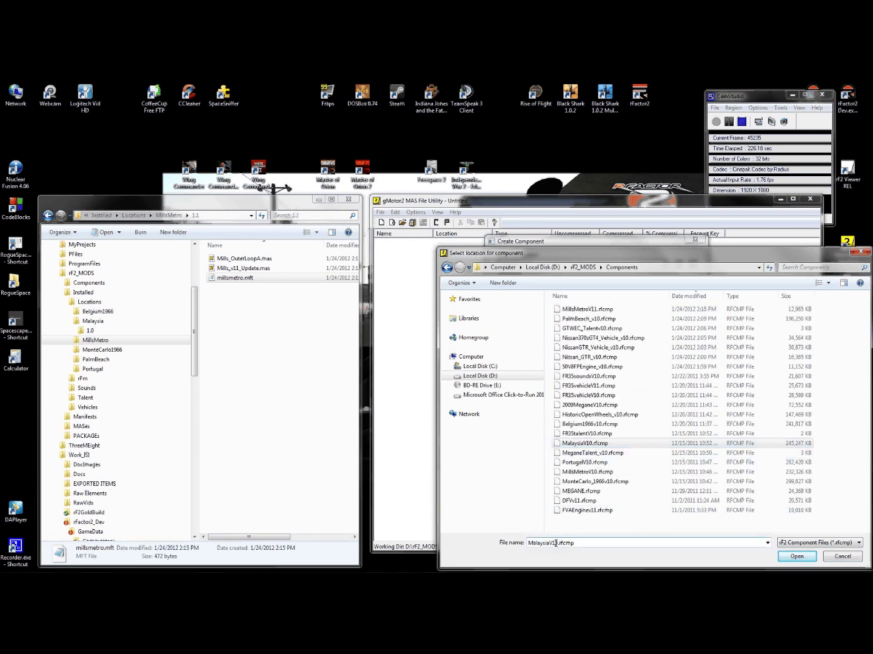
key("BackSpace")
type("1")
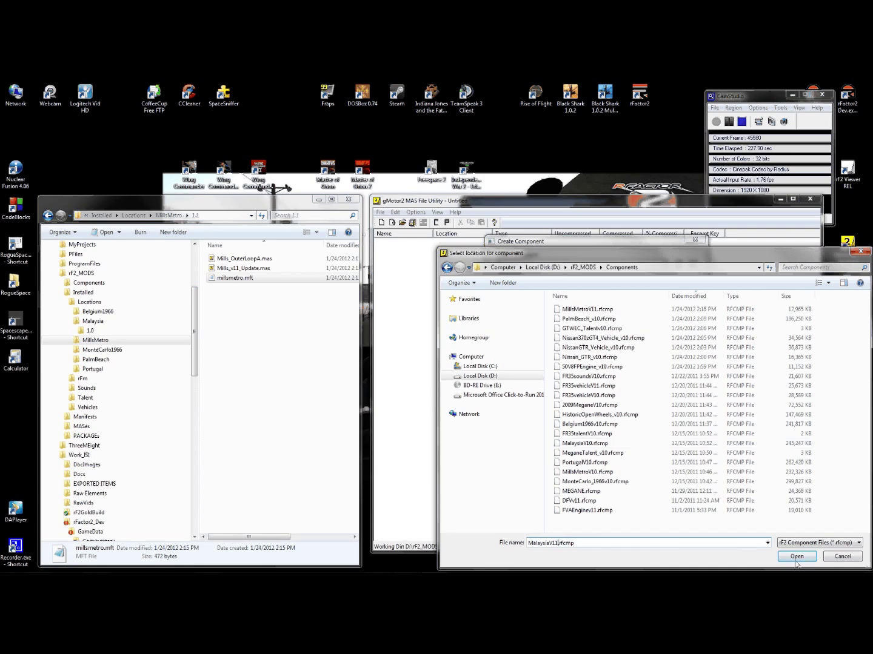
left_click(796, 556)
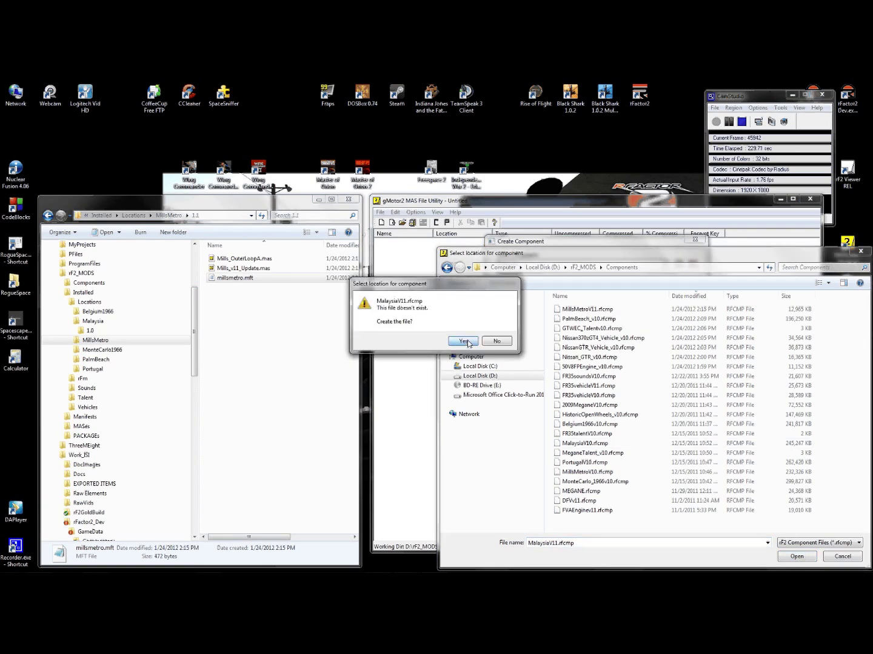
left_click(463, 341)
type("1.1")
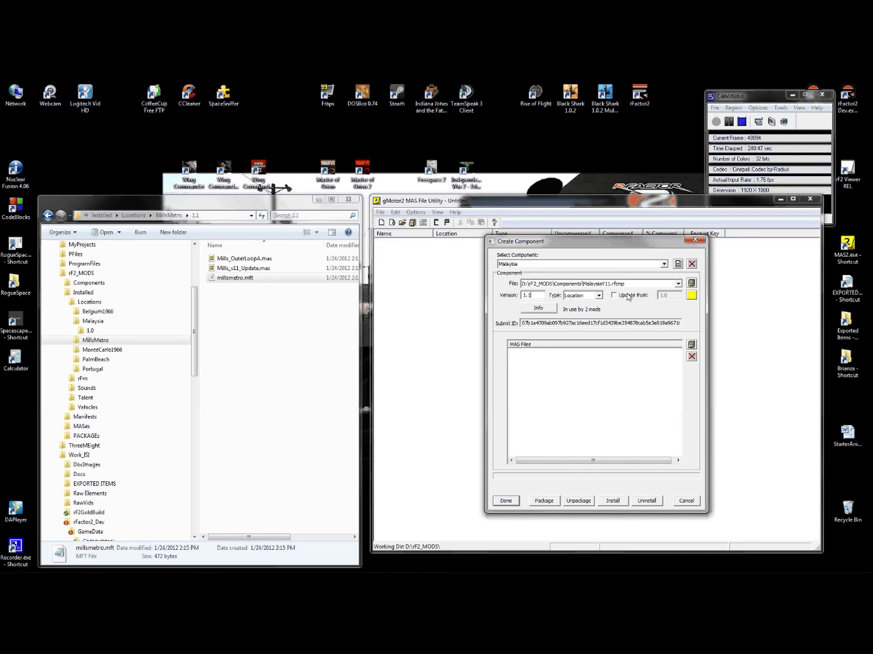
- Mark Malaysia 1.1 as an update from 1.0, then close and reopen the component dialog
left_click(626, 296)
left_click(505, 501)
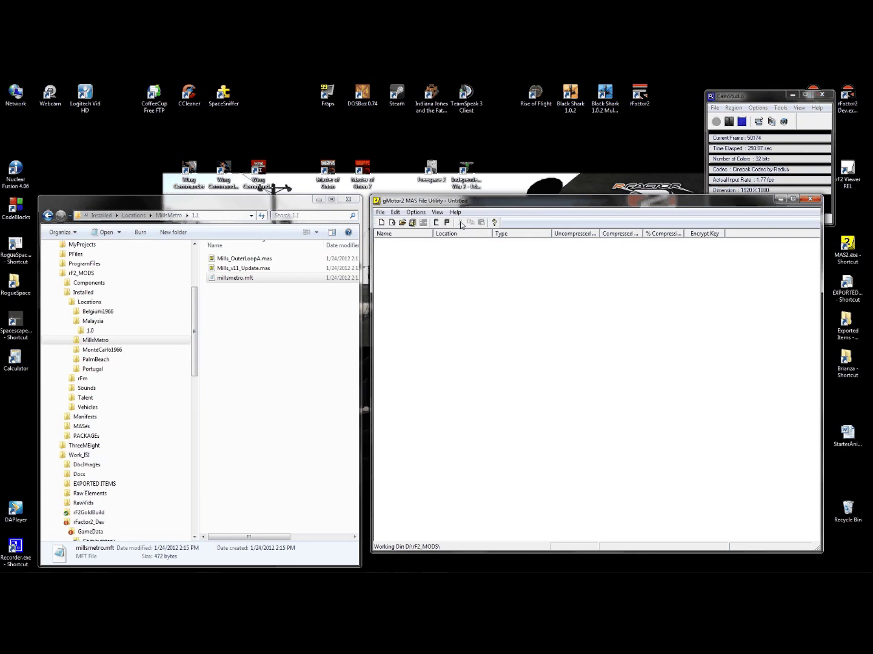
left_click(436, 223)
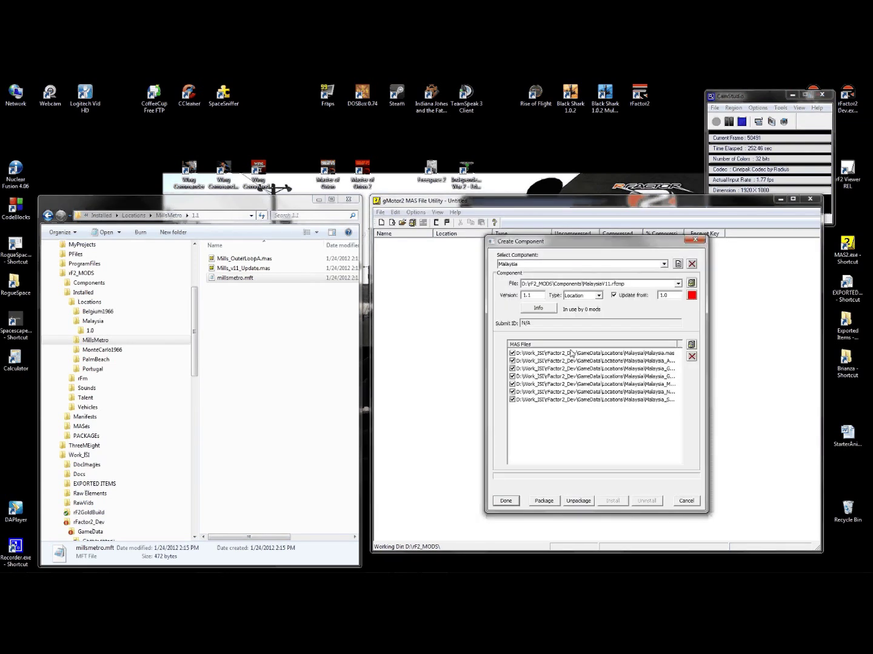
- Remove every MAS file except Malaysia_GP.mas from the component
double_click(677, 344)
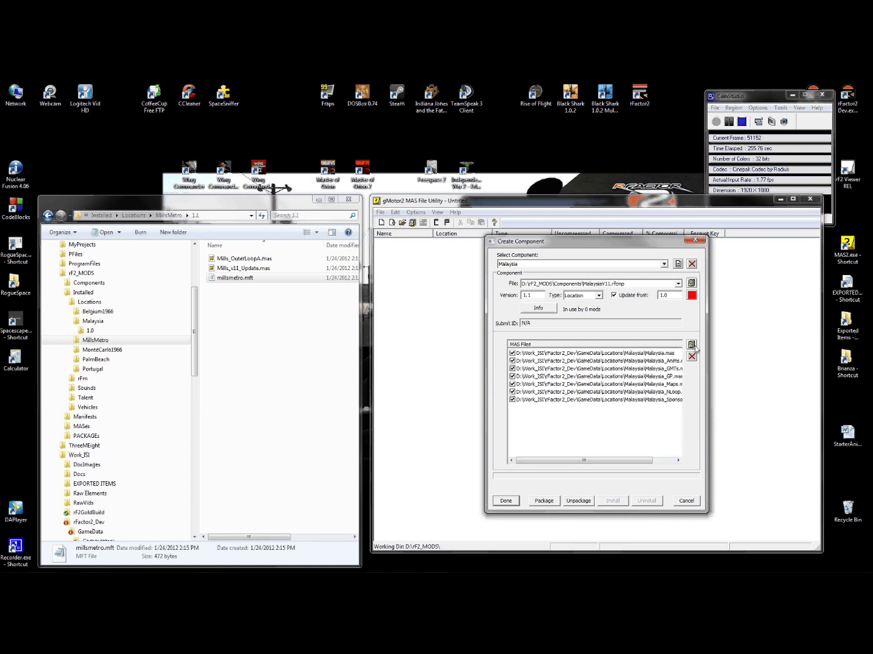
left_click(637, 354)
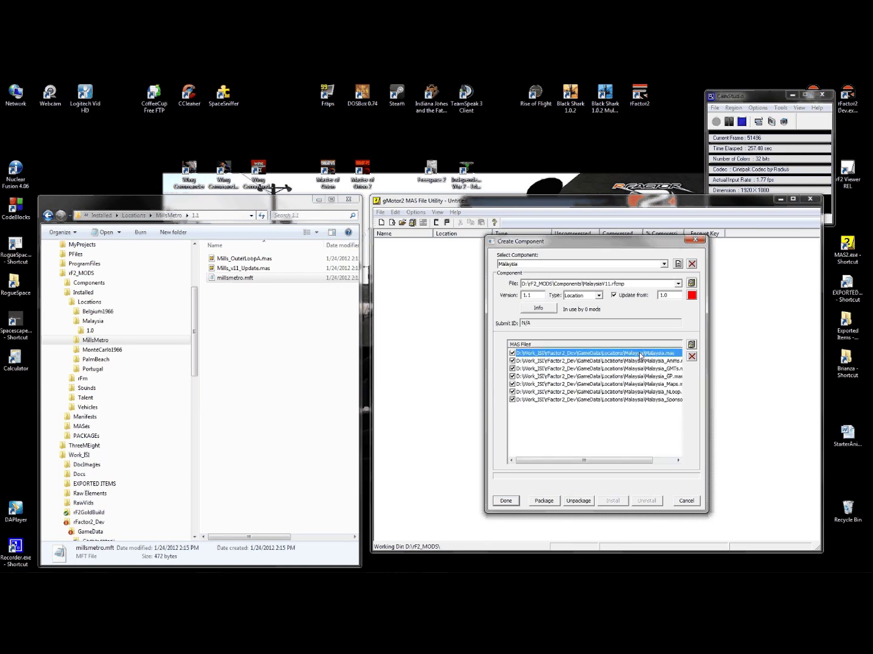
left_click(691, 357)
left_click_drag(606, 353, 650, 379)
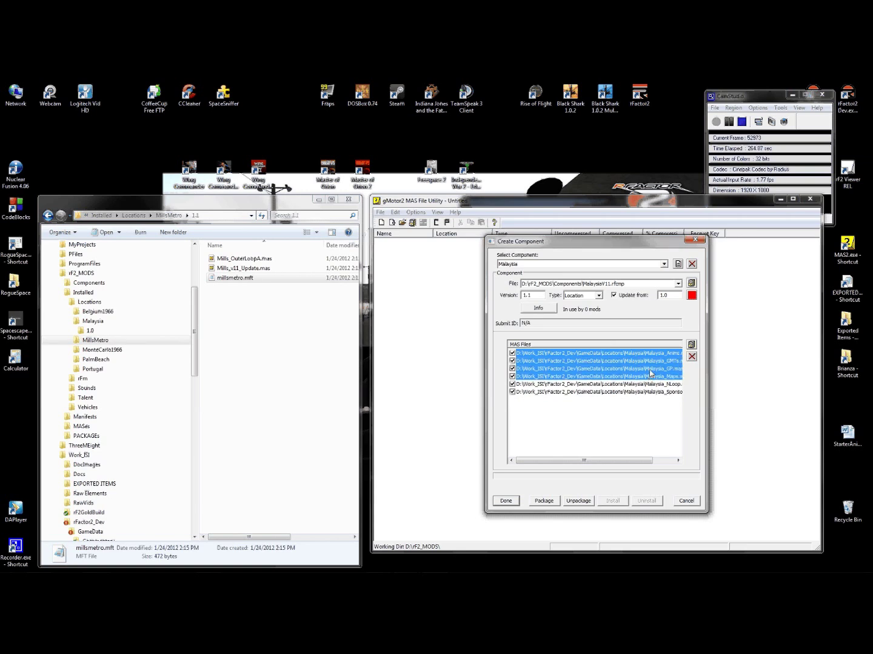
left_click_drag(651, 384, 652, 392)
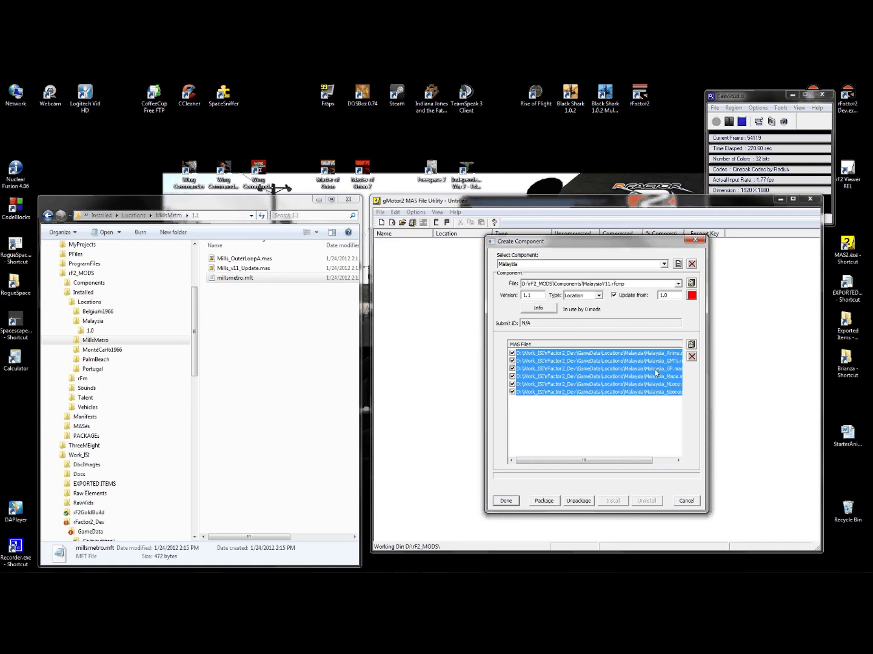
left_click(655, 370, "ctrl")
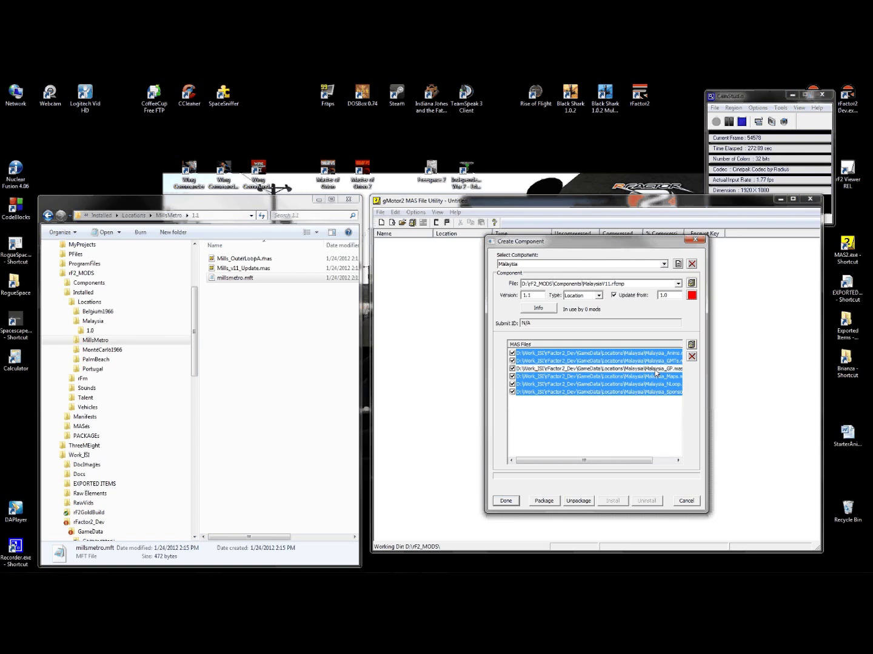
left_click(691, 356)
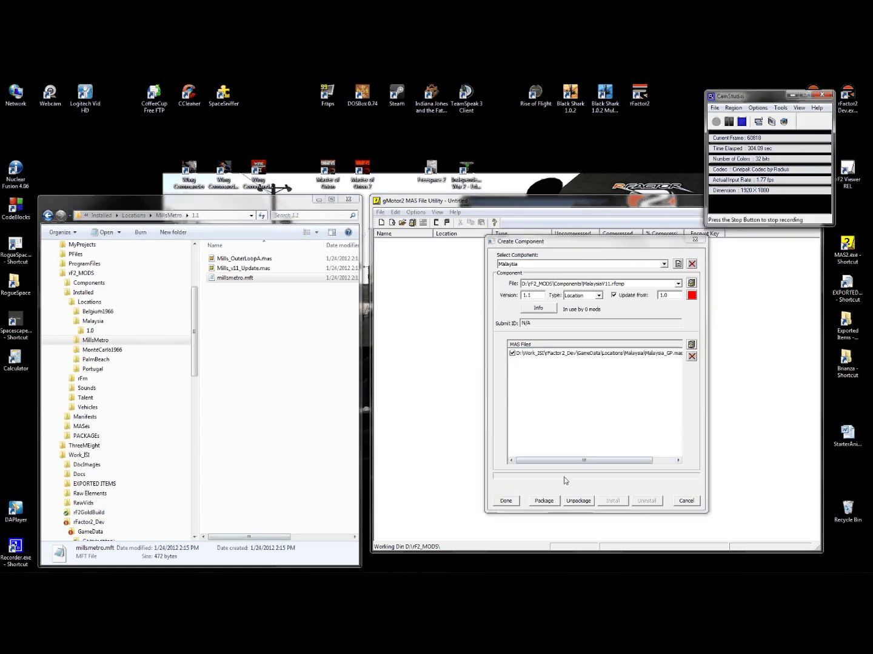
- Package the Malaysia 1.1 update component and install it
left_click(543, 501)
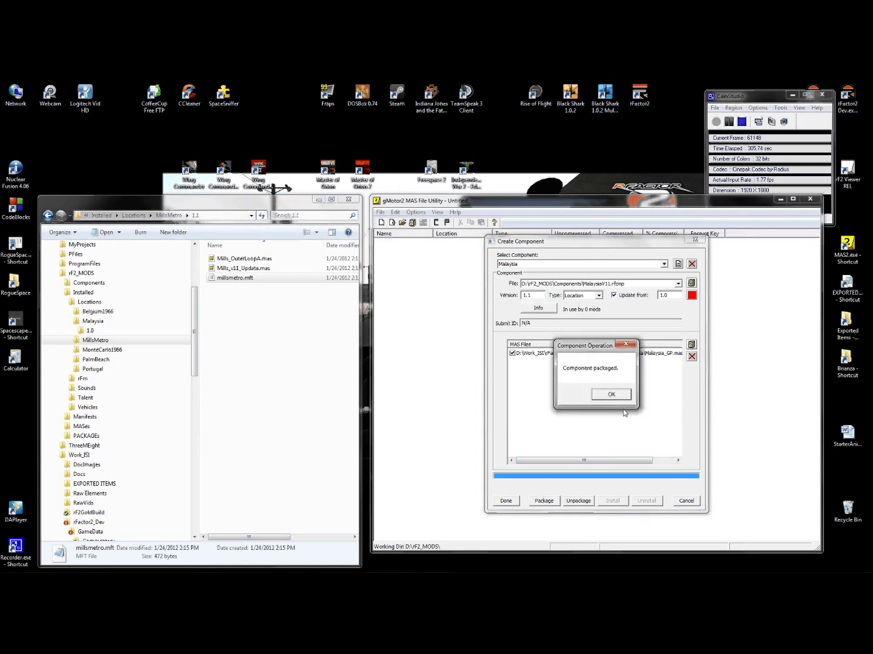
left_click(611, 395)
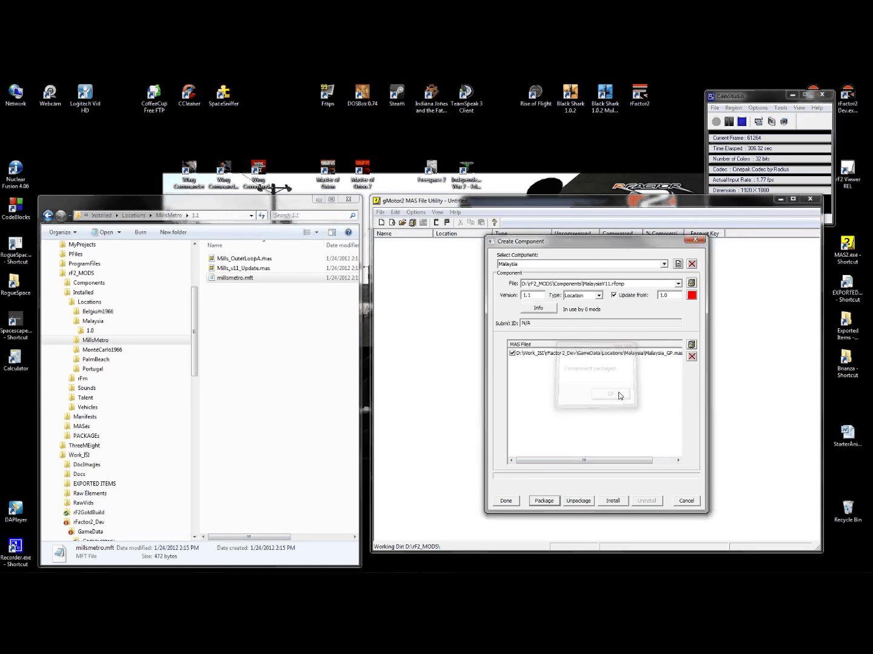
left_click(612, 501)
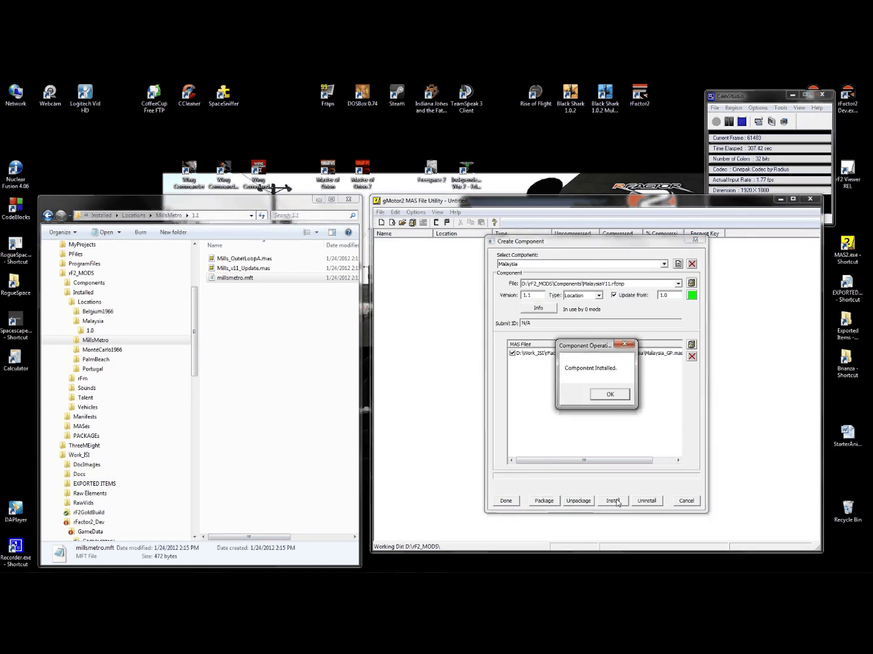
left_click(611, 395)
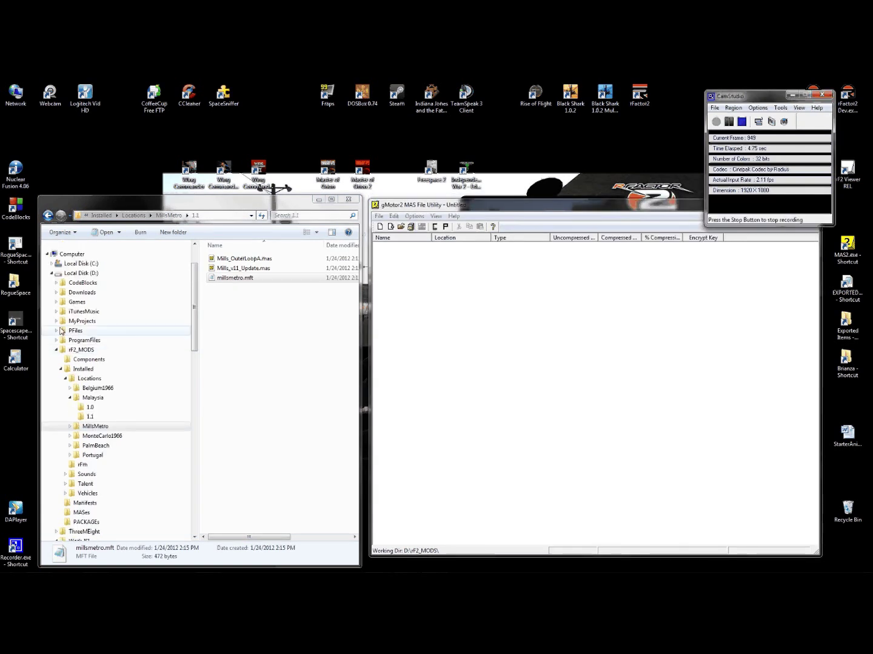
- Go to the D:\Games\rF2 folder and start Launch rFactor.exe
left_click(57, 303)
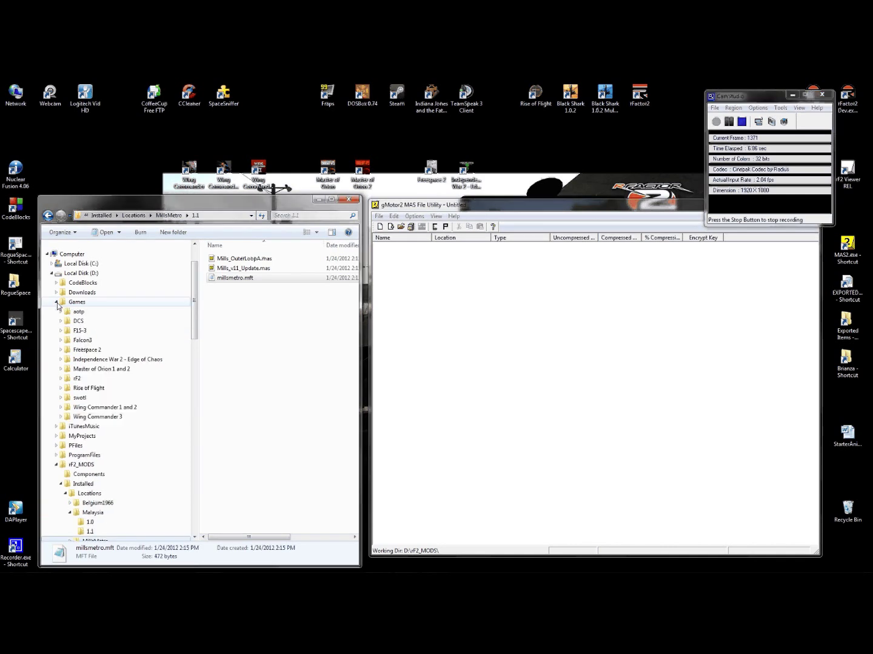
left_click(64, 379)
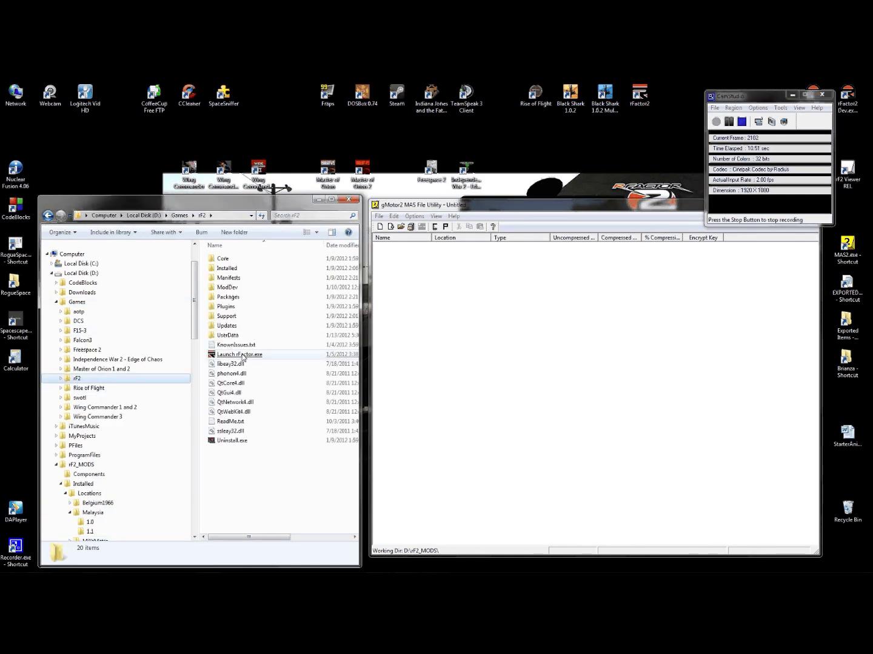
left_click(252, 355)
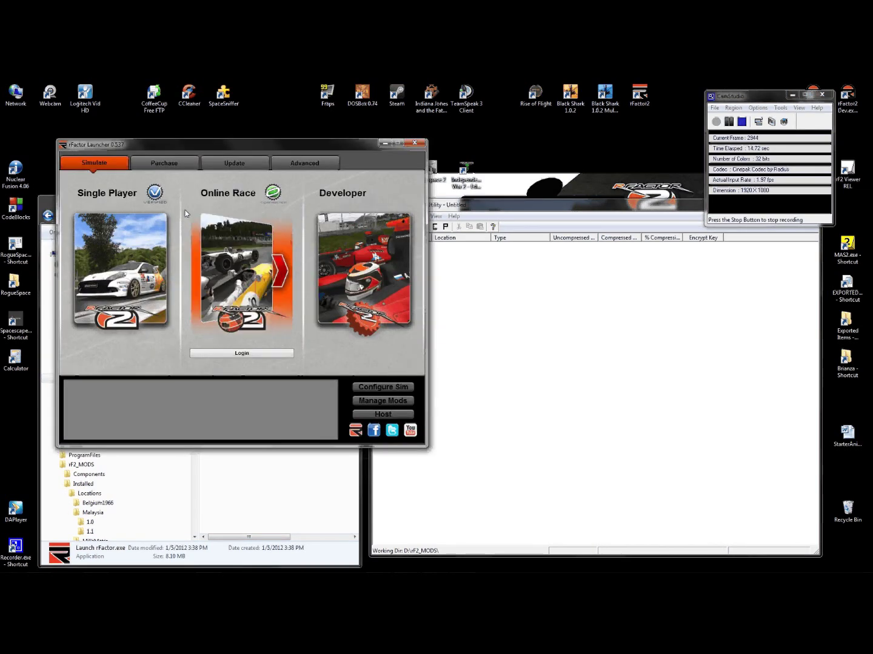
- Sign in to the rFactor 2 user account under Purchase > Manage Account
left_click(157, 165)
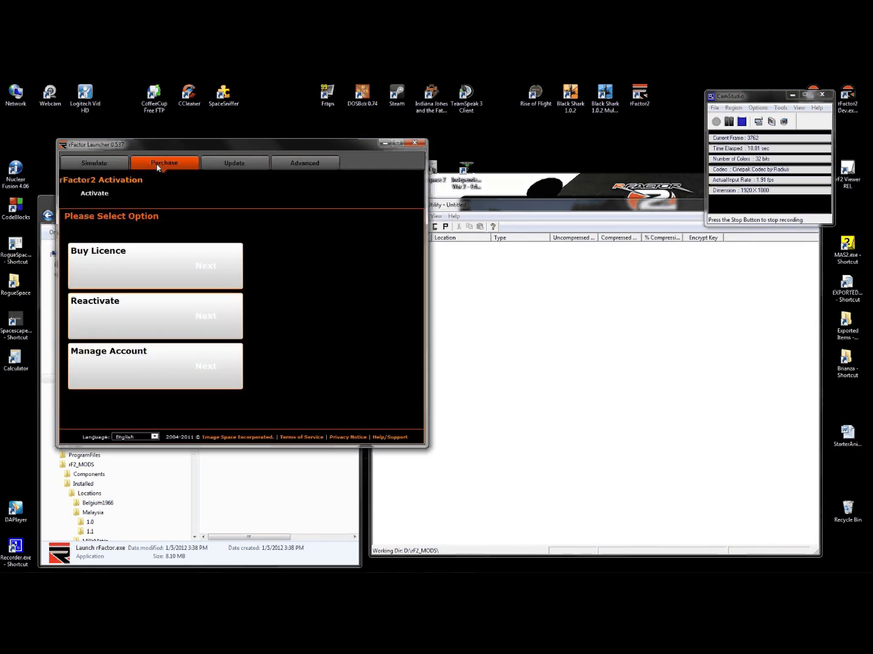
left_click(189, 371)
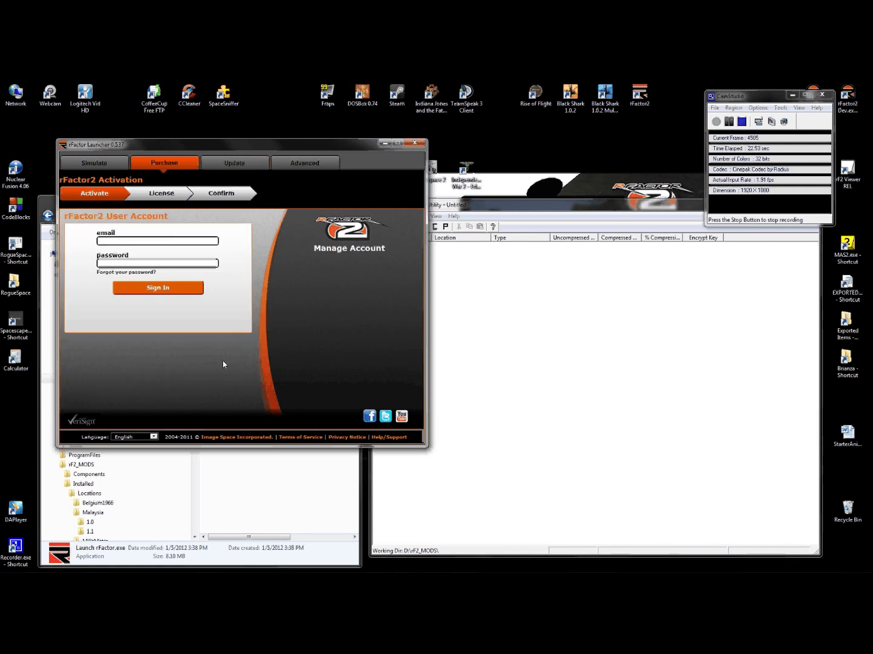
left_click(729, 121)
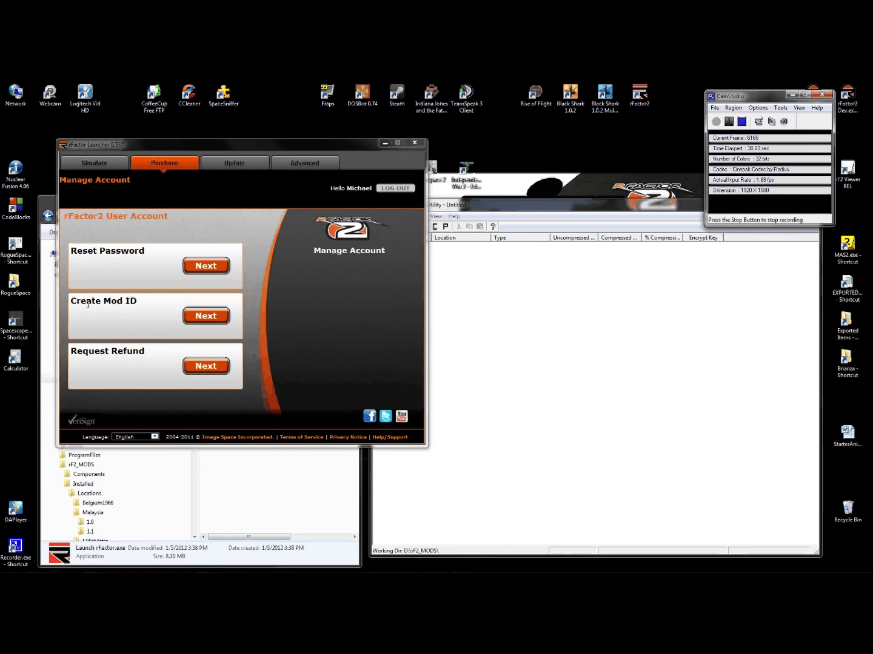
- Create mod ID 'GT World Endurance' in mod group ISI and acknowledge the generated ID
left_click_drag(78, 303, 140, 303)
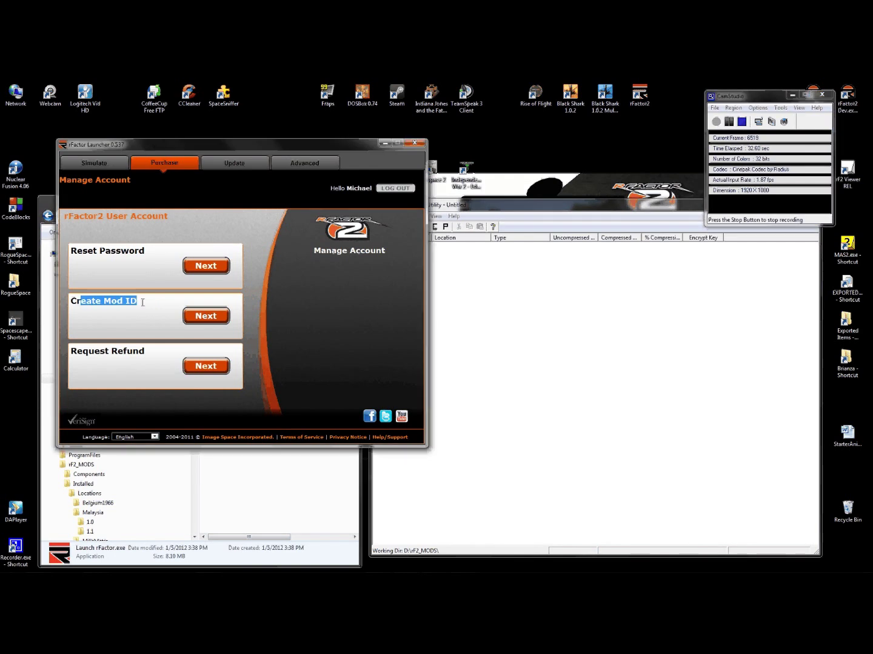
left_click(206, 316)
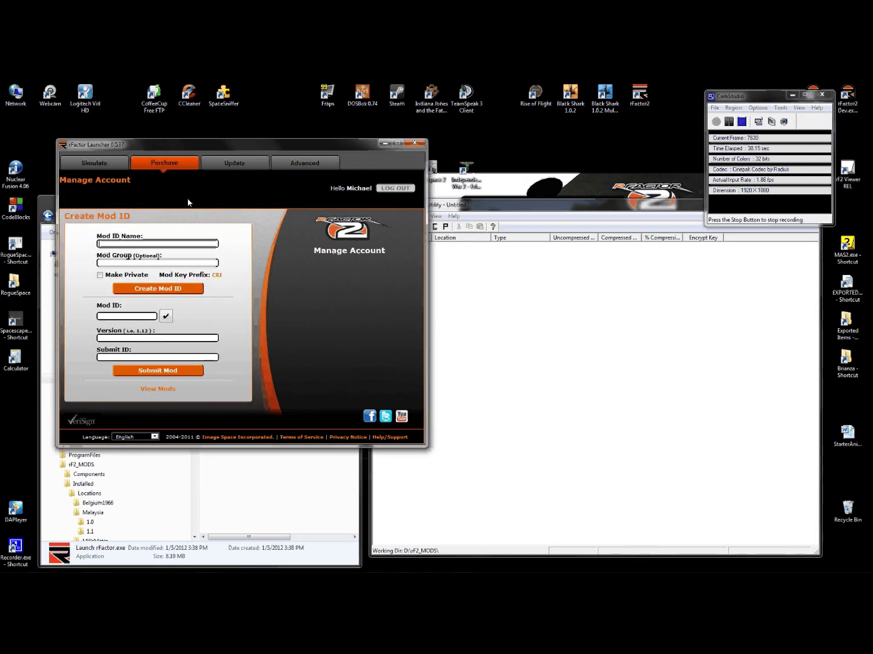
type("GT World_ Endurance")
left_click(136, 265)
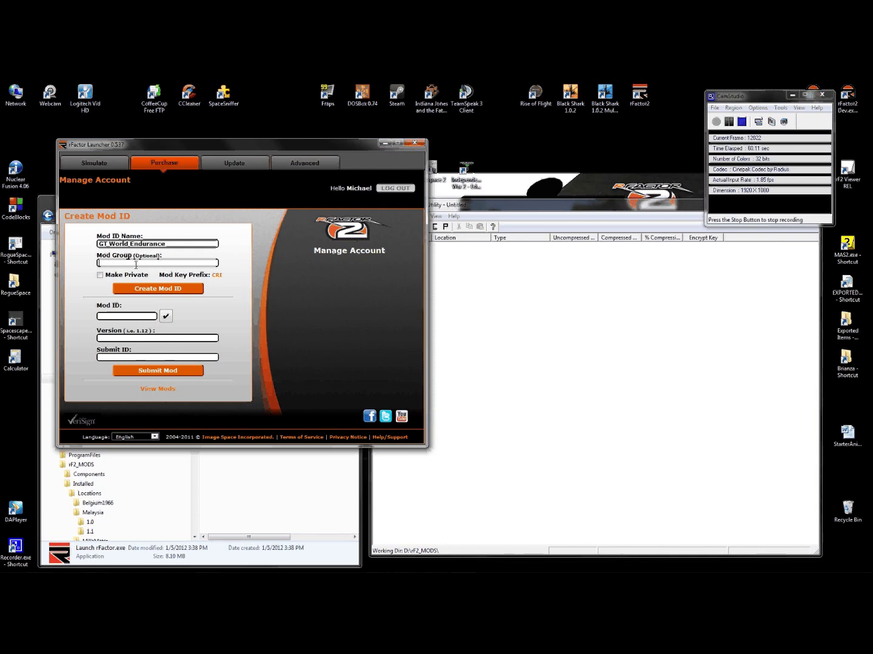
type("ISI")
left_click(162, 295)
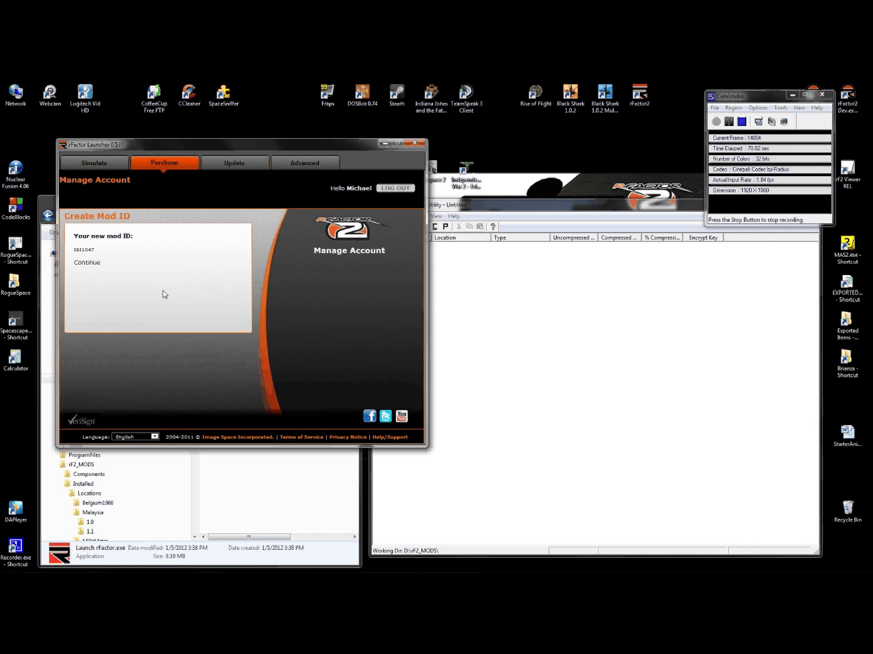
left_click(87, 263)
- Dismiss the launcher and Create Package dialog, then select the three GTWEC files in GameData\rFm
left_click(384, 143)
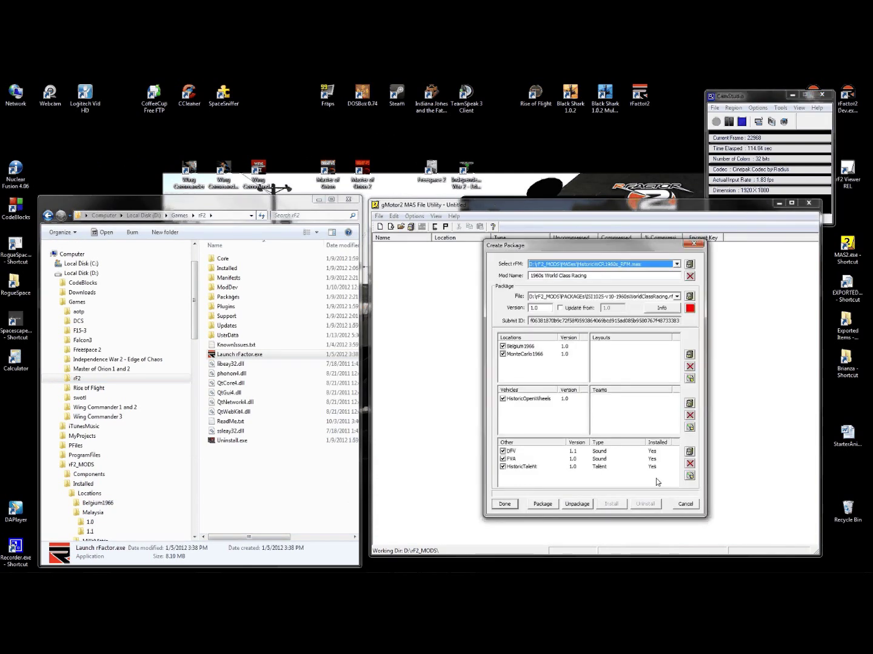
left_click(686, 504)
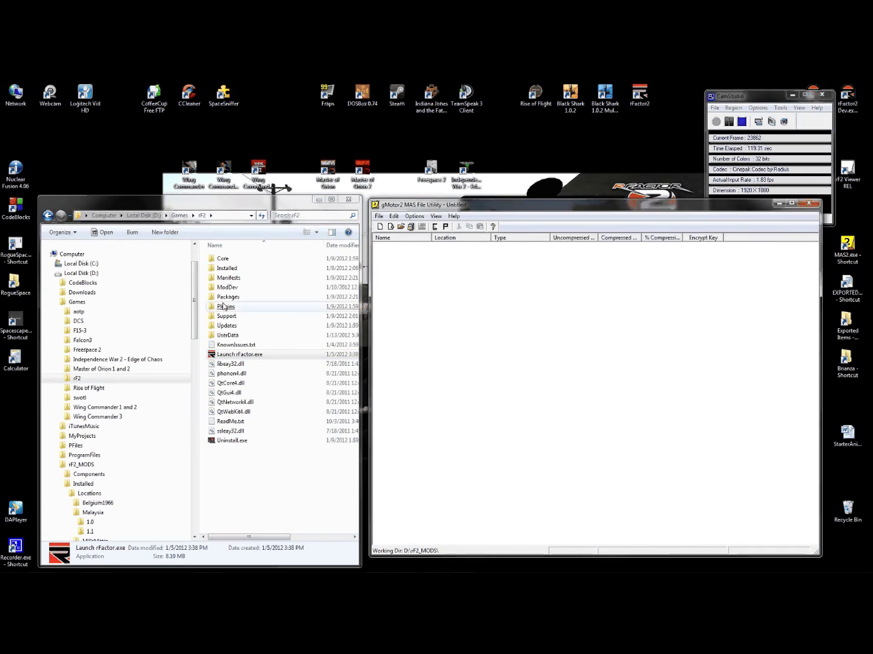
left_click_drag(195, 303, 196, 416)
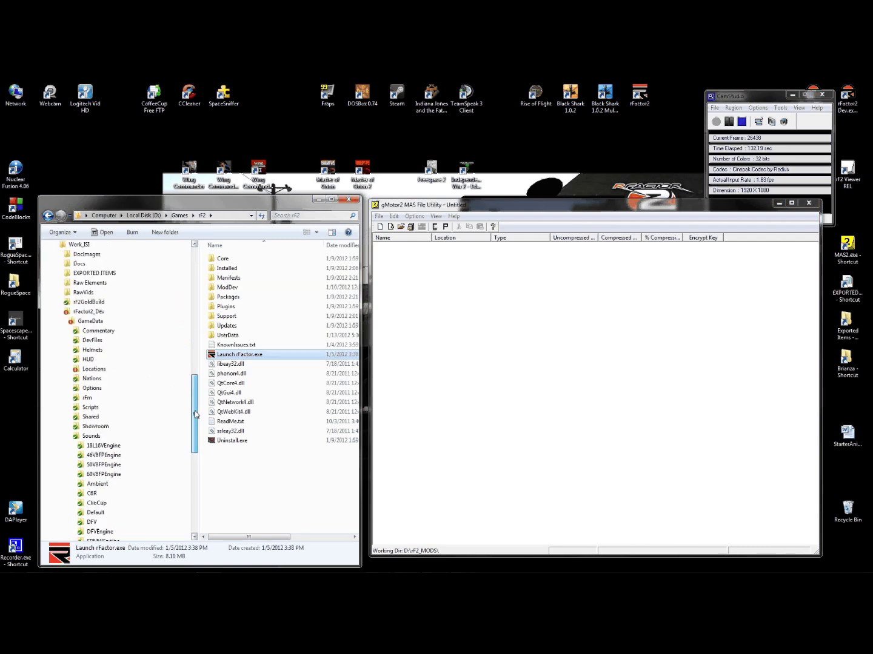
left_click(88, 399)
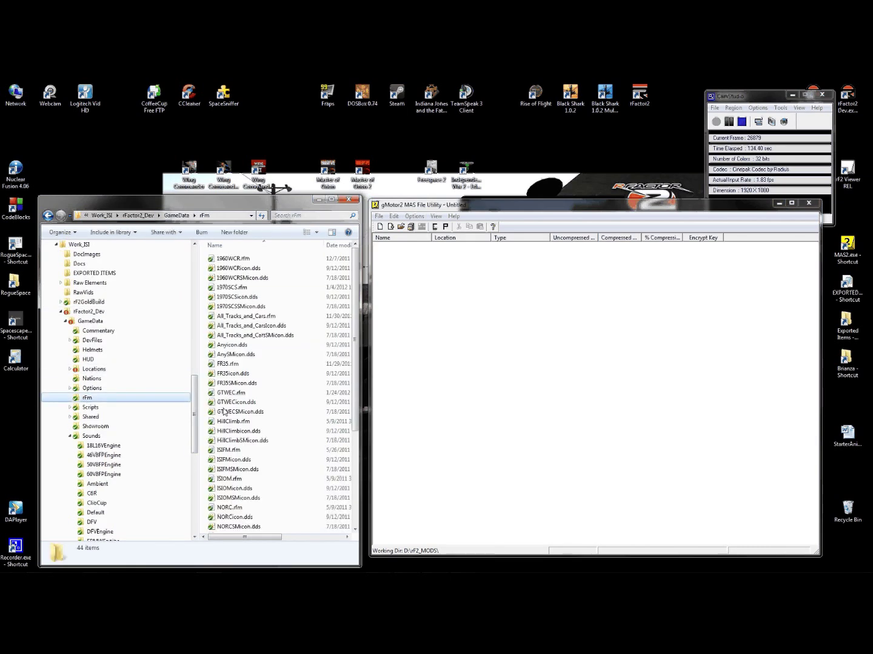
scroll(307, 331, "down", 2)
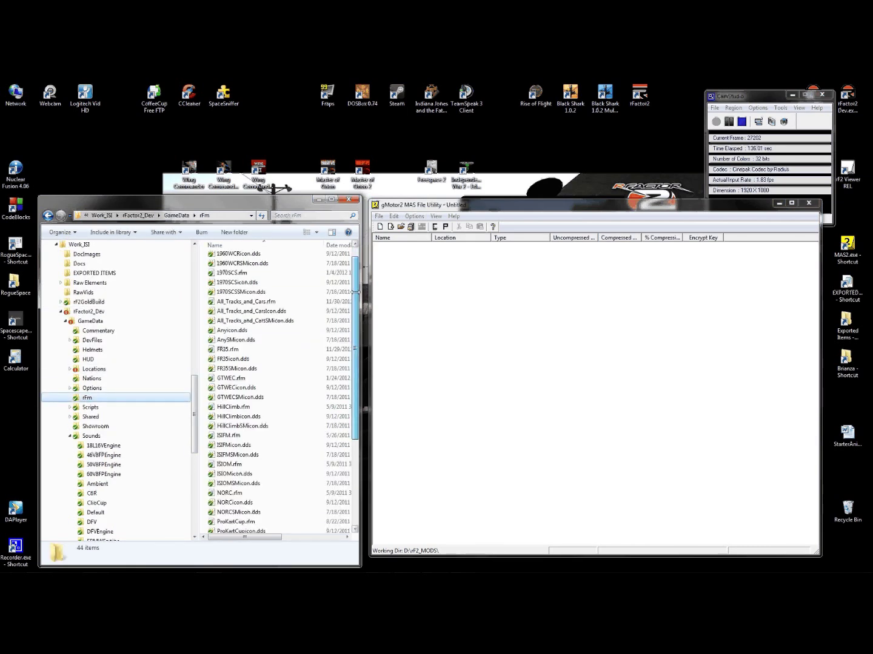
left_click_drag(306, 331, 233, 343)
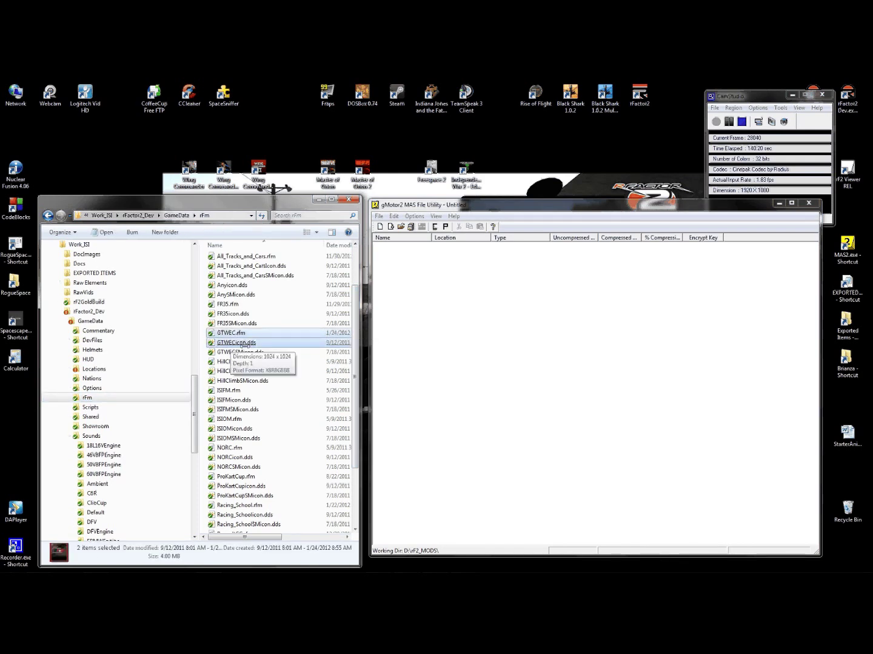
left_click(232, 351, "shift")
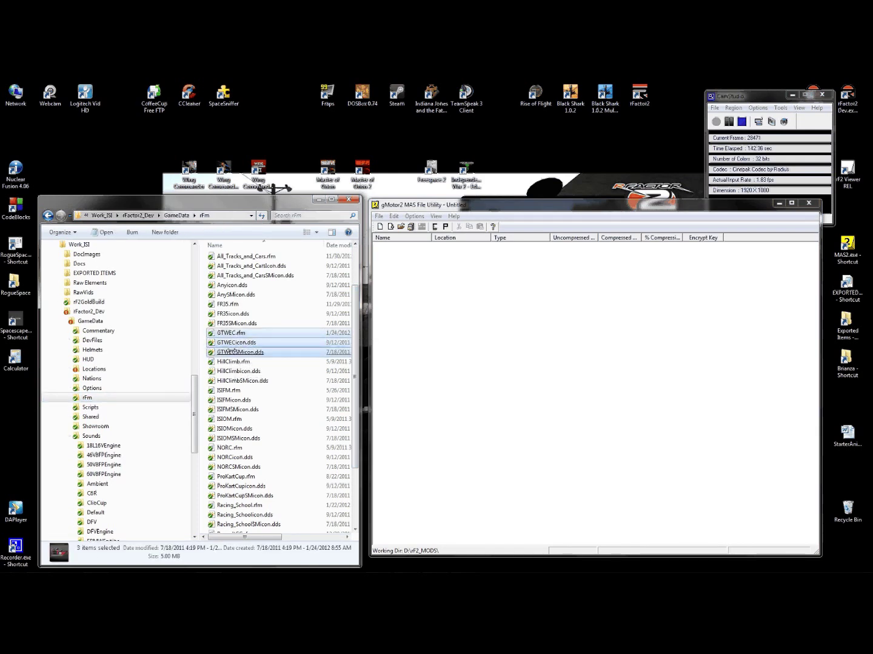
- Drop GTWEC.rfm and both icons into the utility and save as GTWEC_rfm.mas in rF2_MODS\MASes
left_click_drag(232, 350, 497, 315)
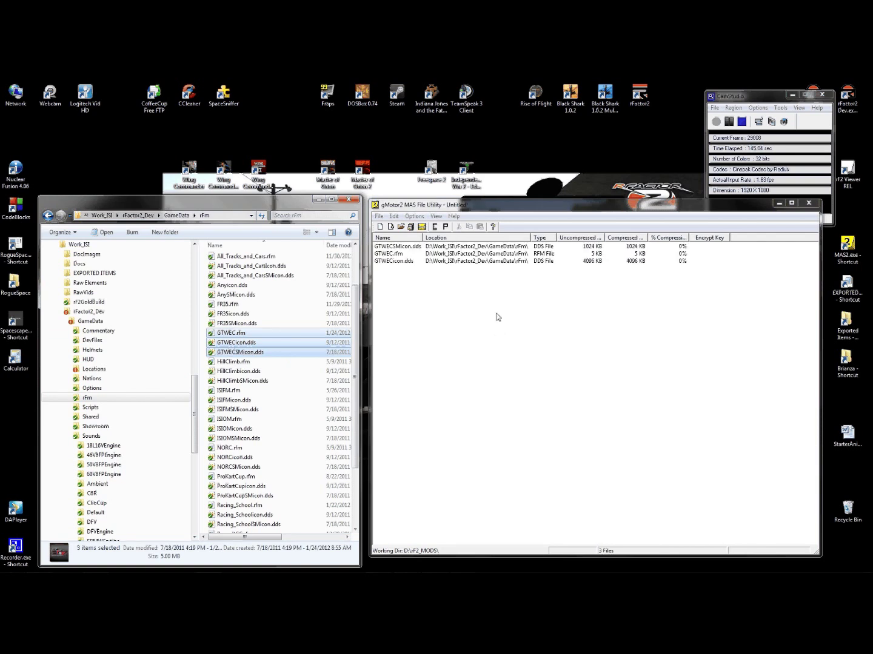
left_click(379, 217)
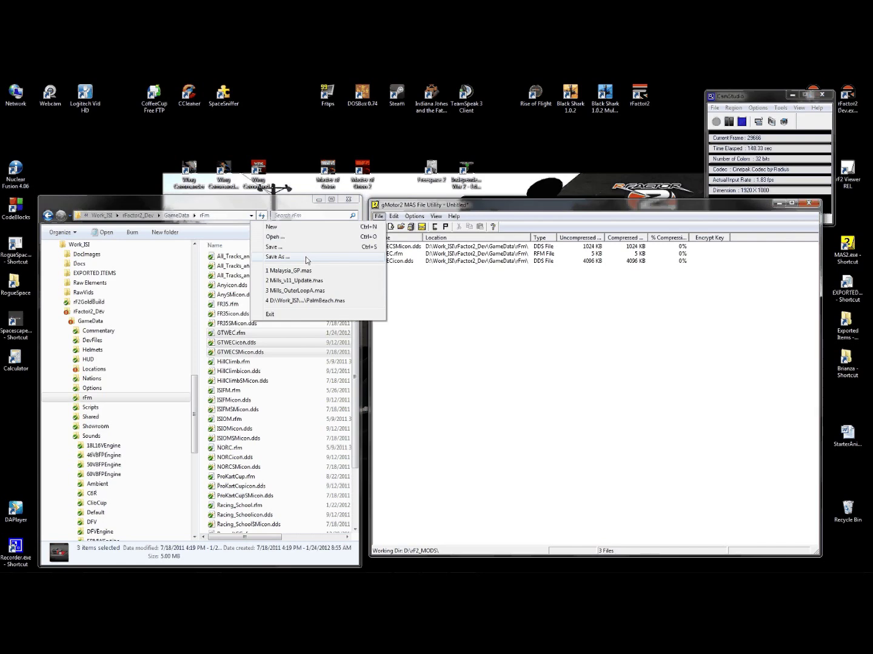
left_click(307, 261)
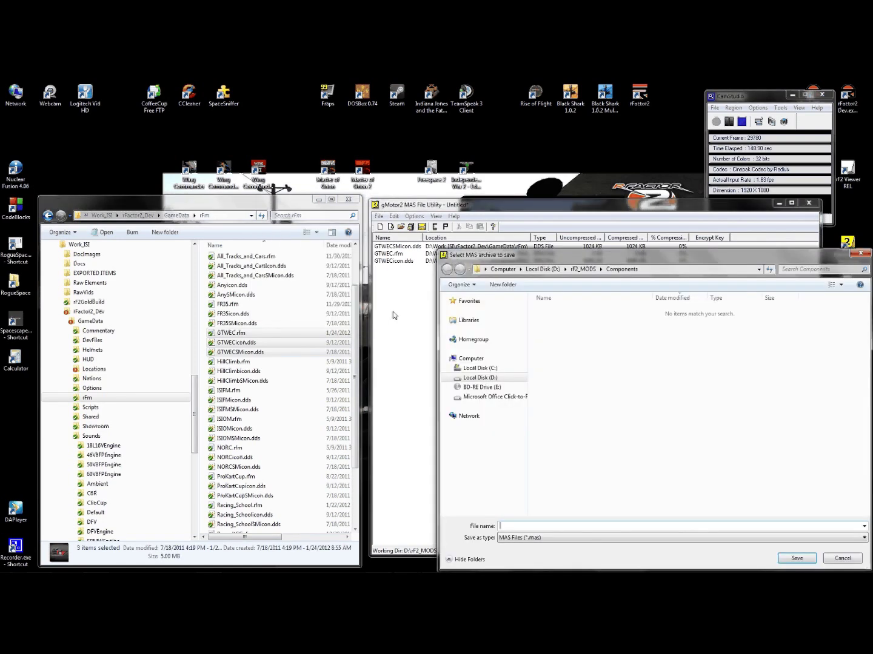
left_click(576, 268)
double_click(563, 338)
left_click(509, 524)
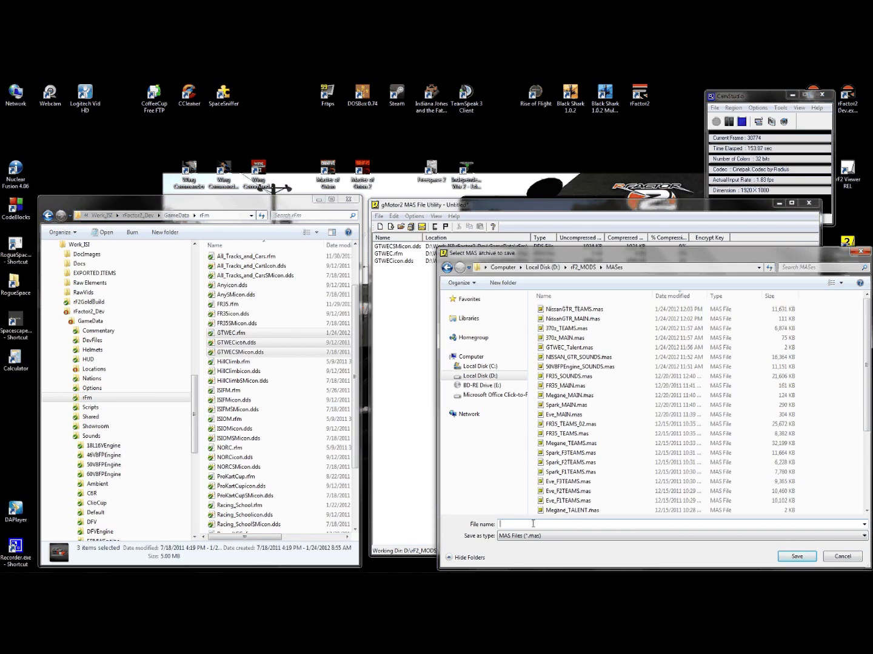
type("GTWEC_")
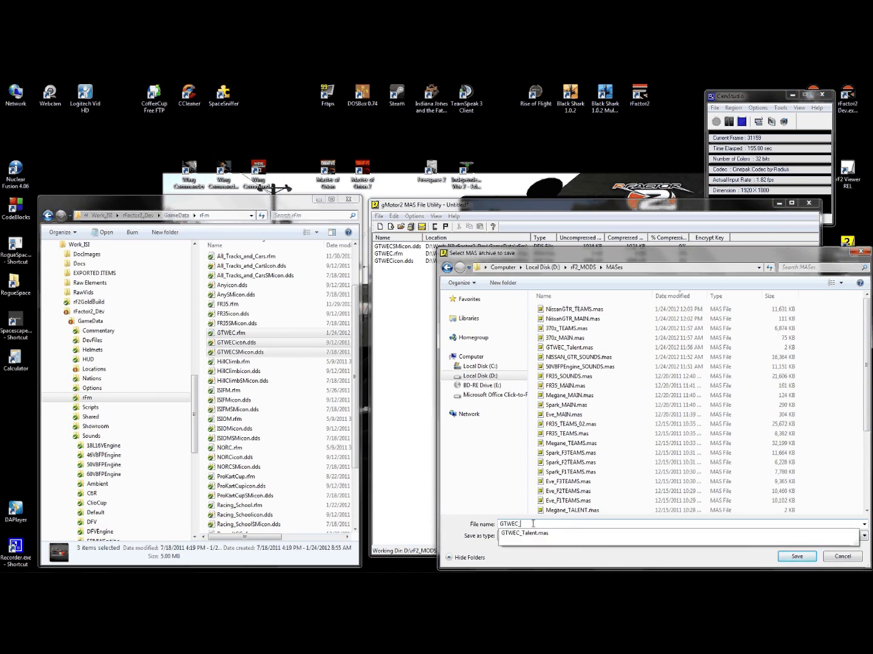
type("rfm")
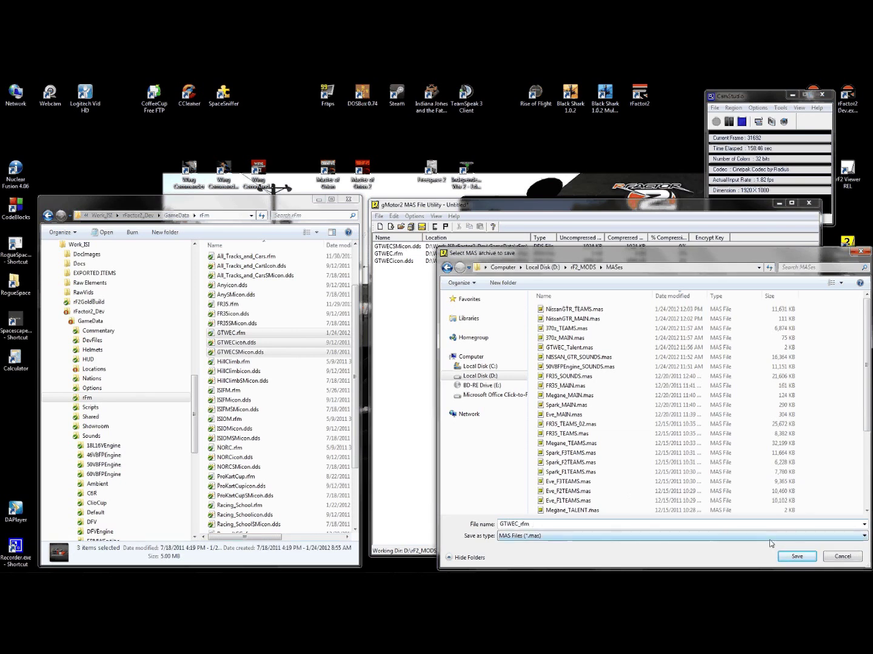
left_click(797, 557)
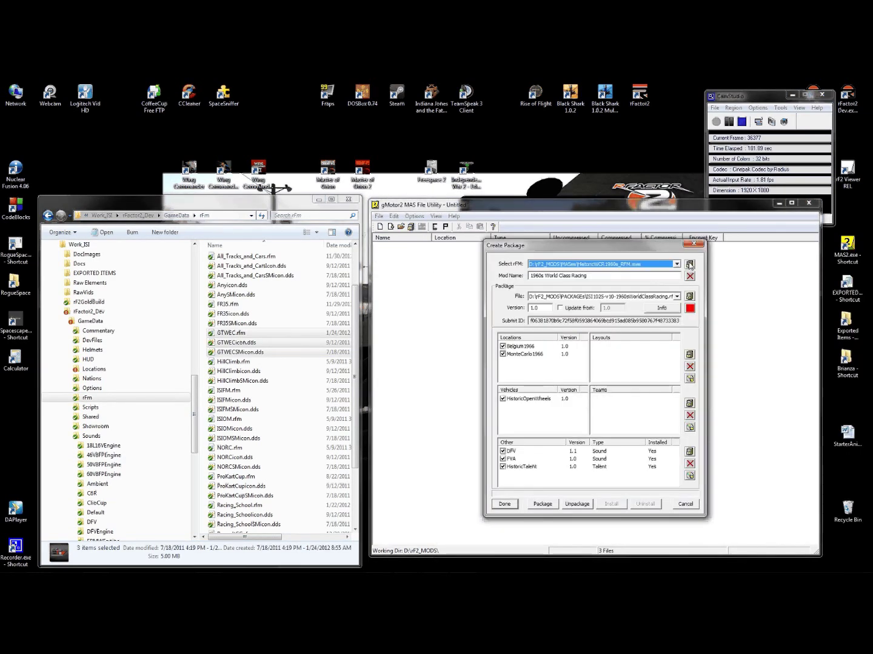
- Choose GTWEC_rfm.mas as the package's rFM and select the mod name text
left_click(690, 265)
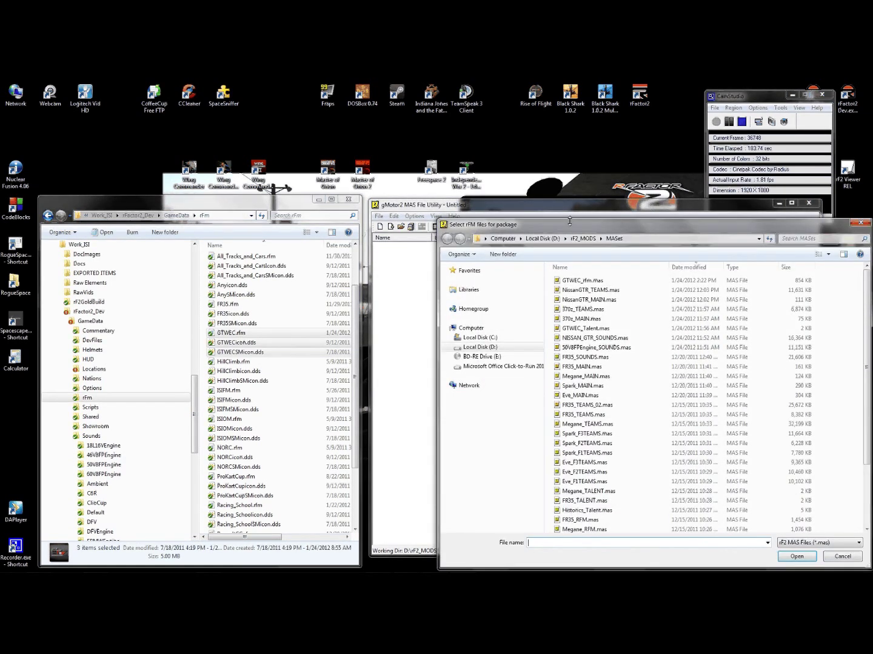
double_click(578, 281)
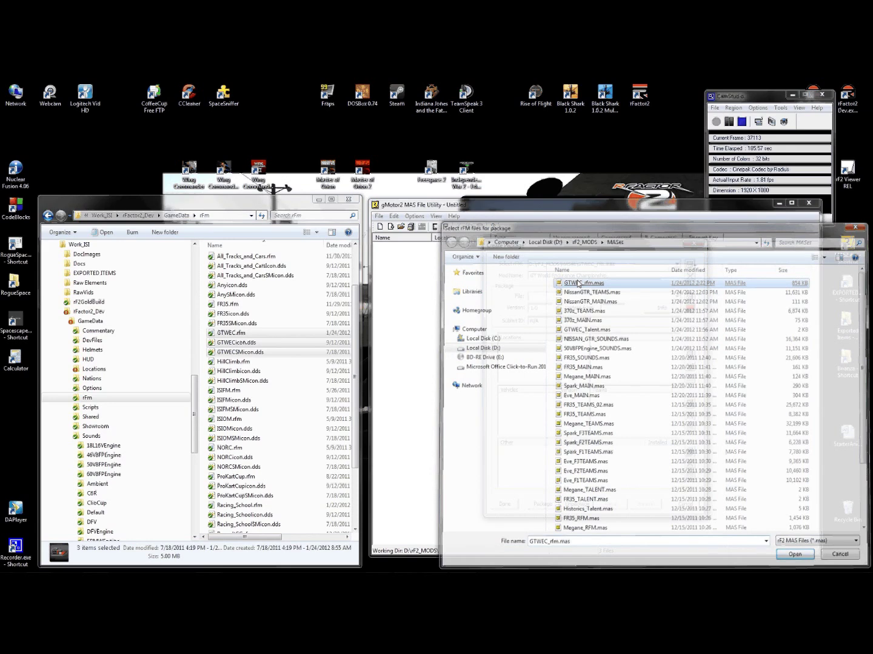
left_click_drag(609, 276, 525, 275)
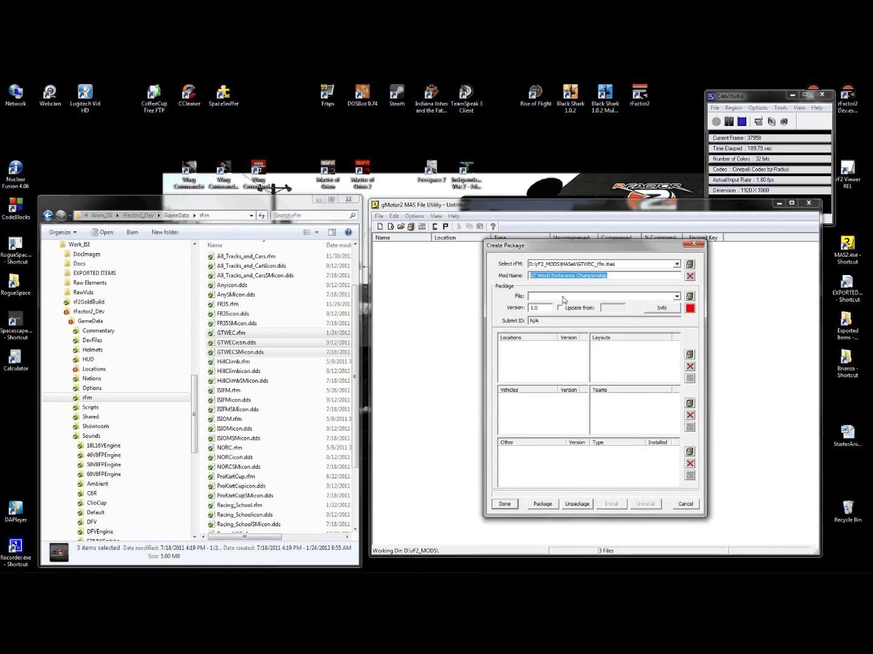
- Set the package file to ISI1047-v10-GTWEC in rF2_MODS\PACKAGEs and confirm creating it
left_click(689, 296)
left_click(581, 239)
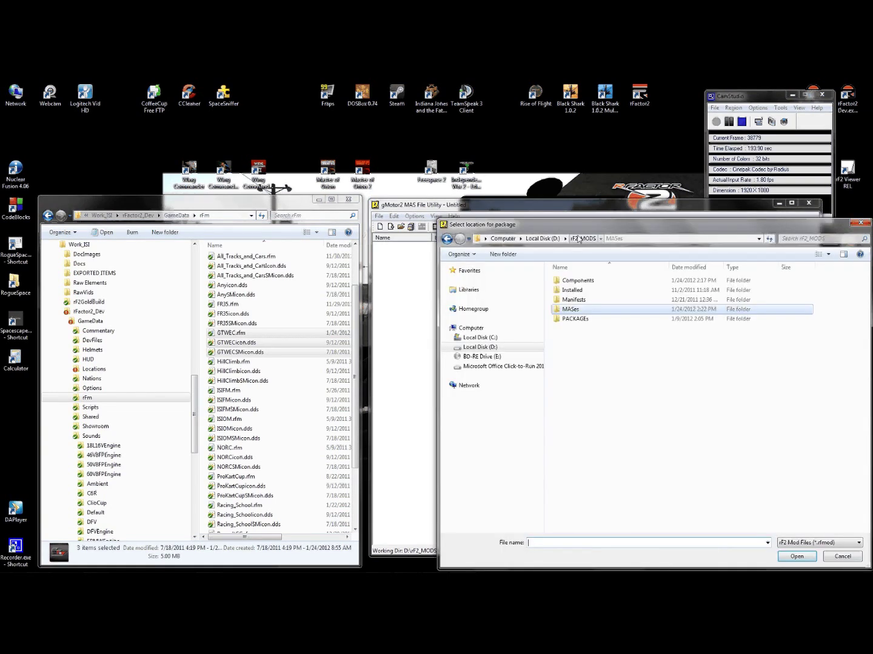
double_click(572, 319)
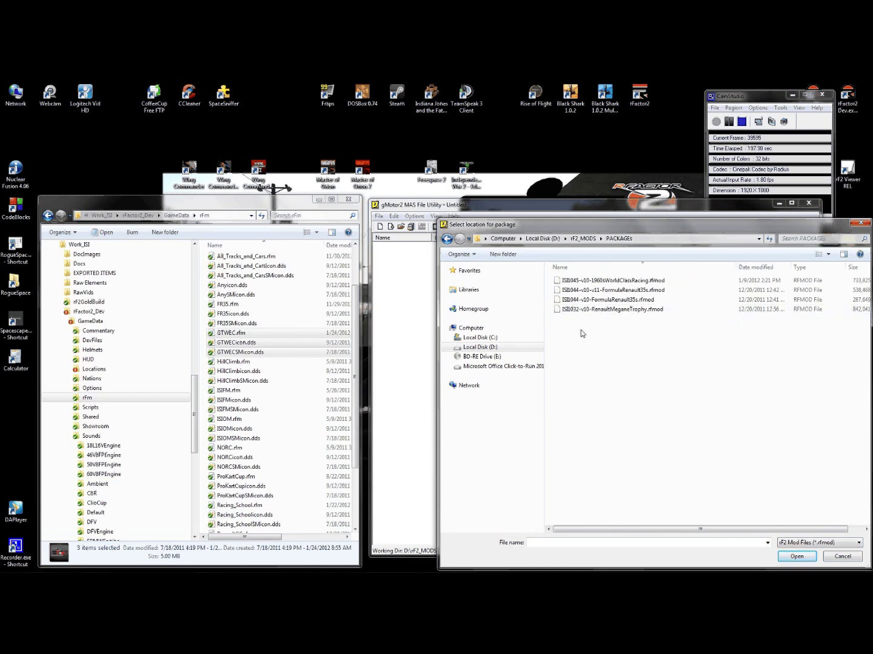
left_click(546, 542)
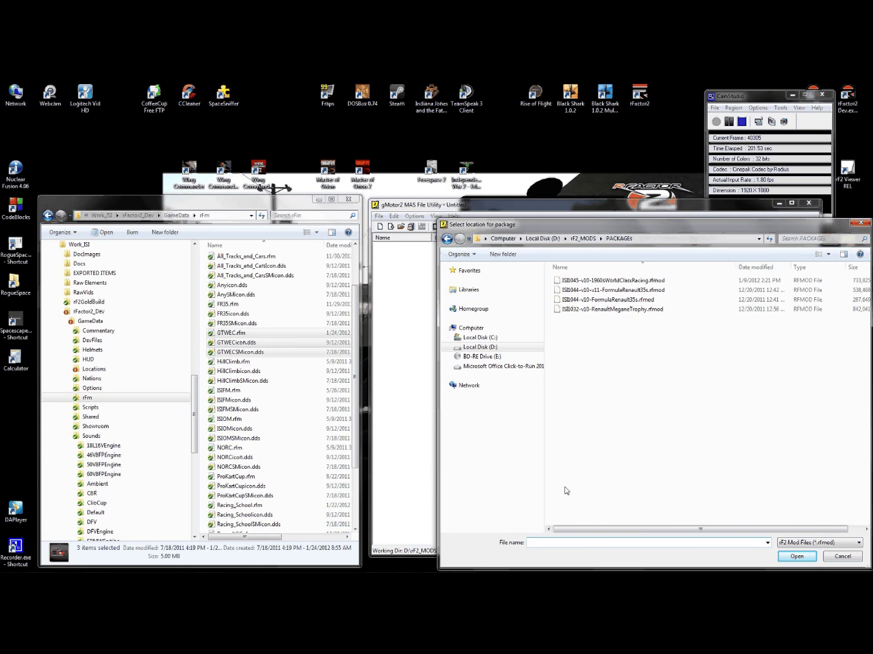
type("ISI1047-v10-GTWEC")
key("Return")
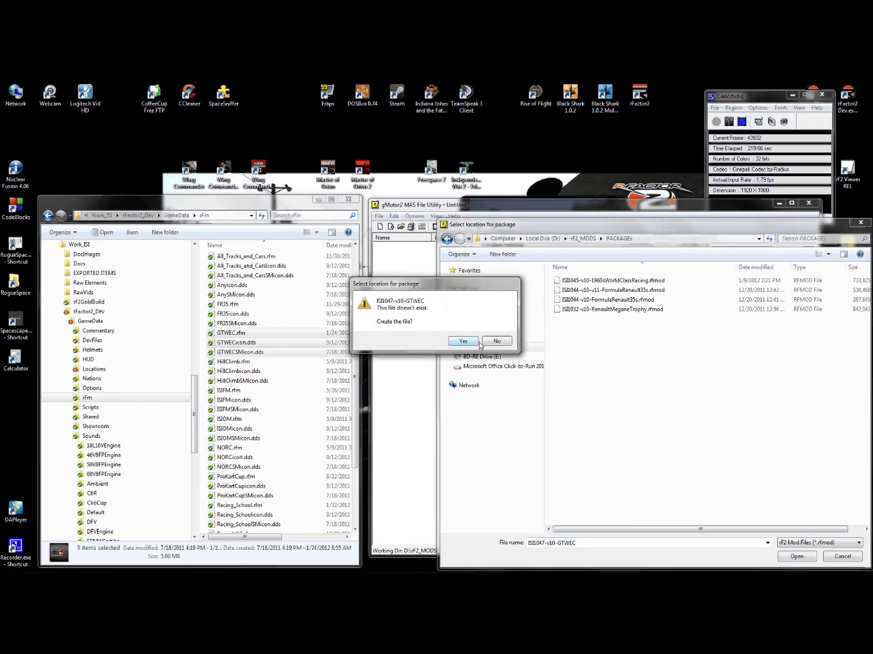
left_click(465, 342)
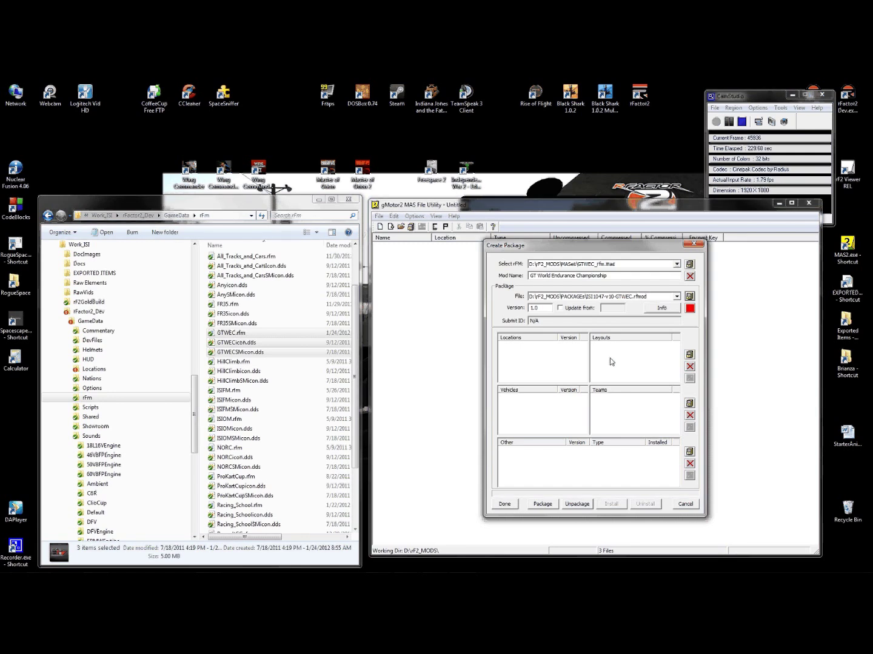
- Add the Malaysia 1.1, MillsMetro 1.1 and PalmBeach 1.0 locations, and untick Portugal
left_click(690, 355)
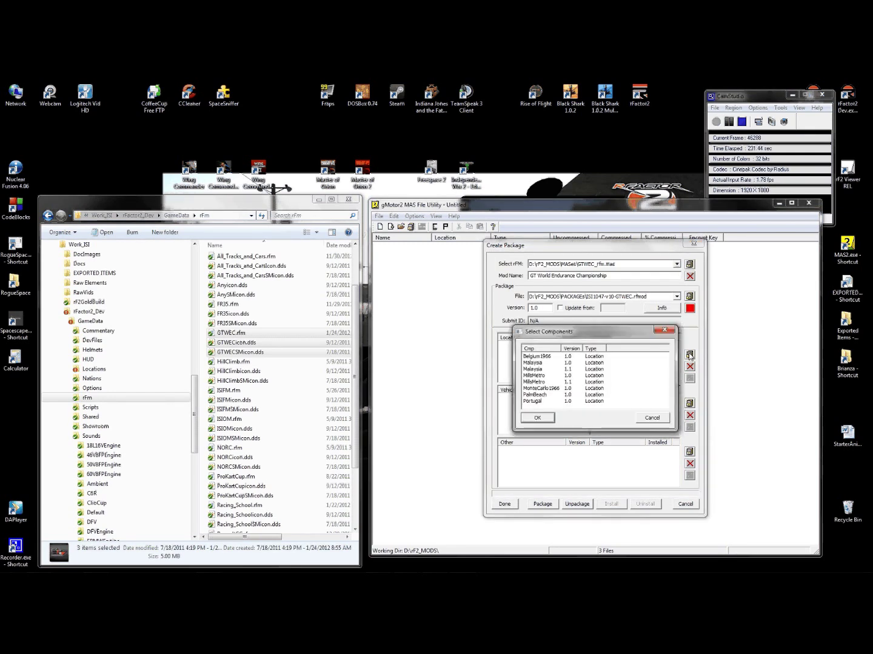
left_click(534, 369)
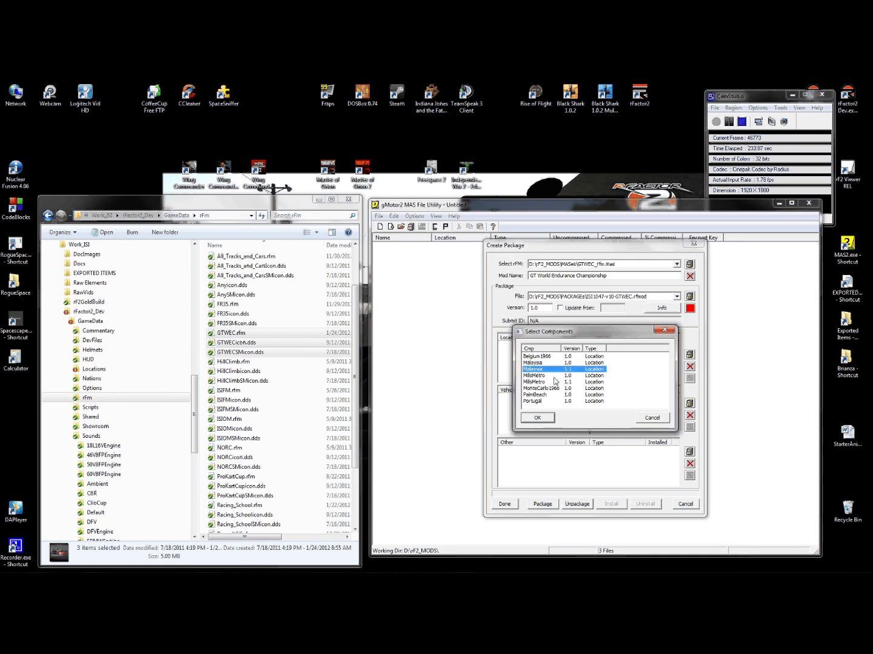
left_click(532, 383, "ctrl")
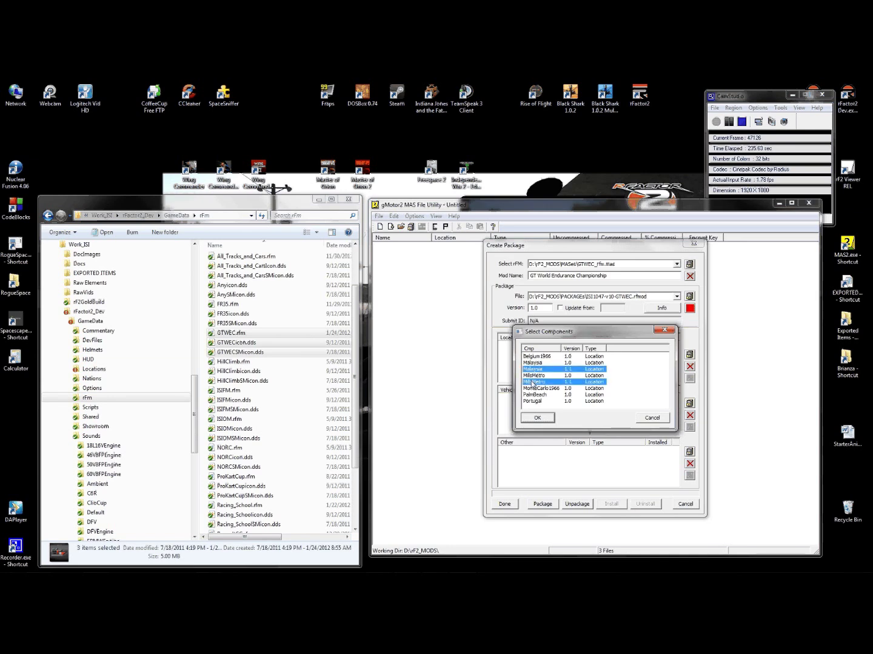
left_click(533, 395, "ctrl")
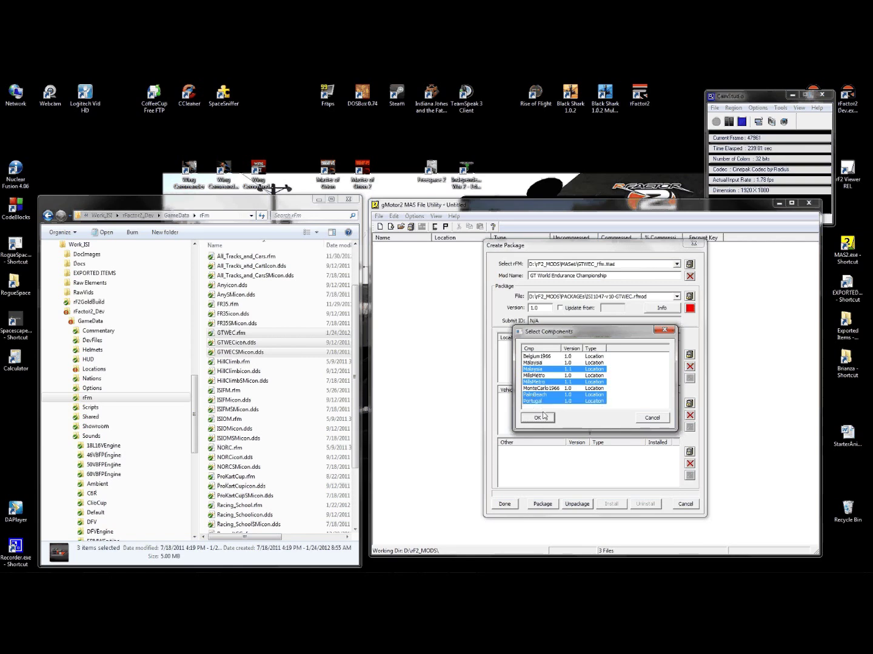
left_click(542, 419)
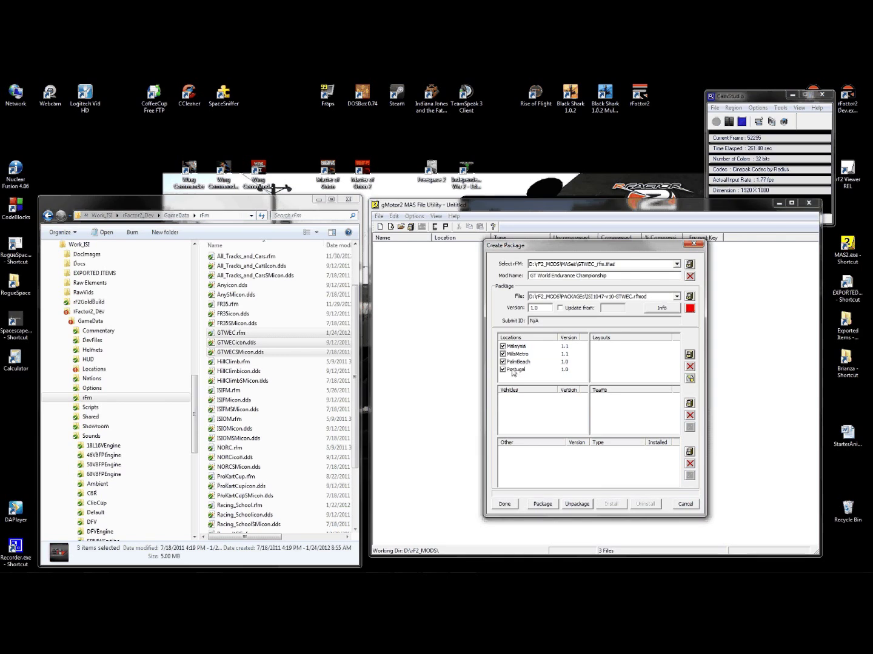
left_click(502, 370)
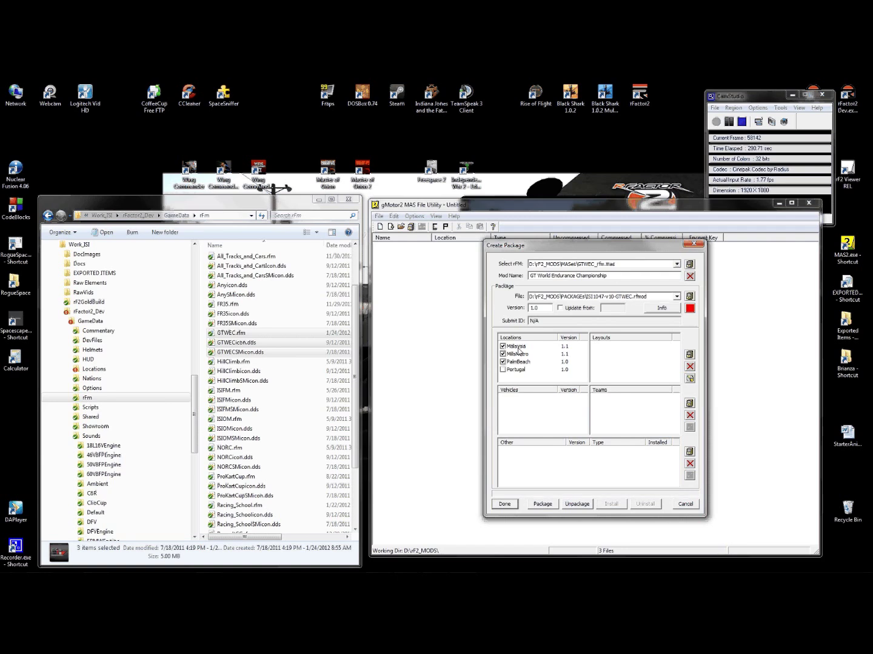
- Add the Nissan370zGT4 and NissanGTR vehicles to the package
left_click(692, 403)
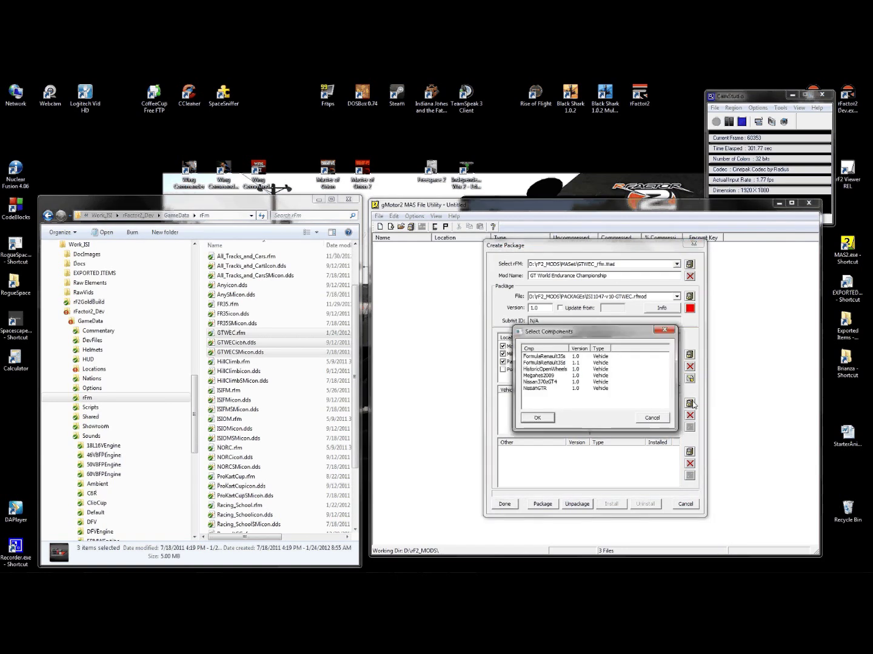
left_click(532, 382)
left_click(546, 388, "ctrl")
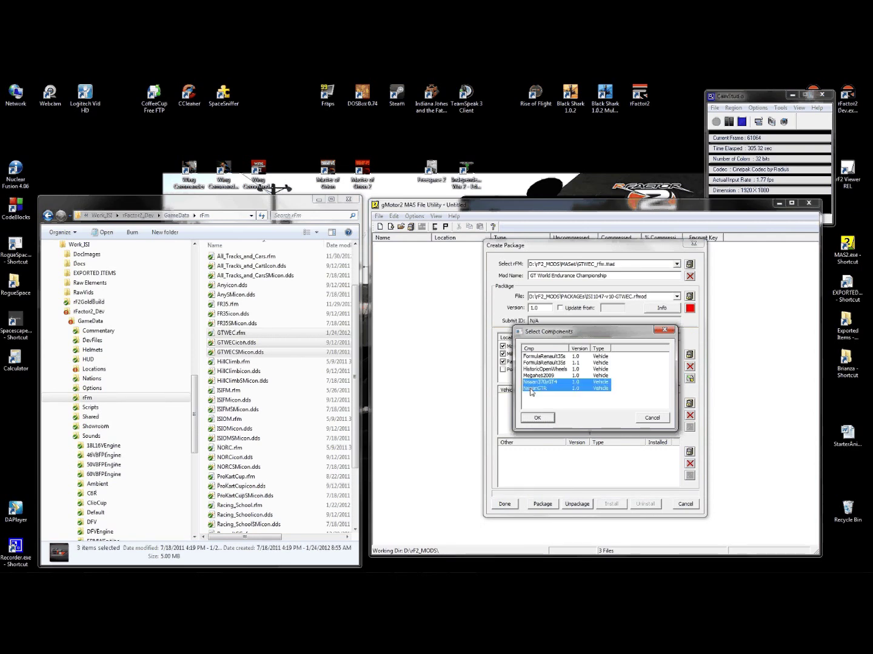
left_click(544, 422)
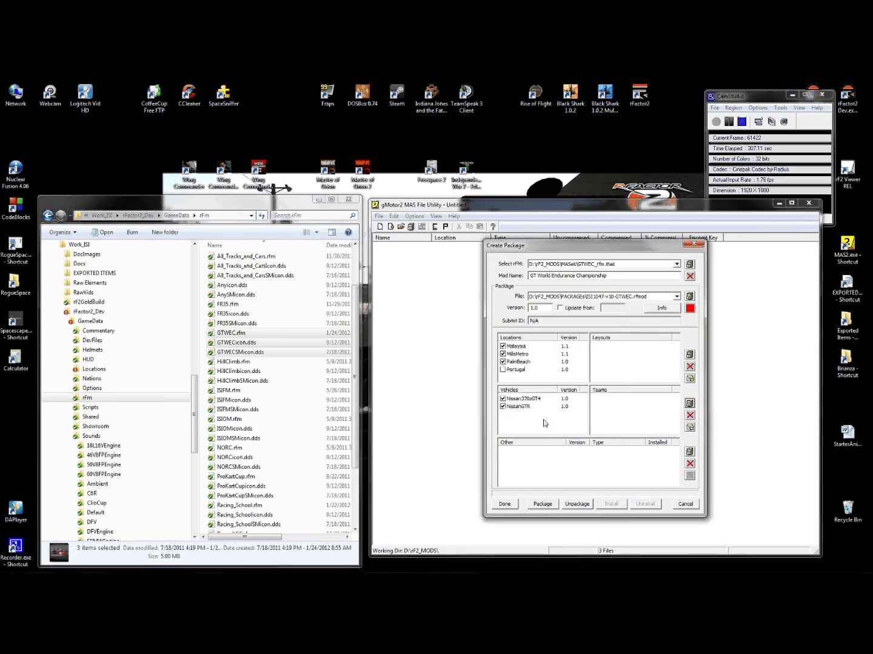
- Add the NISSAN_GTR, 50V8FPEngine and GTWEC_Talent components, then open Component Properties
left_click(689, 453)
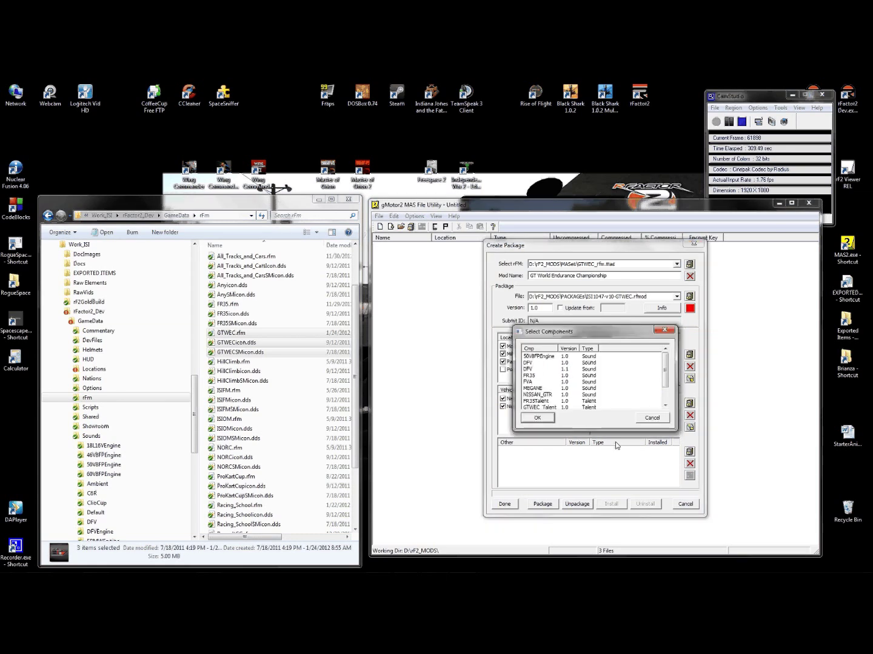
left_click(536, 397)
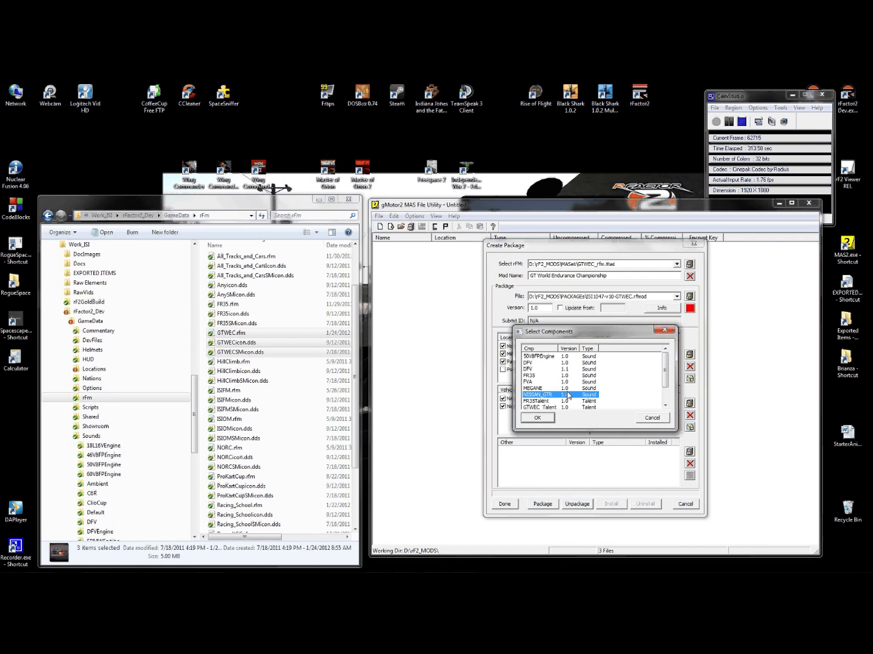
left_click(549, 356, "ctrl")
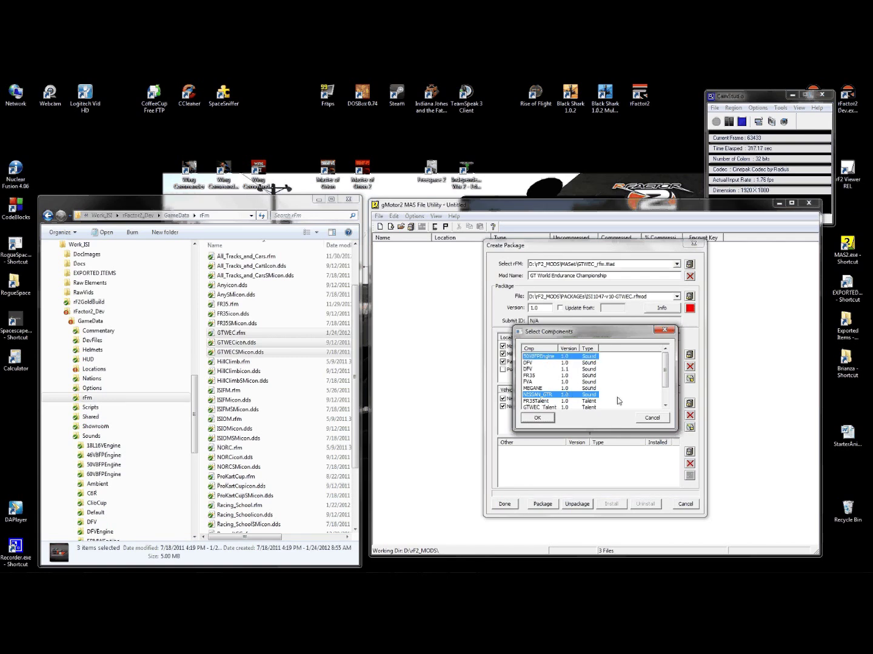
left_click(531, 407, "ctrl")
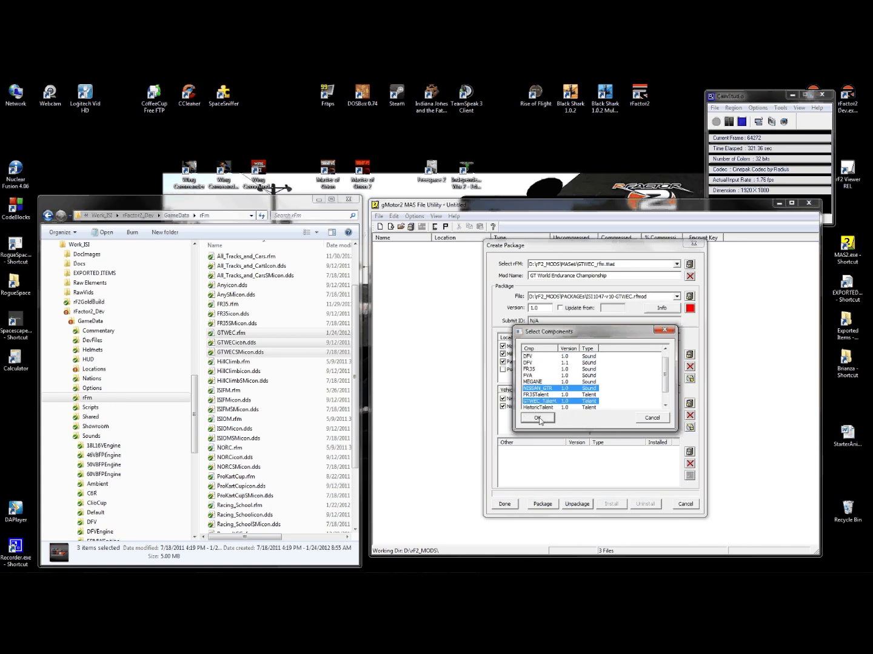
left_click(537, 418)
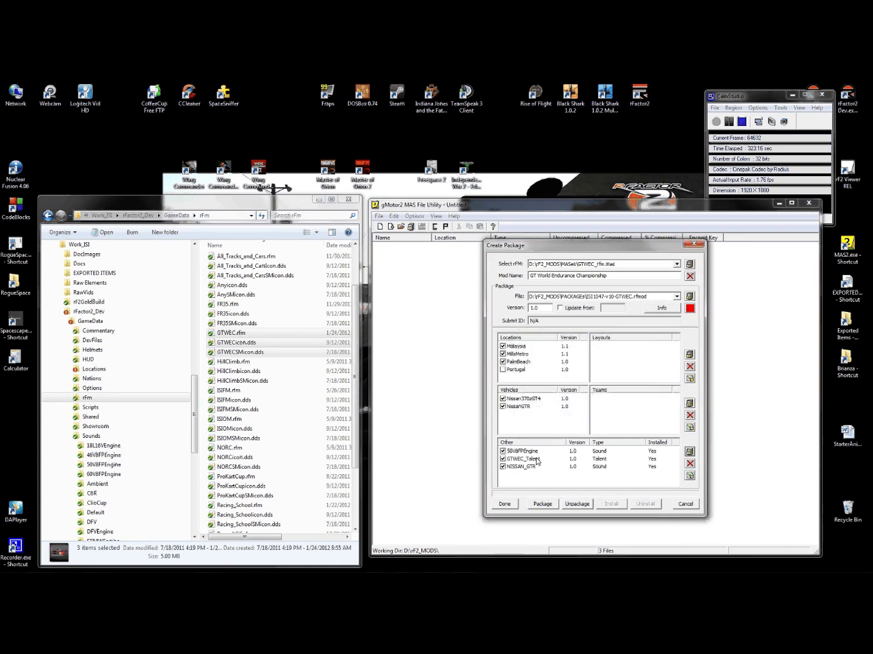
left_click(663, 309)
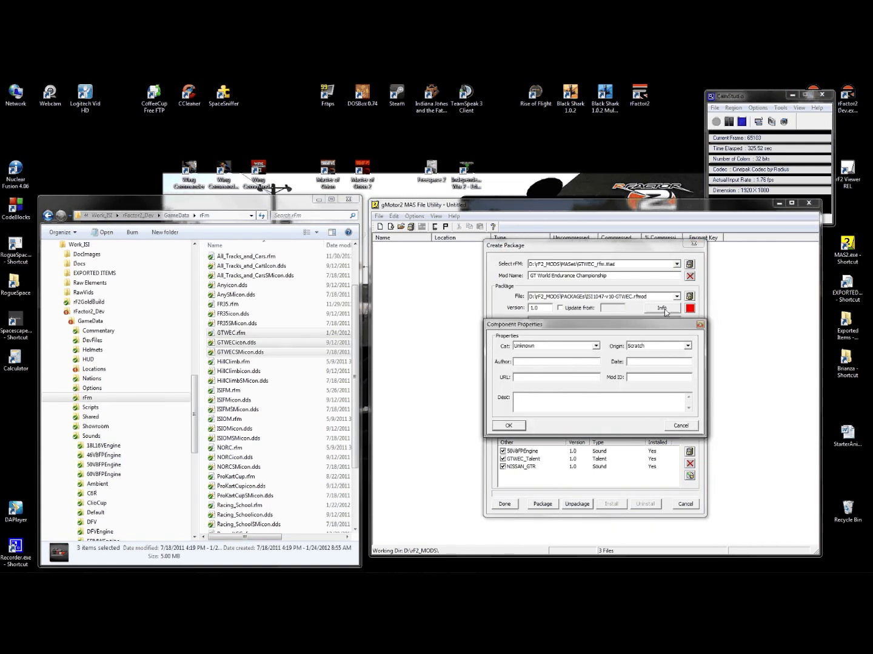
- Keep category Unknown and origin Scratch; enter author ISI, date 1/24/2012 and mod ID ISI1047
left_click(596, 346)
left_click(597, 346)
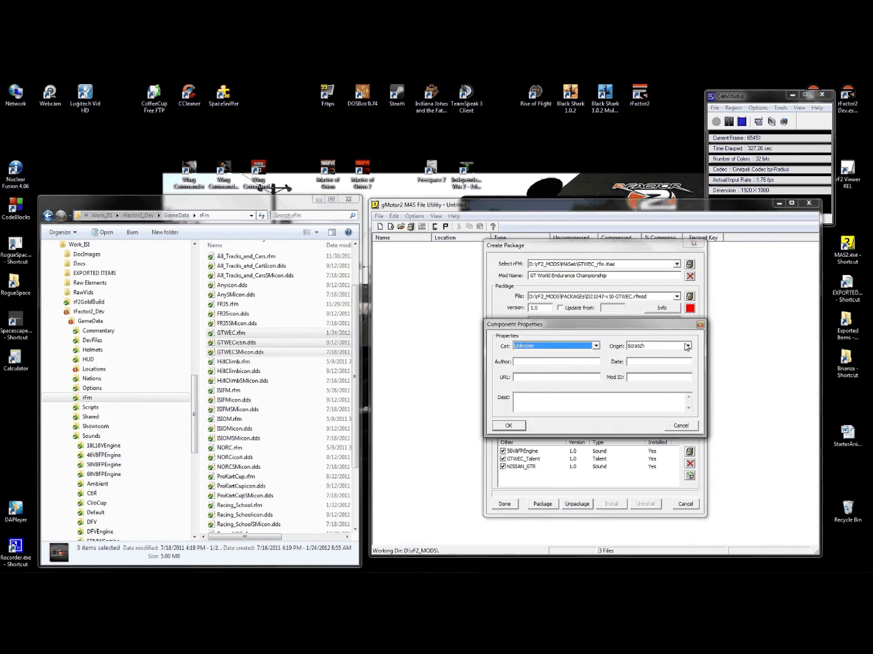
left_click(688, 346)
left_click(689, 347)
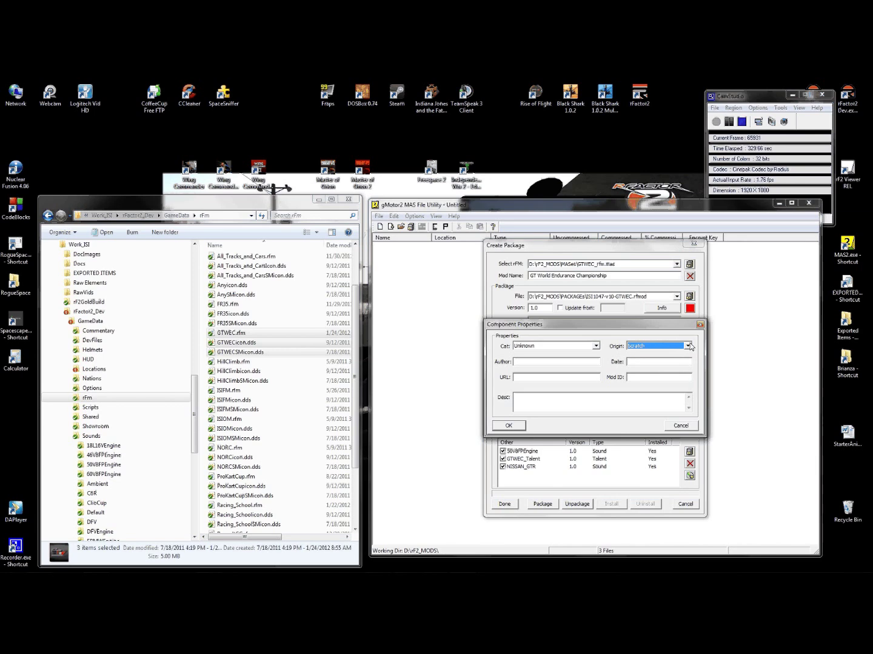
left_click(554, 360)
mouse_move(693, 572)
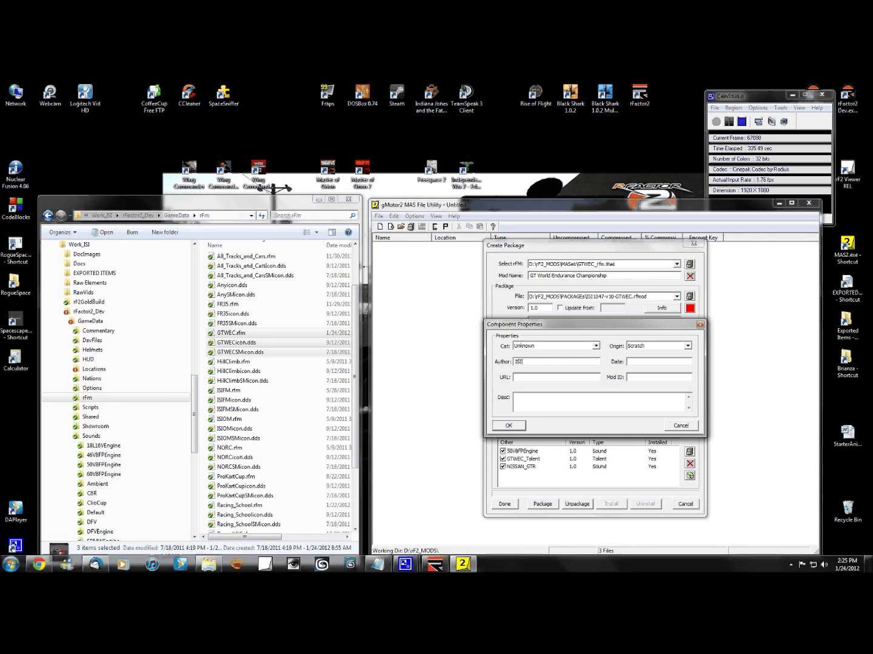
left_click(660, 363)
type("1/24")
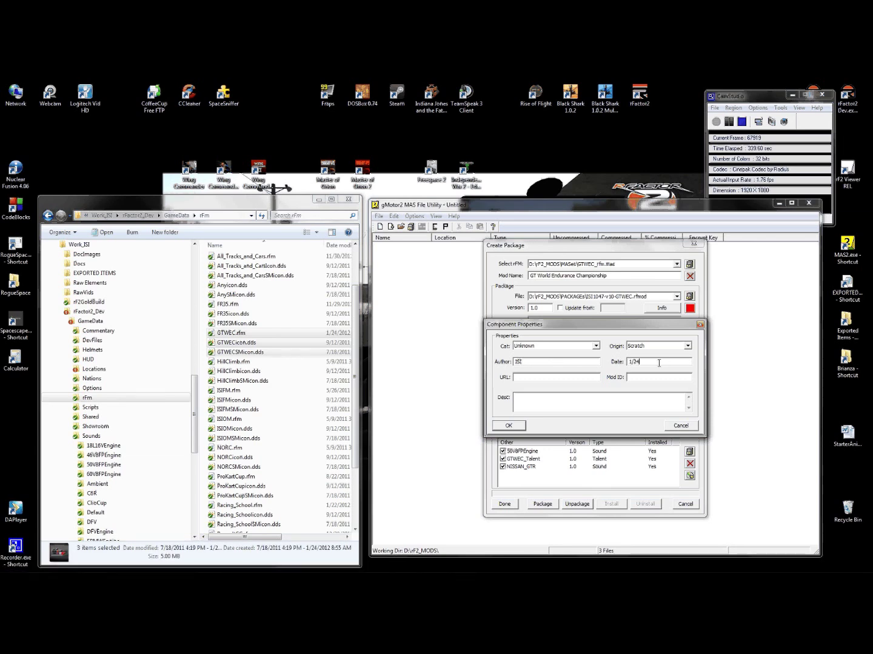
type("/2012")
left_click(642, 378)
type("ISI1047")
- Close the properties and check layouts Malaysia Full Loop, MillsMetro Outer Loop A and Portugal GT Layout
left_click(510, 427)
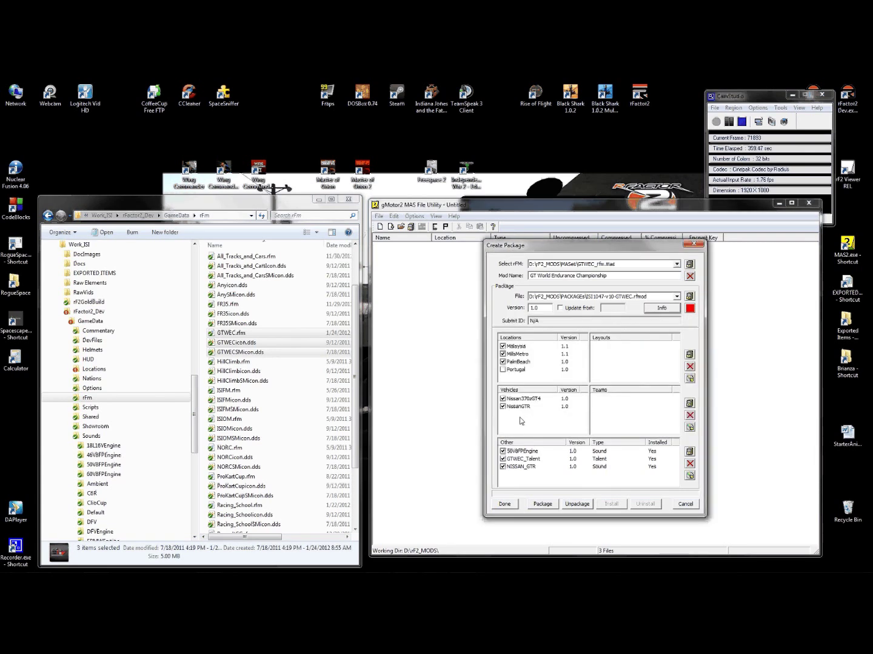
left_click(516, 346)
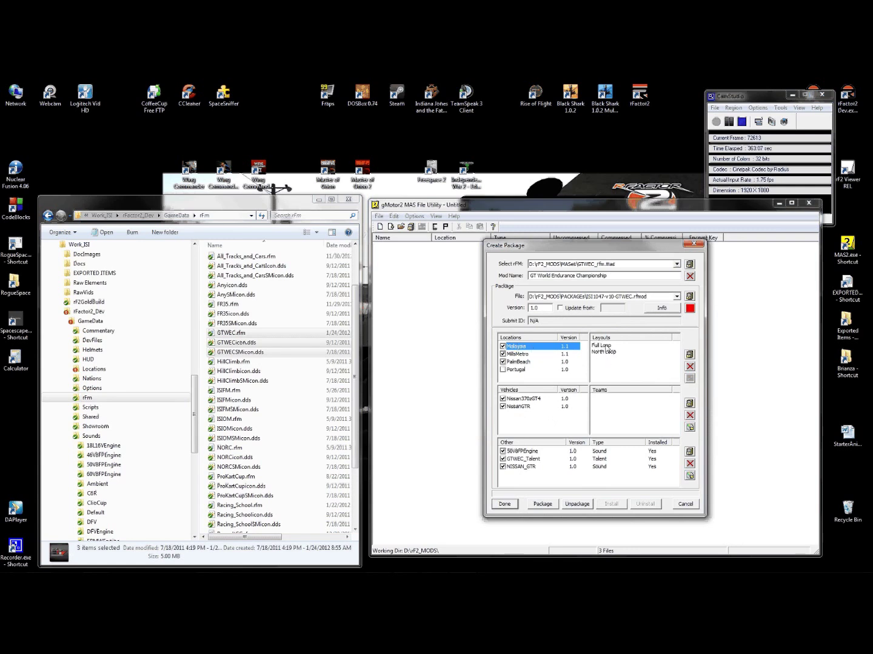
left_click(602, 345)
left_click(519, 354)
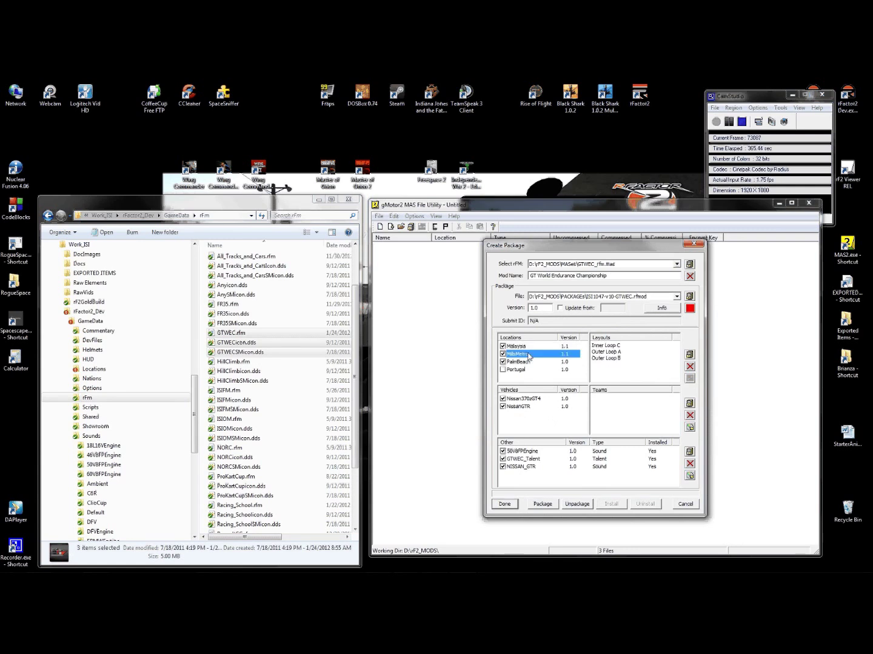
left_click(612, 353)
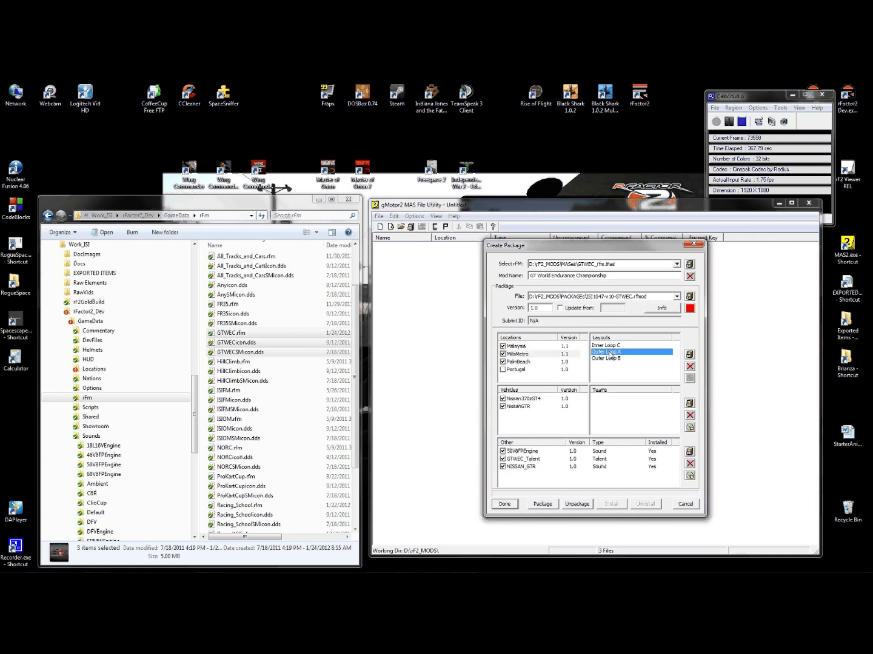
left_click(520, 369)
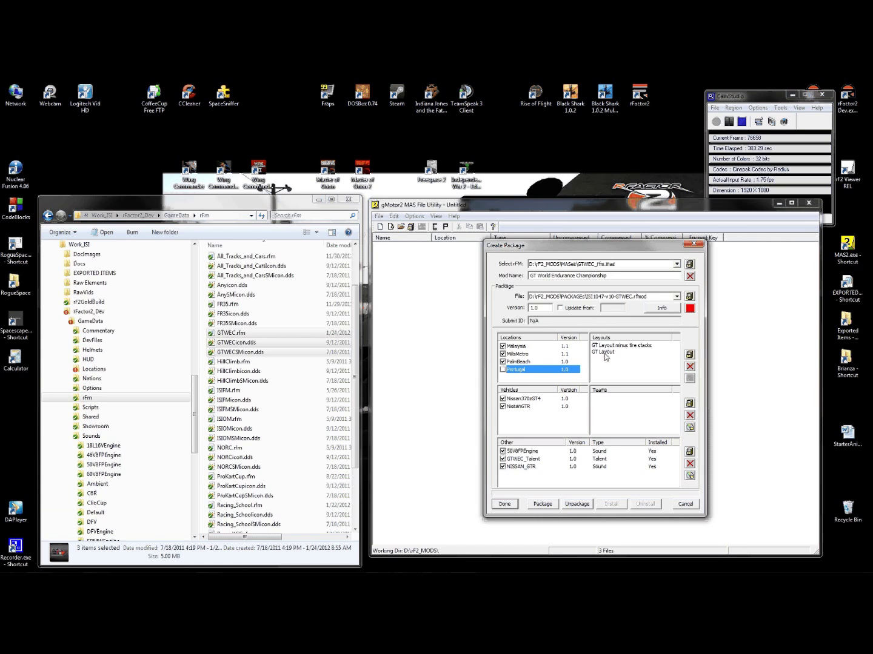
left_click(602, 354)
- Check the Nissan 370z #00 team and both Nissan GT-R GT1 teams, then build the package
left_click(586, 412)
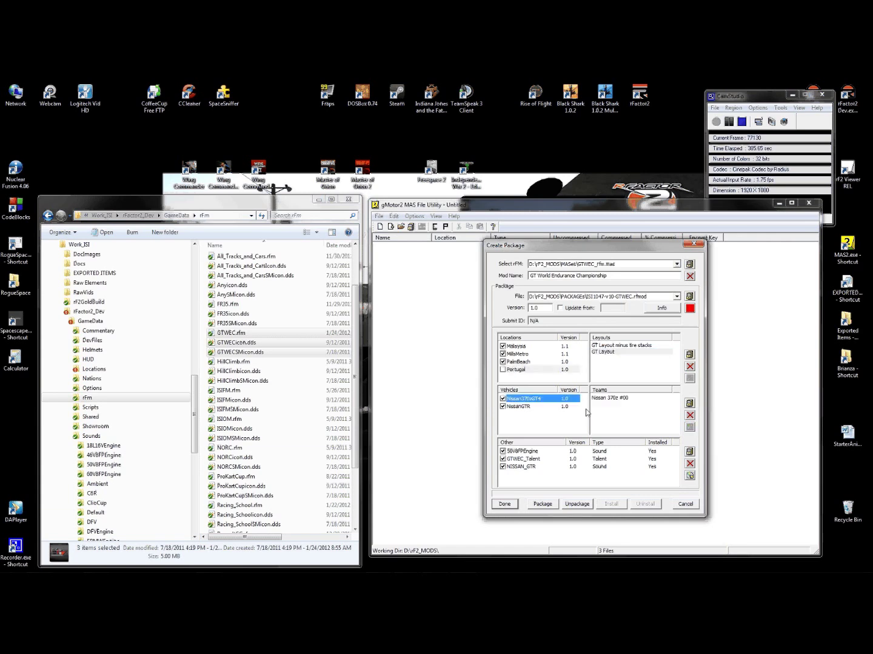
left_click(615, 399)
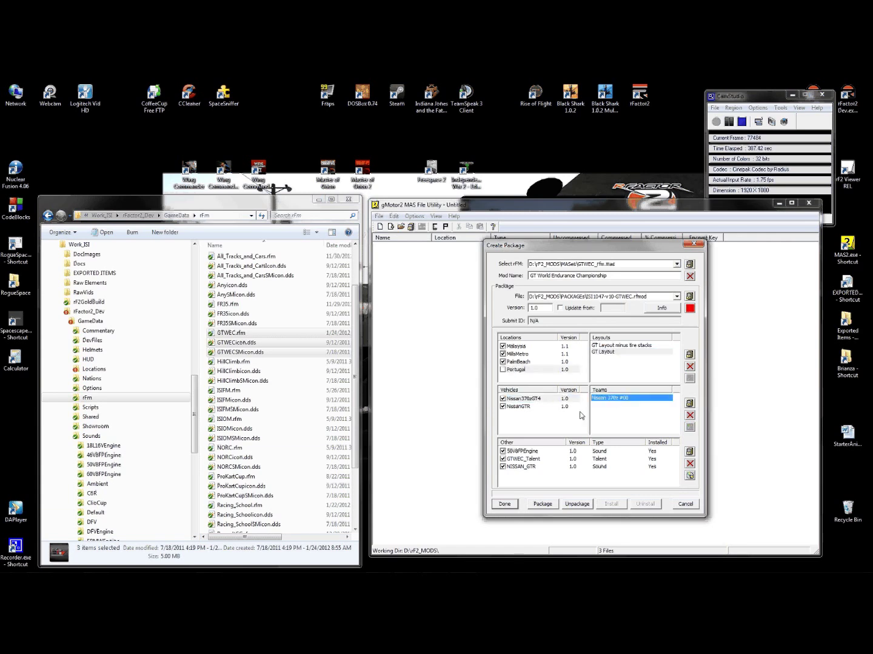
left_click(519, 407)
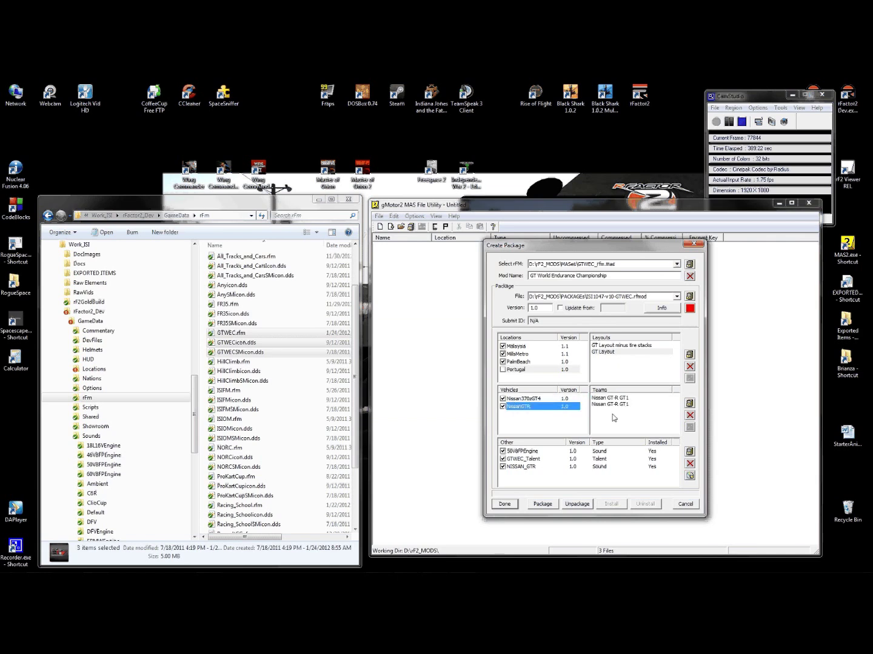
left_click(602, 398)
left_click(599, 404, "shift")
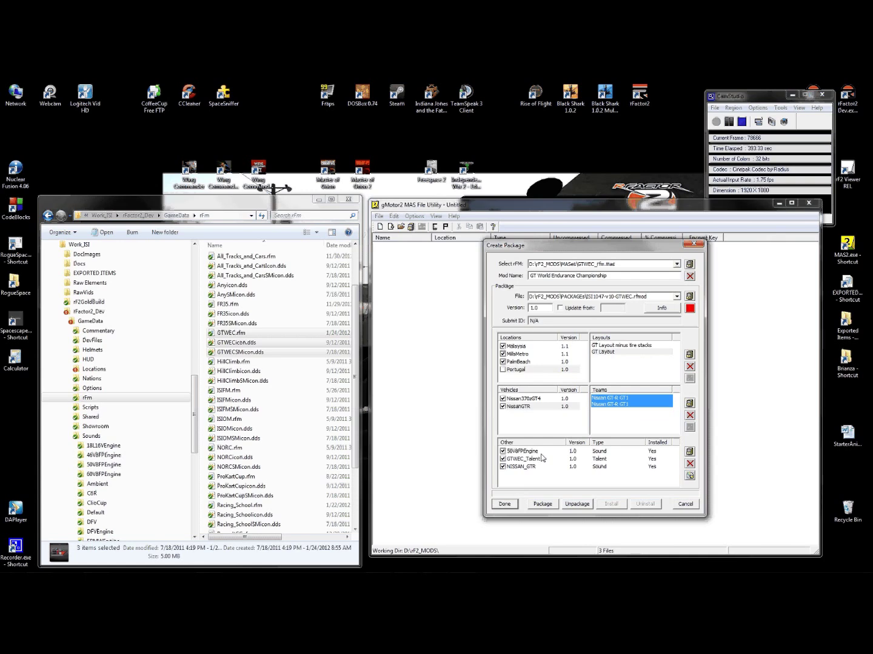
left_click(543, 505)
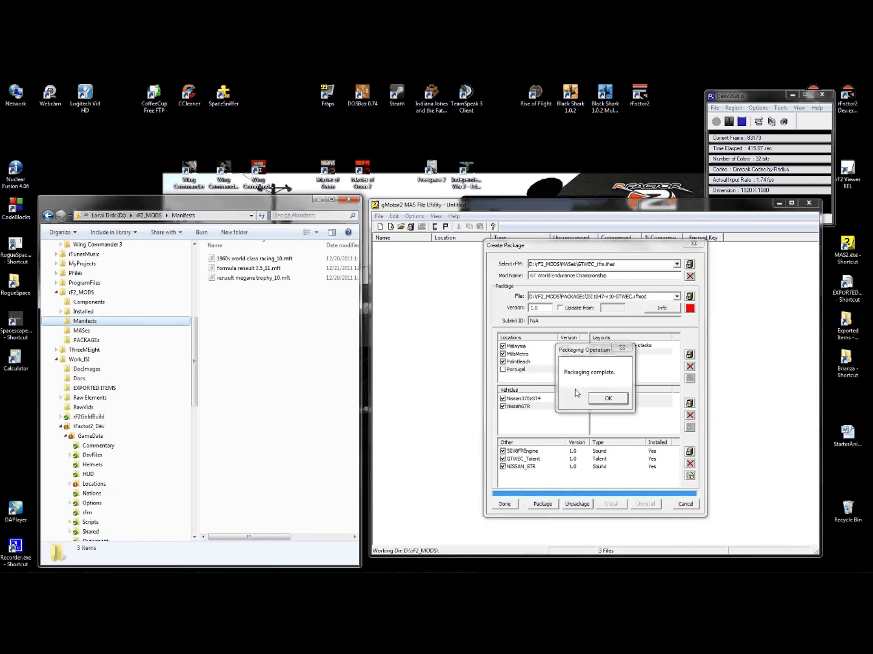
- Acknowledge the packaging message, install the GTWEC mod, and open the rF2_MODS folder
left_click(608, 399)
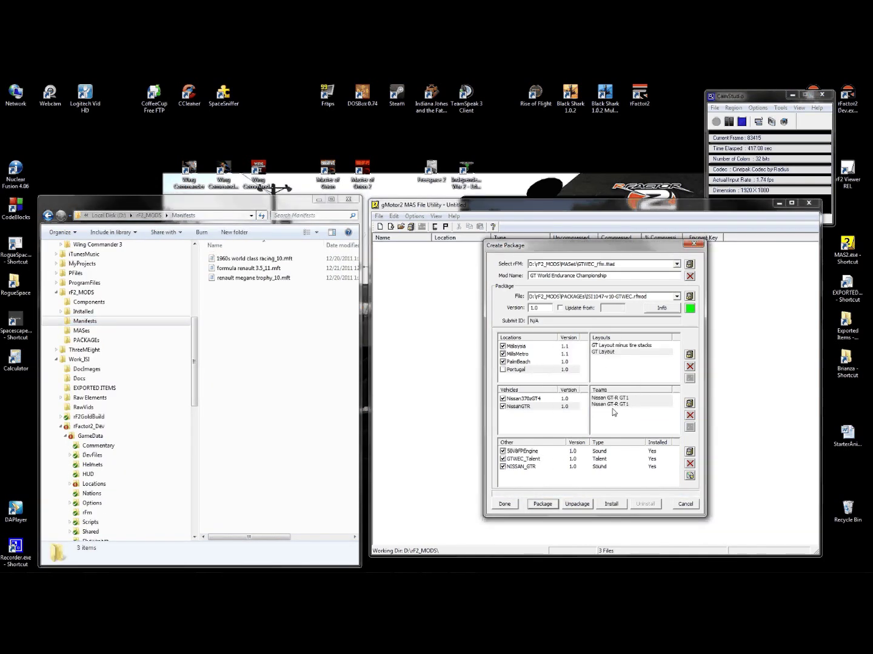
left_click(613, 504)
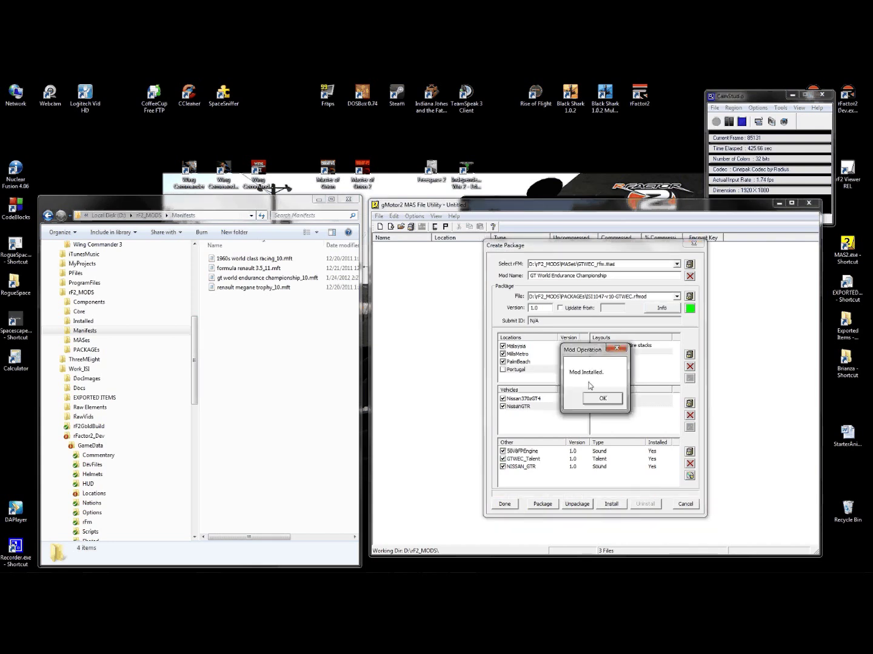
left_click(597, 398)
left_click(78, 292)
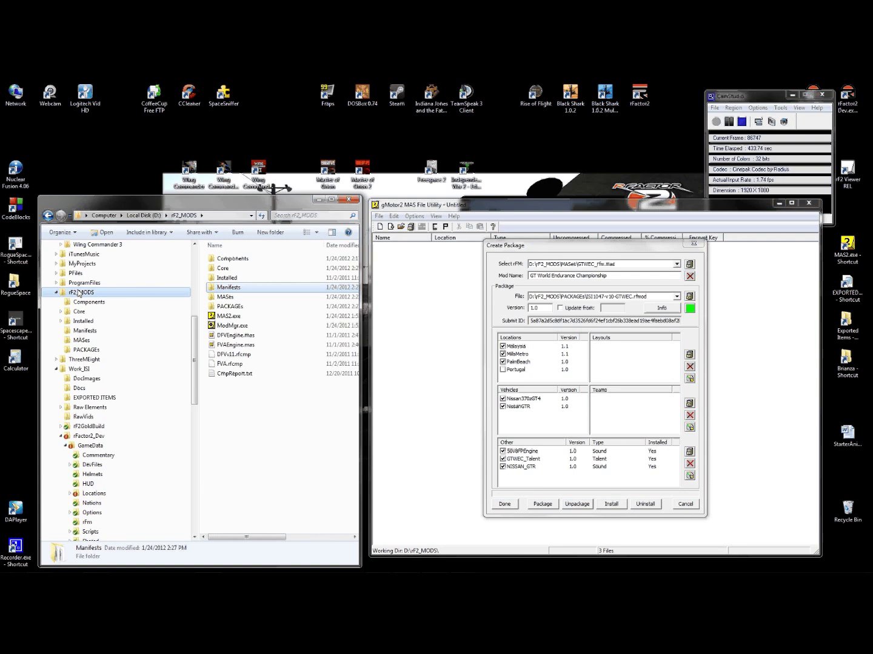
- Check the new GTWEC manifest and GTWEC_rfm_10.mas in rF2_MODS Manifests and Installed\rFm
left_click(84, 331)
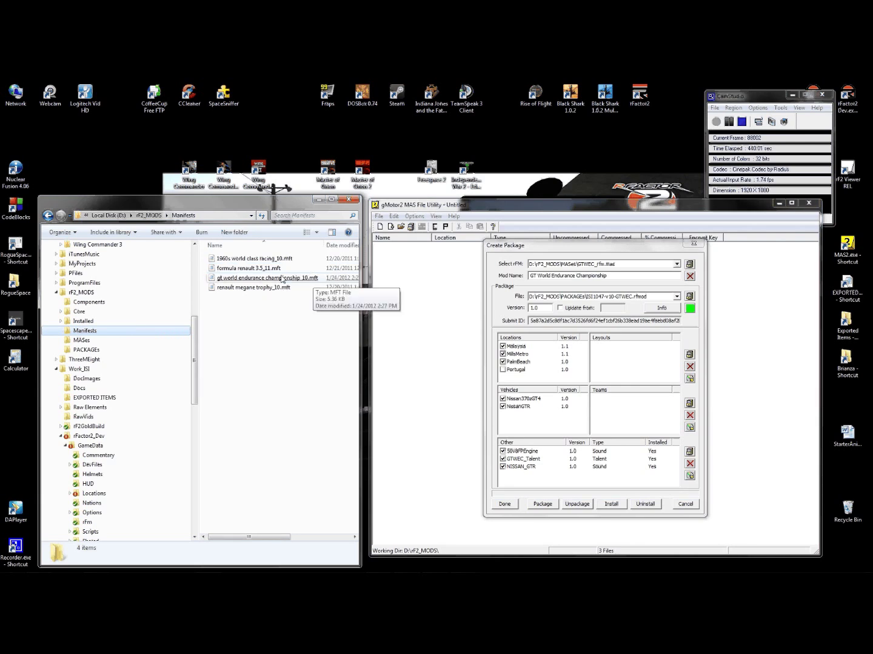
left_click(243, 279)
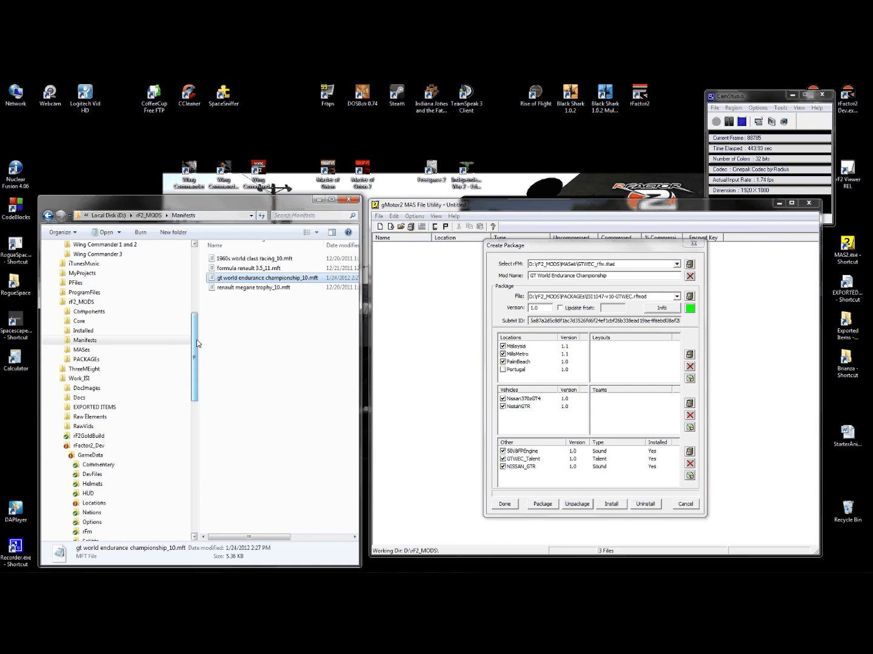
scroll(75, 351, "up", 1)
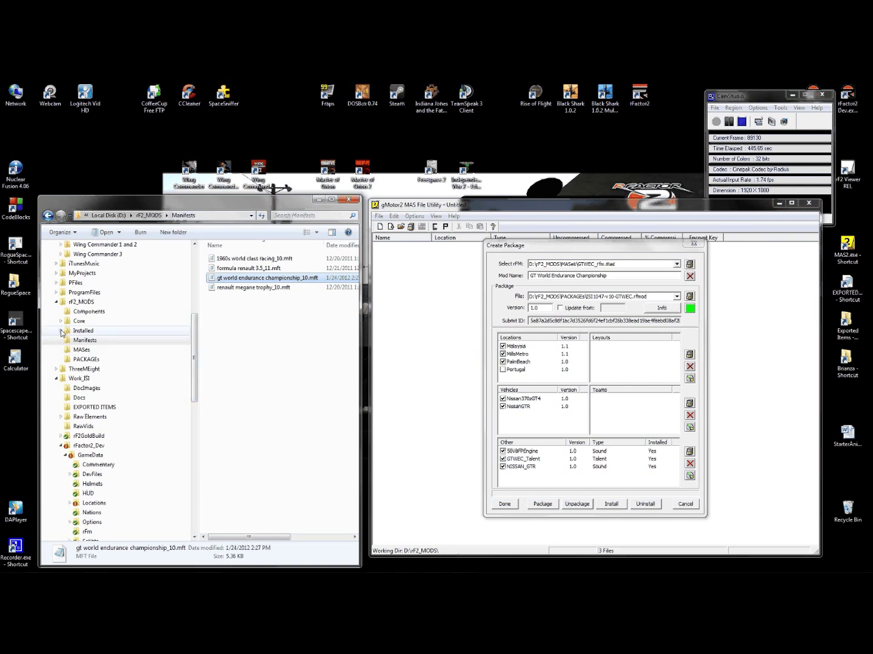
left_click(61, 331)
left_click(82, 349)
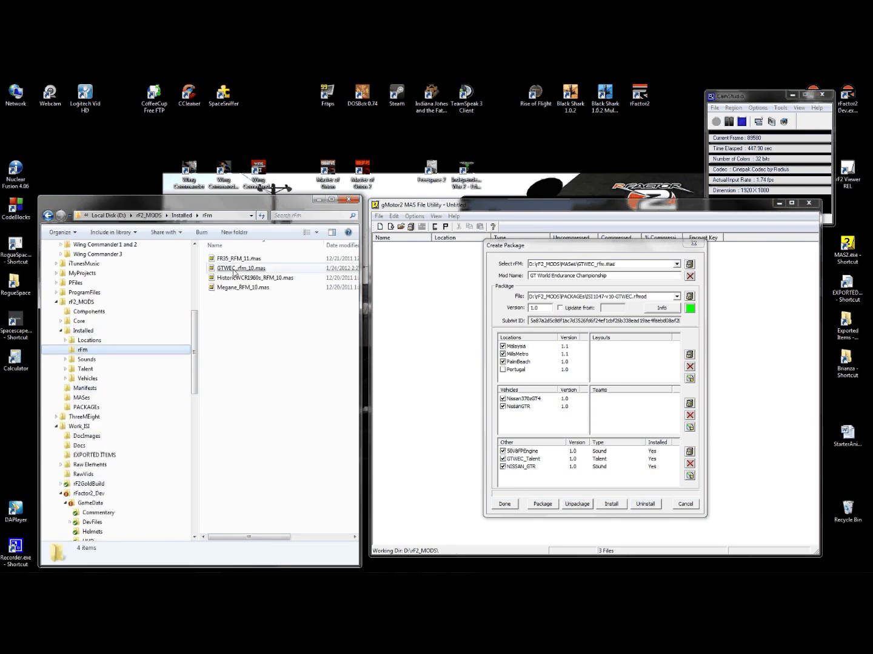
left_click(60, 331)
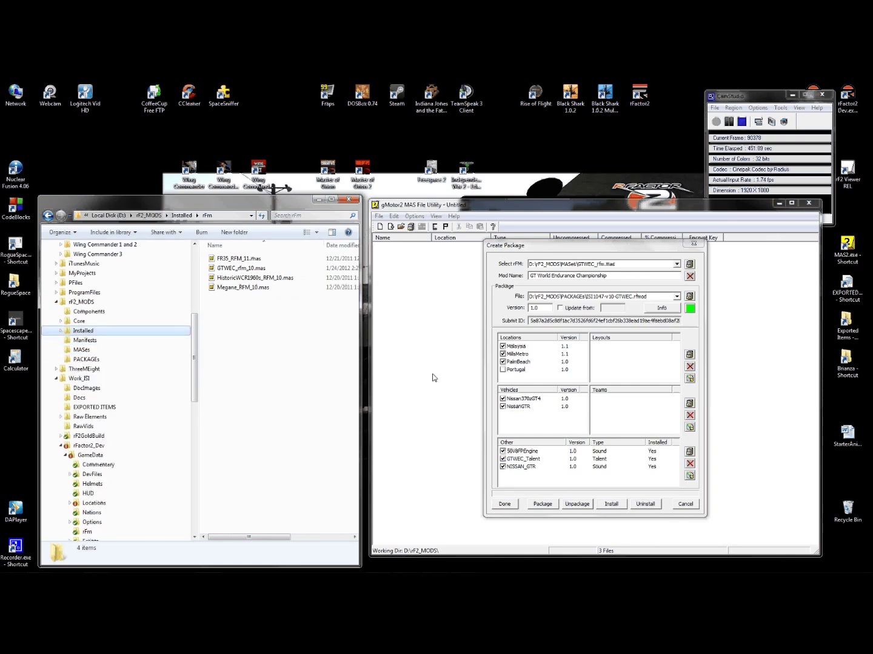
- Copy the GTWEC package's Submit ID from Create Package, then close the MAS File Utility
left_click(506, 504)
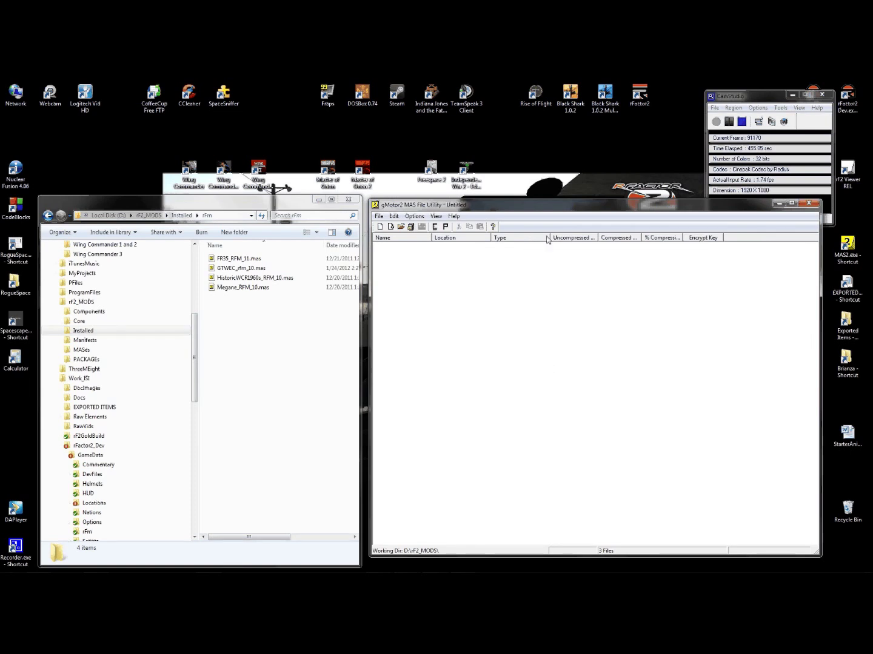
left_click(445, 227)
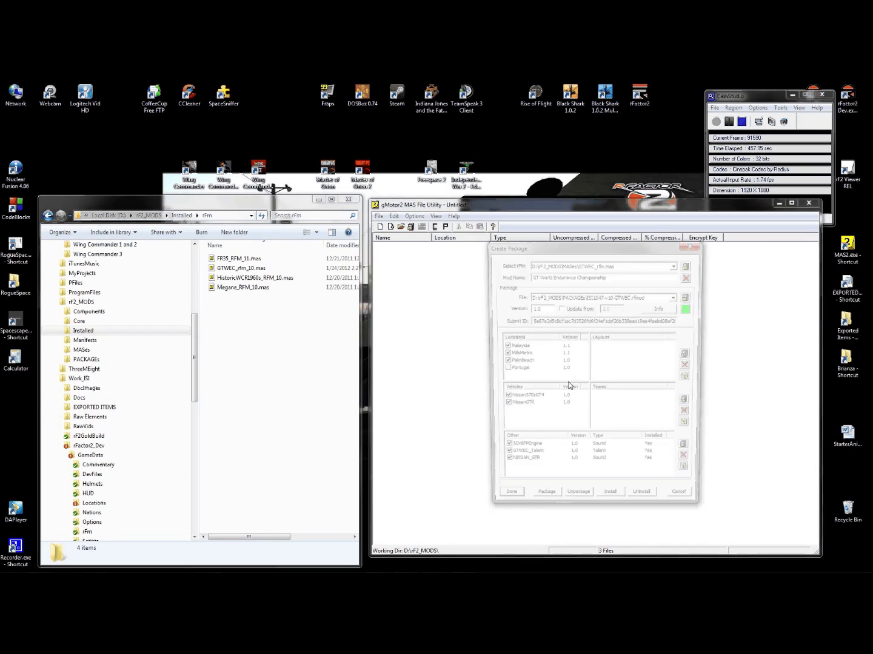
left_click_drag(529, 321, 713, 320)
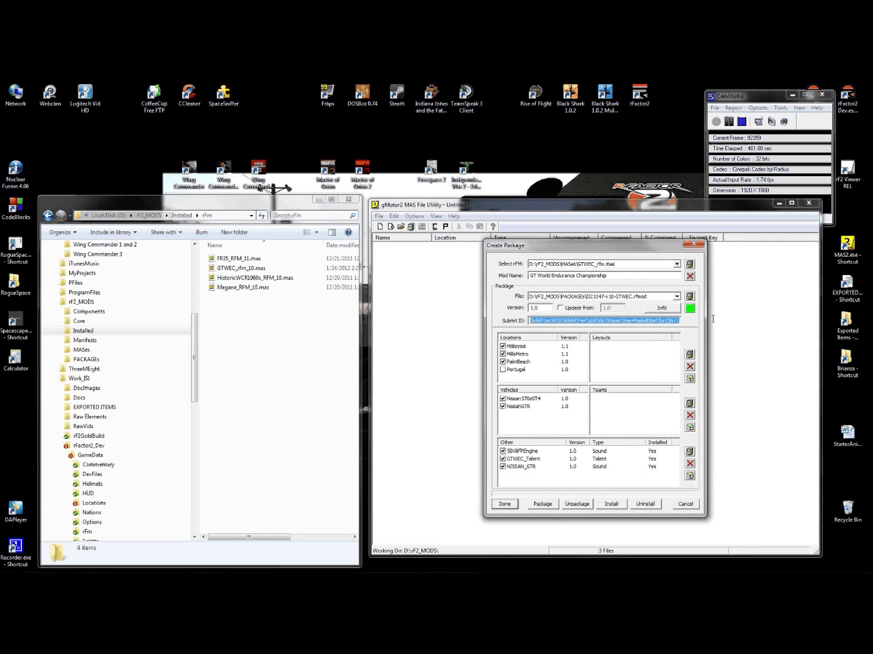
left_click(504, 503)
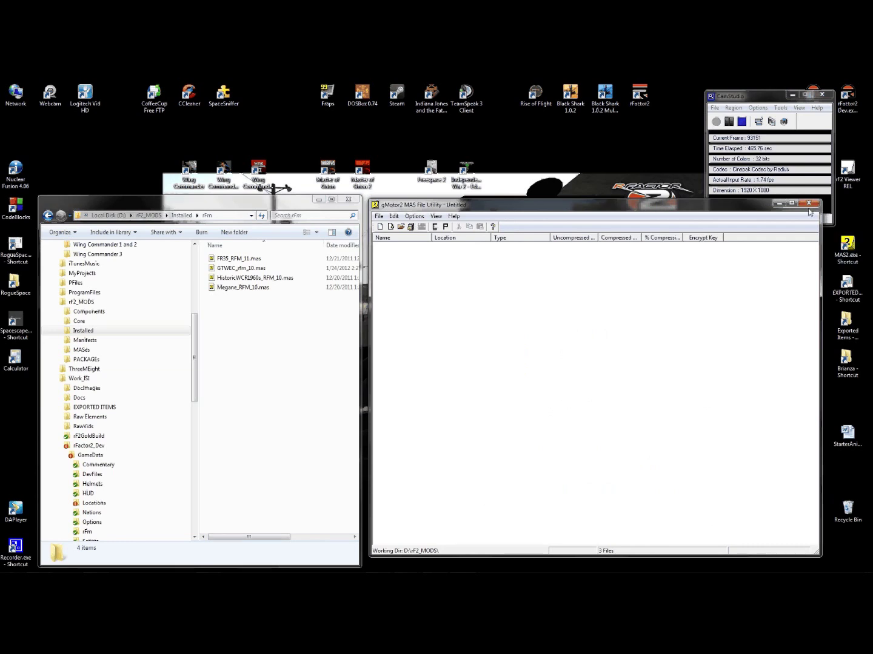
left_click(809, 206)
- Bring the rFactor Launcher back up and move its window to the right
mouse_move(165, 566)
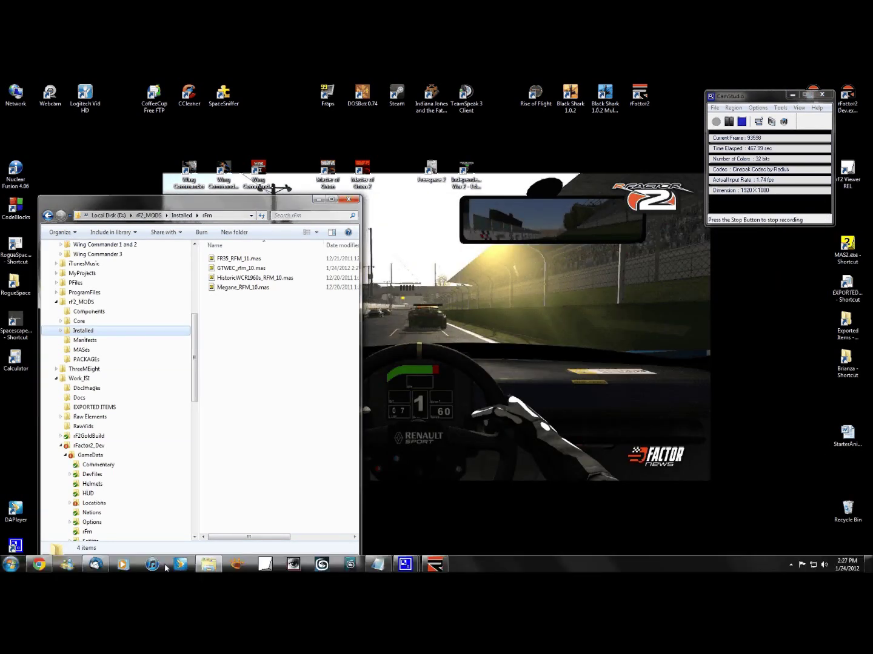
left_click(434, 564)
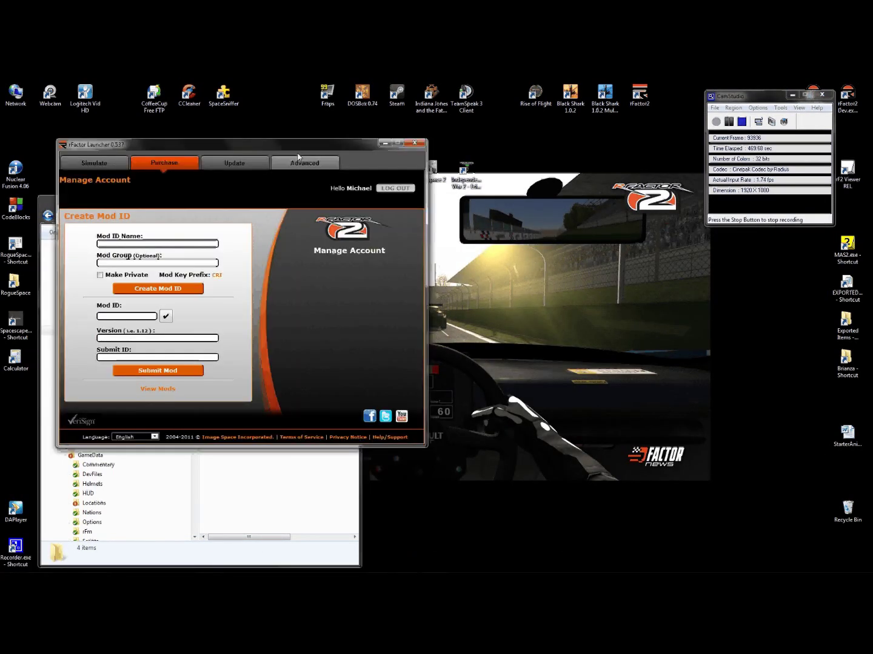
left_click_drag(301, 145, 655, 164)
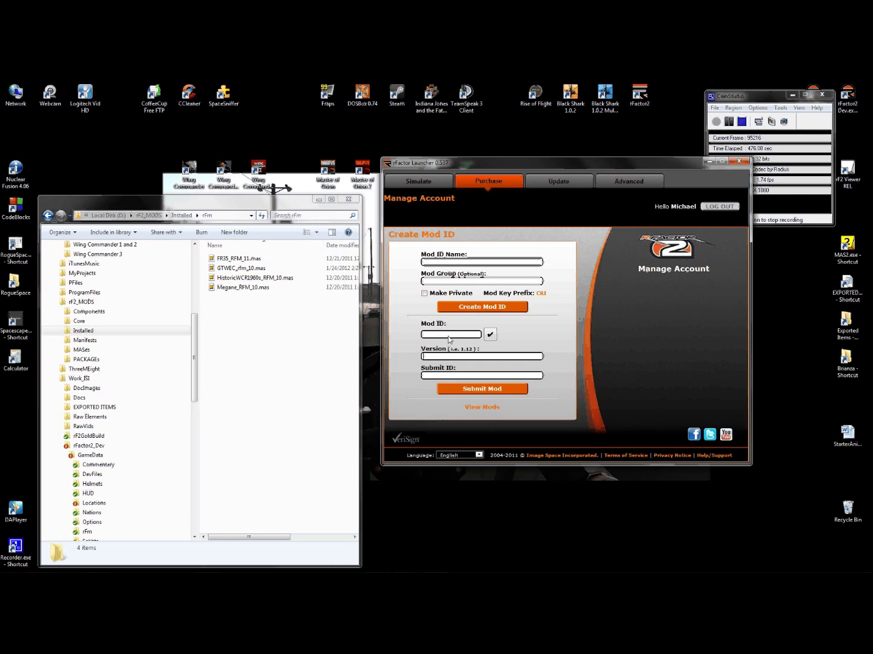
- Submit Mod ID ISI1047, version 1.0, with the pasted Submit ID, then close the launcher
left_click(451, 340)
type("ISI1047")
key("Tab")
key("Tab")
type("1.0")
left_click(453, 376)
type("6b338ead19ae4faebd08af2bc23b71")
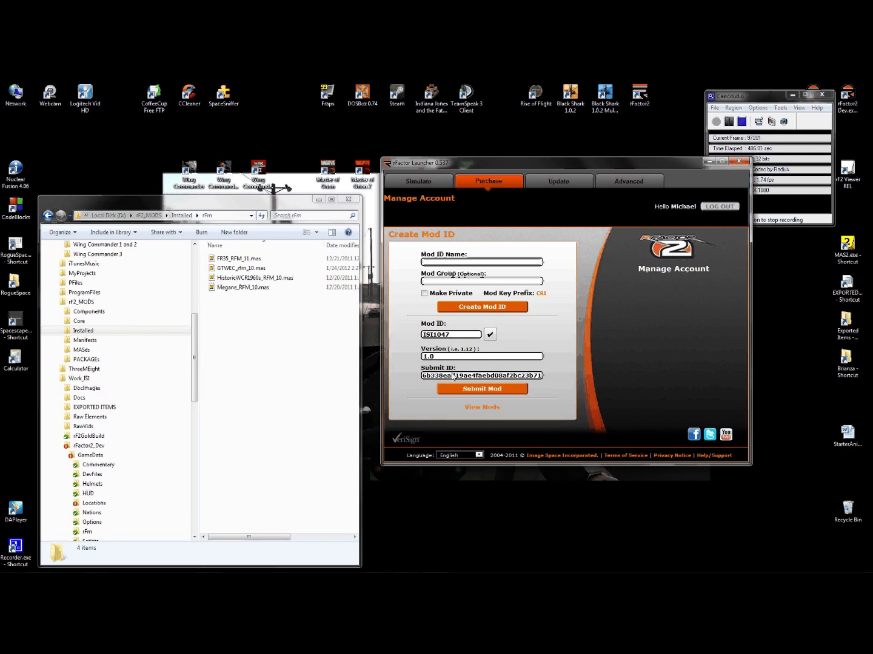
left_click(473, 394)
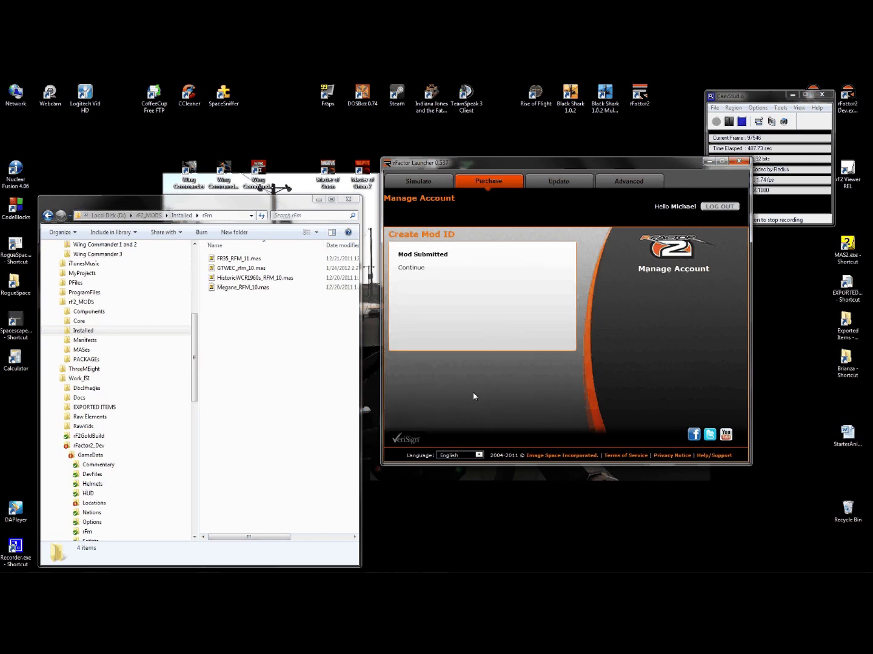
left_click(412, 268)
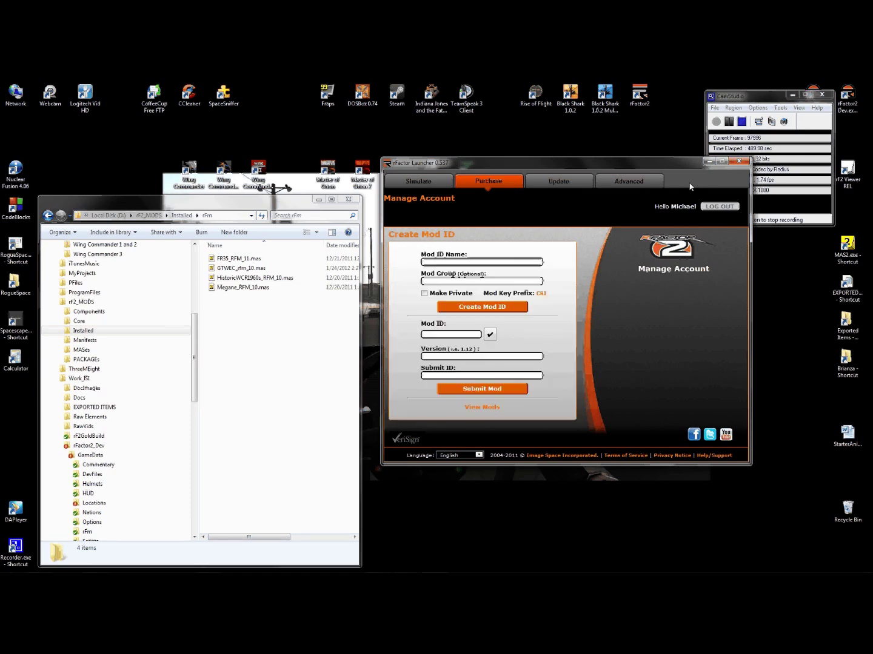
left_click(739, 161)
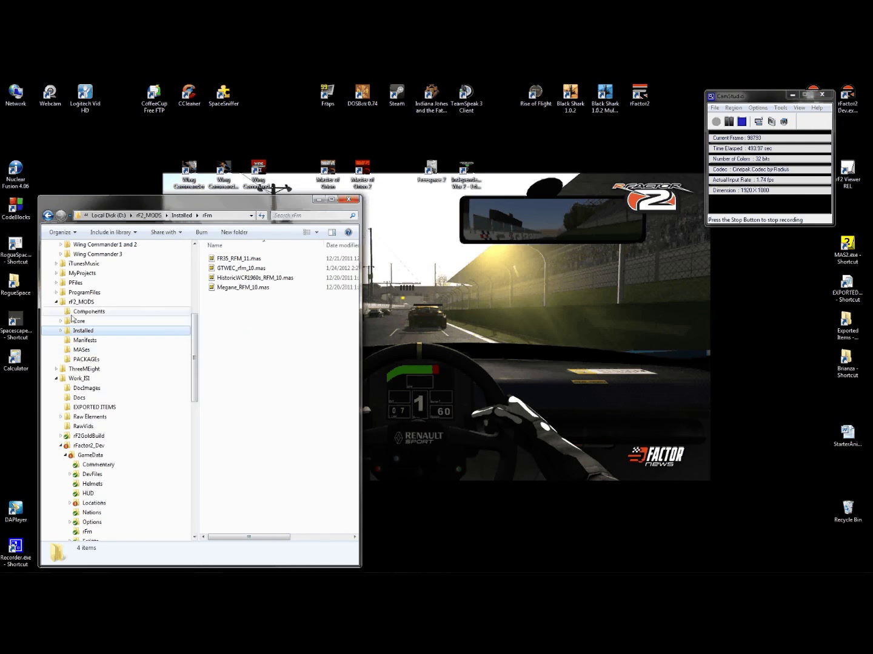
- Copy ISI1047-v10-GTWEC.rfmod from the rF2_MODS PACKAGEs folder
left_click(82, 360)
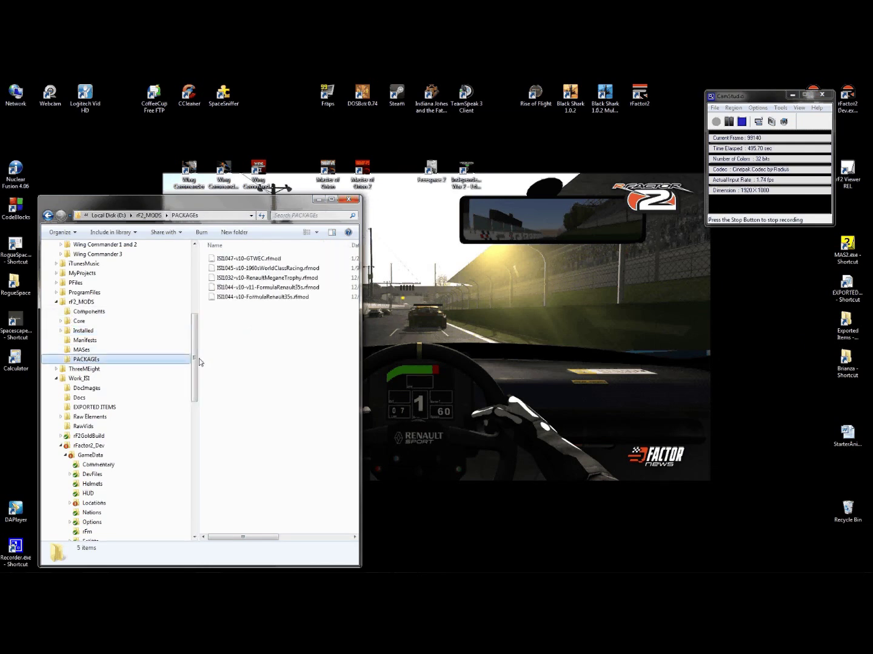
left_click_drag(361, 332, 452, 331)
right_click(255, 263)
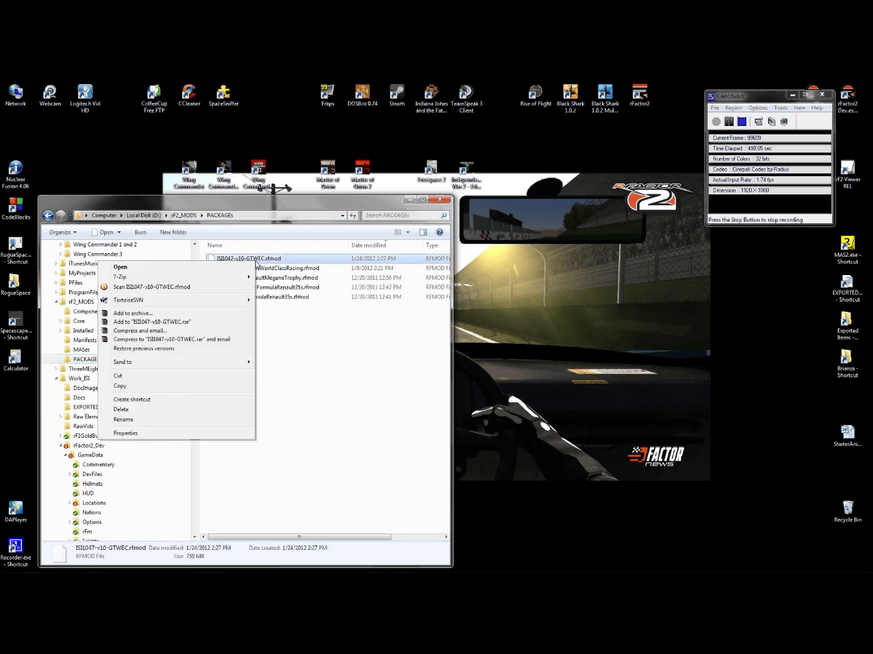
left_click(123, 386)
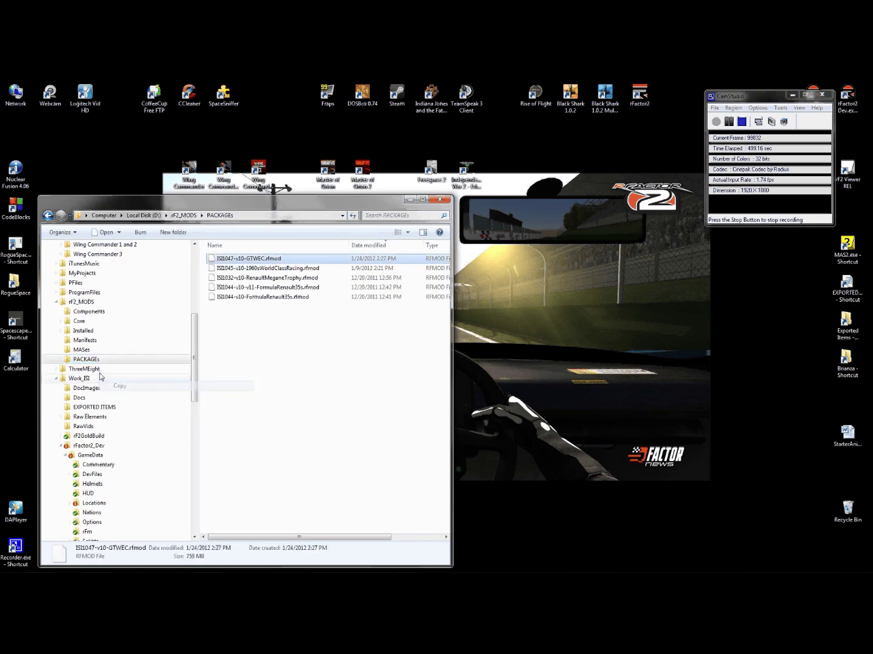
- Paste ISI1047-v10-GTWEC.rfmod into the empty rF2GoldBuild Packages folder
left_click(56, 302)
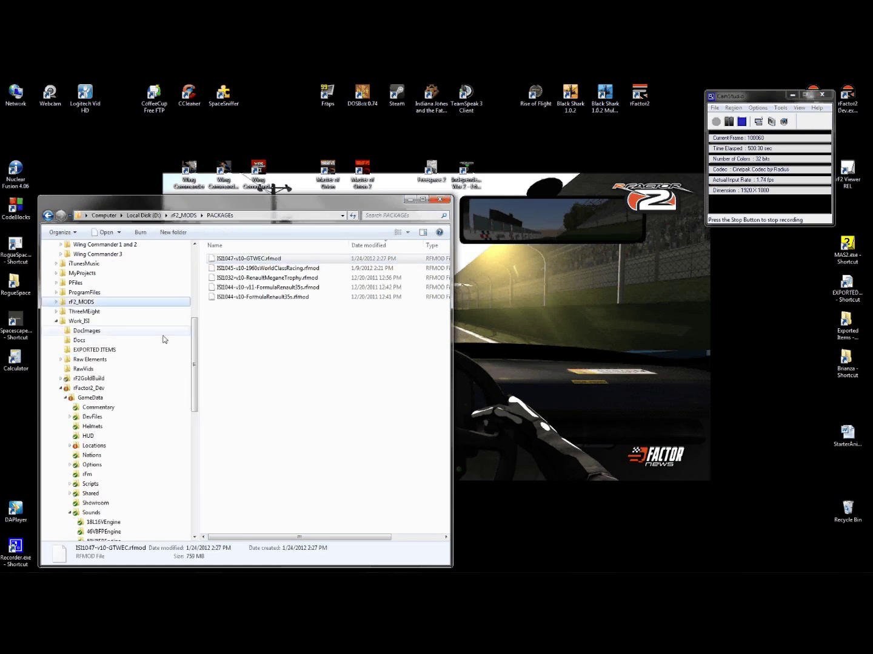
left_click(63, 388)
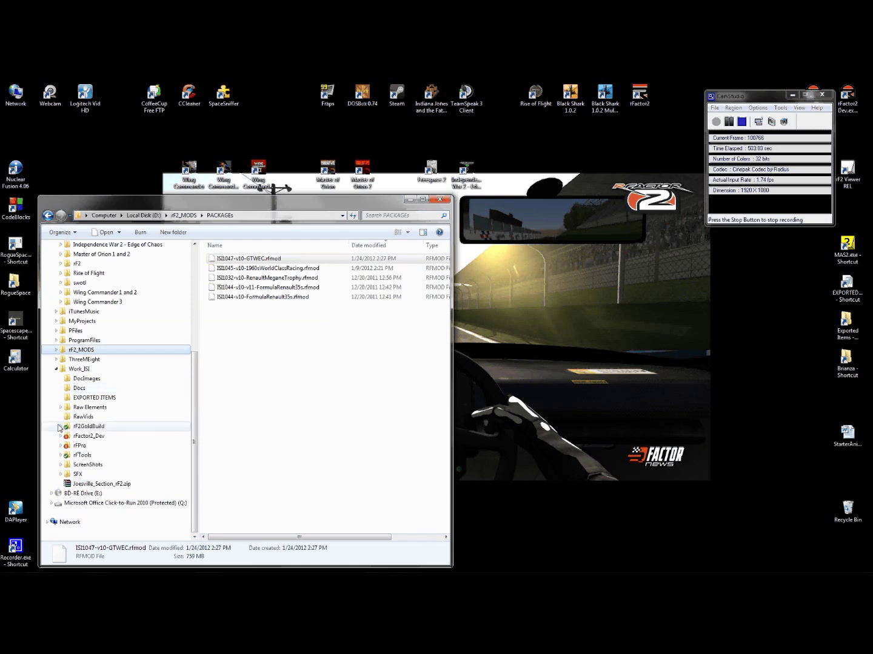
left_click(60, 429)
left_click(151, 389)
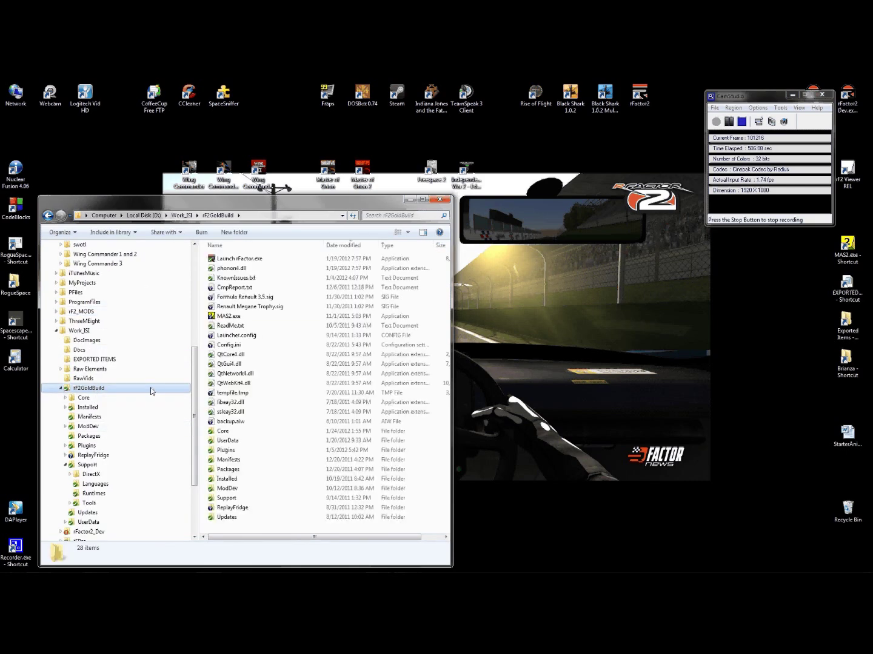
left_click_drag(194, 374, 194, 383)
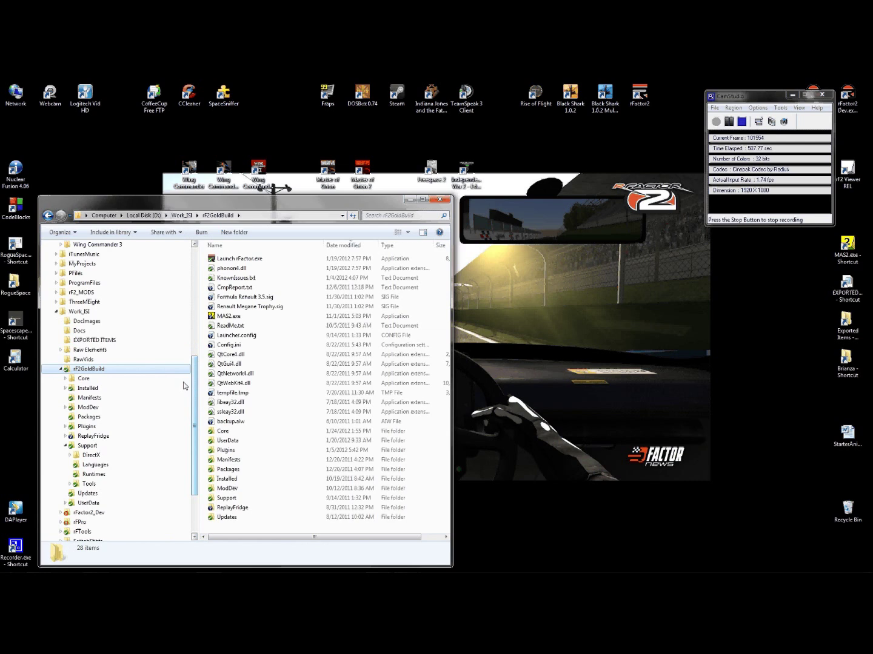
left_click(89, 419)
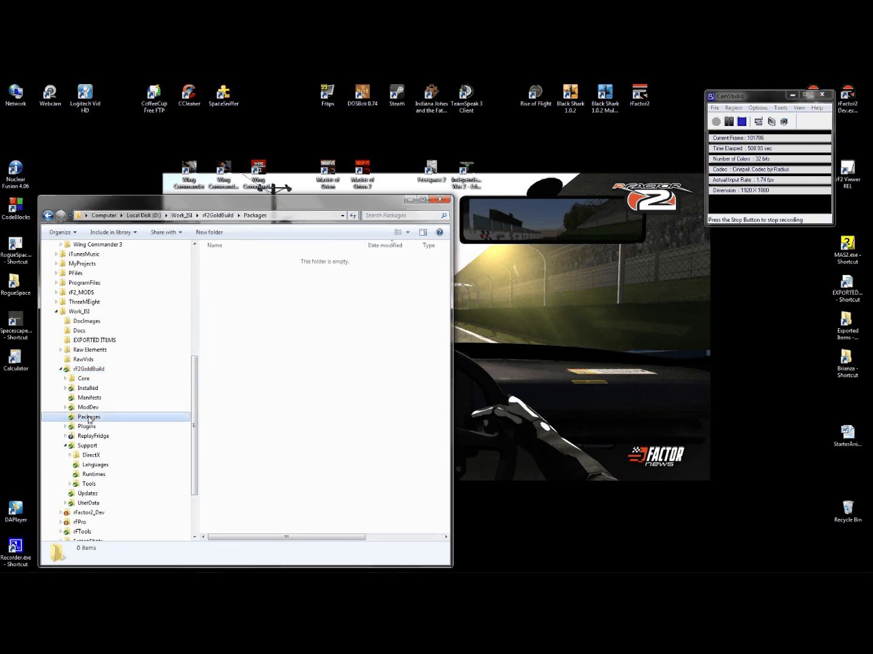
right_click(267, 373)
left_click(182, 447)
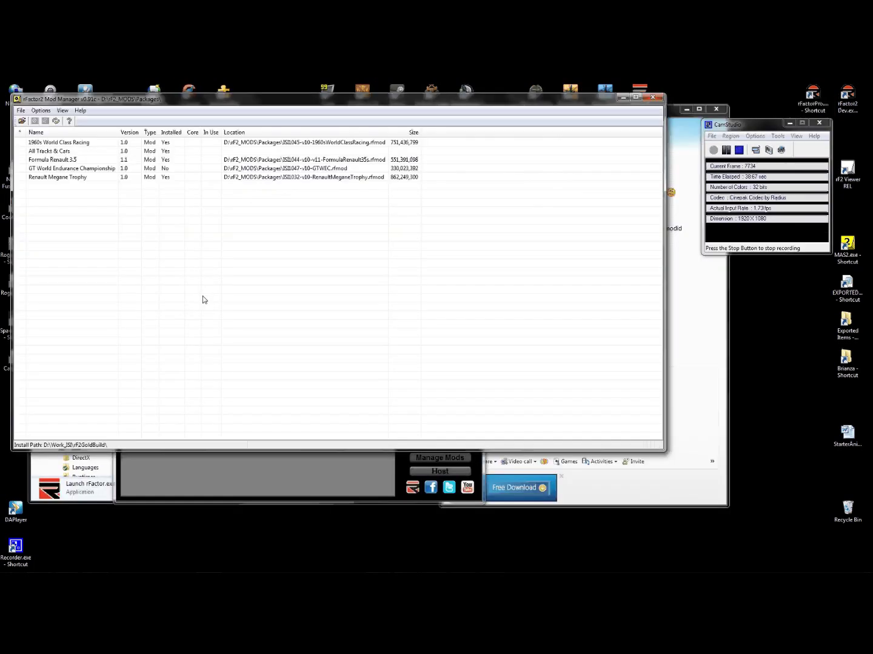
left_click(64, 168)
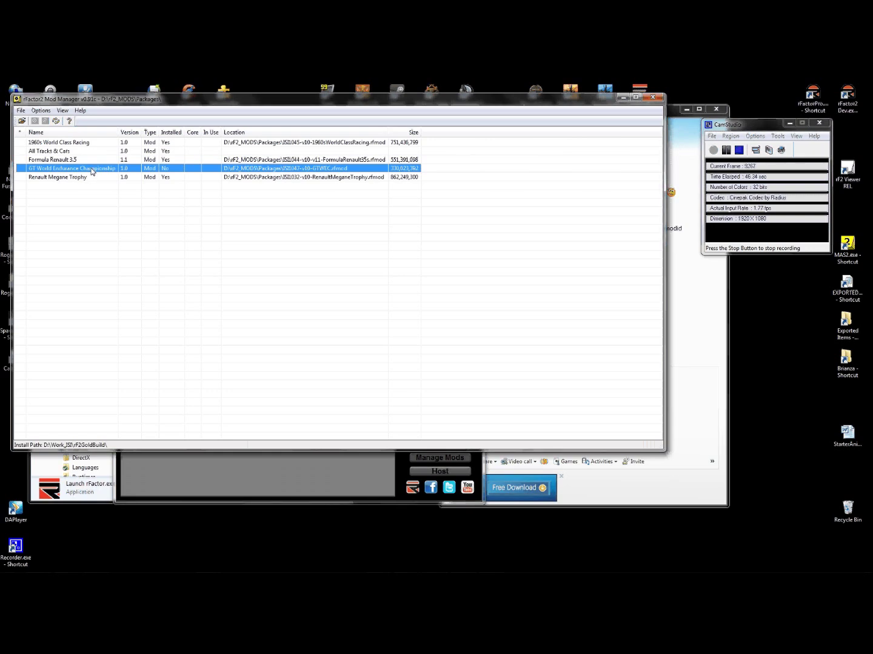
- Install GT World Endurance Championship from its right-click menu in Mod Manager
right_click(91, 171)
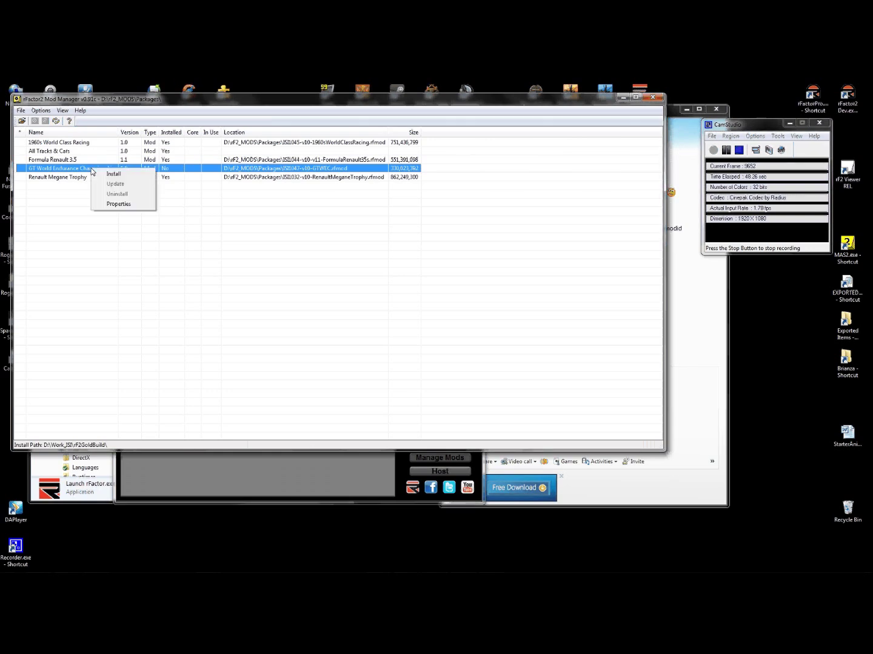
left_click(104, 176)
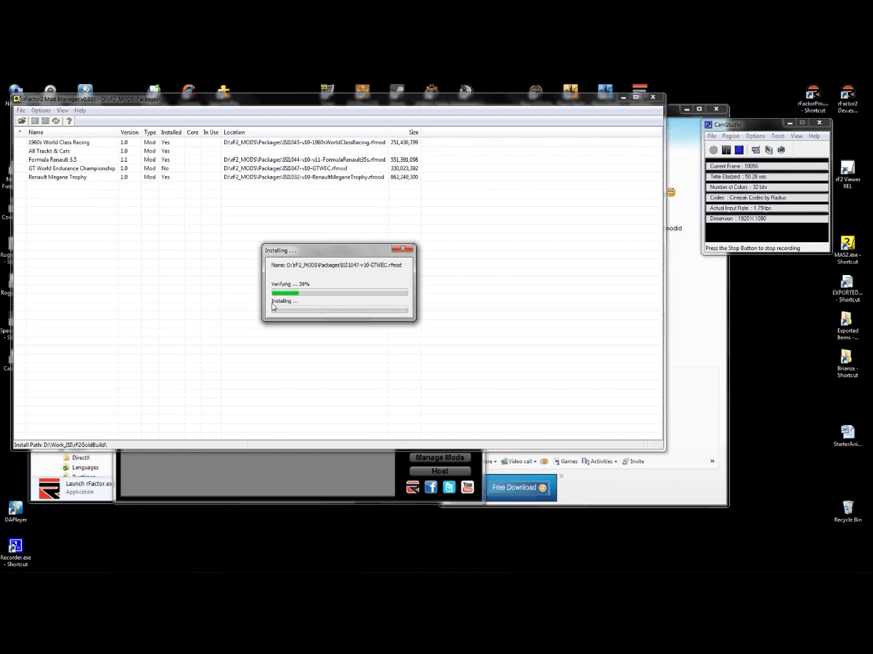